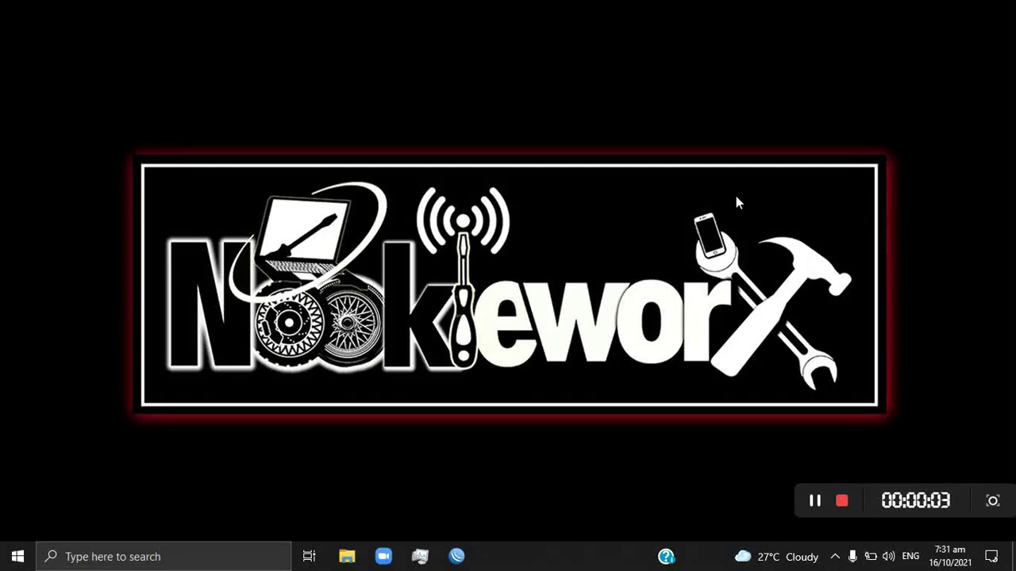
Refresh the Windows desktop three times from its right-click menu.
right_click(732, 153)
click(780, 197)
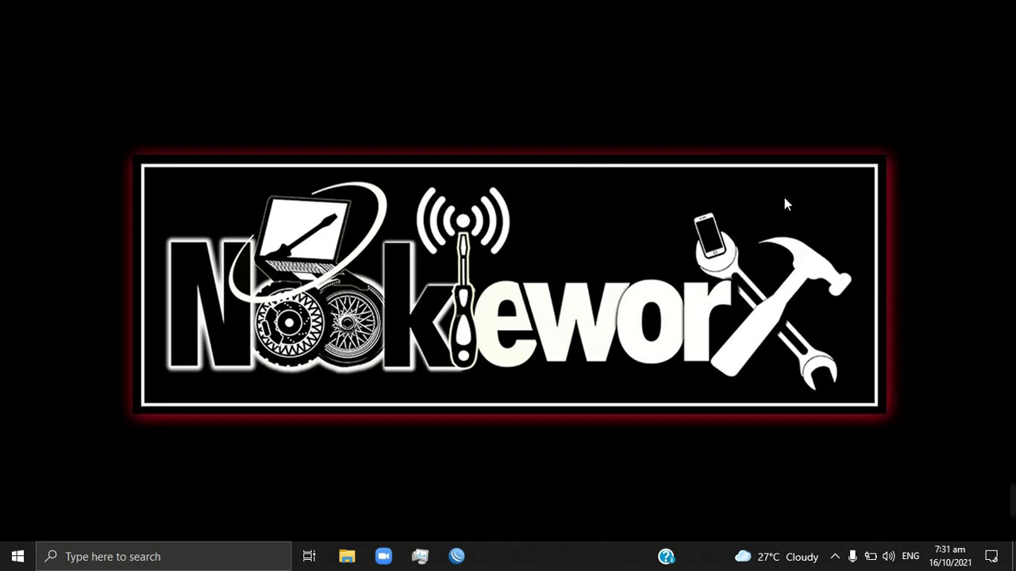
right_click(703, 196)
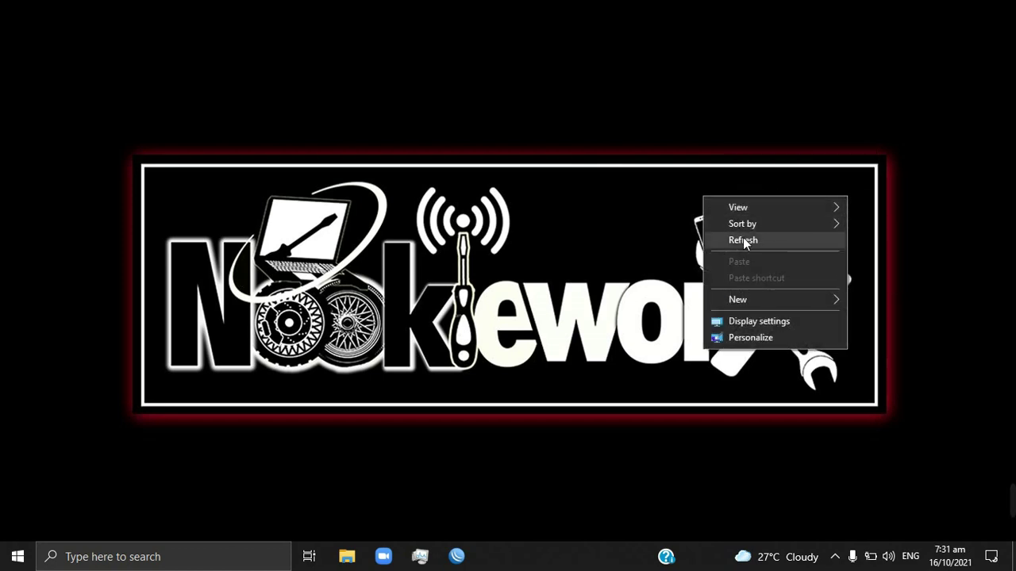
click(743, 238)
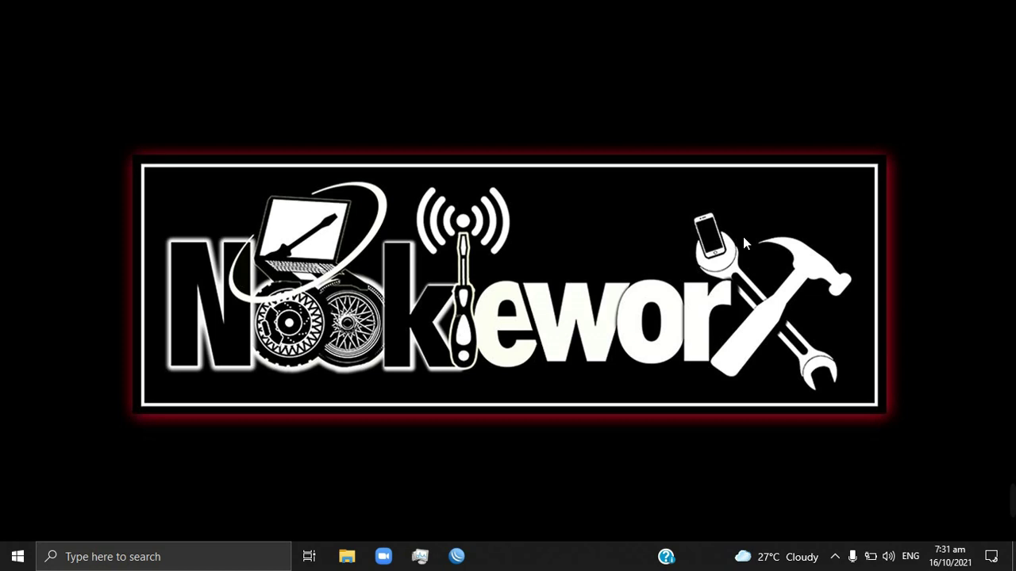
right_click(737, 228)
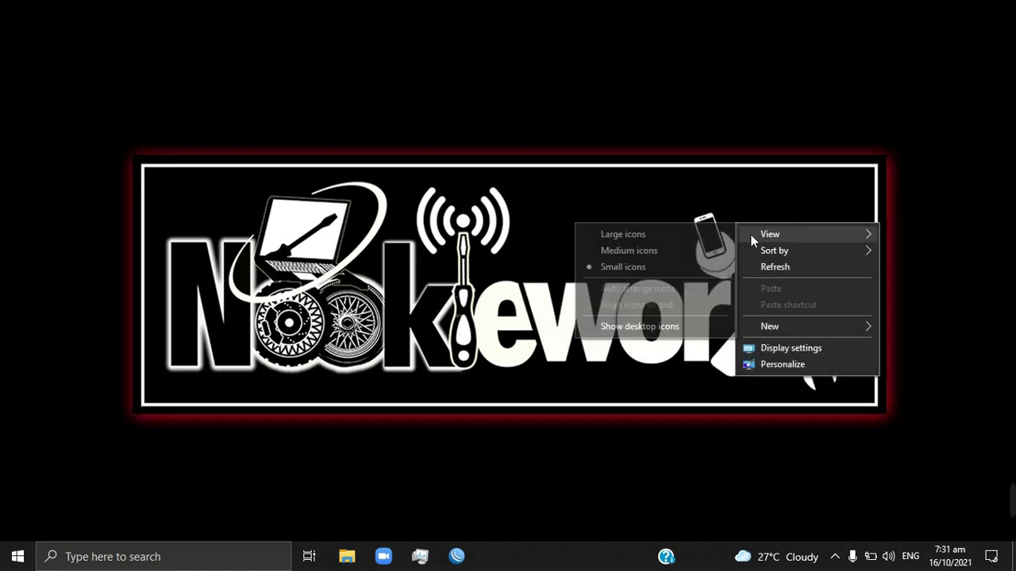
click(766, 268)
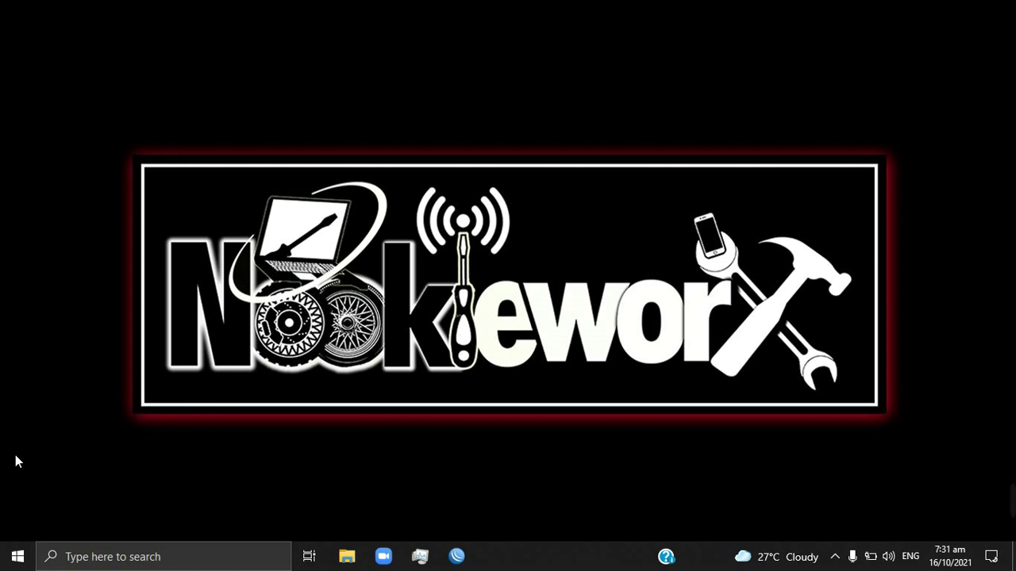
Find Google Chrome via Start search ('goo') and launch it.
click(18, 556)
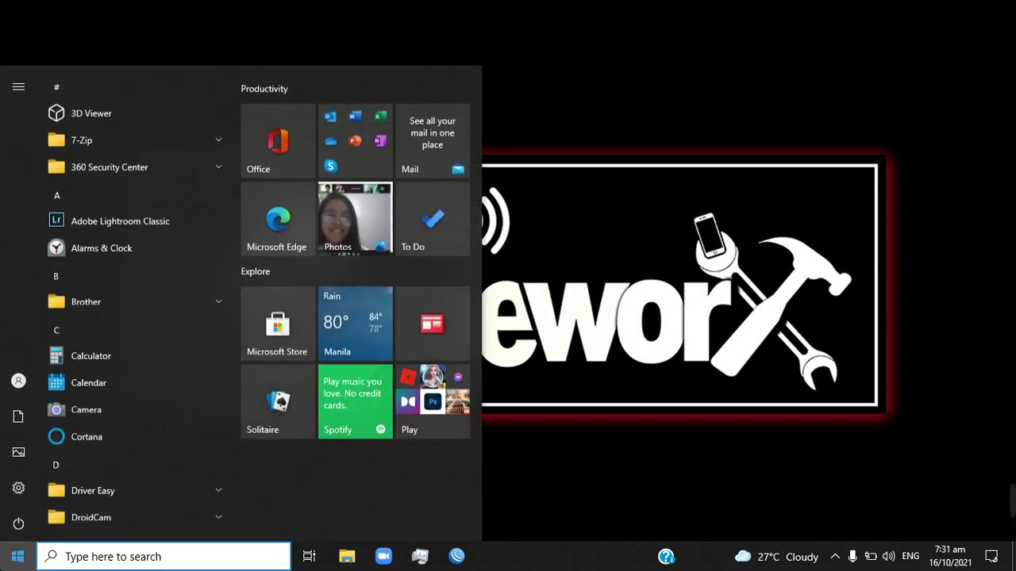
text(g)
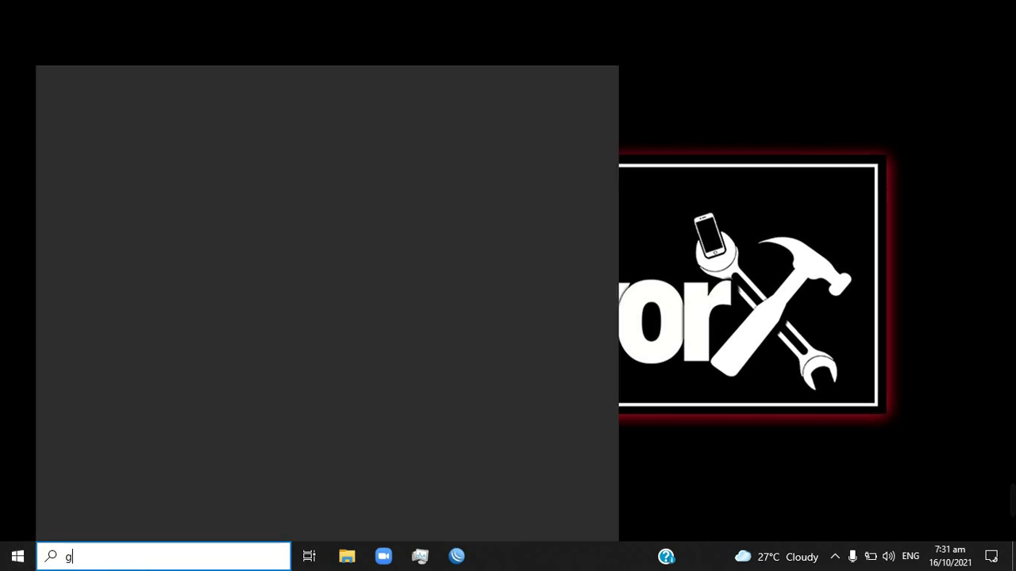
text(oo)
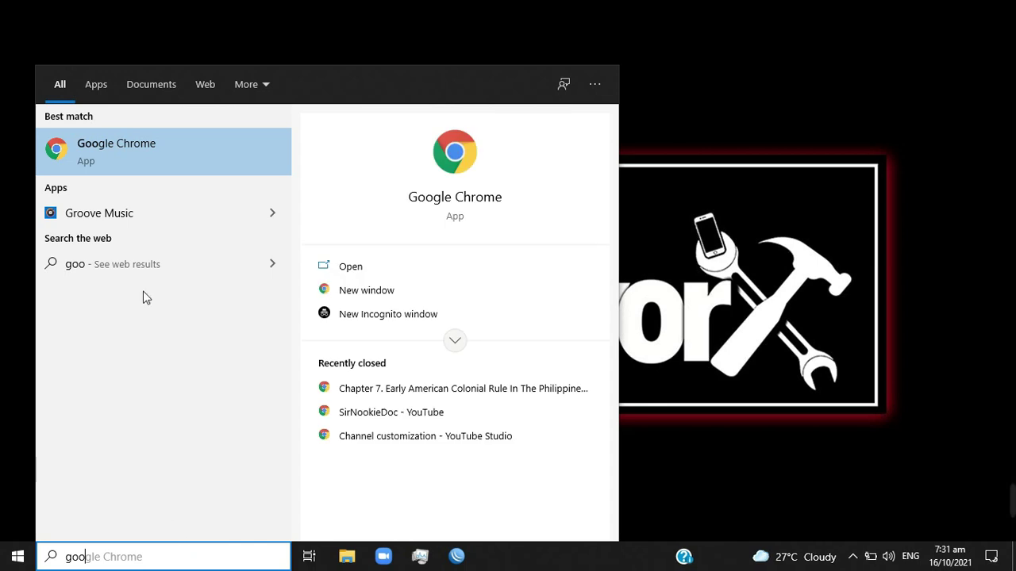
click(173, 151)
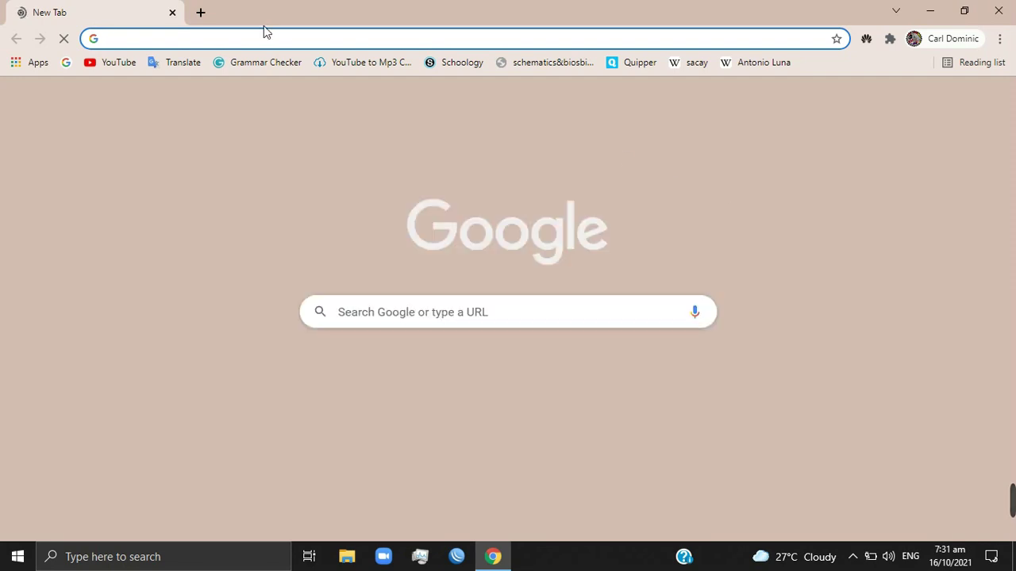
Go to jimdo.com and start the free 'Let's get started' sign-up.
click(270, 37)
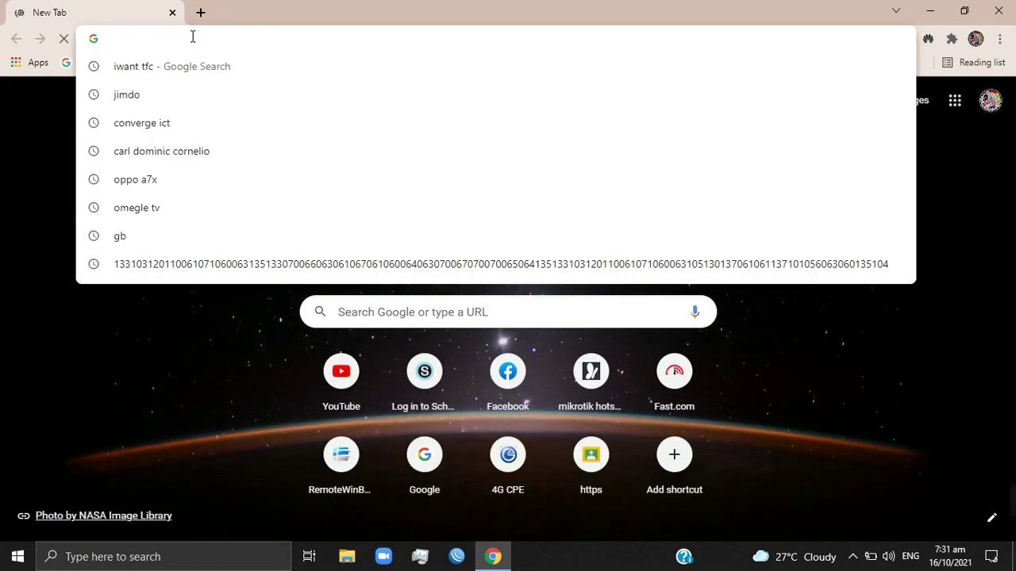
text(j)
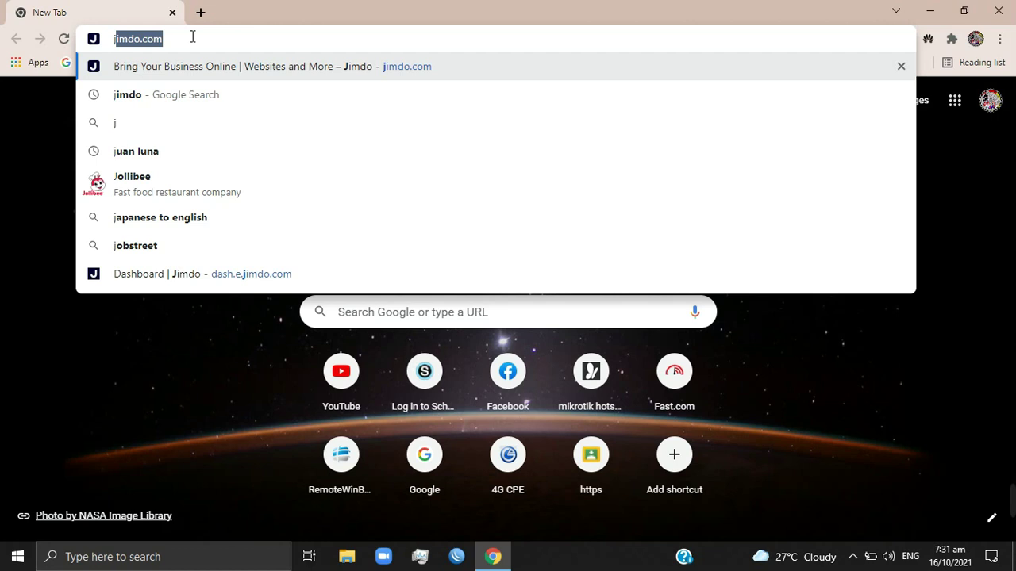
text(imdo.co)
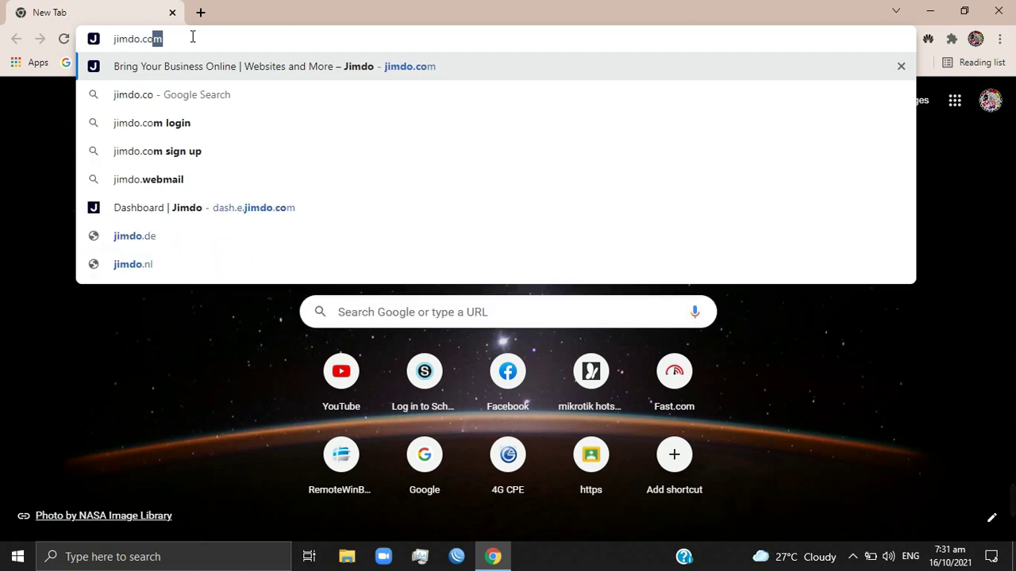
text(m)
key(Return)
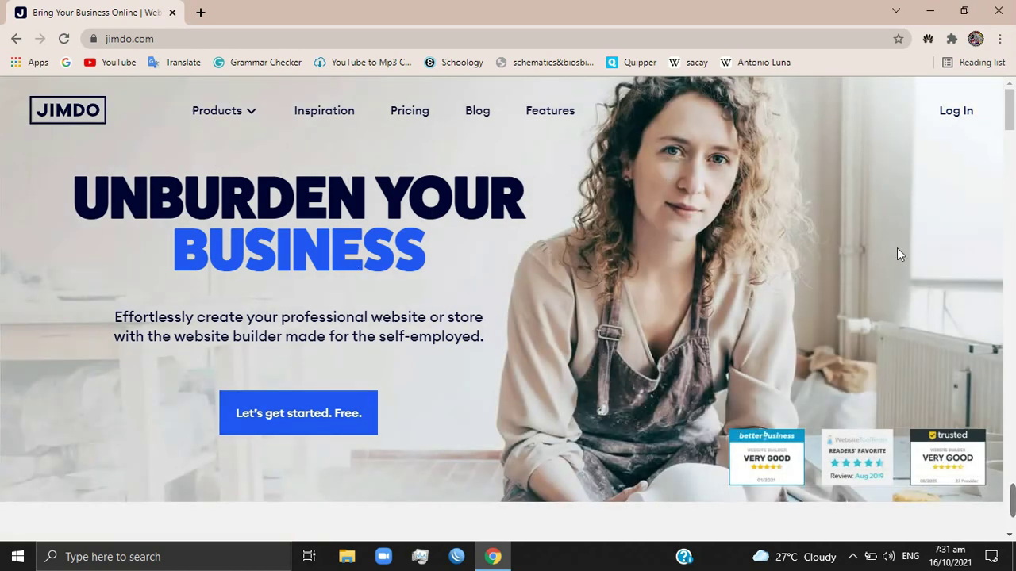
scroll(897, 248, down, 1)
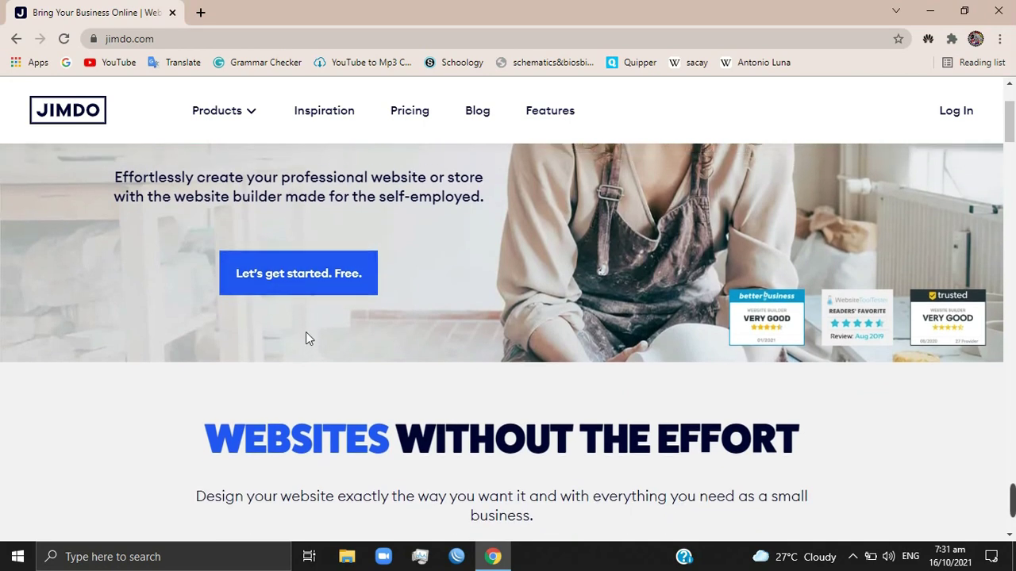
click(302, 342)
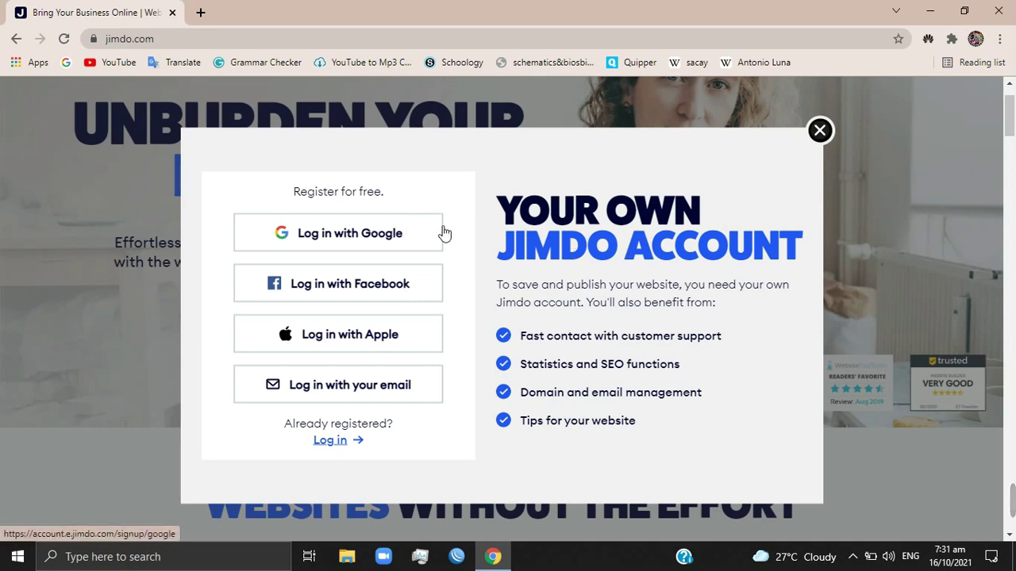
Sign up with Google, accepting the Terms and Conditions and choosing the Google account.
click(395, 237)
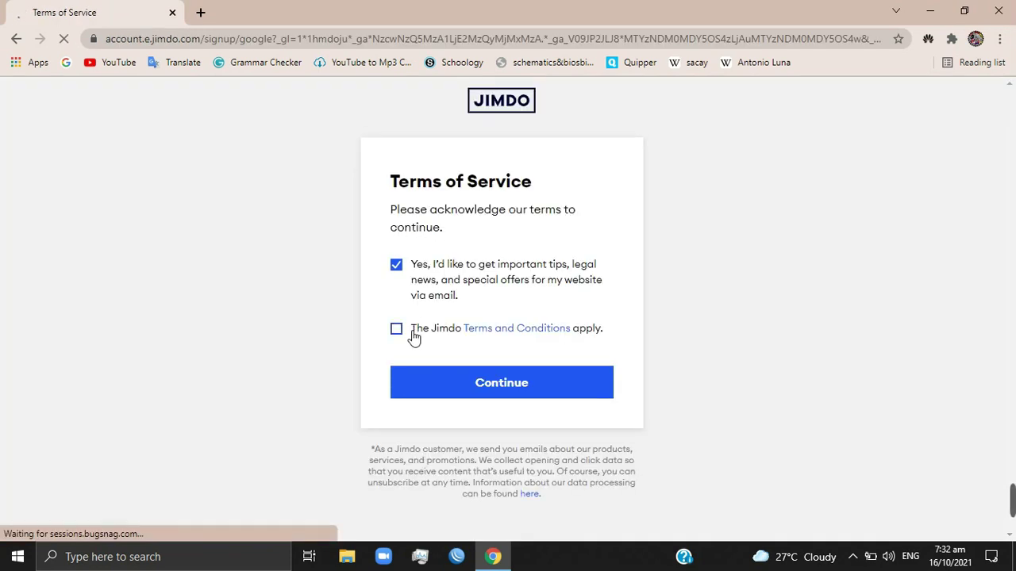
click(398, 330)
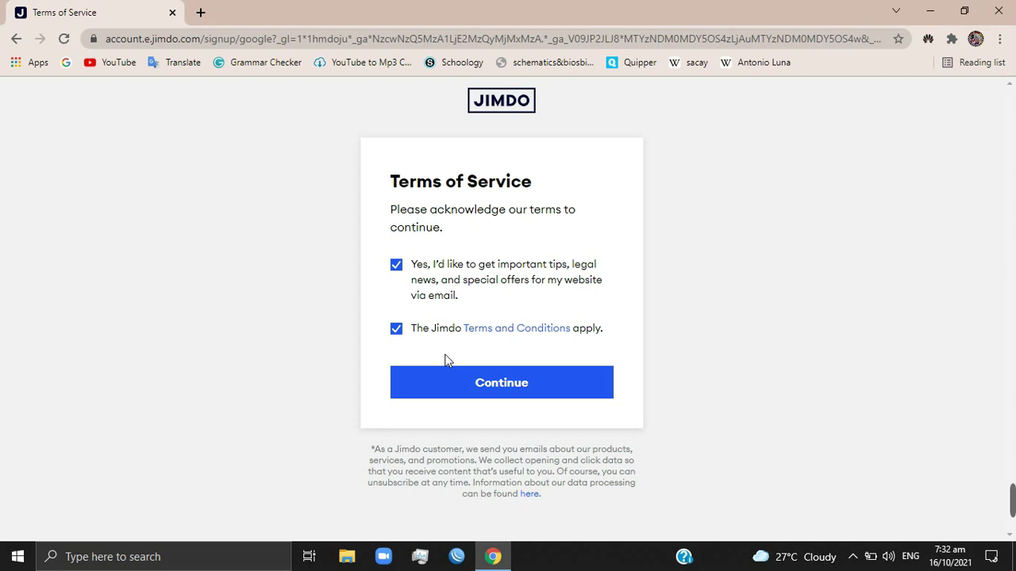
click(471, 383)
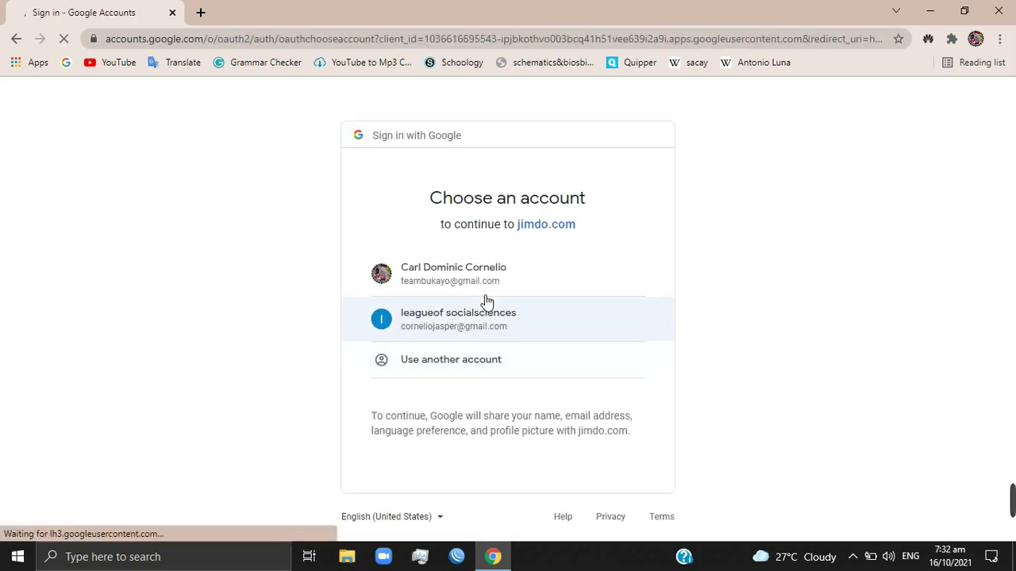
click(474, 322)
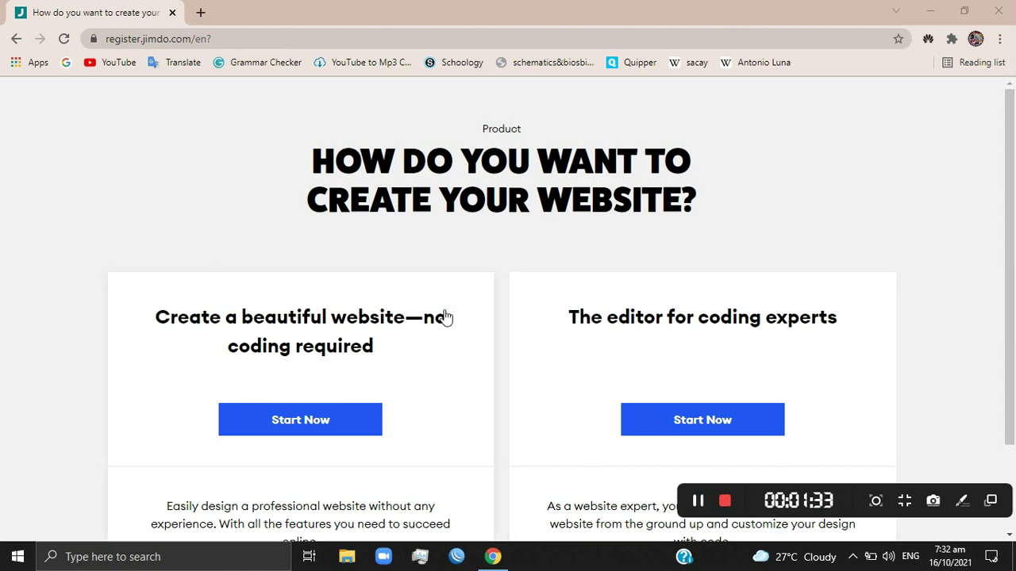
Choose the no-code website builder and mark the site as for a single individual.
click(352, 427)
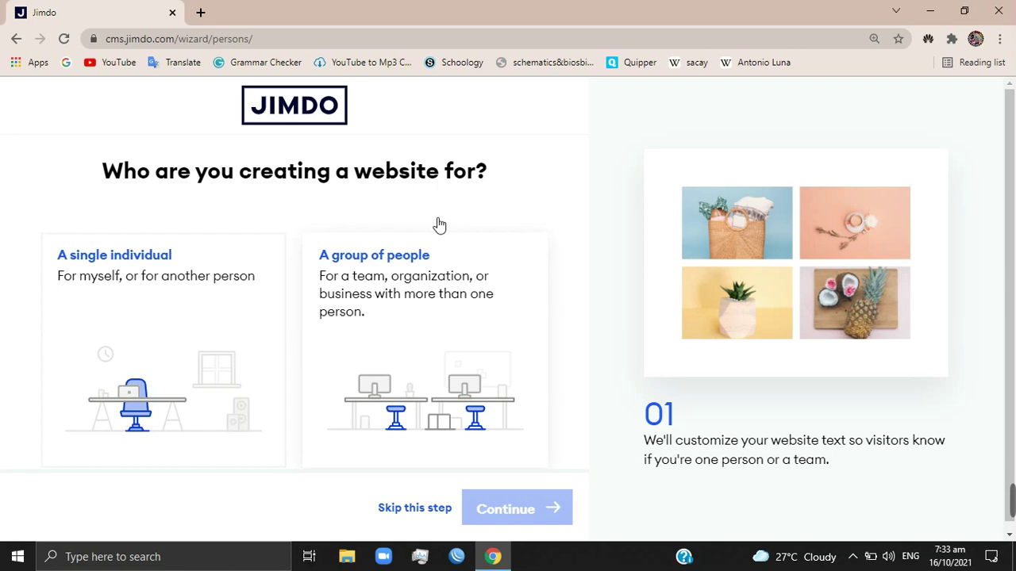
click(180, 281)
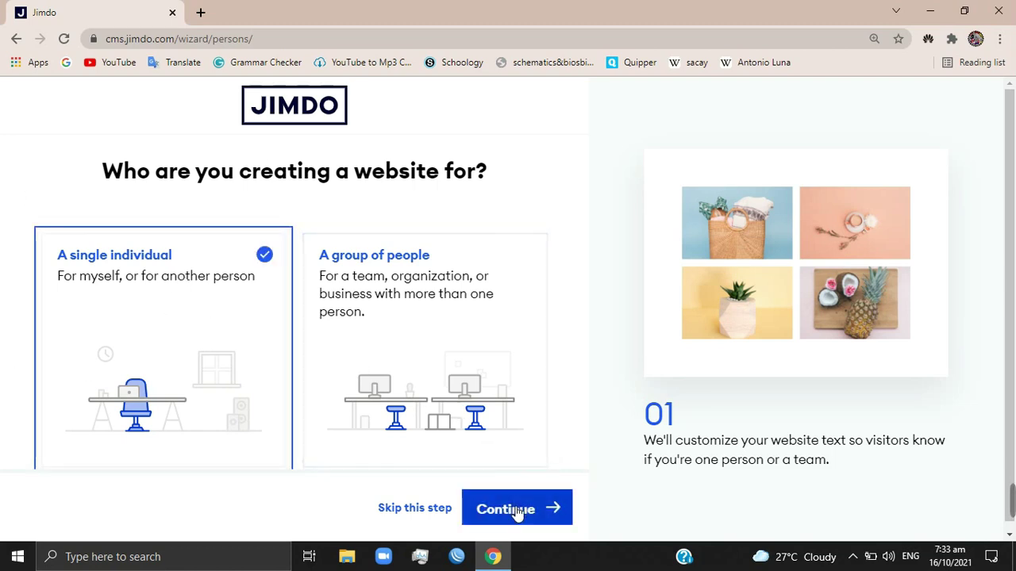
click(517, 511)
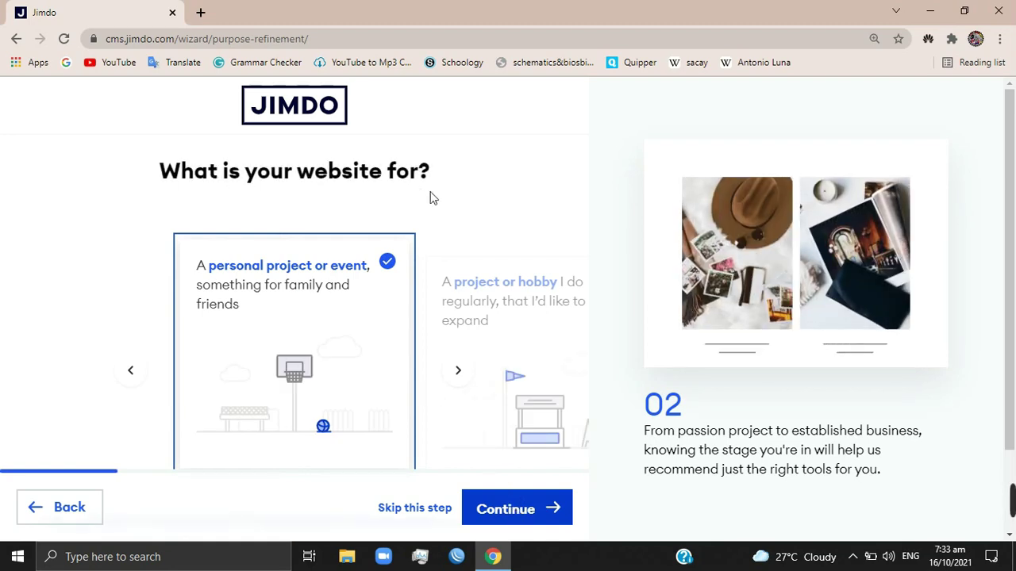
Browse the purpose options and settle on personal project or event.
click(458, 371)
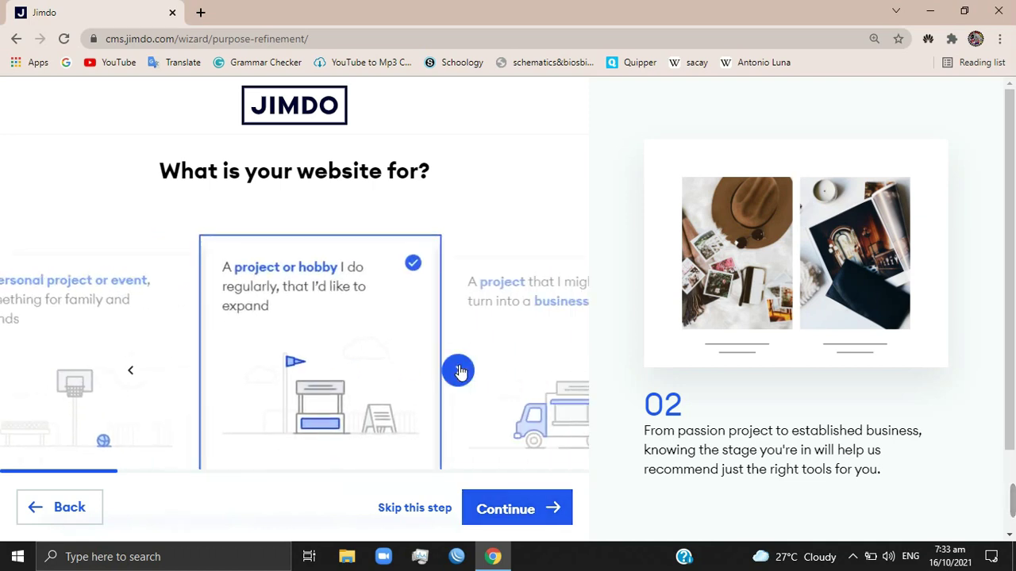
click(458, 370)
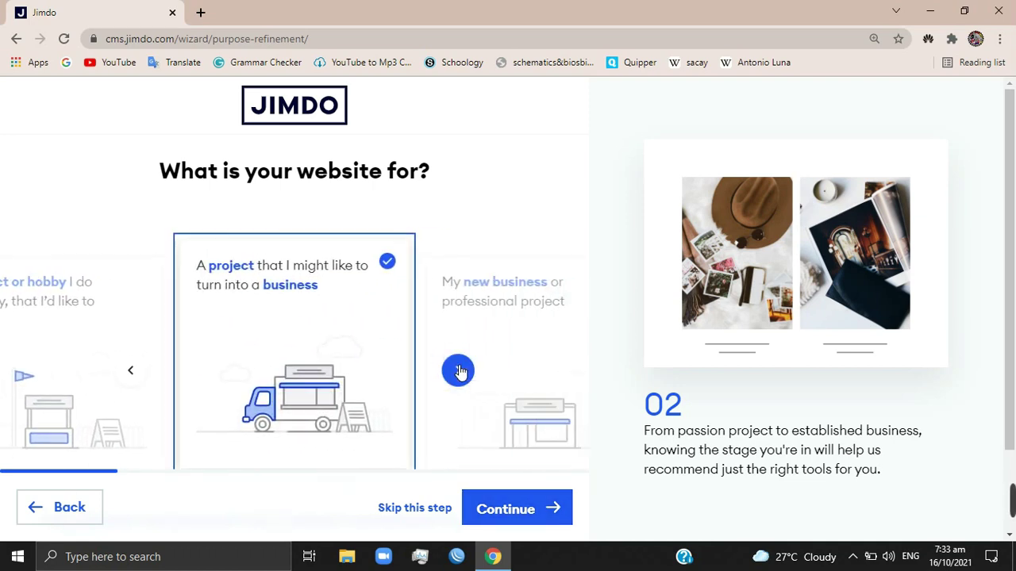
click(458, 371)
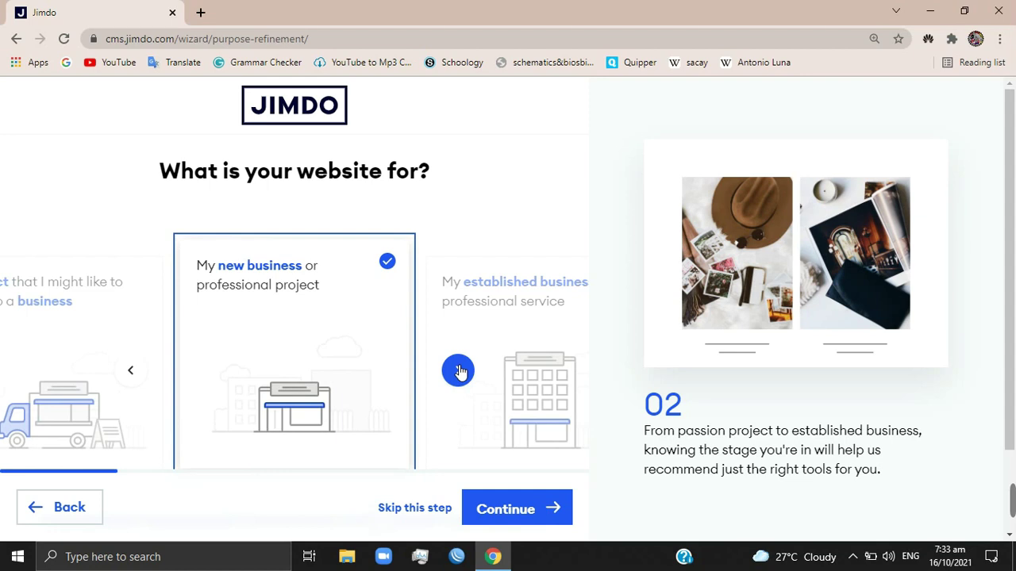
click(458, 371)
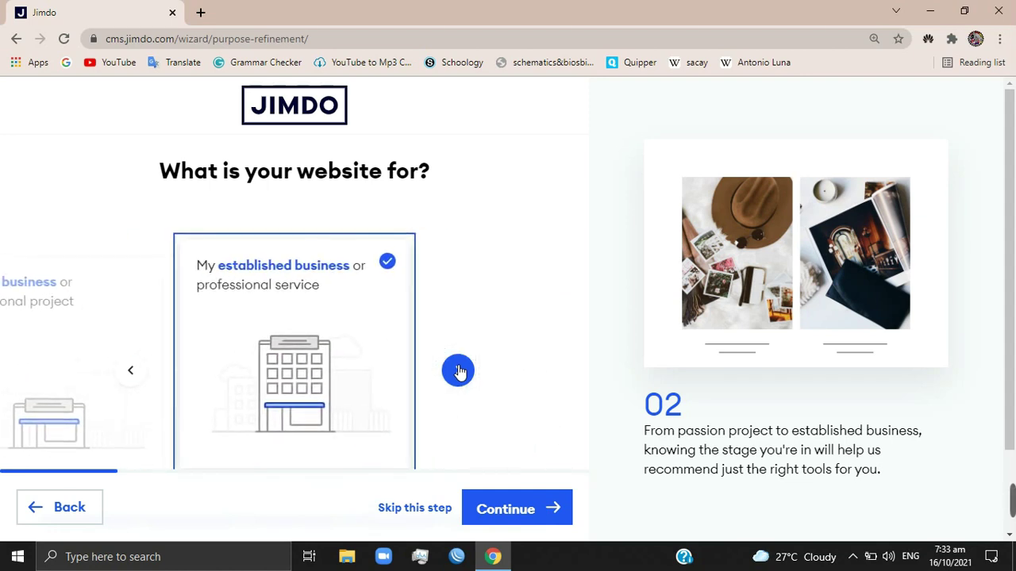
click(130, 371)
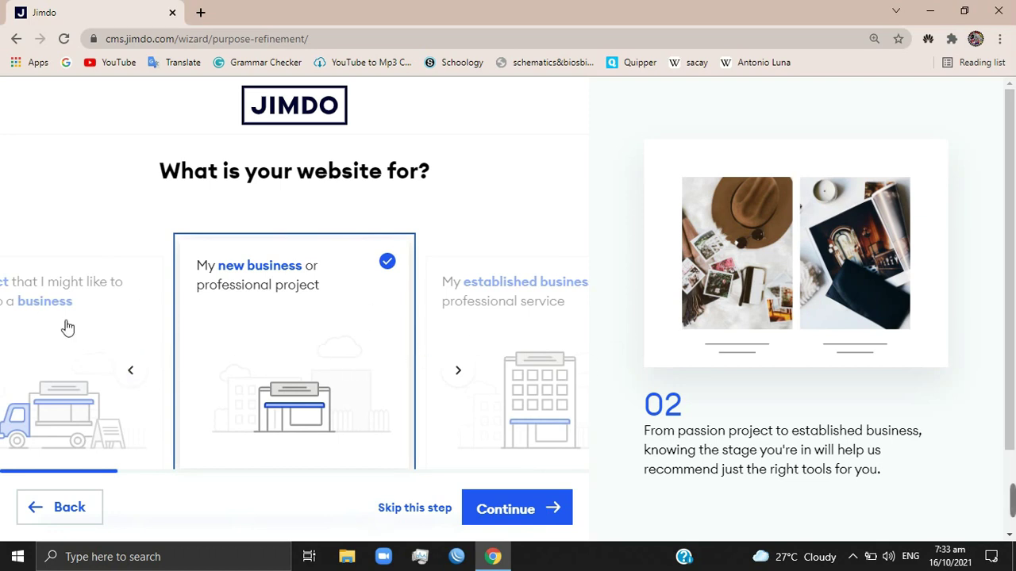
click(131, 372)
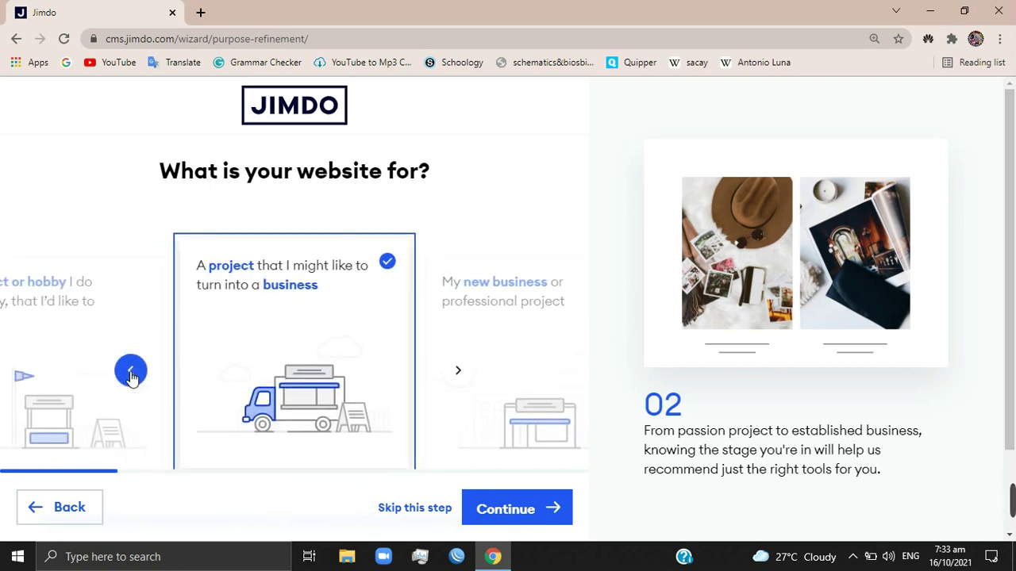
click(131, 371)
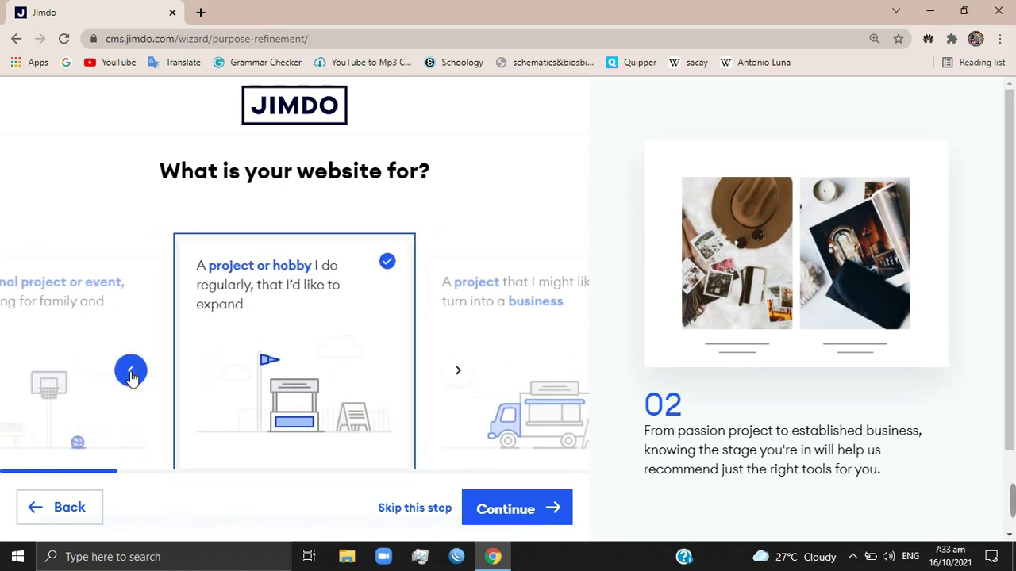
click(131, 371)
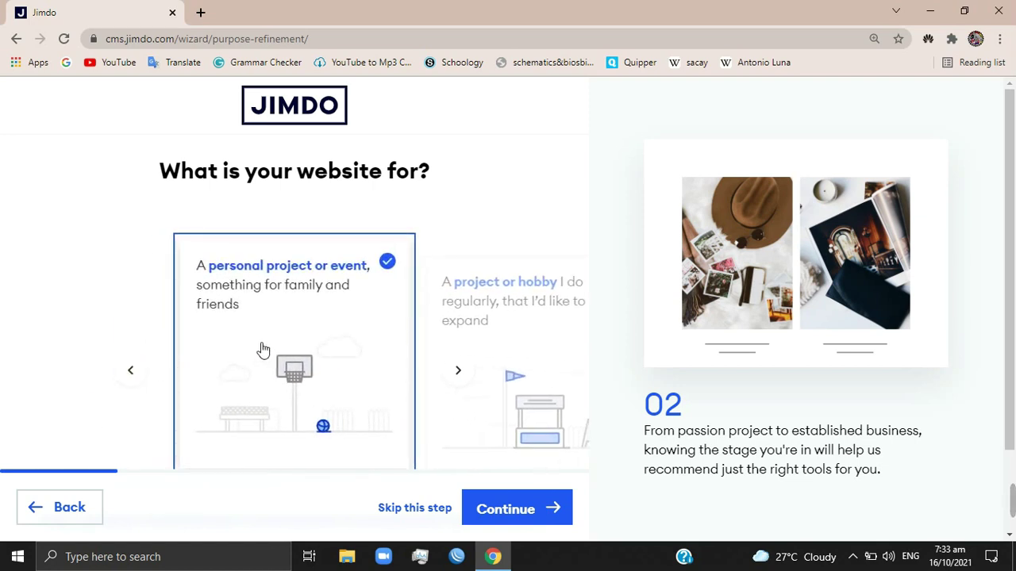
Replace the prefilled business name with 'NookieTech ICT Solutions' and continue.
click(541, 512)
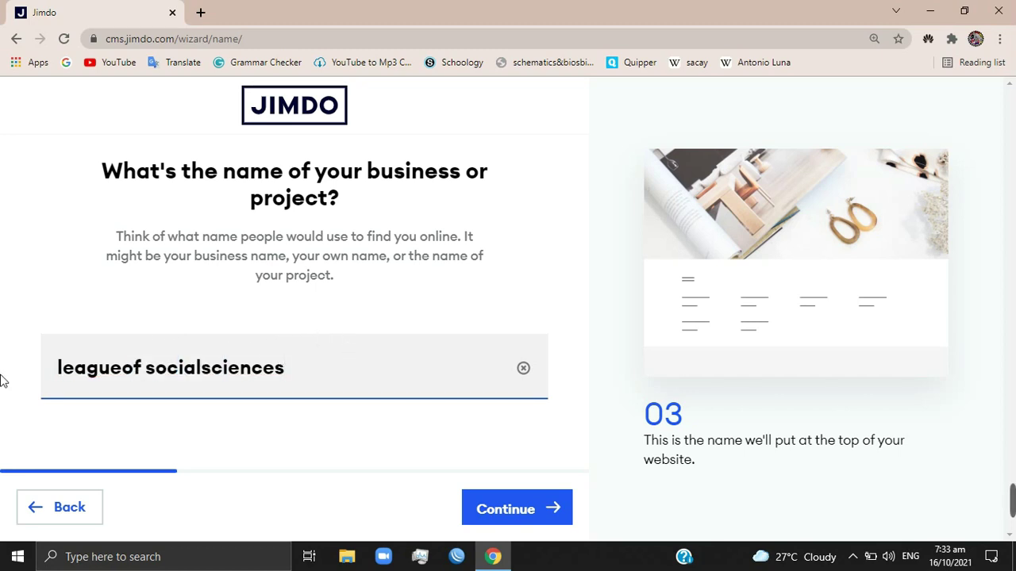
key(ctrl+a)
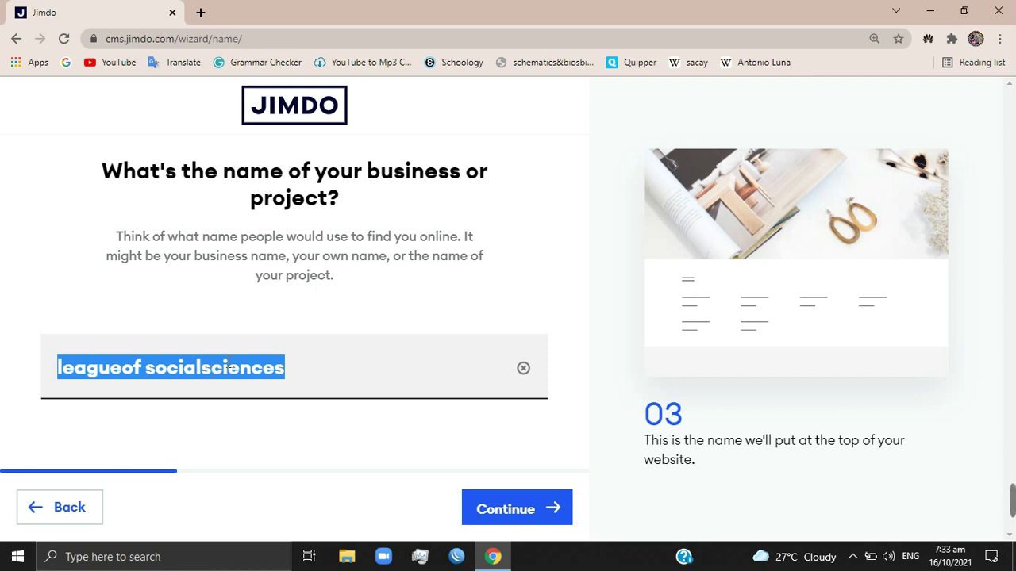
drag(309, 359, 1, 361)
text(nO)
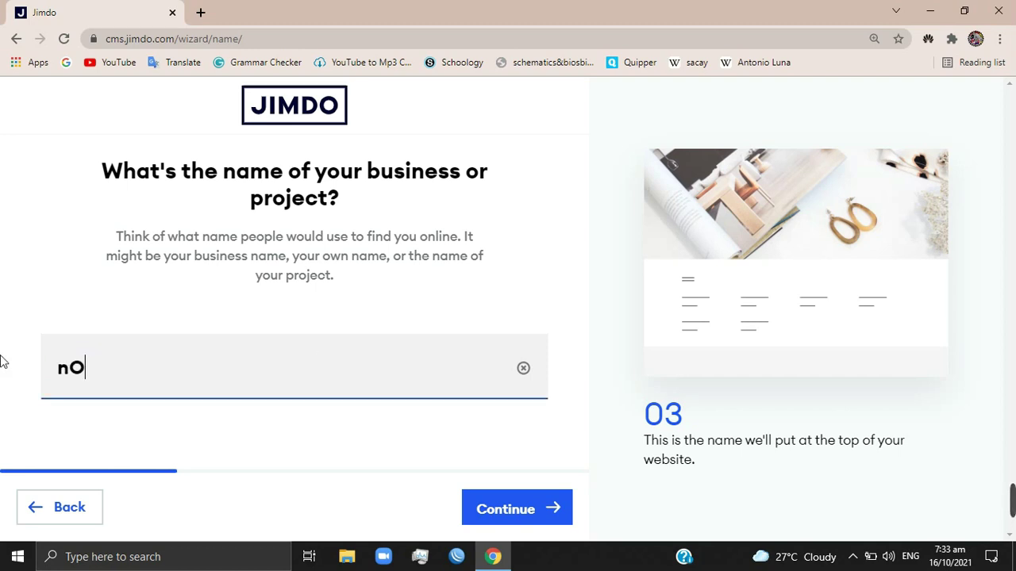
key(BackSpace)
key(BackSpace)
text(Nooki)
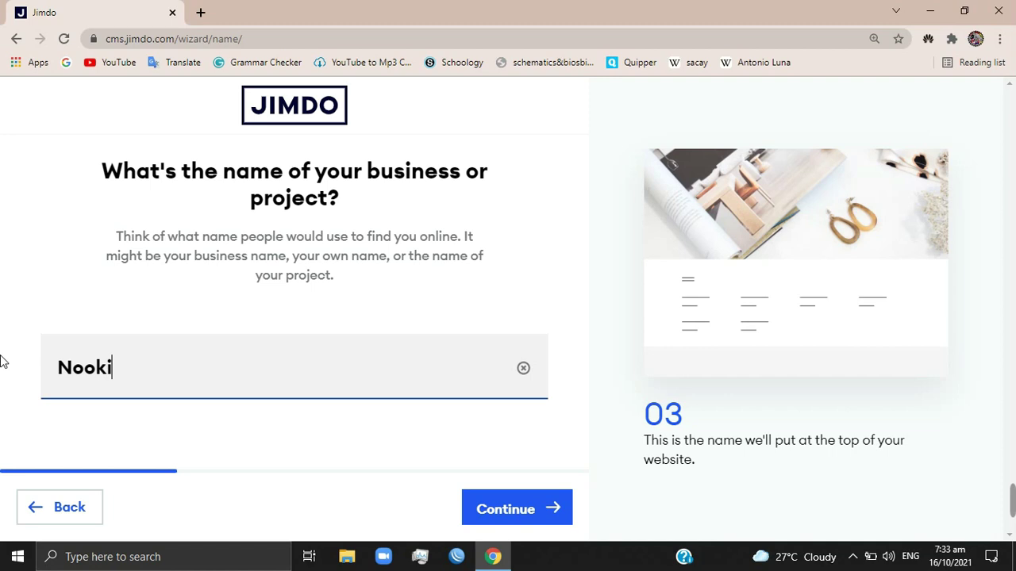
text(eTech IC)
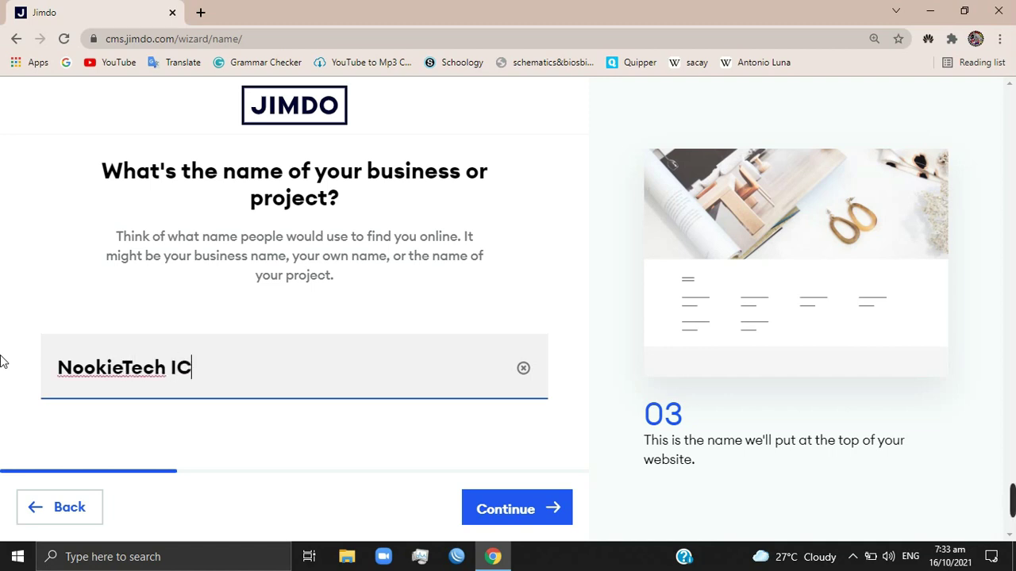
text(T Solutions)
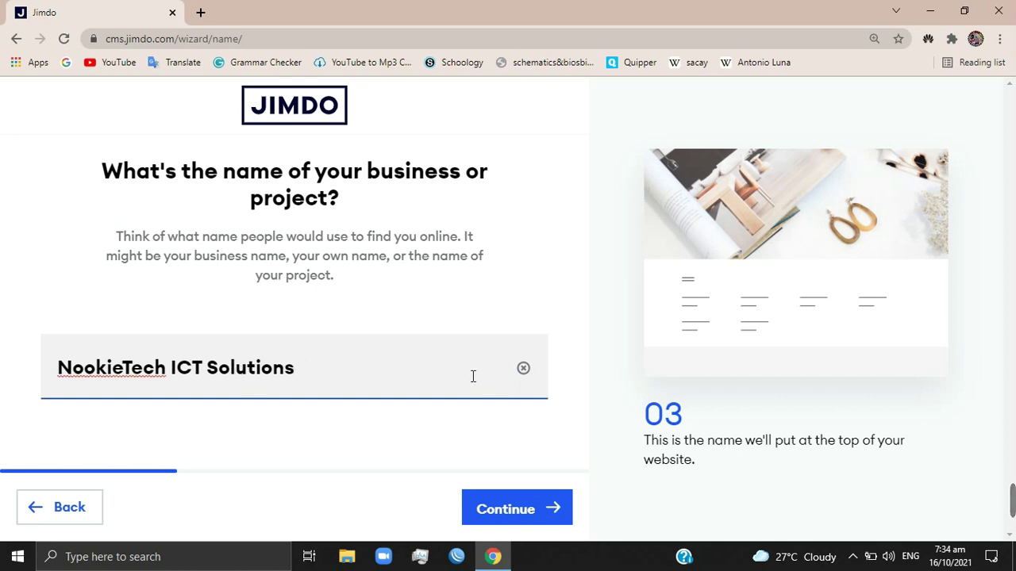
click(516, 508)
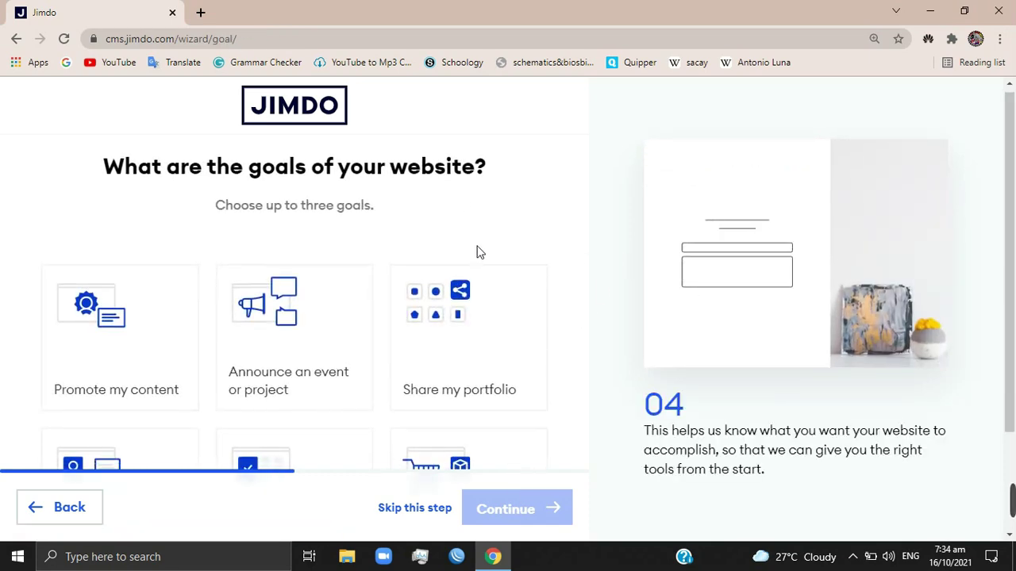
Add Promote my content and Announce an event or project as goals, then skip photos.
scroll(476, 318, down, 3)
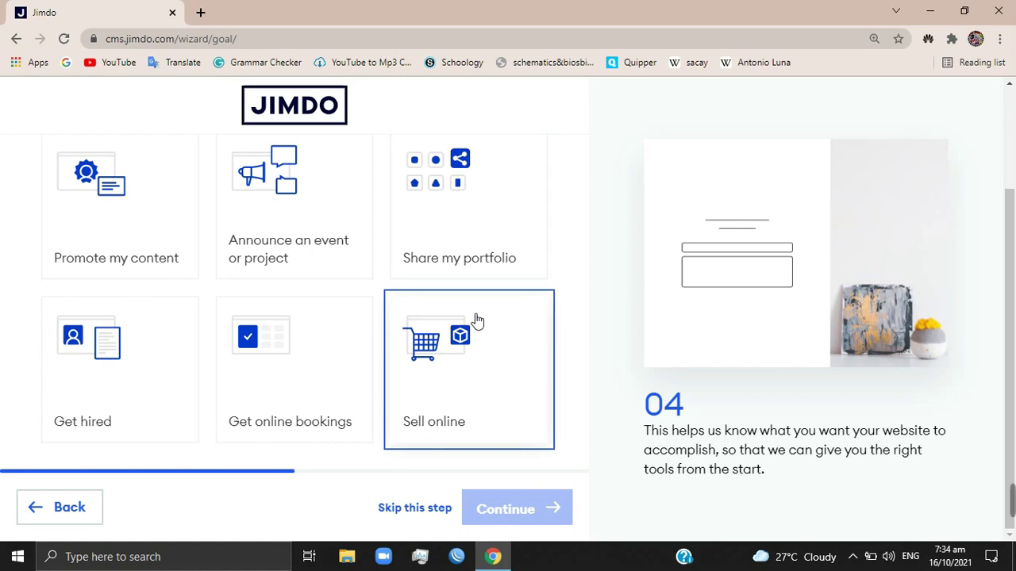
scroll(476, 321, up, 2)
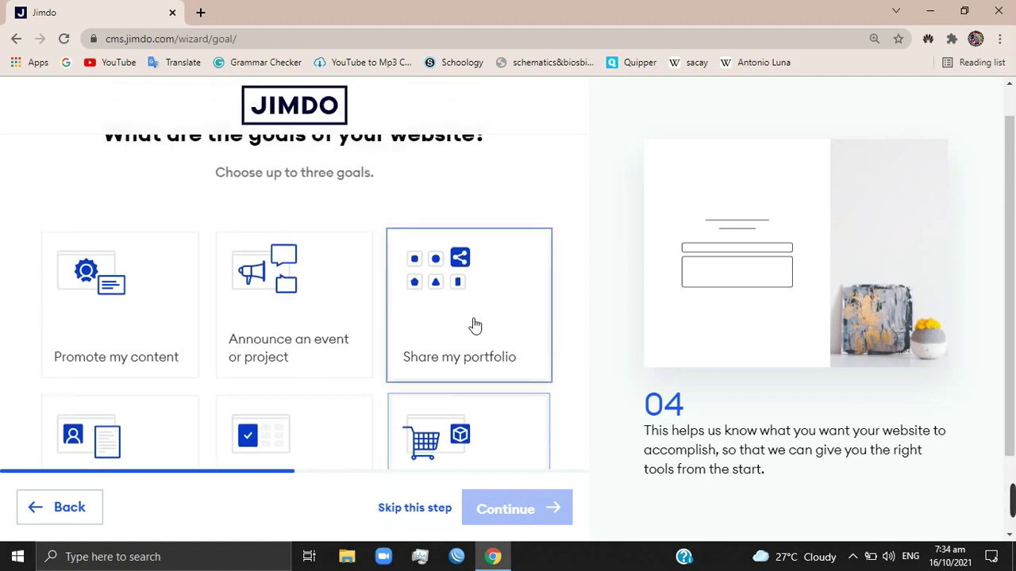
scroll(476, 330, down, 3)
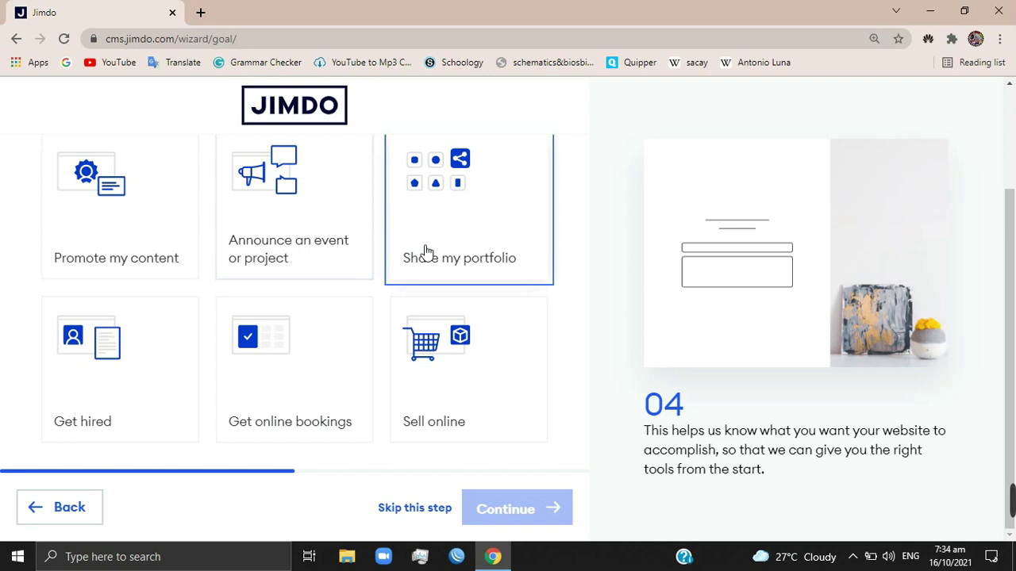
click(176, 211)
click(306, 220)
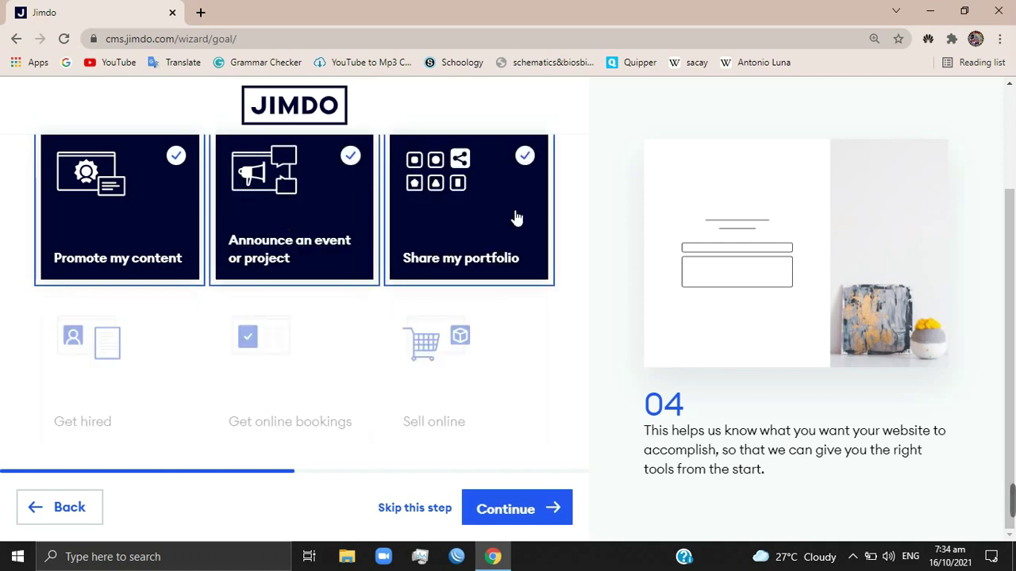
click(544, 512)
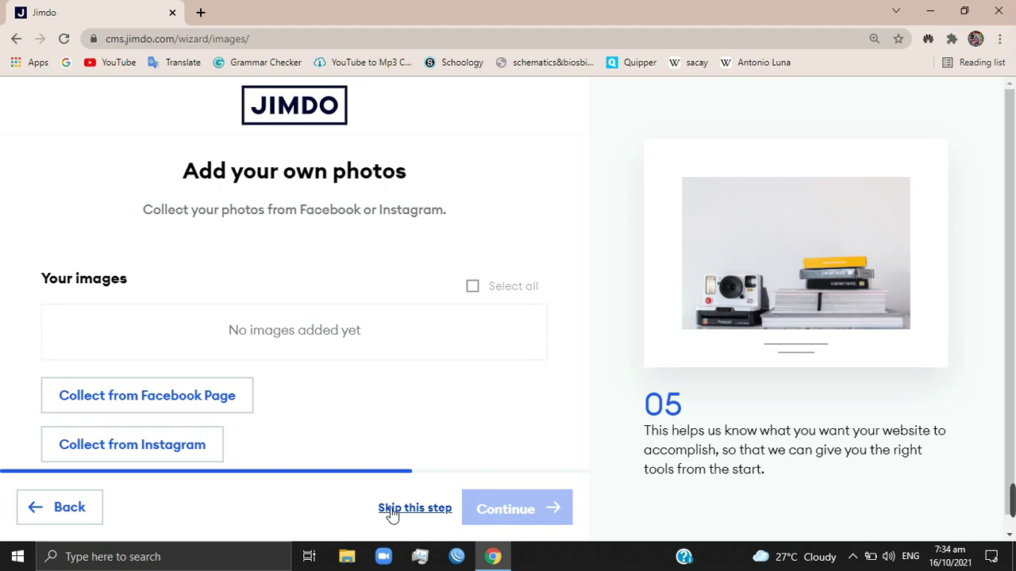
click(392, 509)
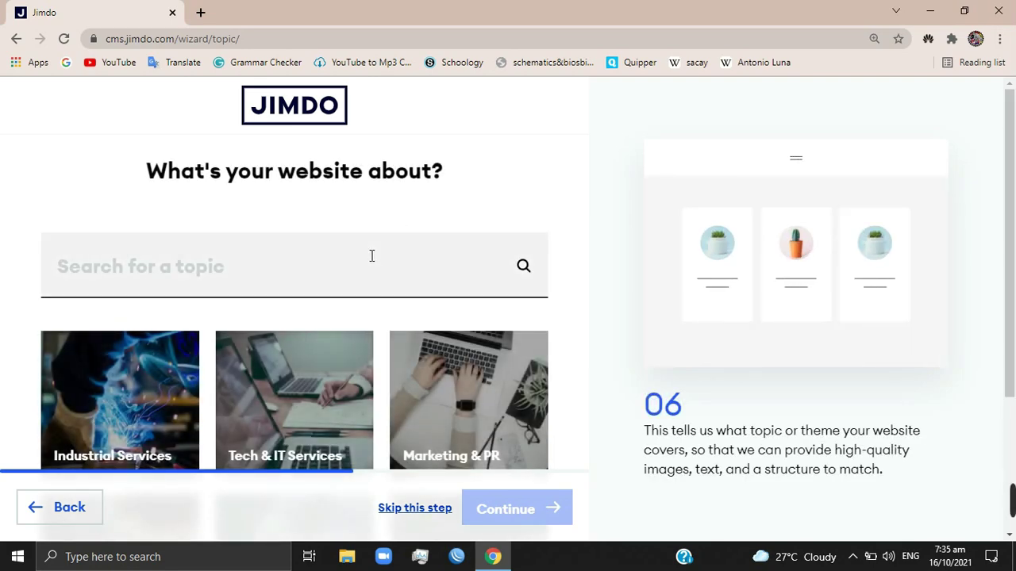
Search topics for 'Tech', pick Tech & IT Services and continue.
scroll(447, 259, down, 1)
scroll(446, 256, down, 1)
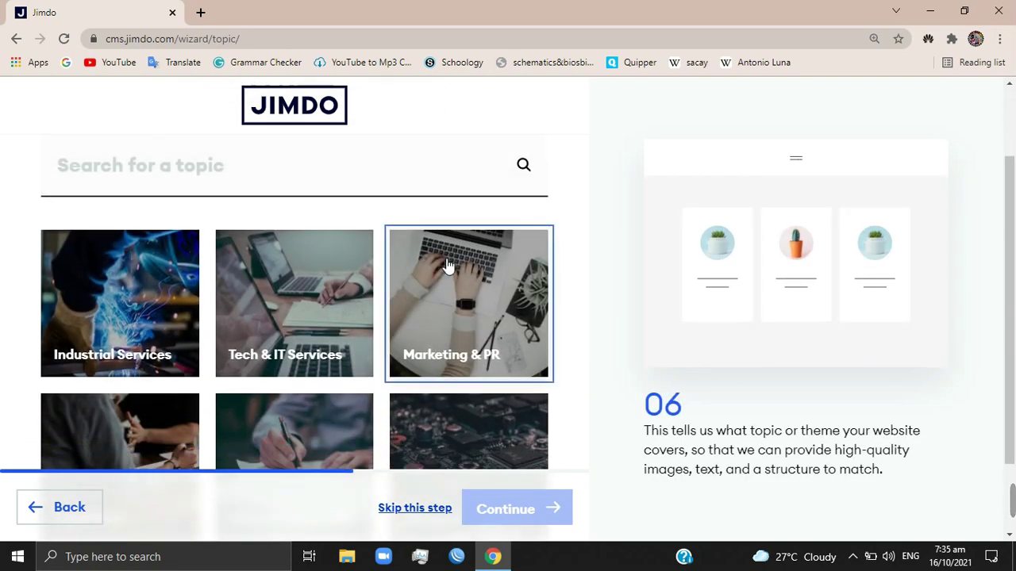
scroll(447, 265, down, 1)
scroll(604, 290, up, 3)
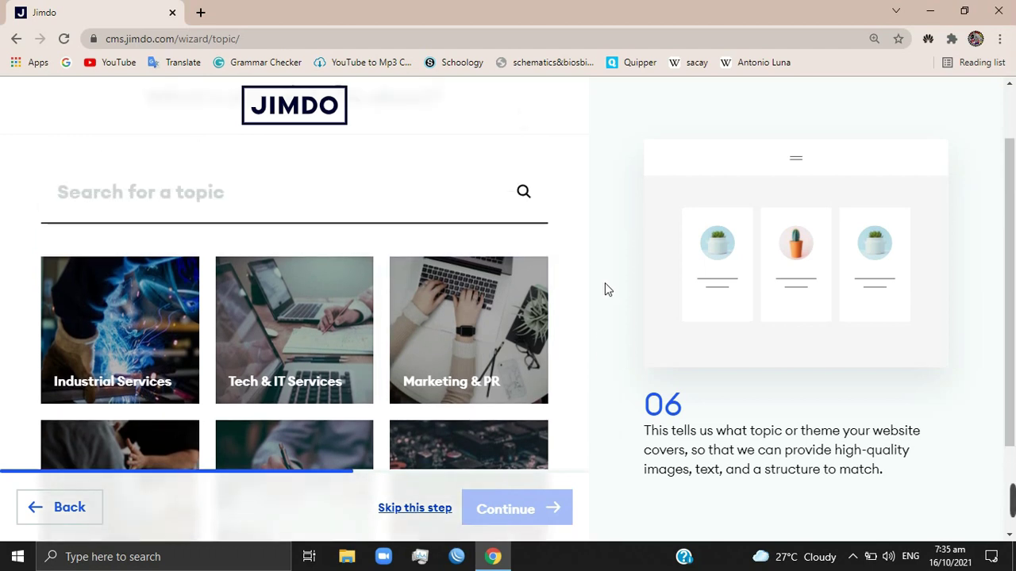
scroll(605, 289, down, 1)
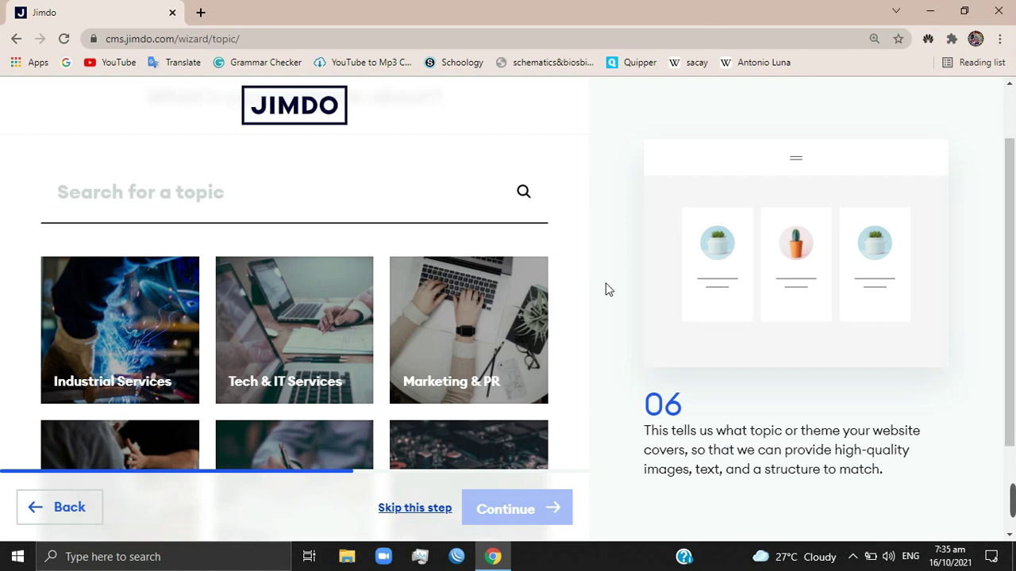
click(323, 196)
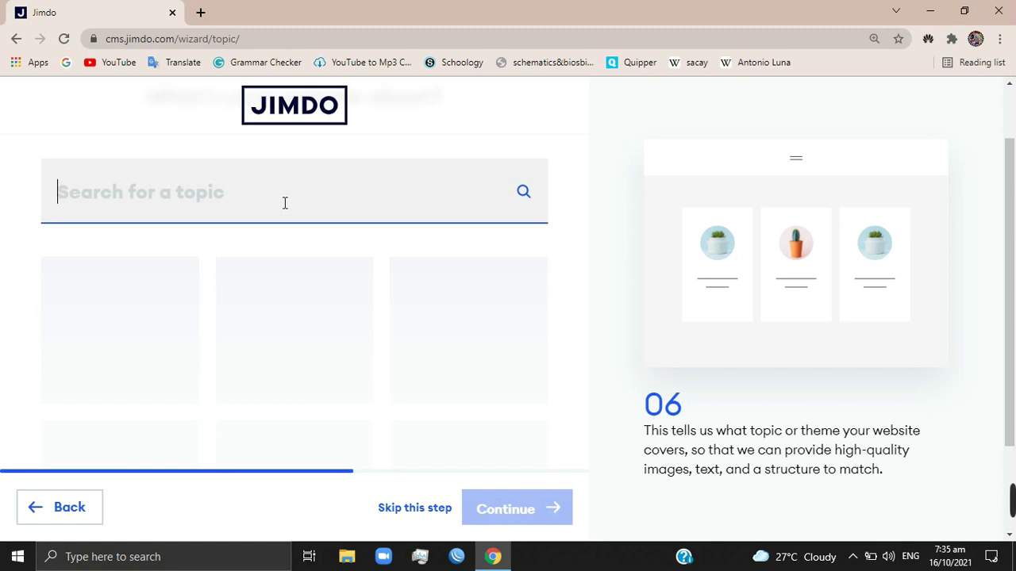
text(ICT)
key(BackSpace)
key(BackSpace)
key(BackSpace)
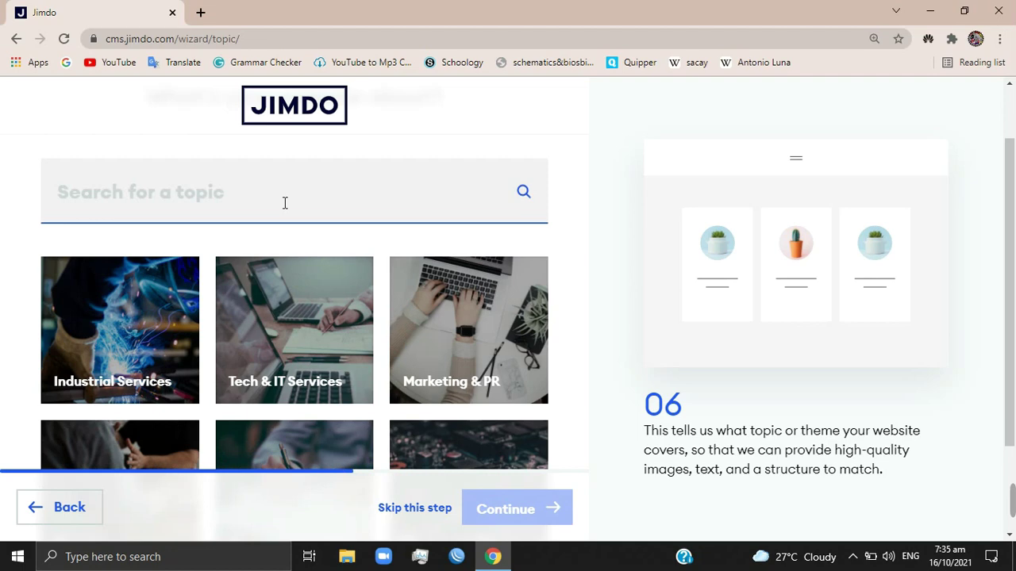
text(Tech)
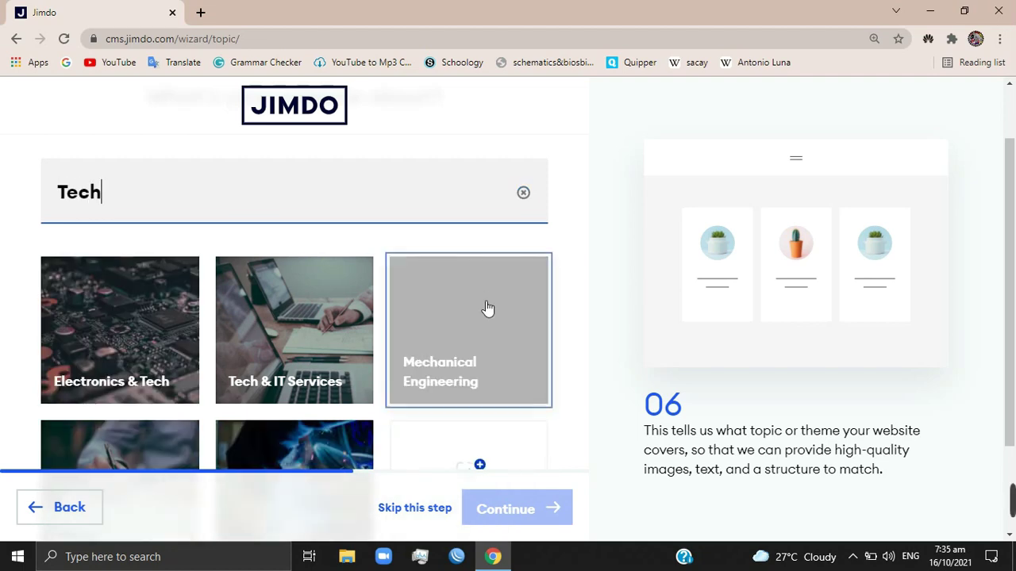
scroll(413, 365, down, 2)
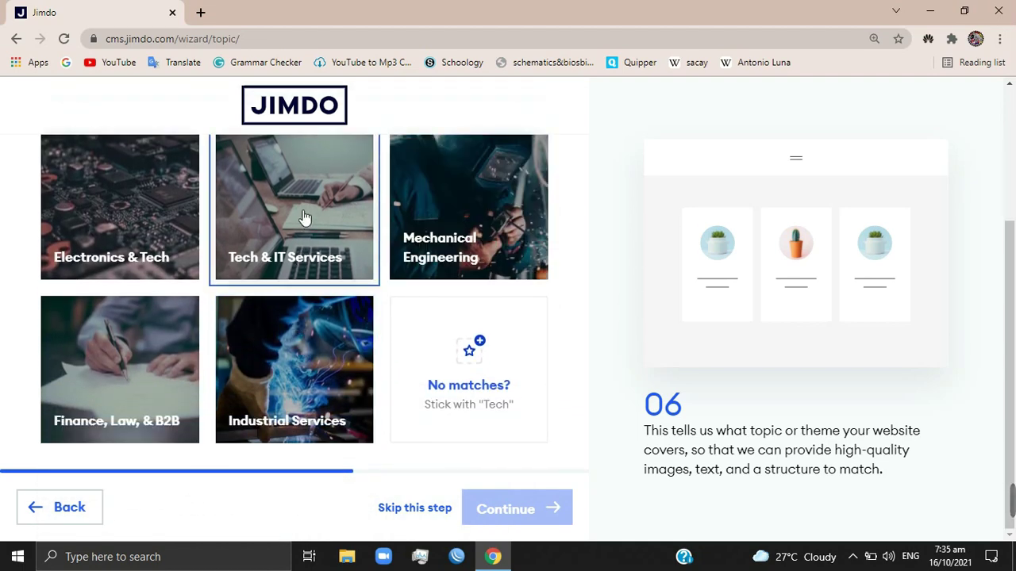
click(304, 217)
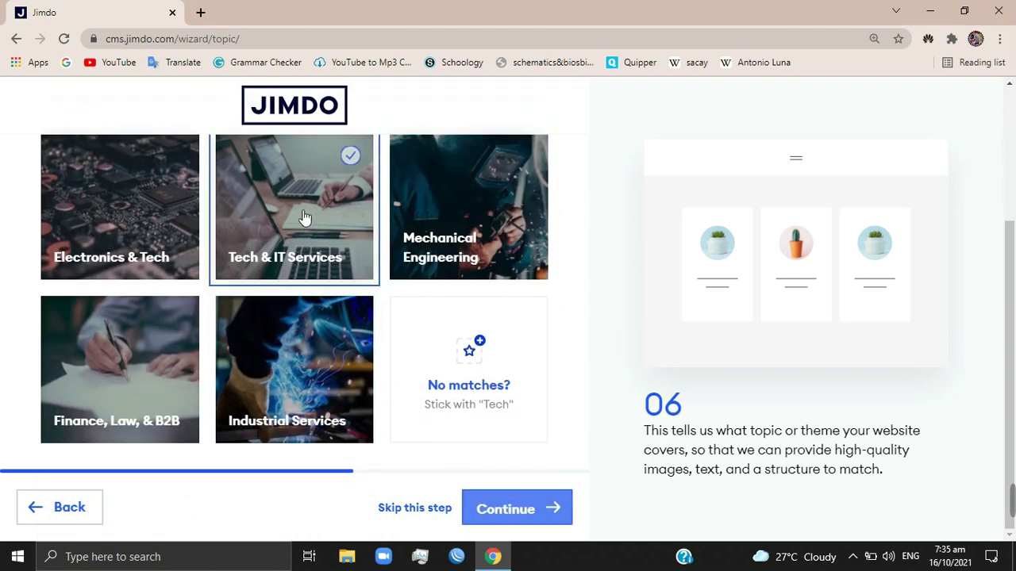
click(509, 512)
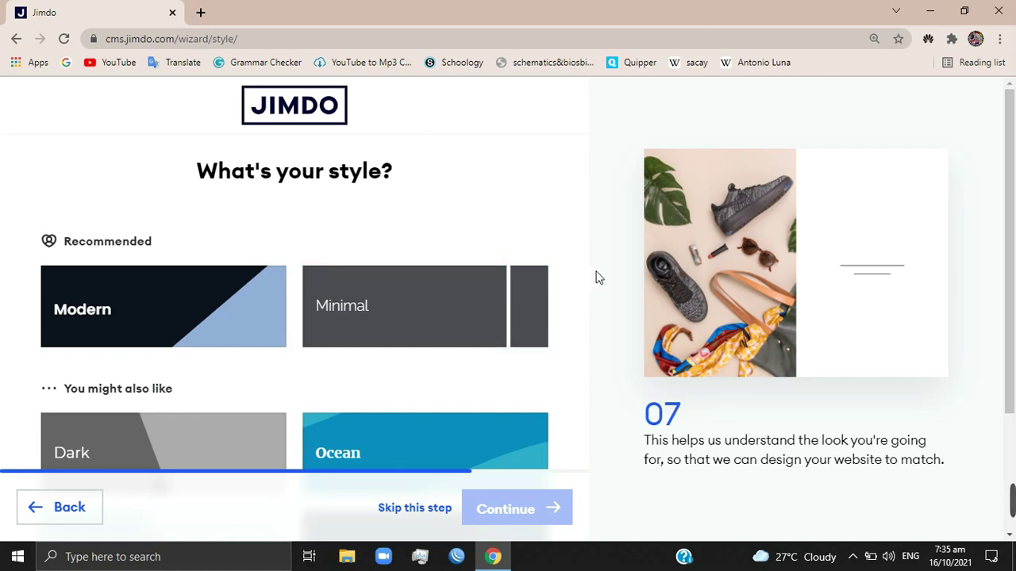
Choose the Modern website style.
scroll(617, 290, down, 1)
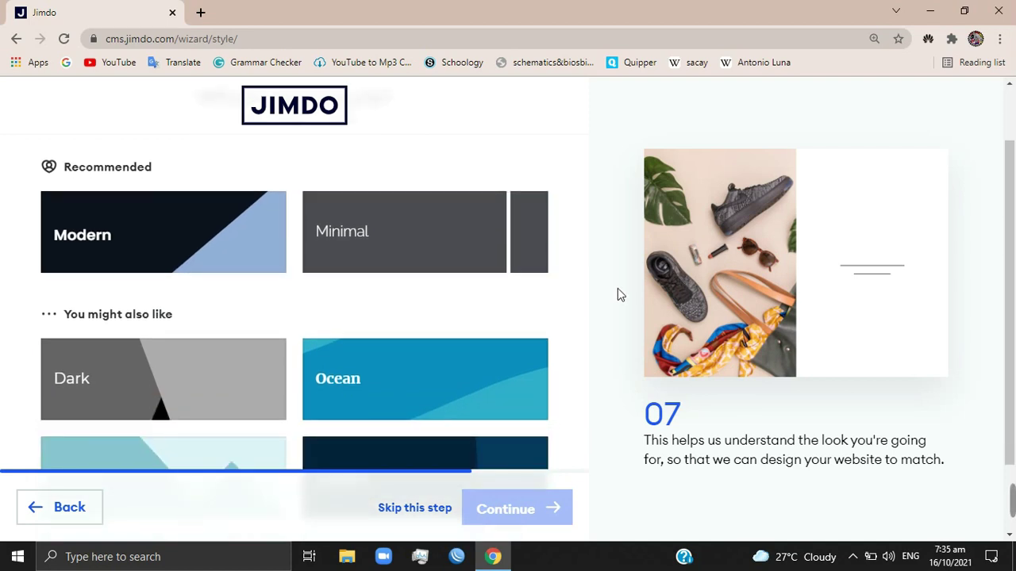
click(166, 233)
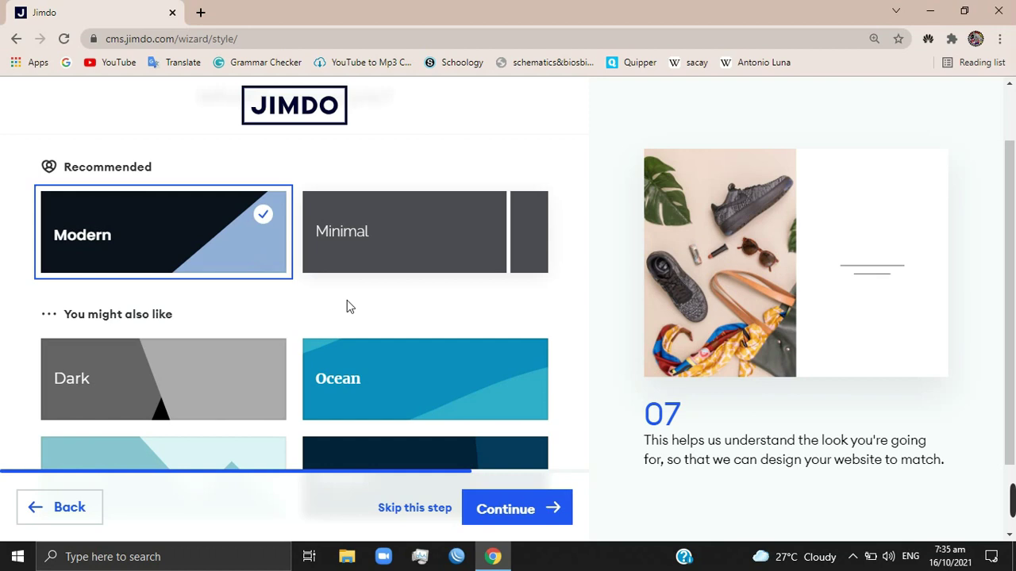
click(514, 519)
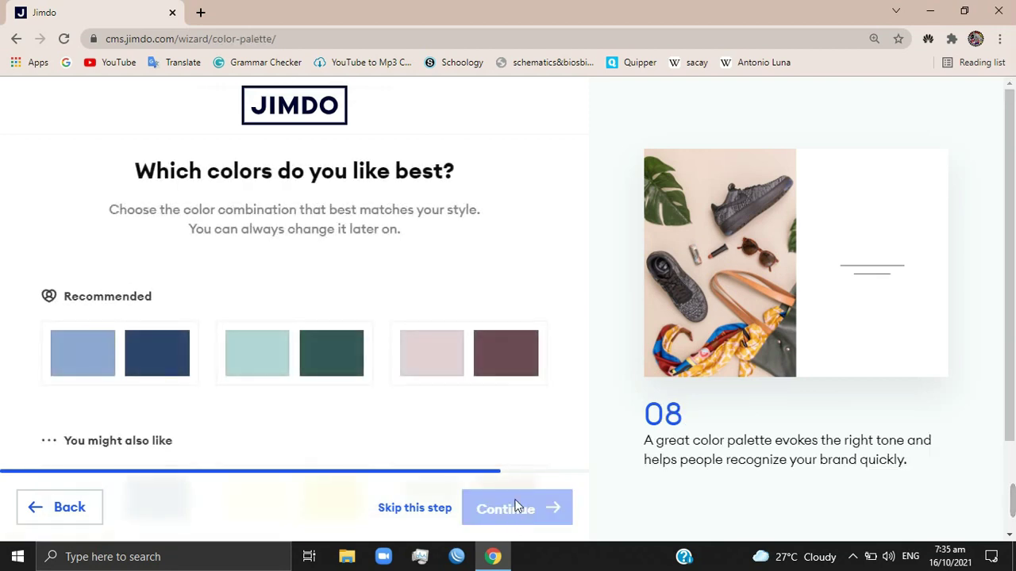
Choose the teal and dark green colour palette.
scroll(559, 313, down, 1)
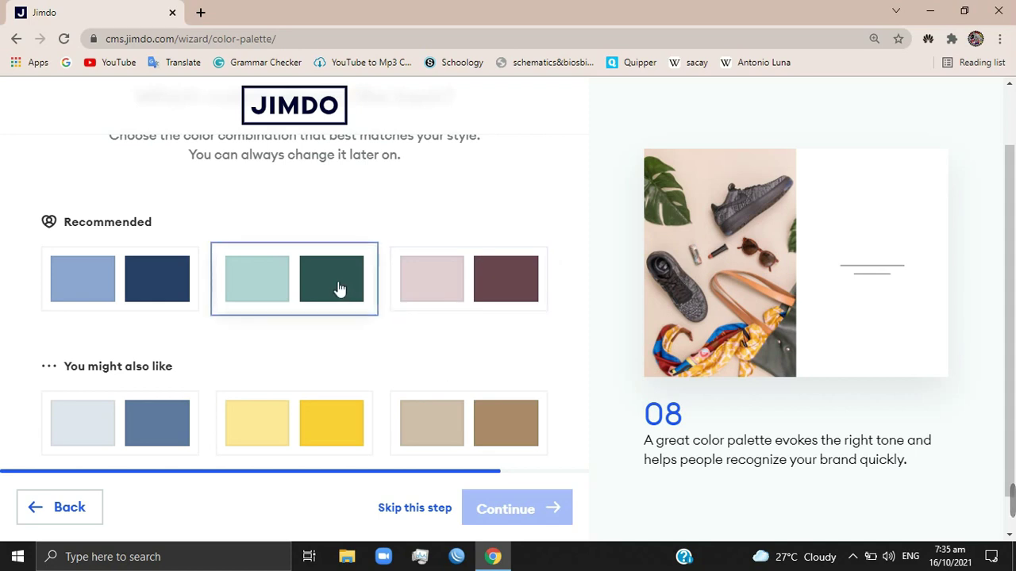
click(353, 309)
click(521, 510)
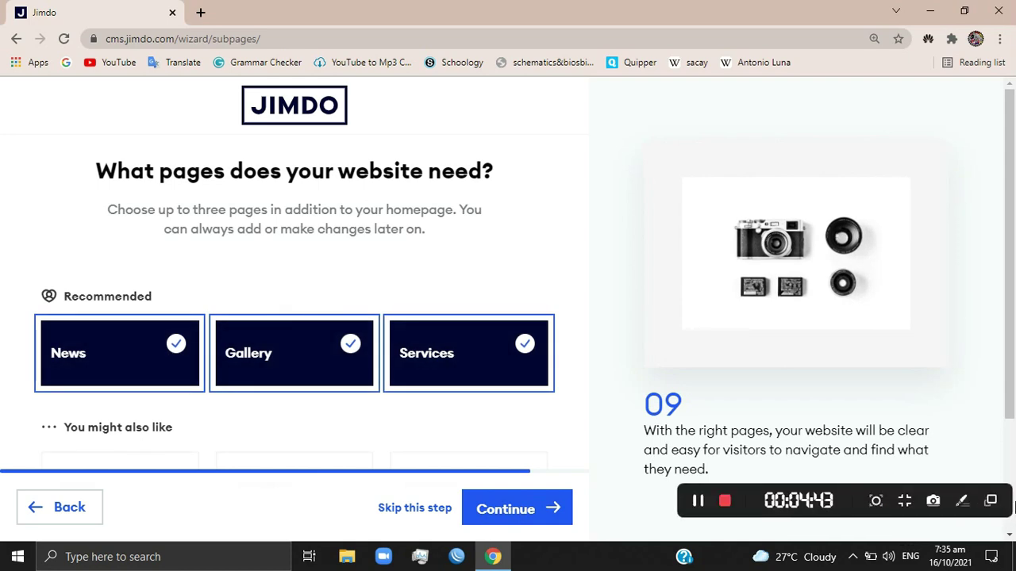
Deselect the preselected News, Gallery and Services pages.
scroll(637, 154, down, 1)
scroll(633, 160, down, 1)
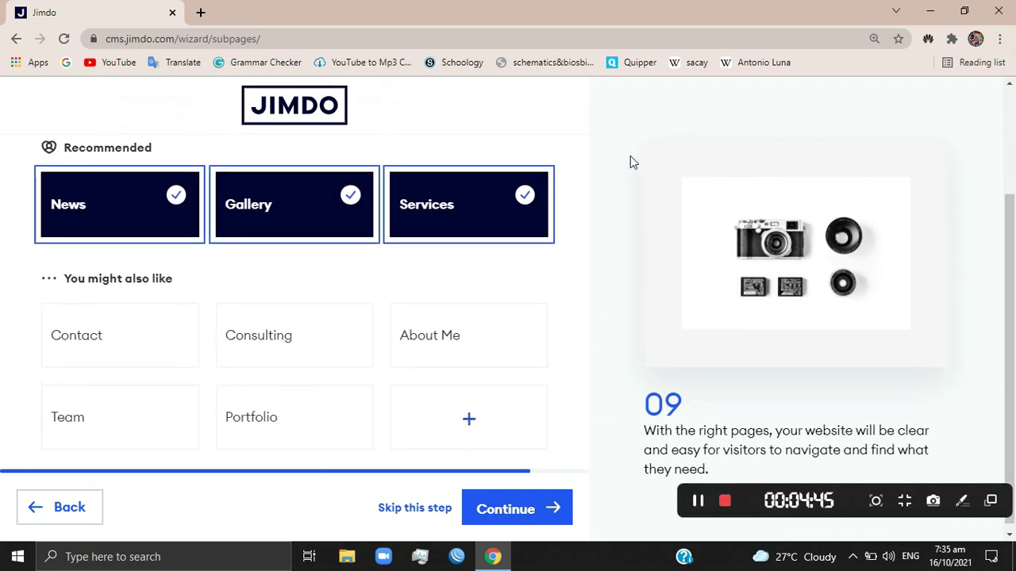
scroll(623, 166, up, 2)
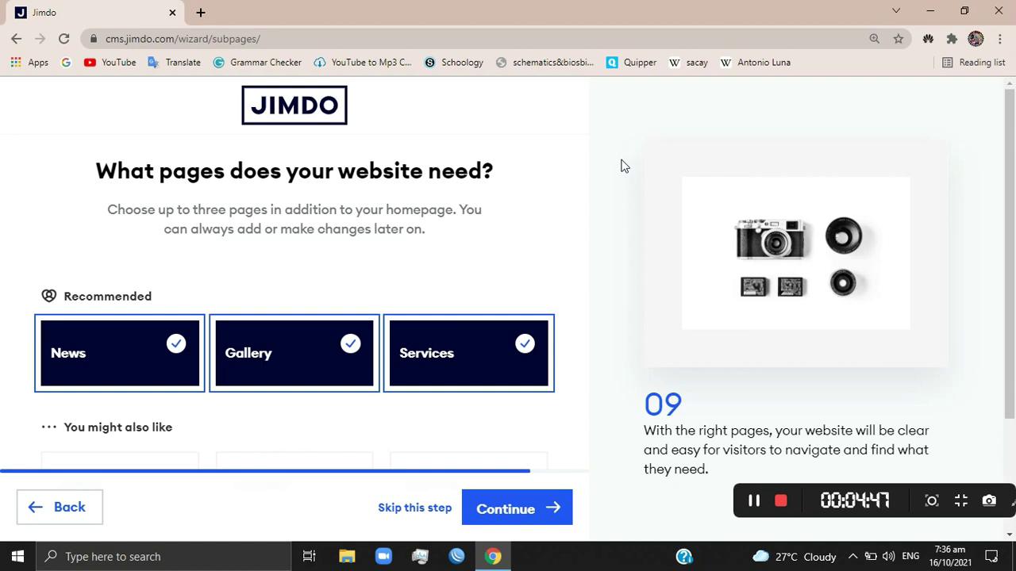
scroll(623, 166, down, 2)
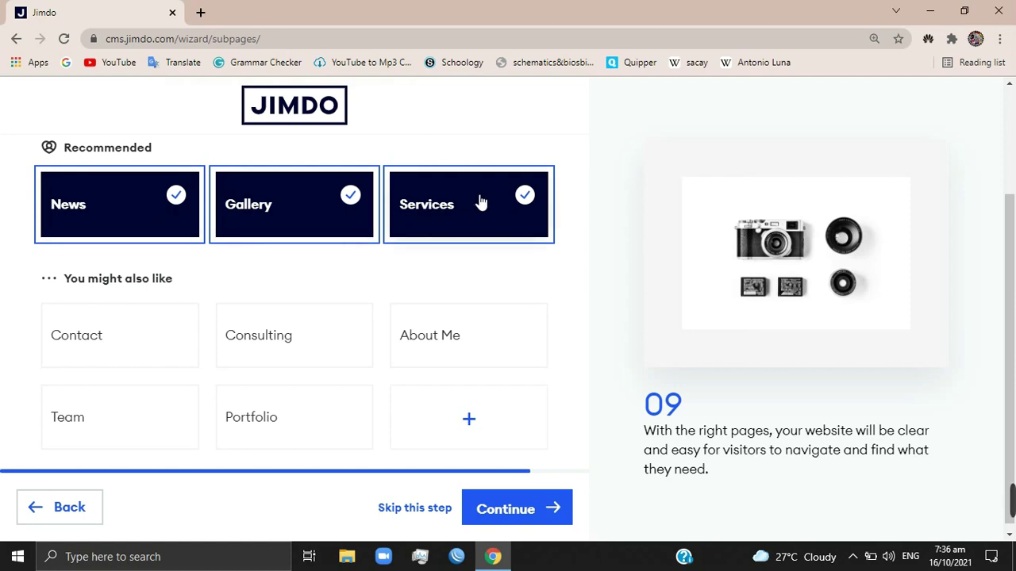
click(119, 205)
click(349, 207)
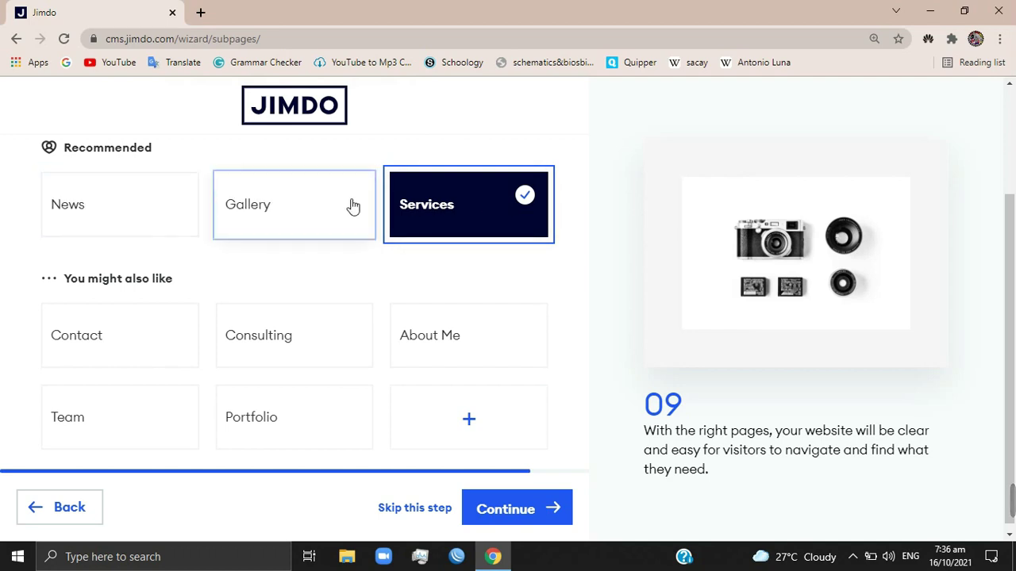
click(494, 207)
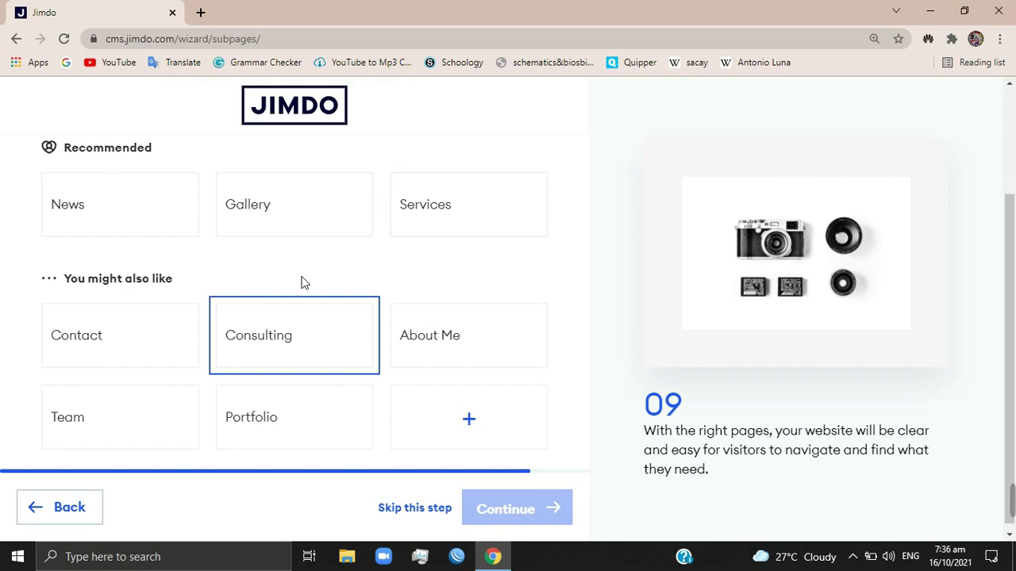
Select Gallery, Services and Portfolio pages, leaving About Me off, and continue.
click(297, 227)
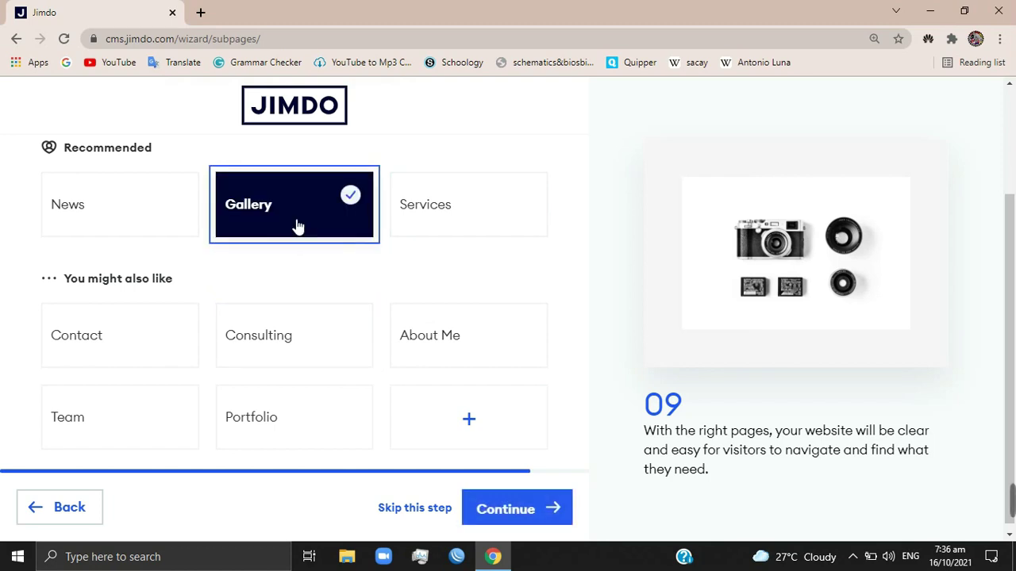
click(480, 221)
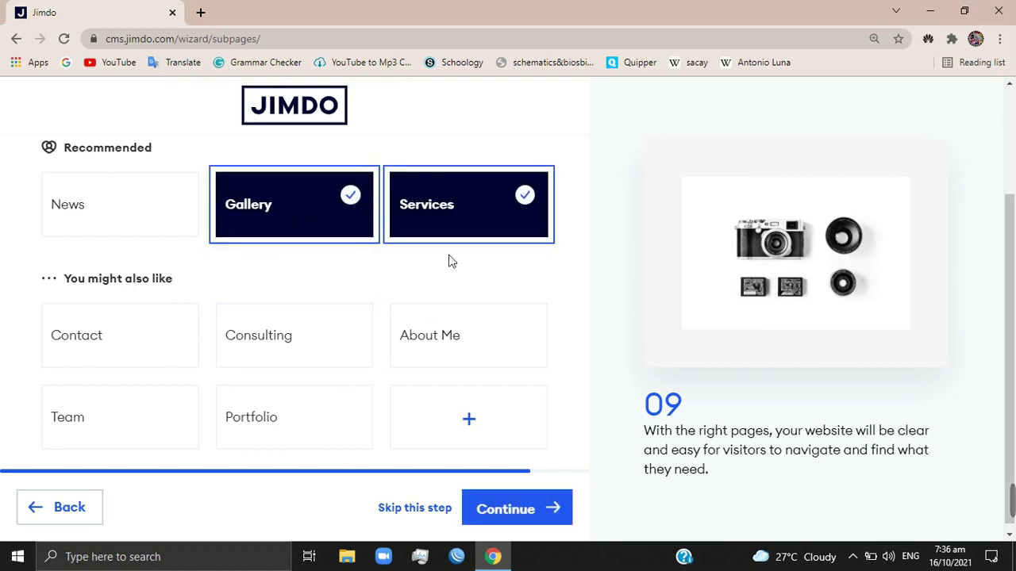
click(428, 339)
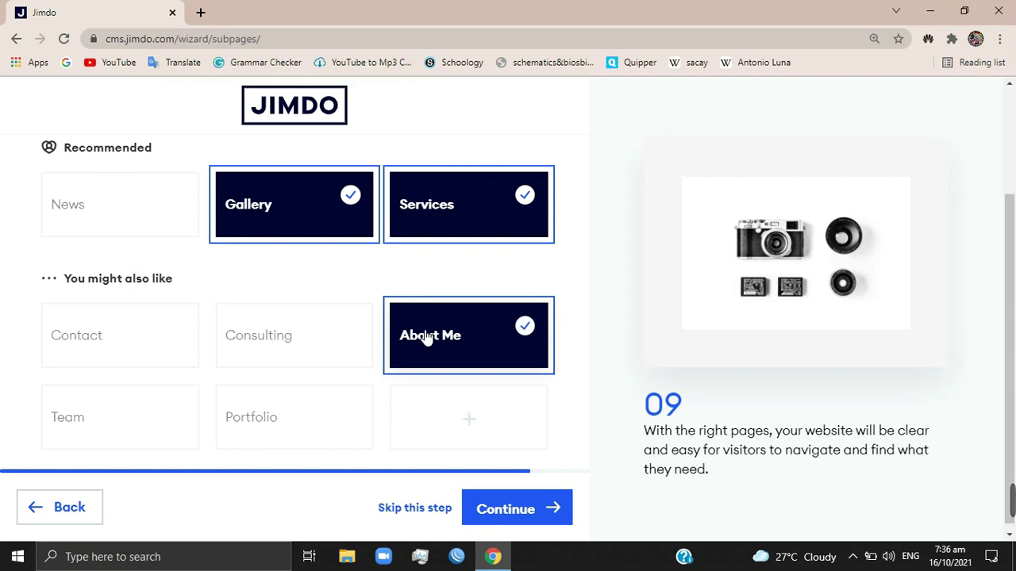
click(428, 336)
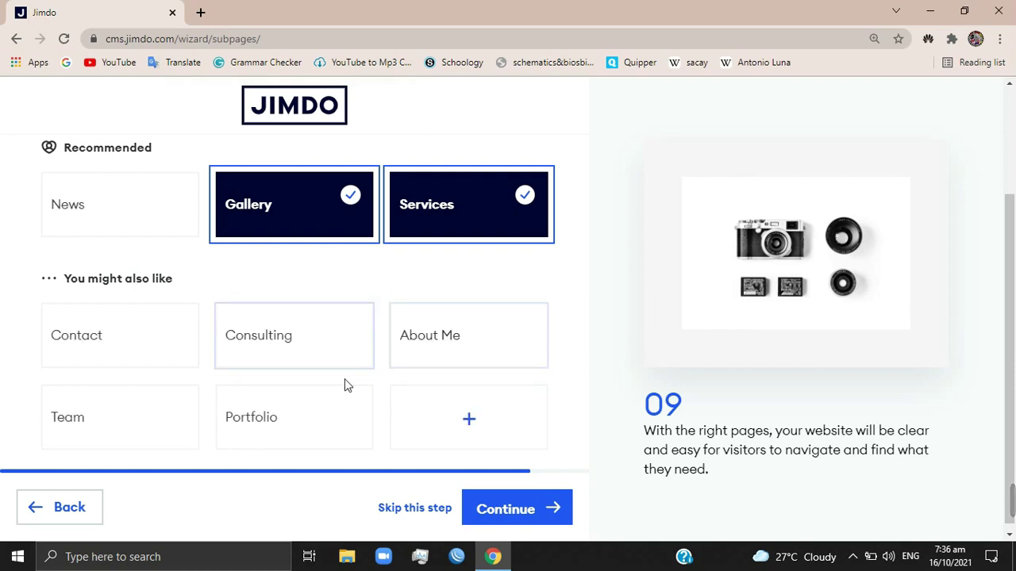
click(295, 437)
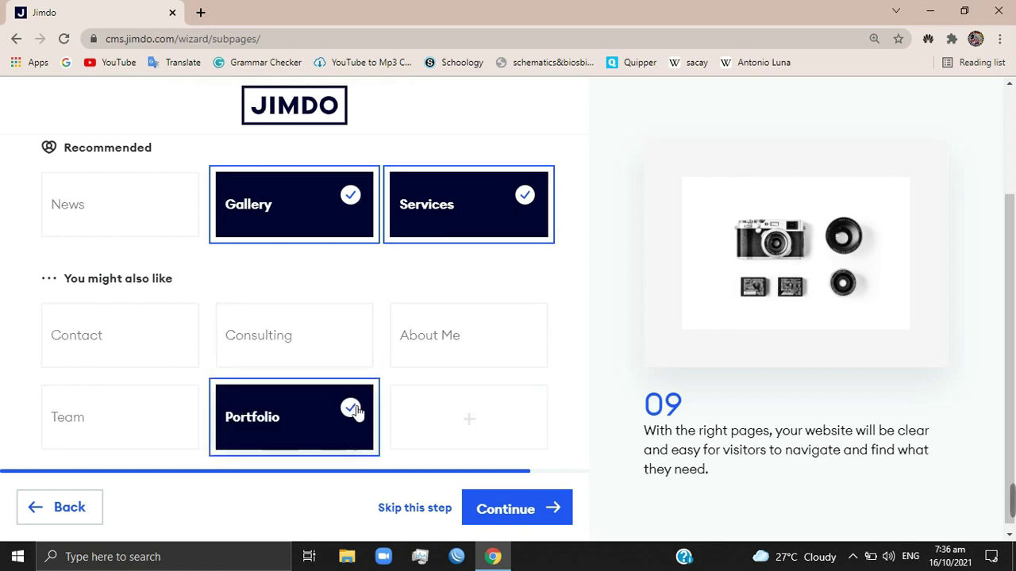
click(503, 515)
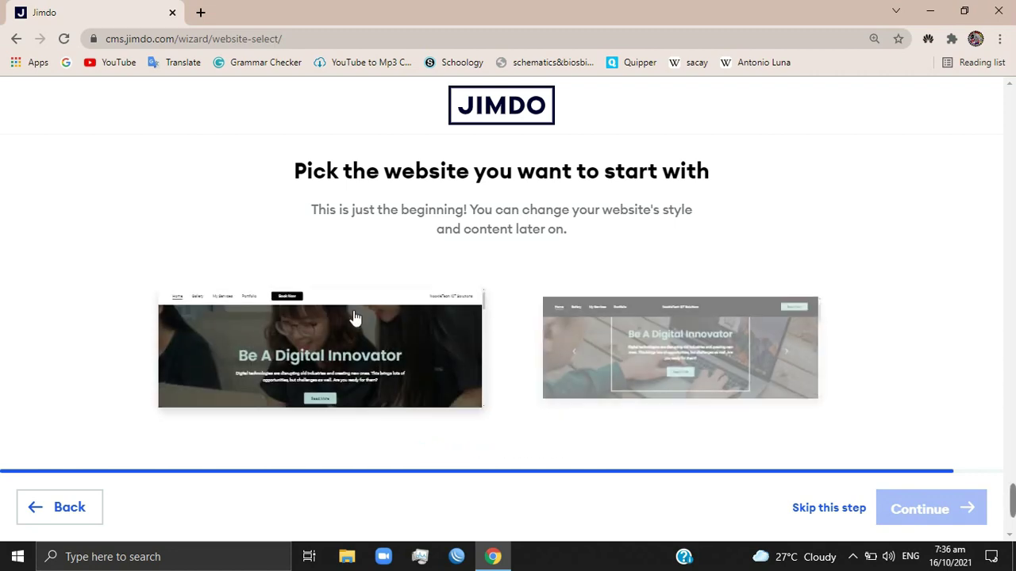
Pick the right-hand 'Be A Digital Innovator' starting website with My Mission and confirm.
click(596, 330)
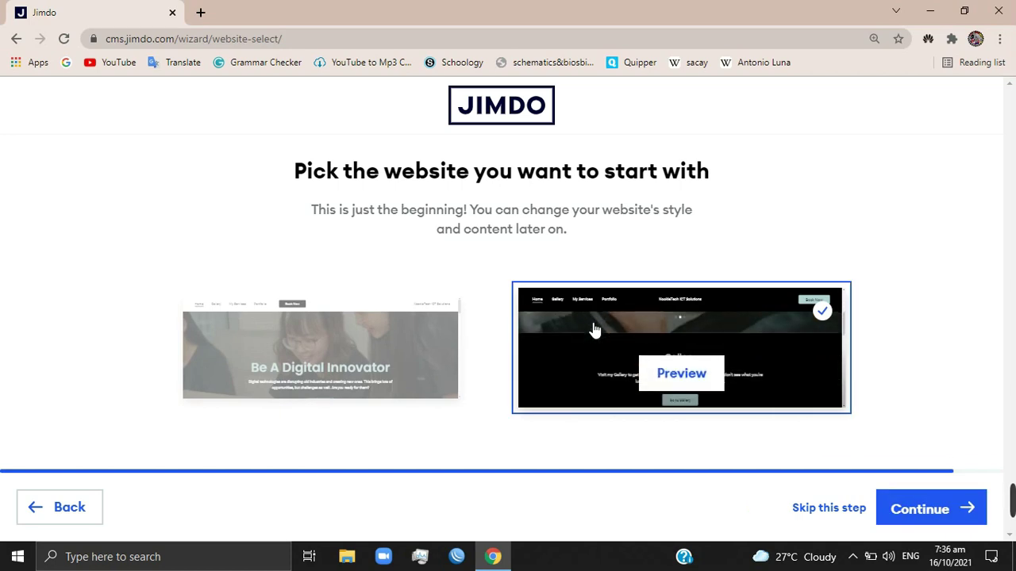
click(403, 335)
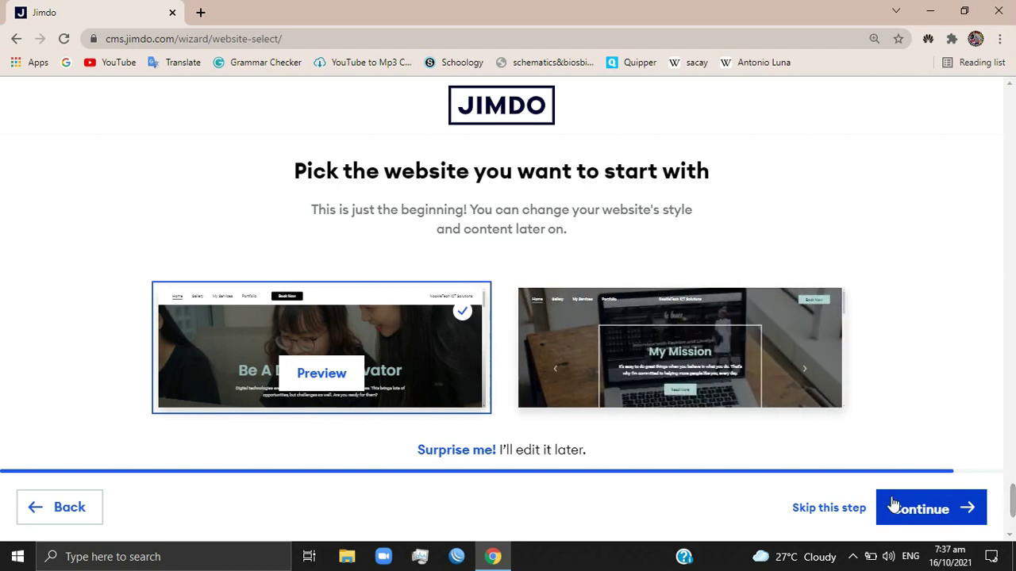
click(703, 381)
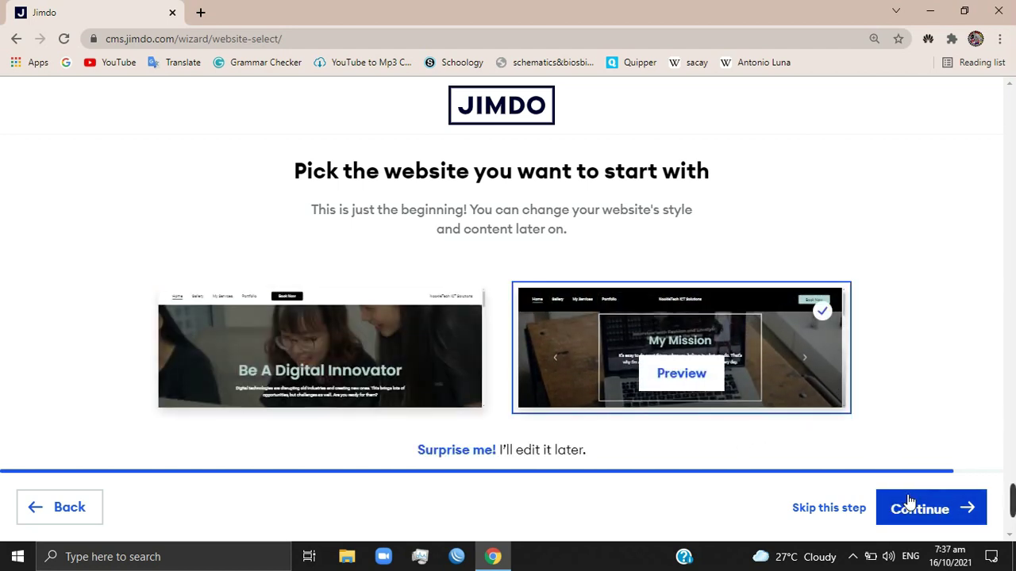
click(907, 505)
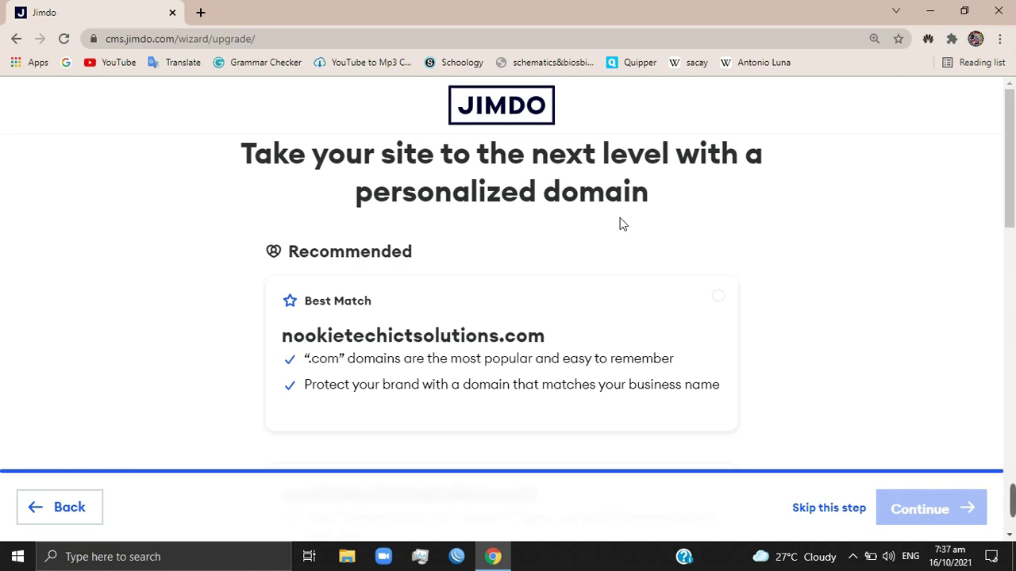
Skip the personalised domain offer so Jimdo builds the NookieTech ICT Solutions site.
scroll(619, 234, down, 2)
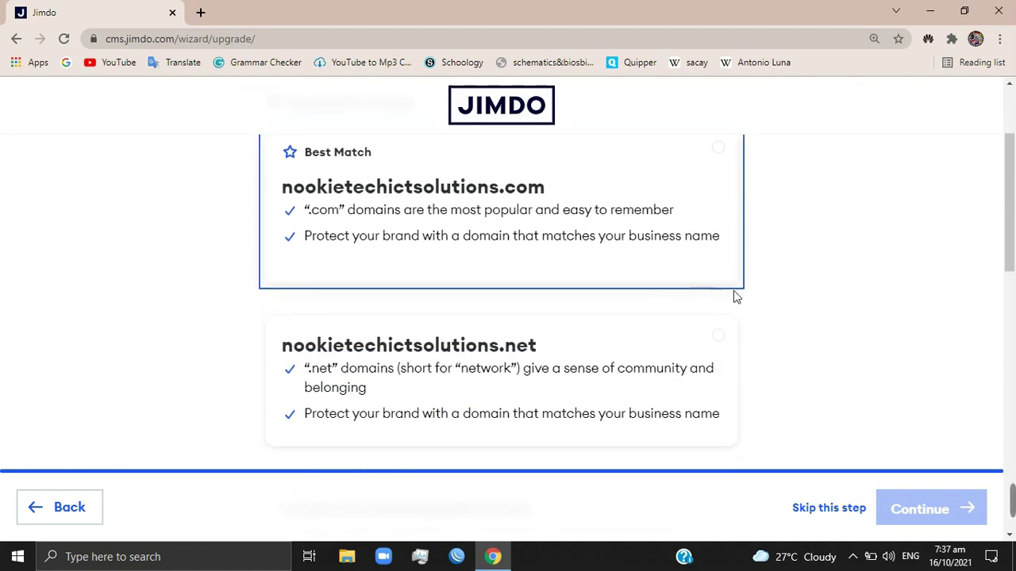
scroll(796, 309, up, 1)
scroll(797, 309, up, 1)
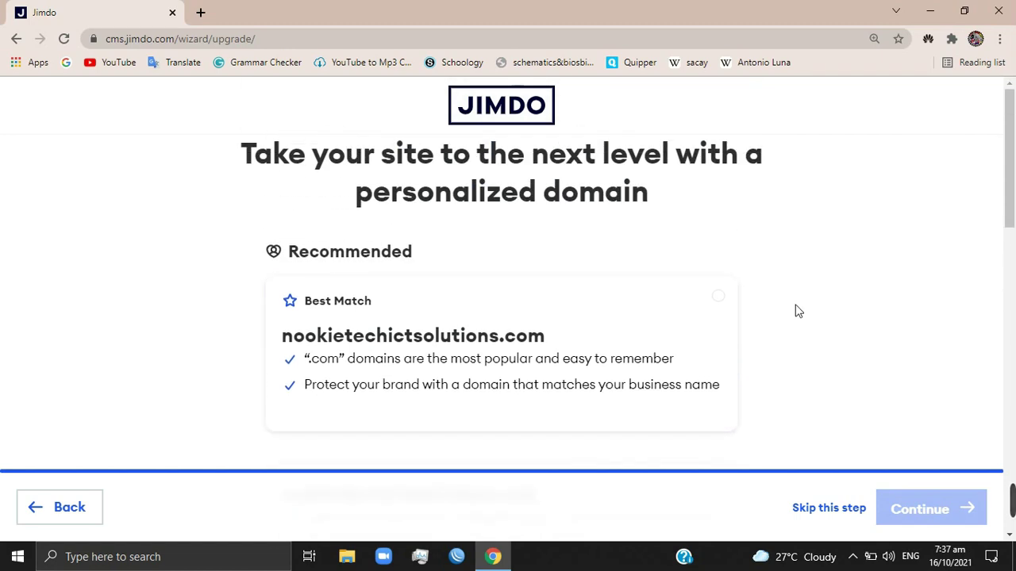
click(830, 511)
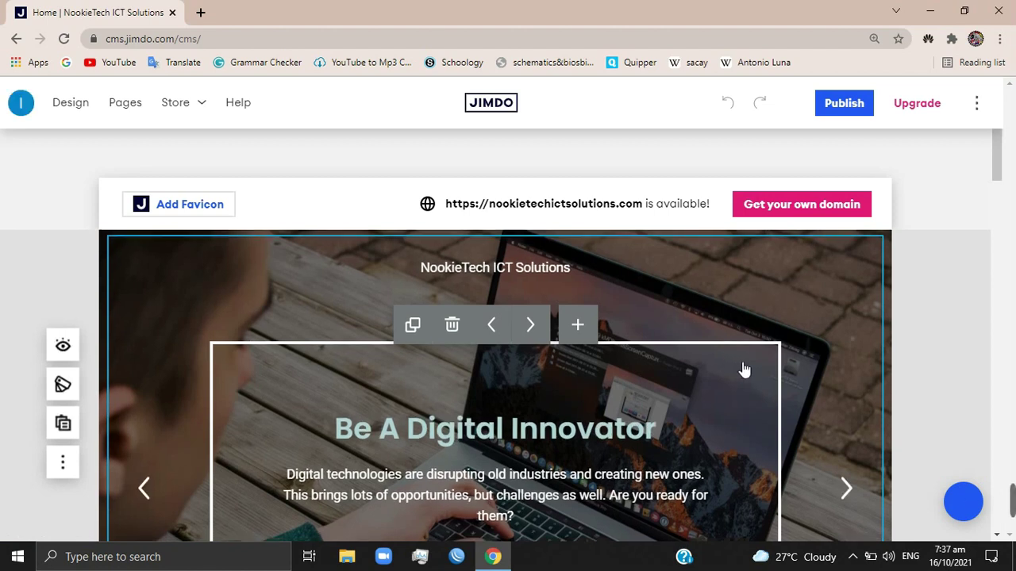
Look at the Store menu options on the new site, then dismiss them.
scroll(744, 370, down, 1)
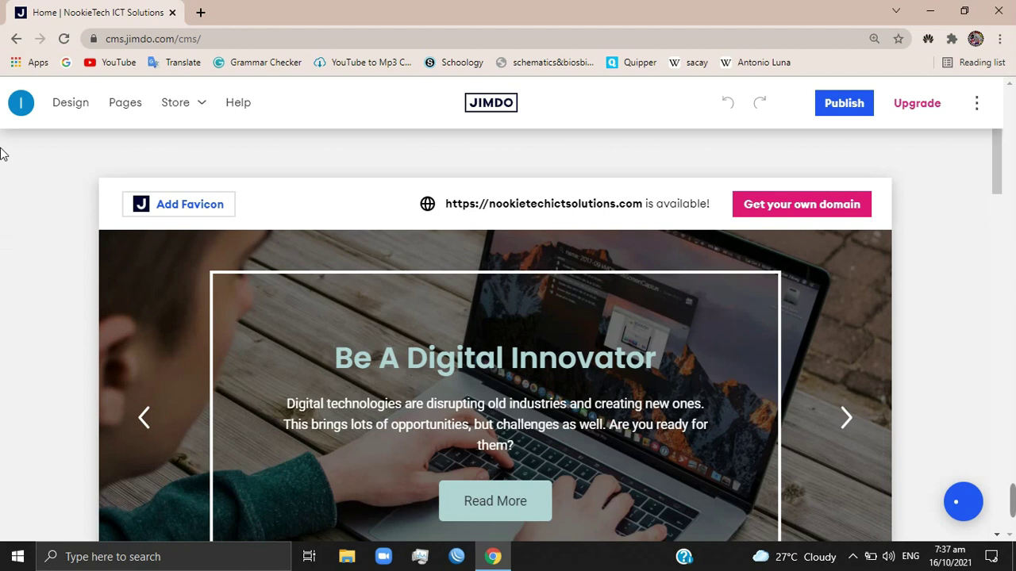
click(187, 111)
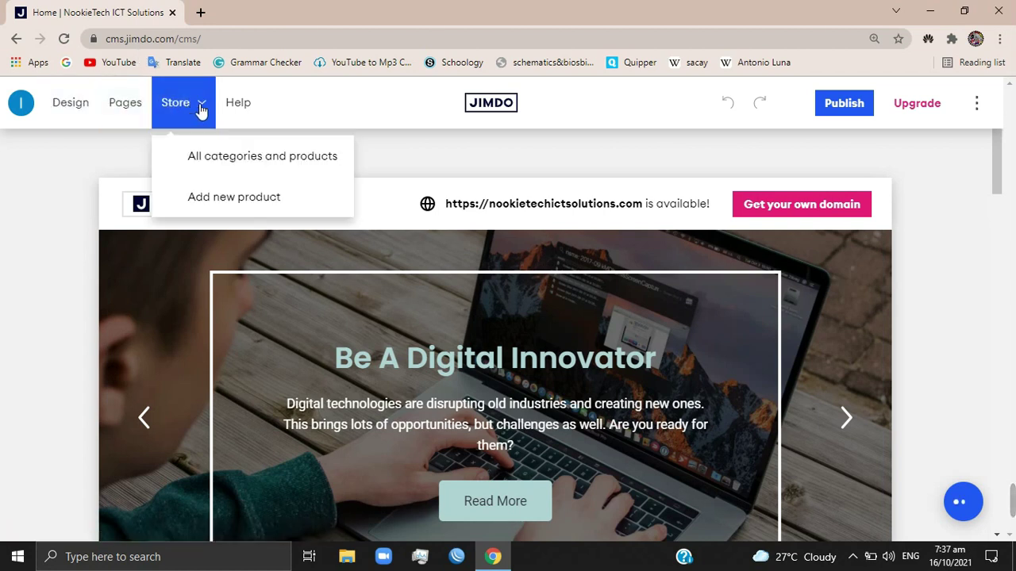
click(411, 147)
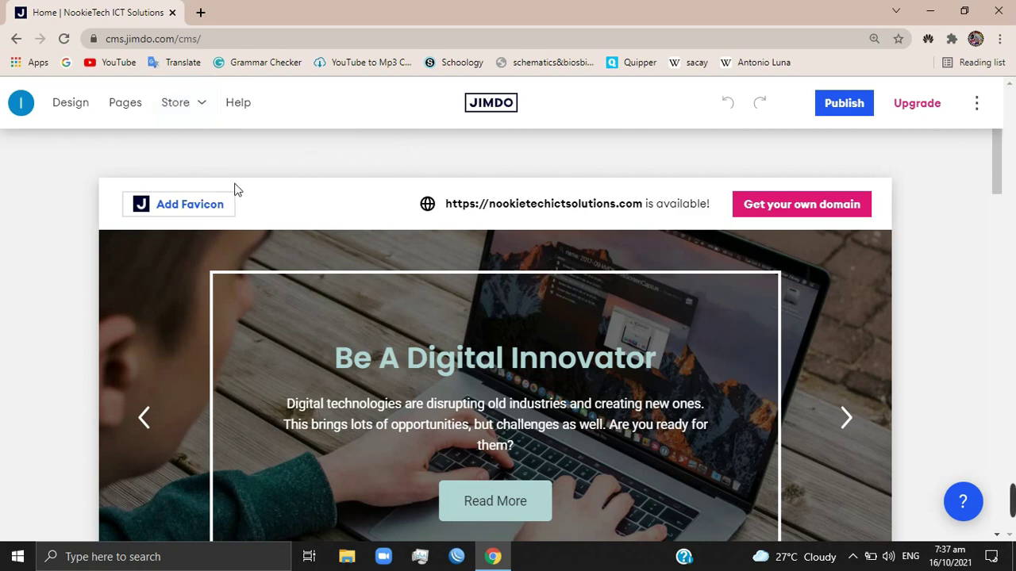
Scroll the Home page down to the footer and back toward the top.
scroll(556, 262, down, 3)
scroll(850, 346, down, 3)
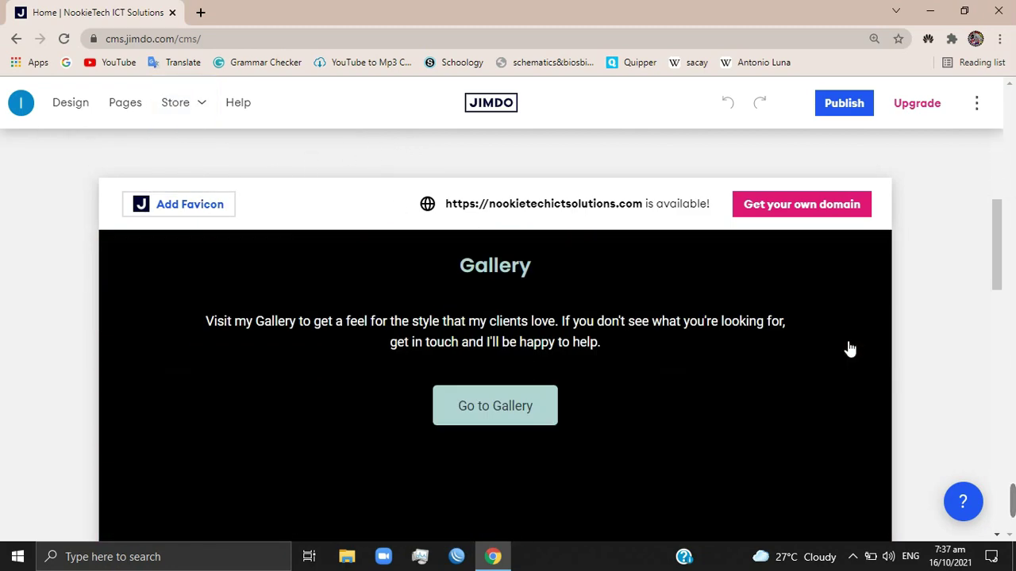
scroll(848, 346, up, 2)
scroll(848, 346, down, 1)
scroll(847, 346, down, 2)
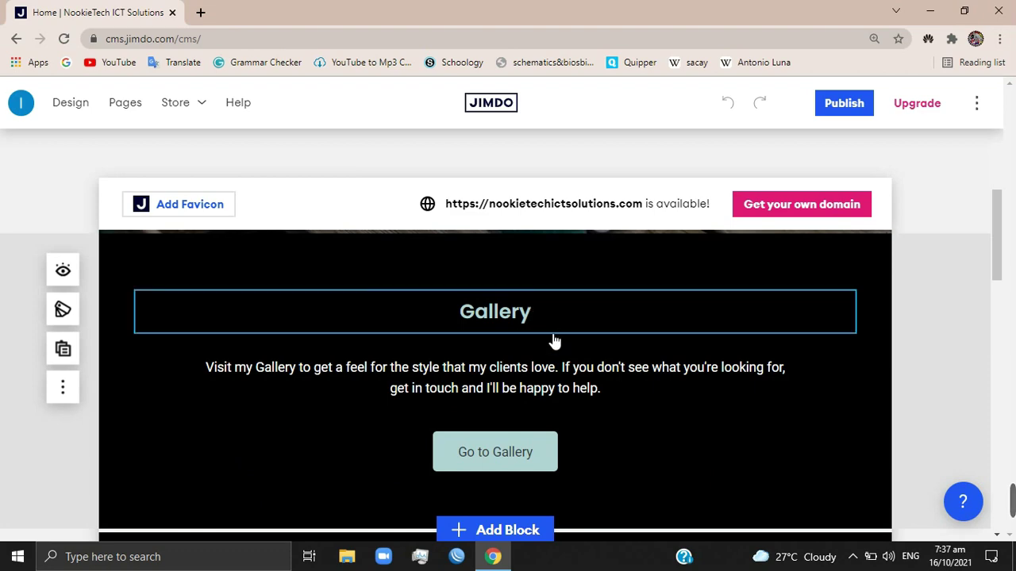
scroll(556, 349, down, 2)
scroll(522, 314, down, 3)
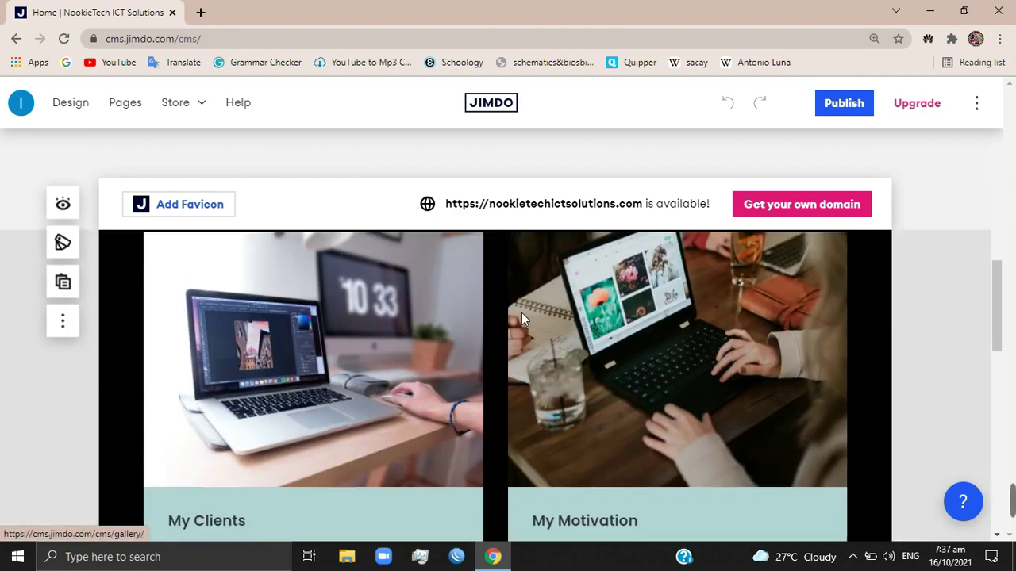
scroll(524, 319, down, 3)
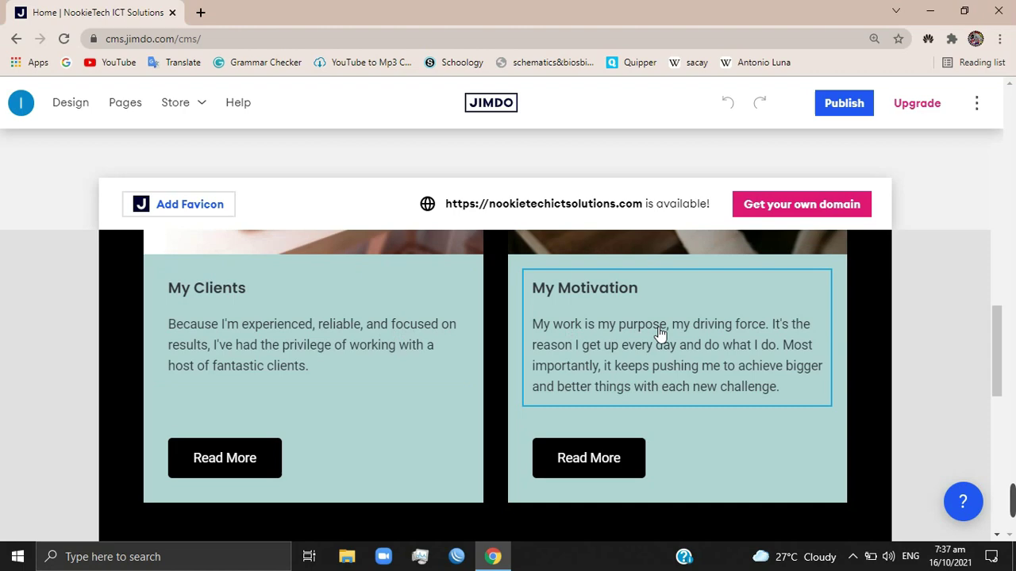
scroll(719, 362, down, 2)
scroll(719, 368, down, 1)
scroll(720, 381, down, 4)
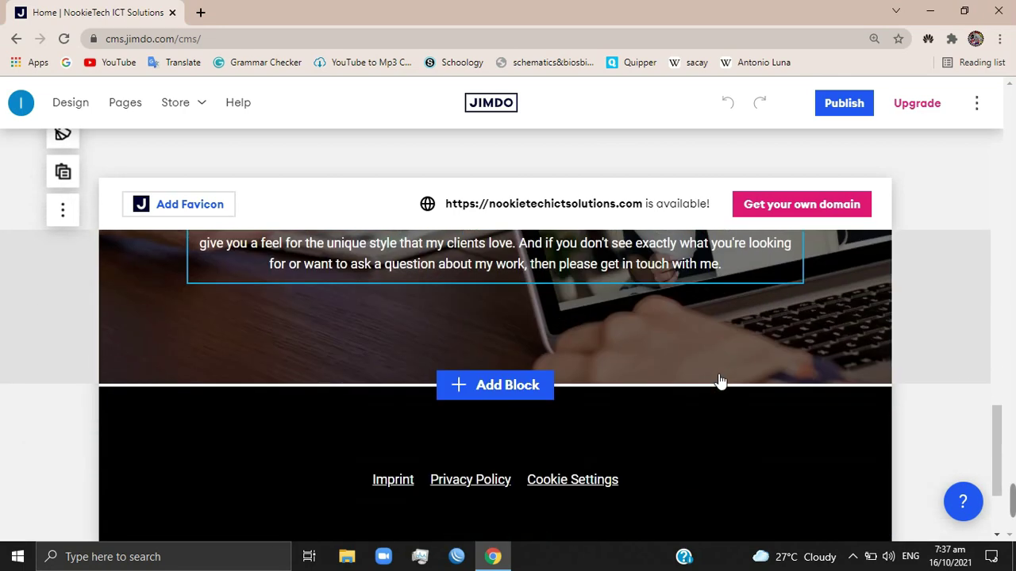
scroll(719, 381, down, 2)
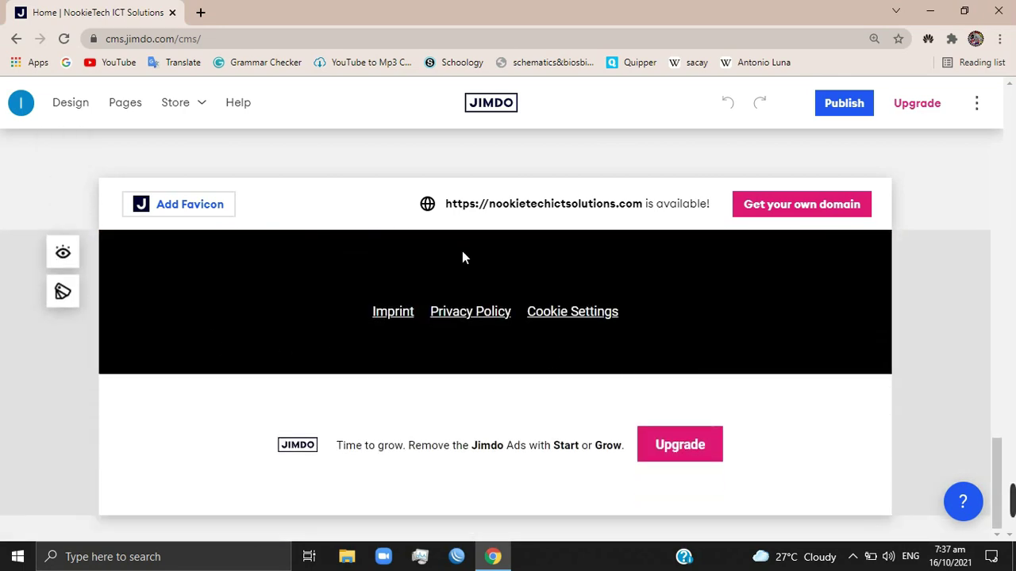
scroll(648, 363, up, 5)
scroll(662, 349, up, 5)
scroll(544, 315, up, 10)
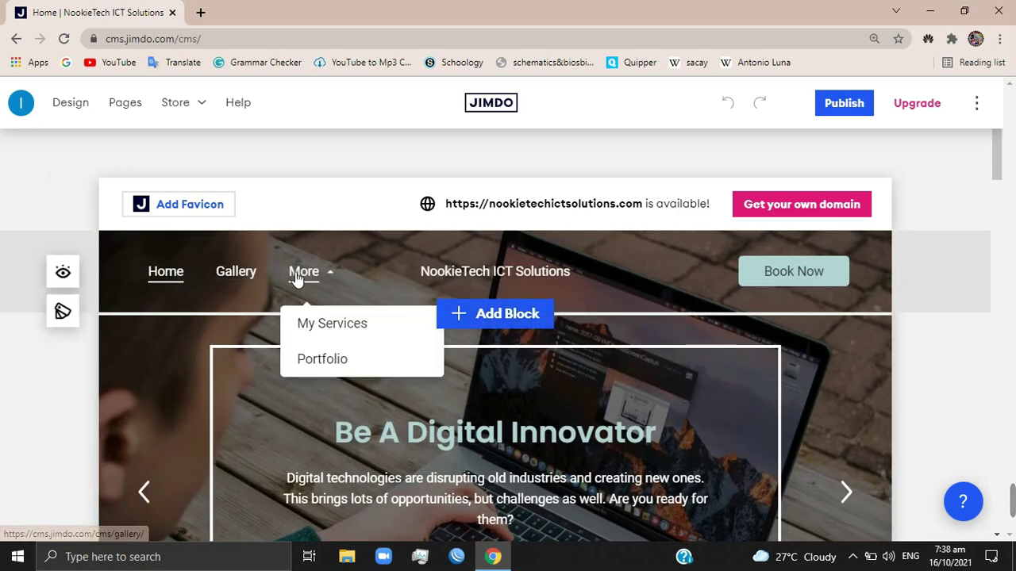
mouse_move(308, 272)
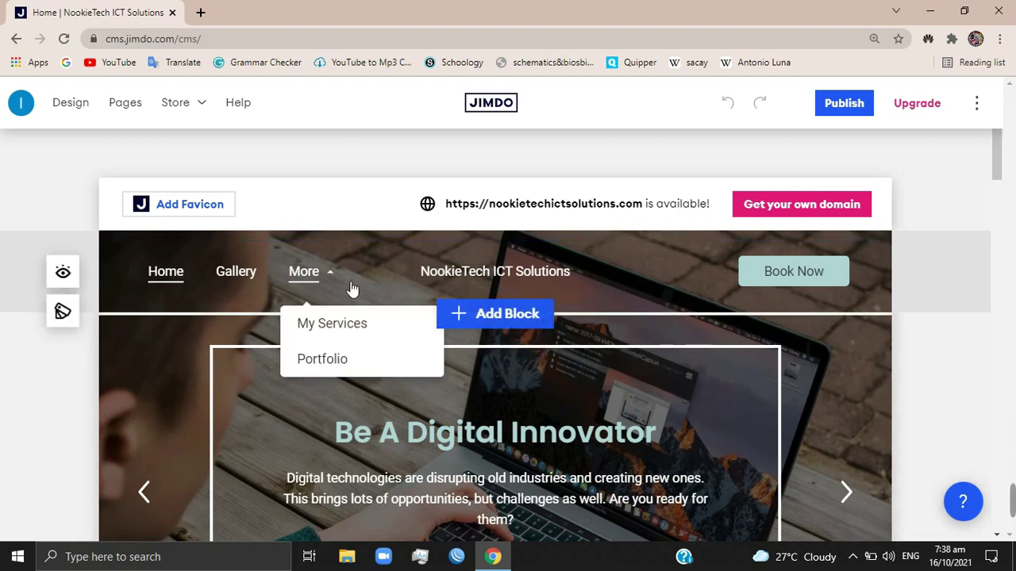
Select the Home hero background and bring up the Image Library to replace it.
scroll(437, 424, down, 2)
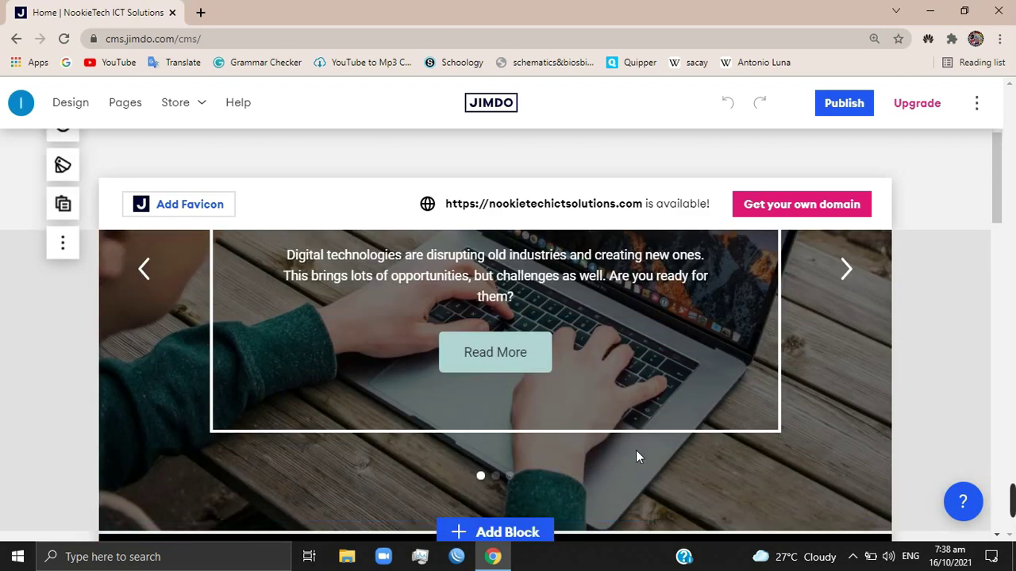
scroll(636, 452, up, 2)
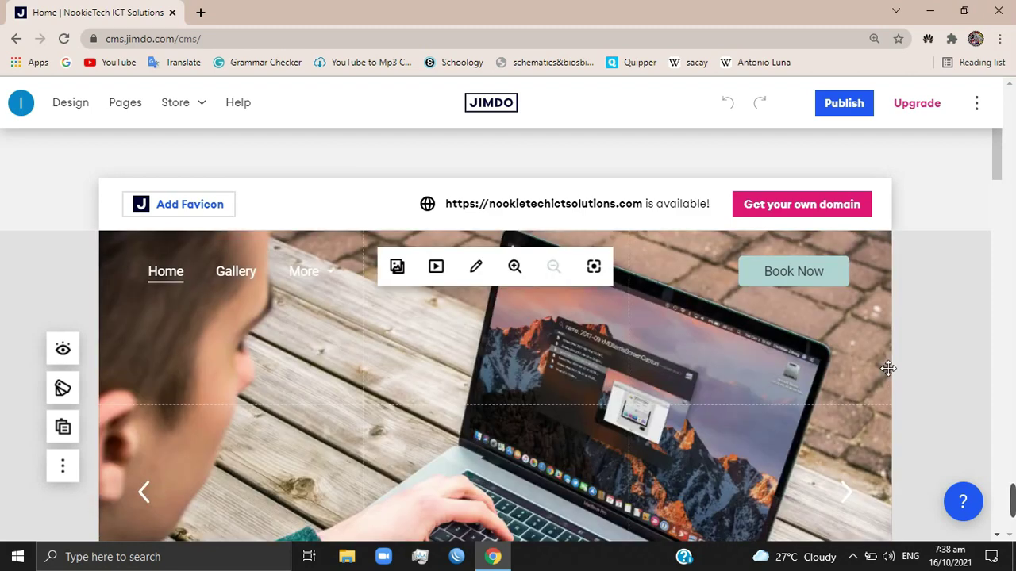
click(397, 268)
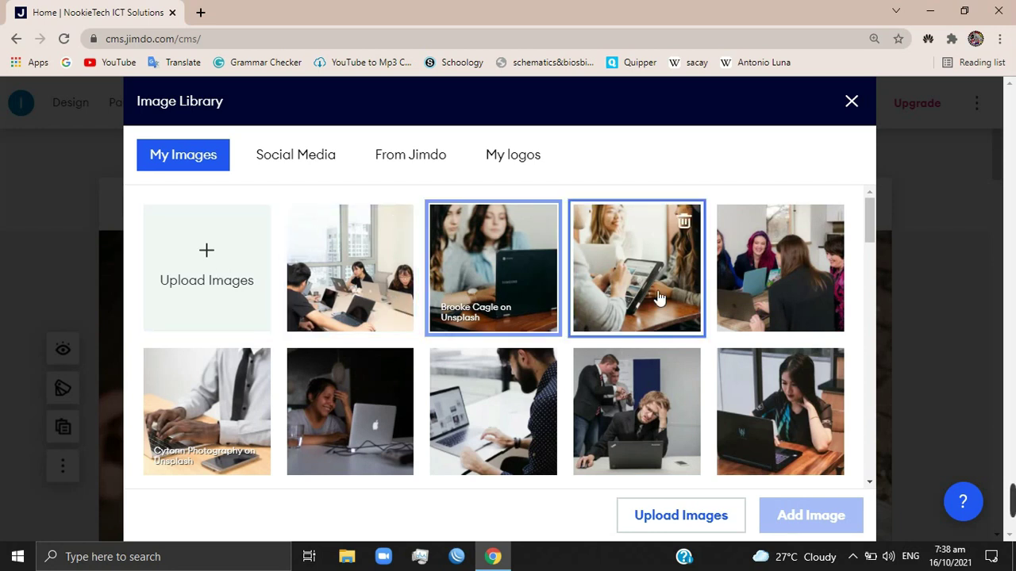
Add the NordWood Themes laptop photo from My Images as the Home header background.
scroll(786, 334, down, 2)
scroll(786, 335, down, 2)
scroll(786, 335, down, 1)
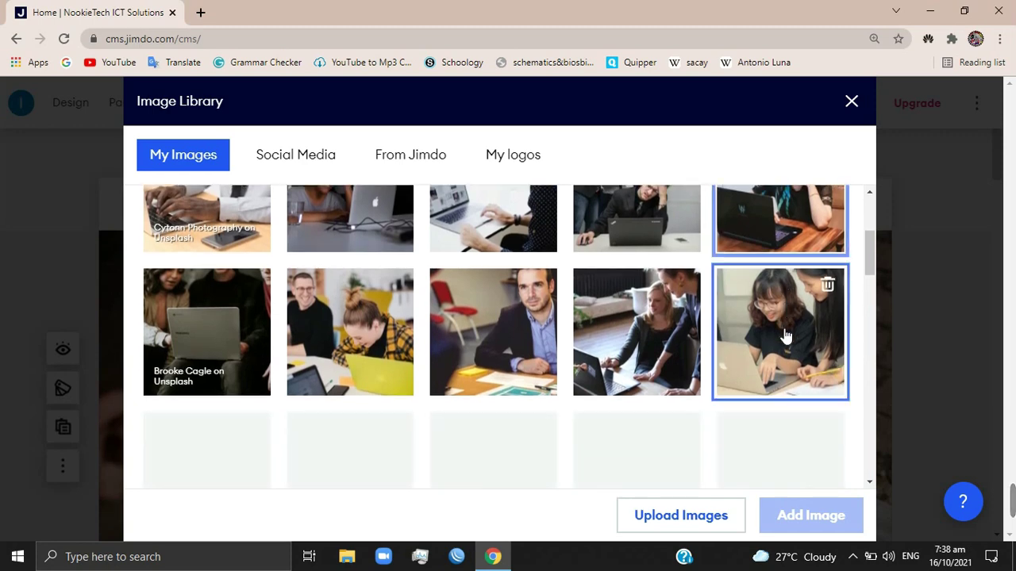
scroll(785, 335, down, 1)
scroll(786, 335, down, 2)
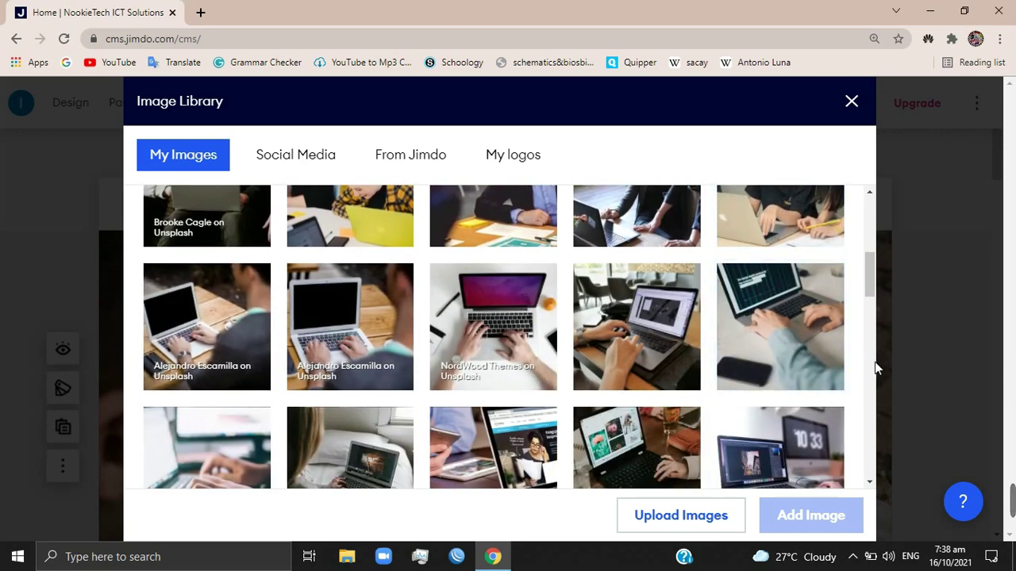
scroll(876, 367, down, 1)
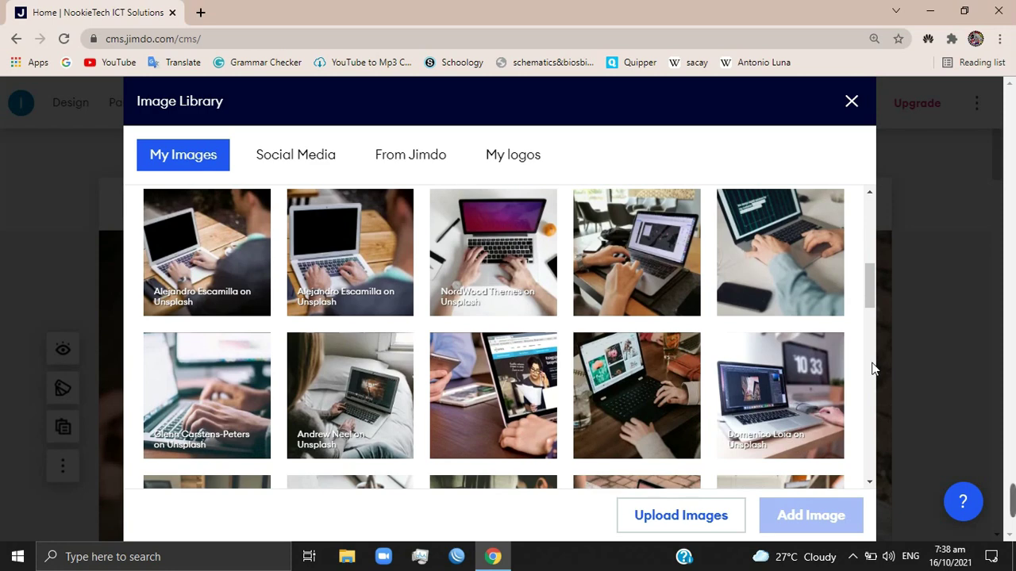
scroll(871, 368, down, 1)
scroll(873, 368, down, 1)
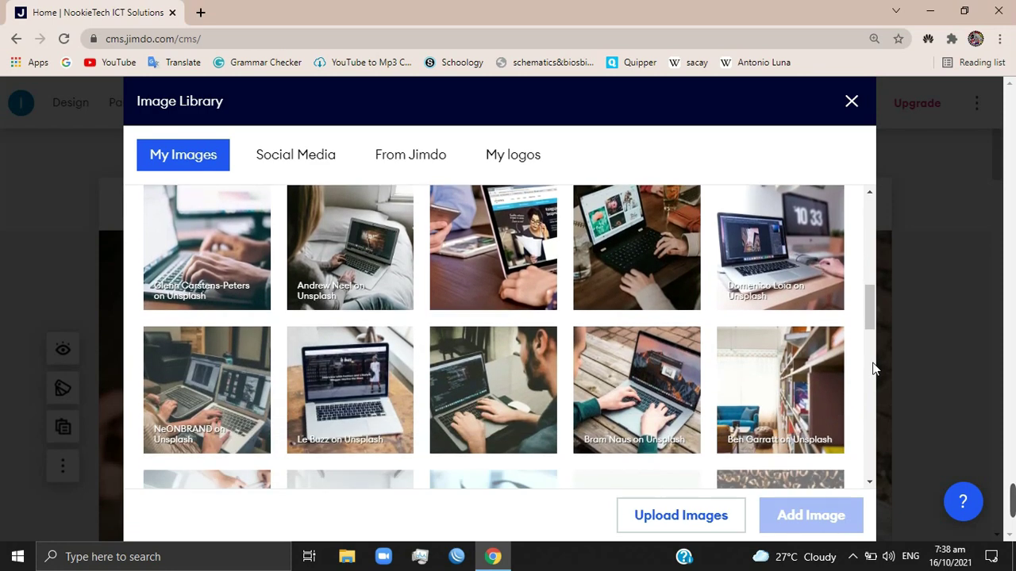
scroll(873, 368, down, 1)
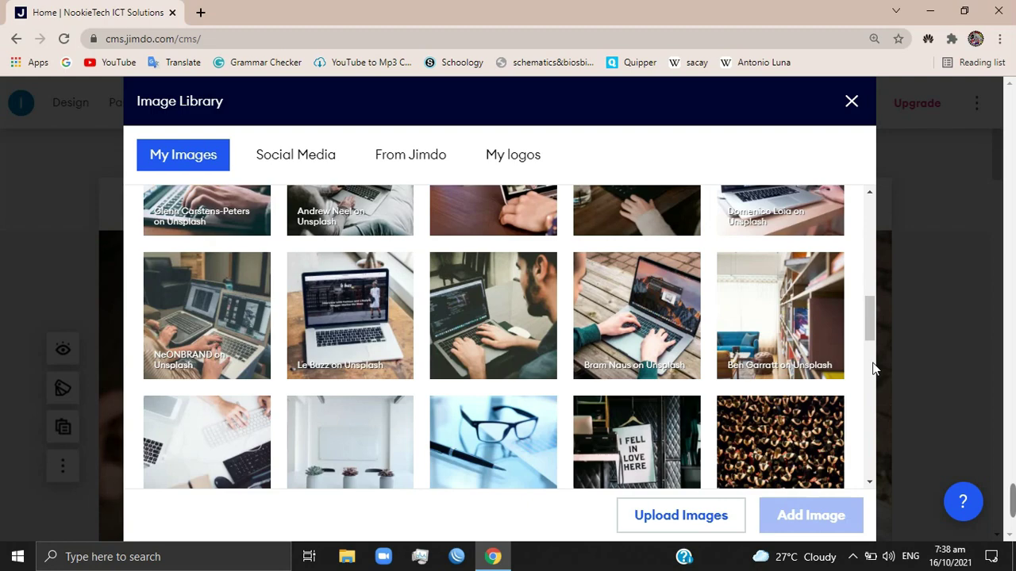
scroll(873, 368, down, 1)
scroll(873, 368, down, 1)
scroll(873, 370, down, 2)
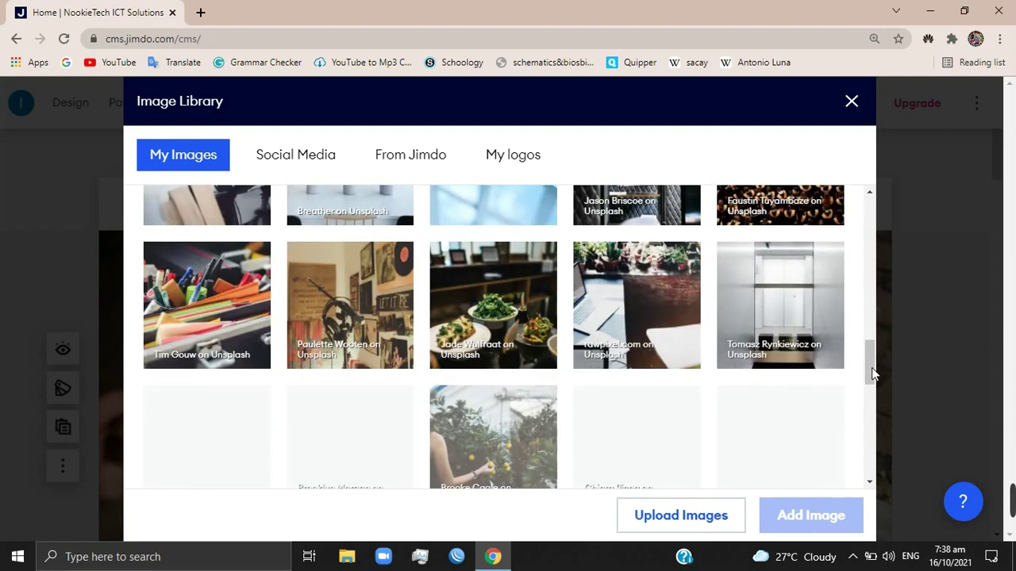
scroll(871, 373, down, 1)
scroll(872, 373, down, 2)
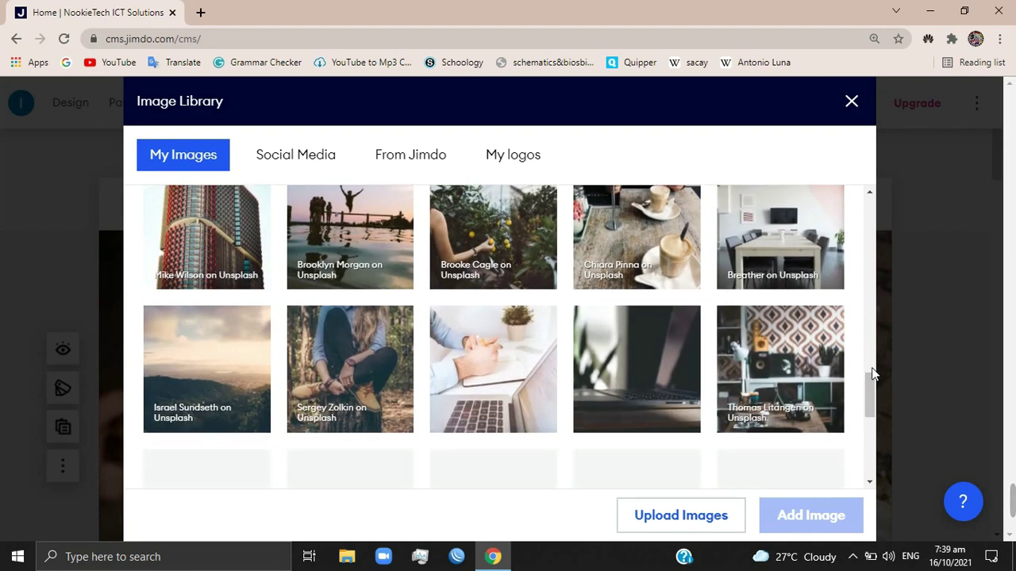
scroll(871, 373, down, 1)
scroll(873, 376, down, 1)
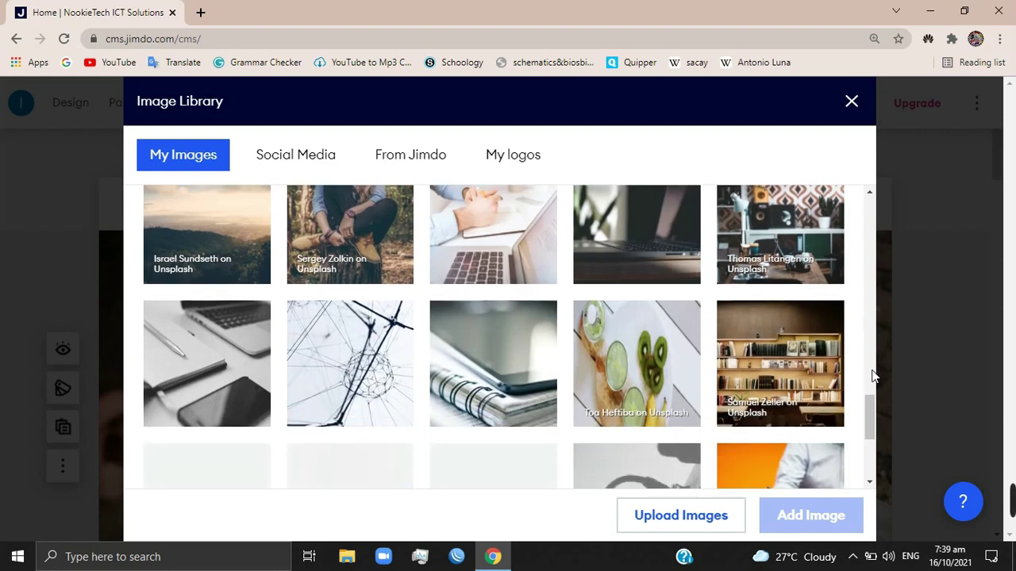
scroll(873, 375, up, 5)
scroll(873, 375, up, 5)
scroll(873, 375, up, 5)
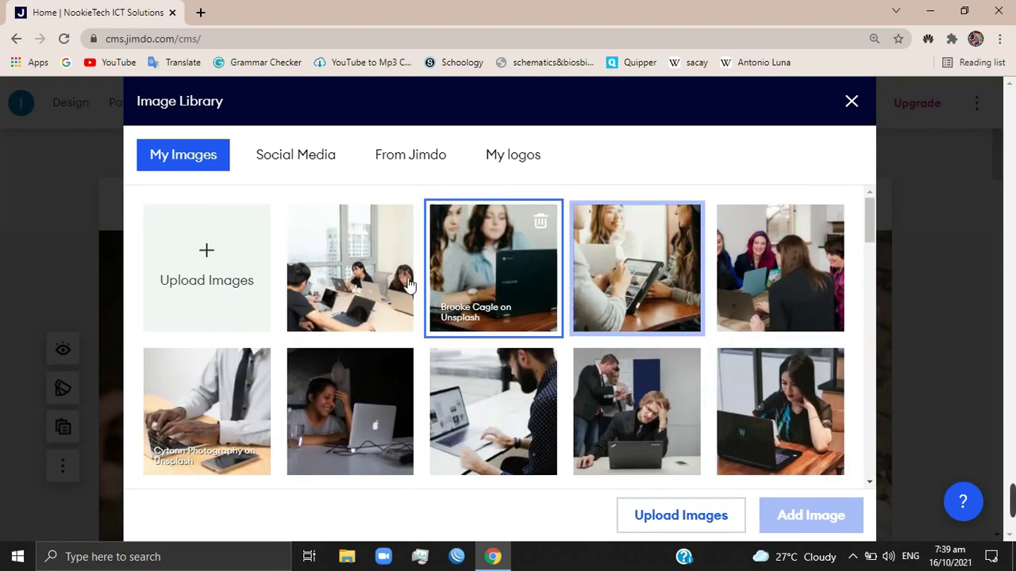
scroll(548, 409, down, 1)
scroll(555, 413, down, 1)
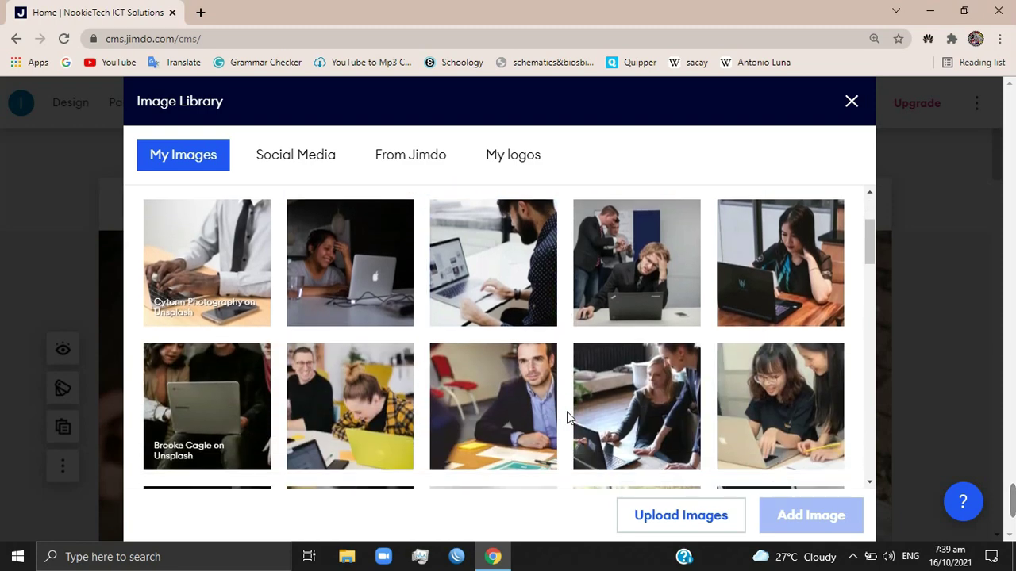
scroll(564, 417, down, 1)
scroll(568, 418, down, 1)
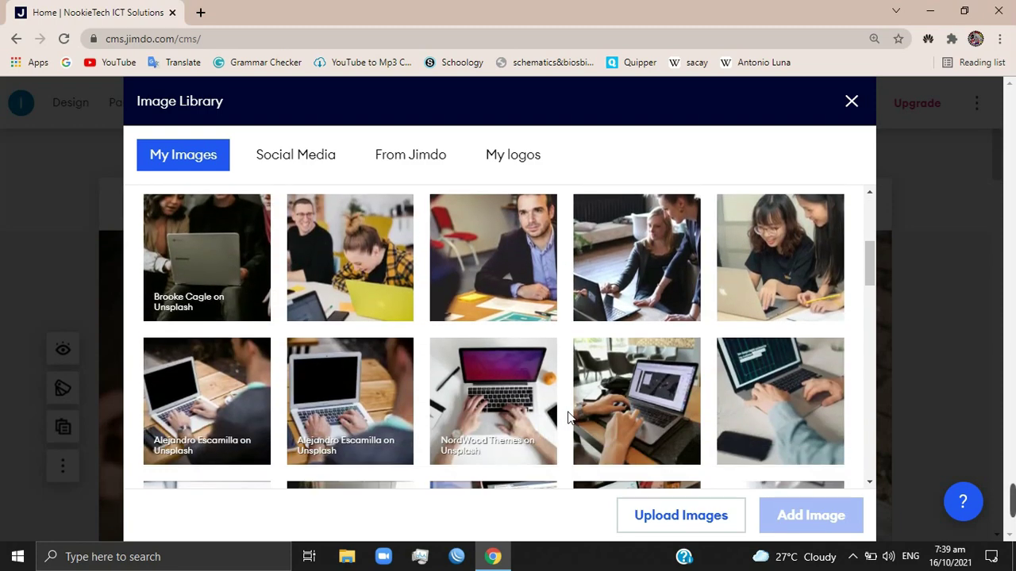
mouse_move(493, 401)
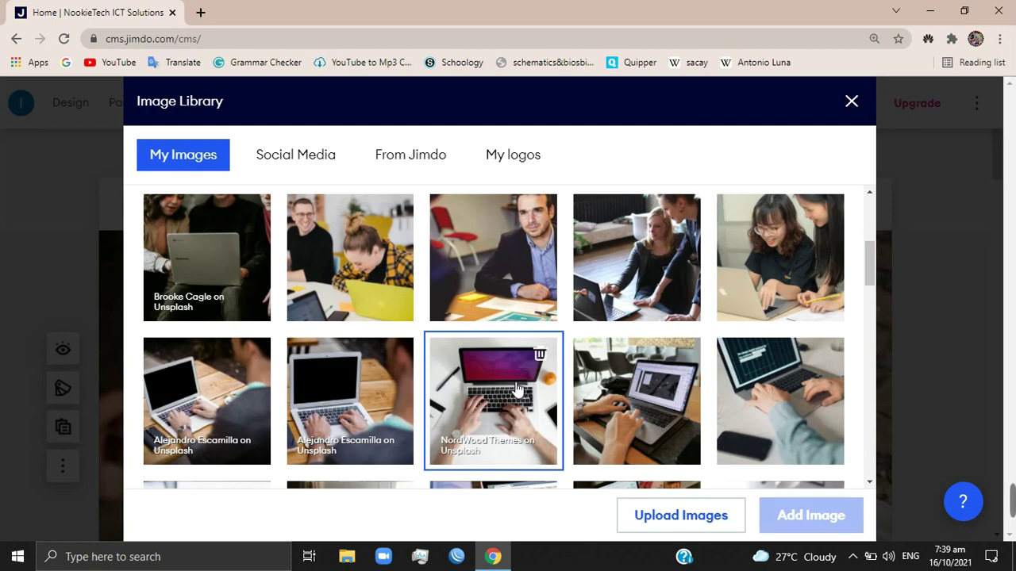
click(516, 389)
click(804, 517)
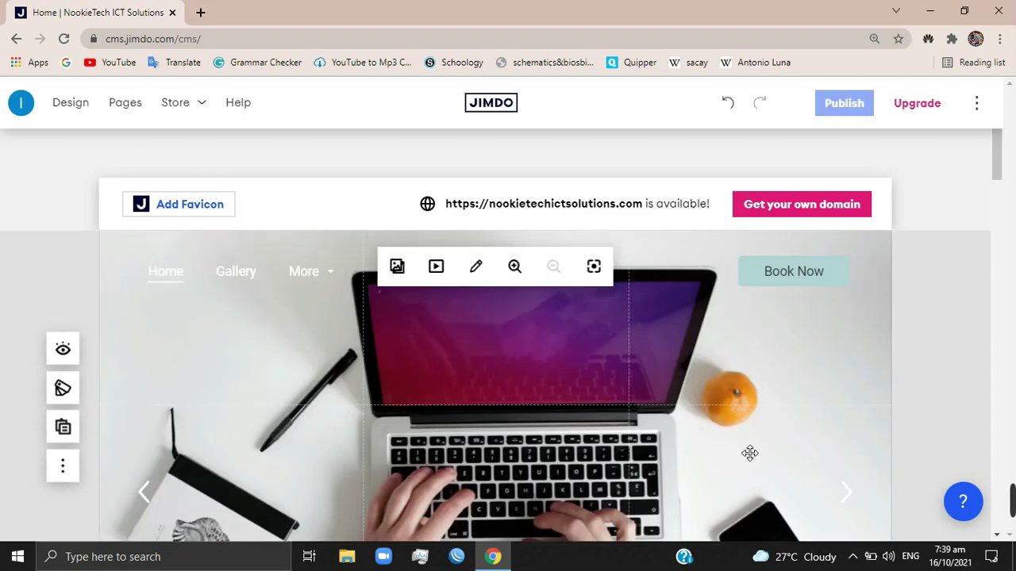
scroll(764, 377, down, 5)
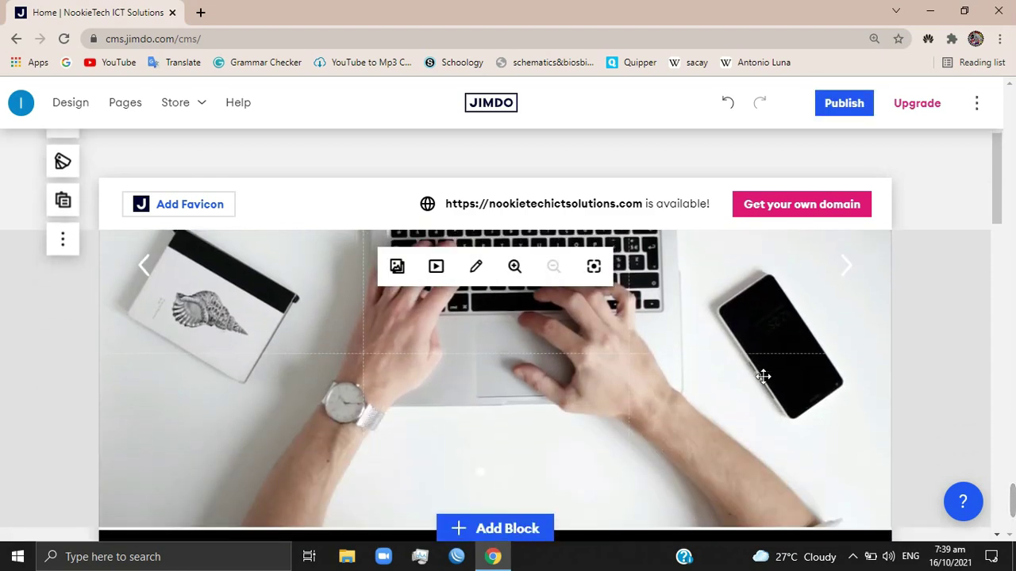
scroll(763, 376, up, 1)
scroll(763, 376, up, 3)
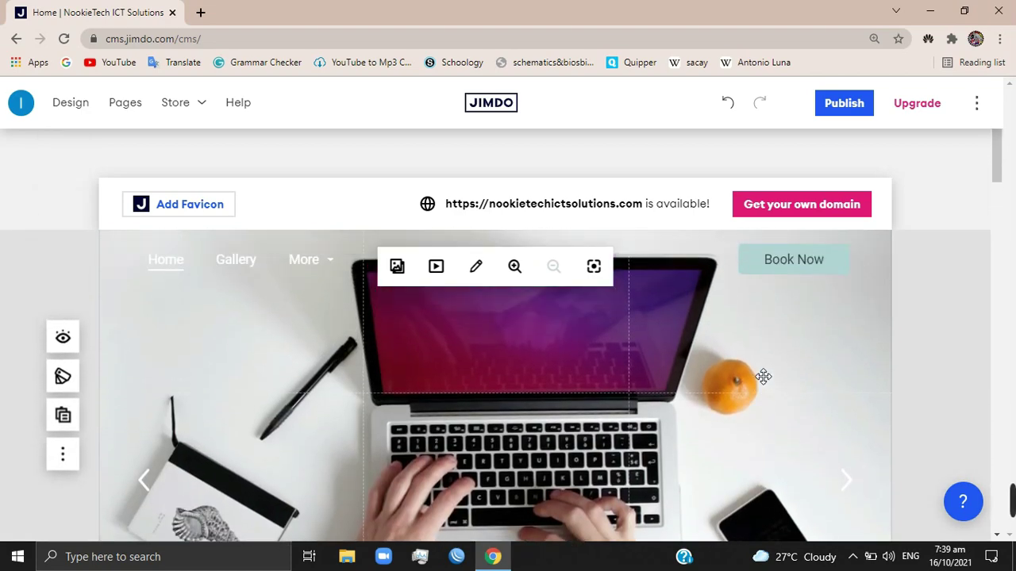
scroll(763, 376, down, 2)
scroll(763, 377, down, 2)
scroll(762, 376, down, 1)
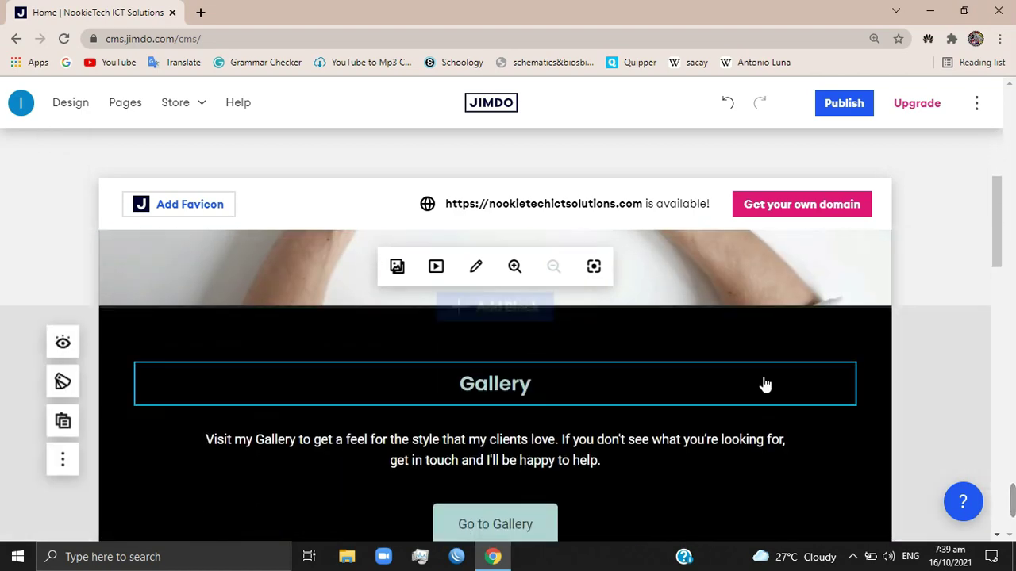
scroll(763, 379, down, 2)
scroll(765, 384, down, 1)
scroll(764, 379, up, 3)
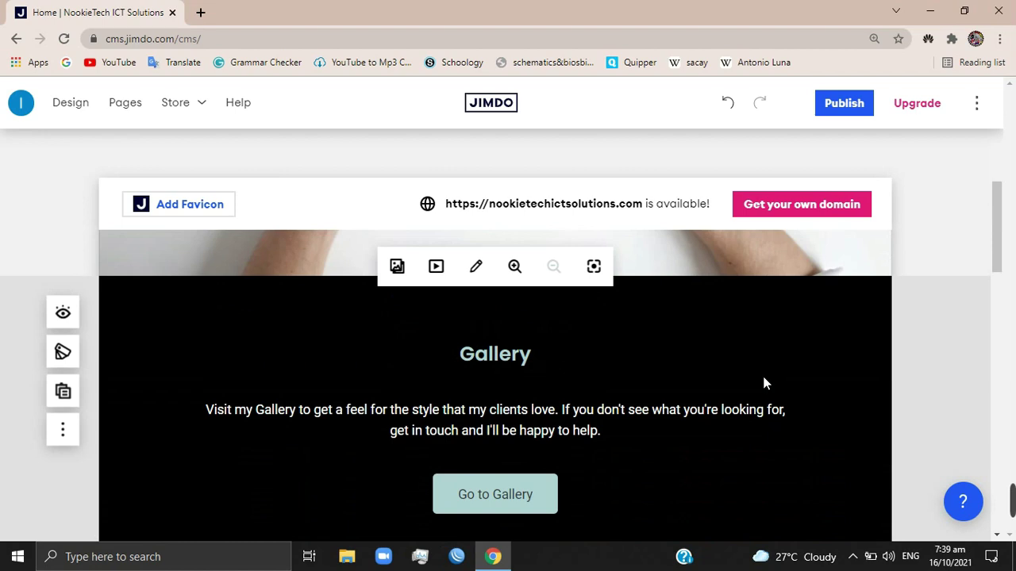
scroll(764, 383, down, 1)
scroll(764, 385, down, 1)
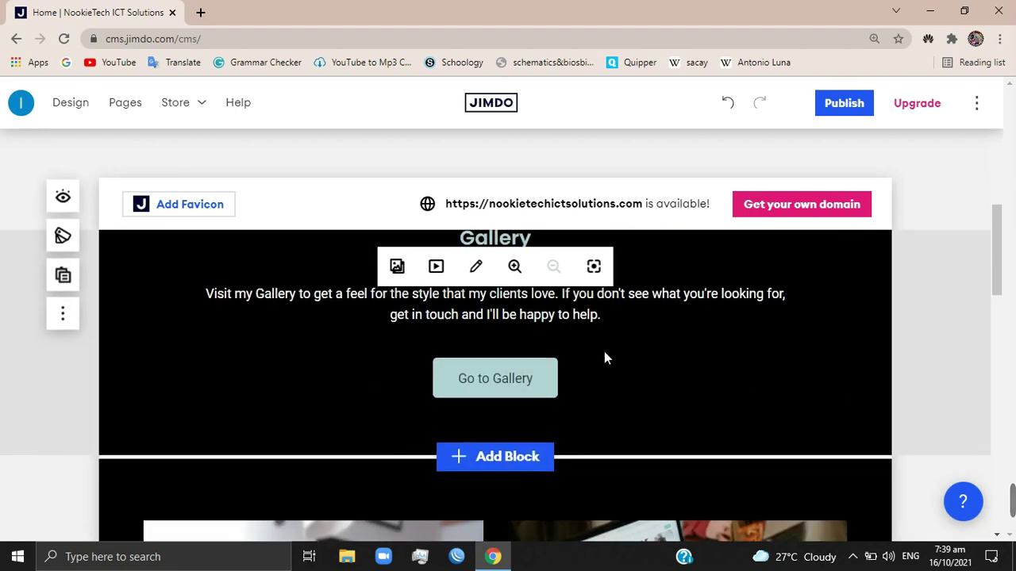
scroll(604, 351, up, 1)
click(523, 460)
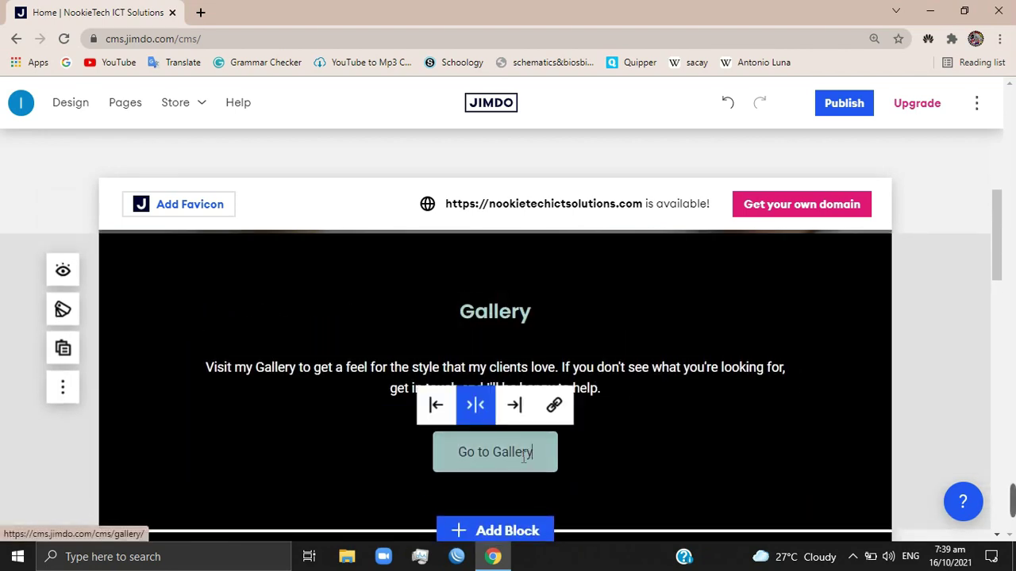
double_click(513, 451)
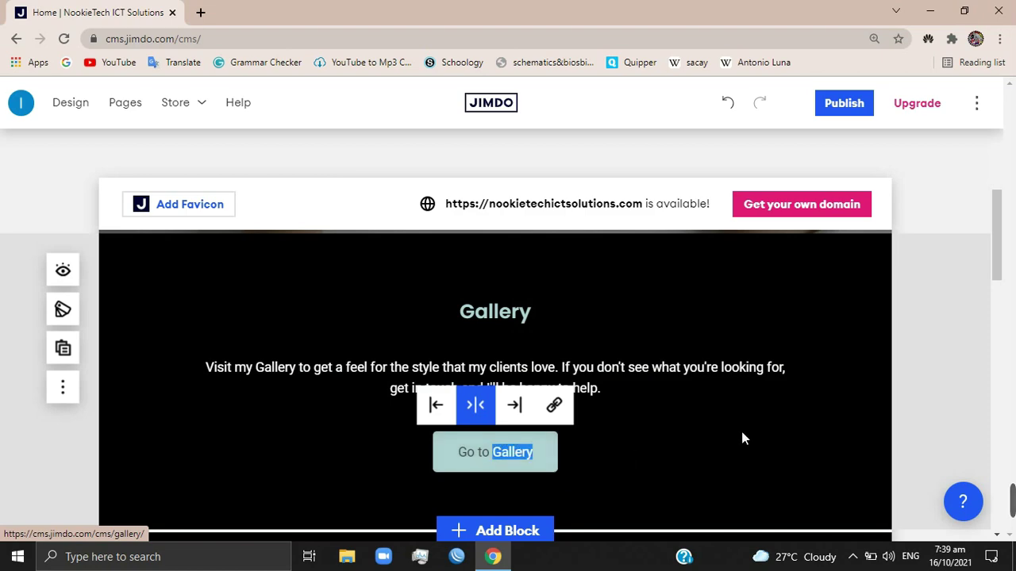
click(933, 419)
scroll(931, 420, up, 2)
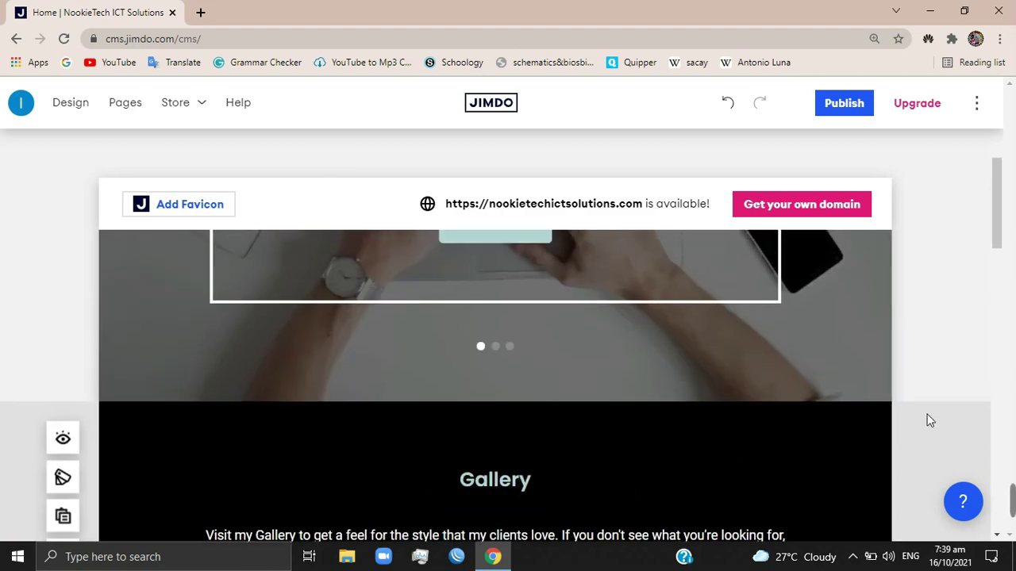
scroll(932, 420, up, 2)
scroll(930, 420, down, 4)
scroll(929, 422, down, 2)
scroll(925, 414, down, 2)
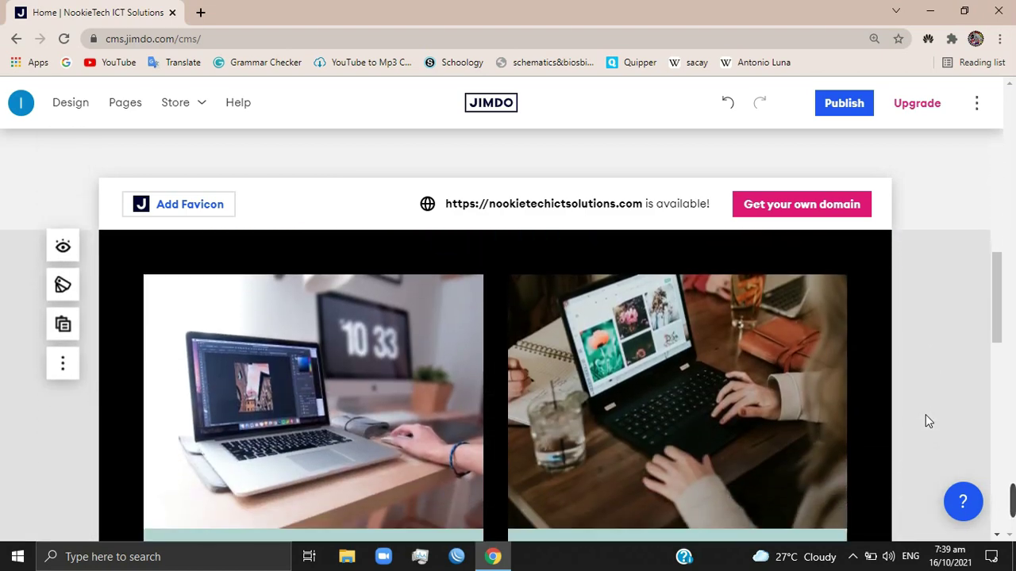
scroll(925, 414, down, 2)
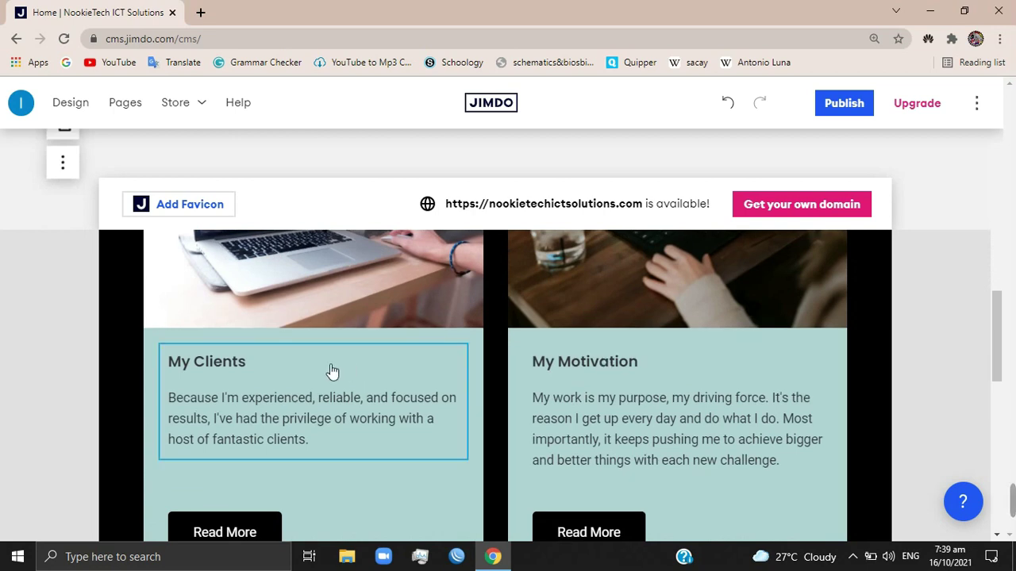
Change the My Clients card heading to read Mission.
click(225, 362)
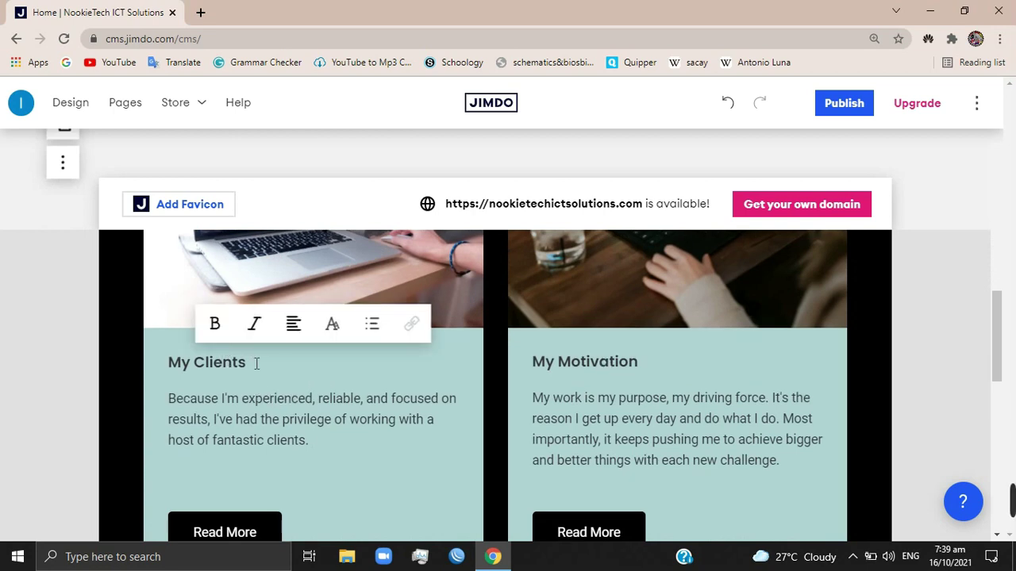
drag(256, 363, 132, 354)
click(131, 352)
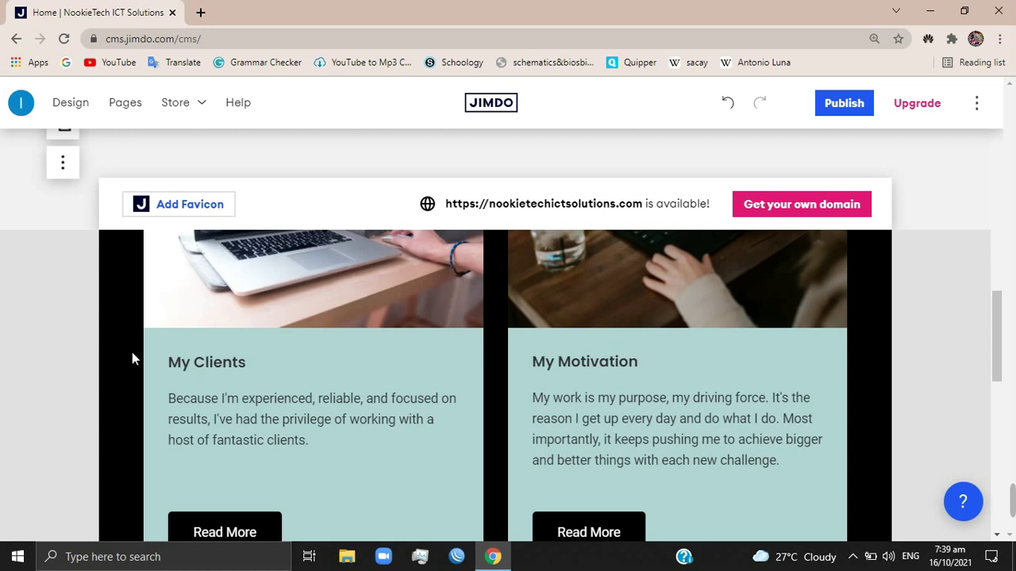
click(211, 363)
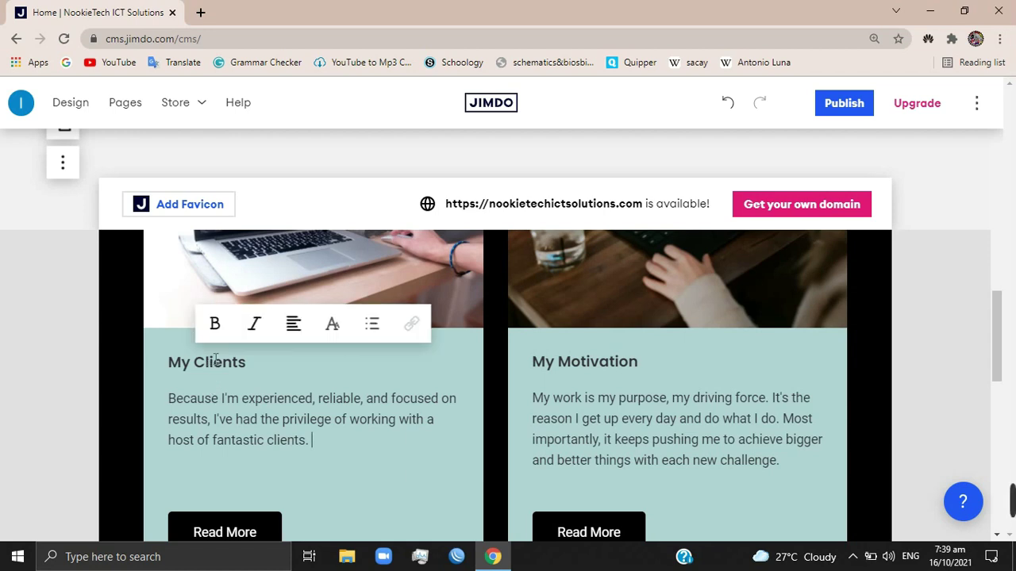
click(96, 346)
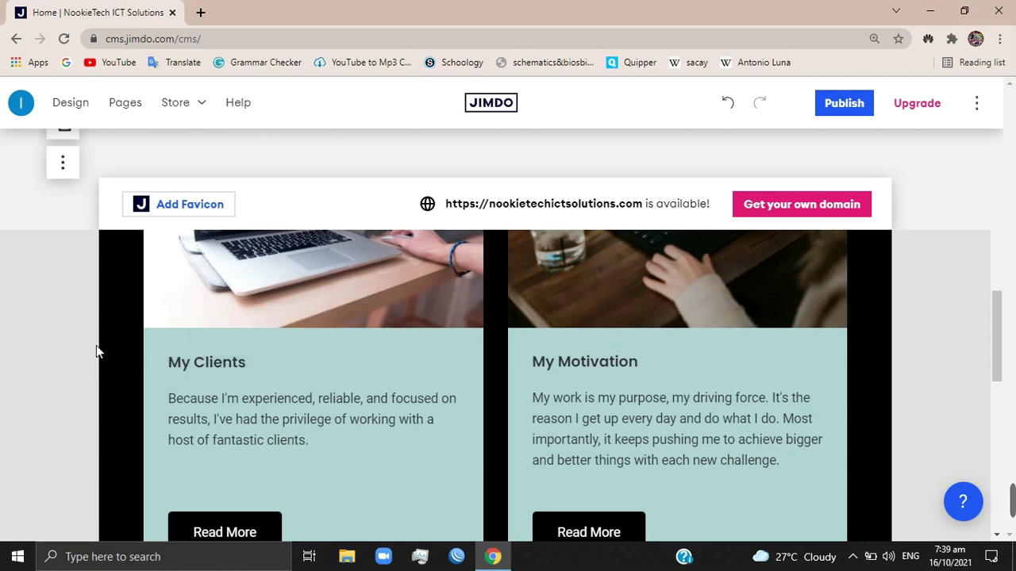
click(244, 357)
text(Mission)
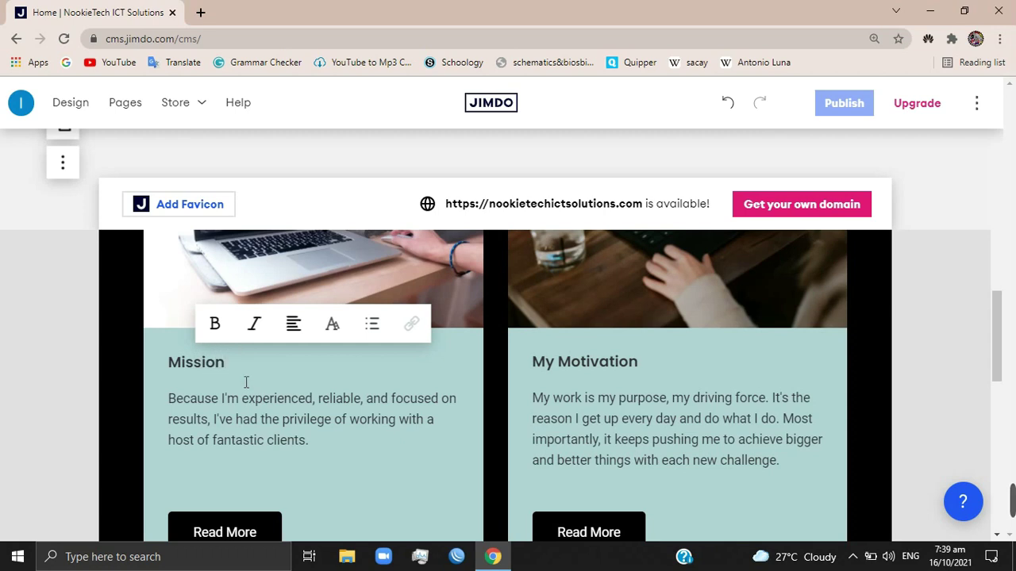
Replace the My Motivation heading with 'Vision', then click into both card paragraphs.
click(635, 362)
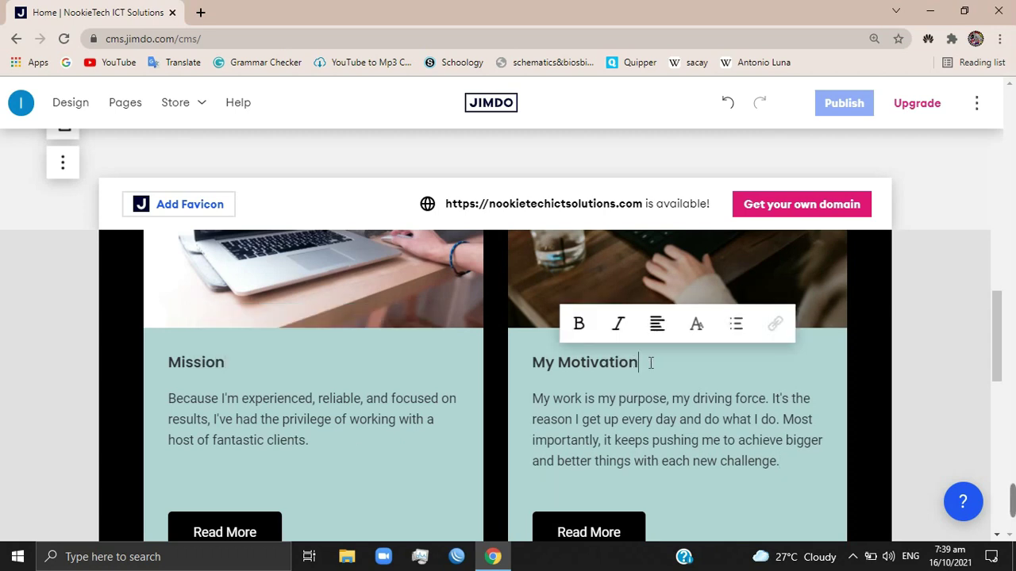
drag(650, 363, 517, 362)
text(Visio)
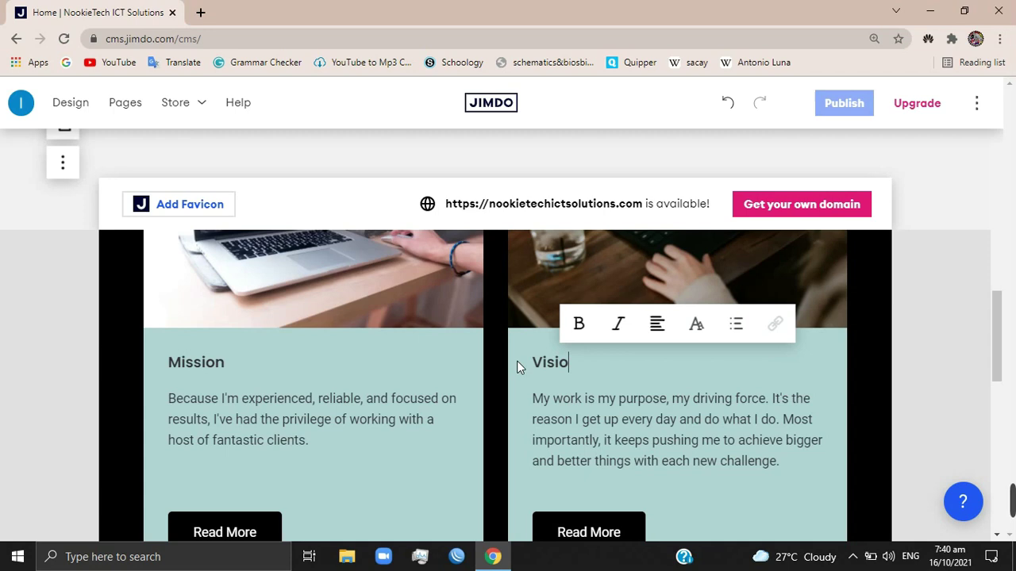
text(n)
click(290, 418)
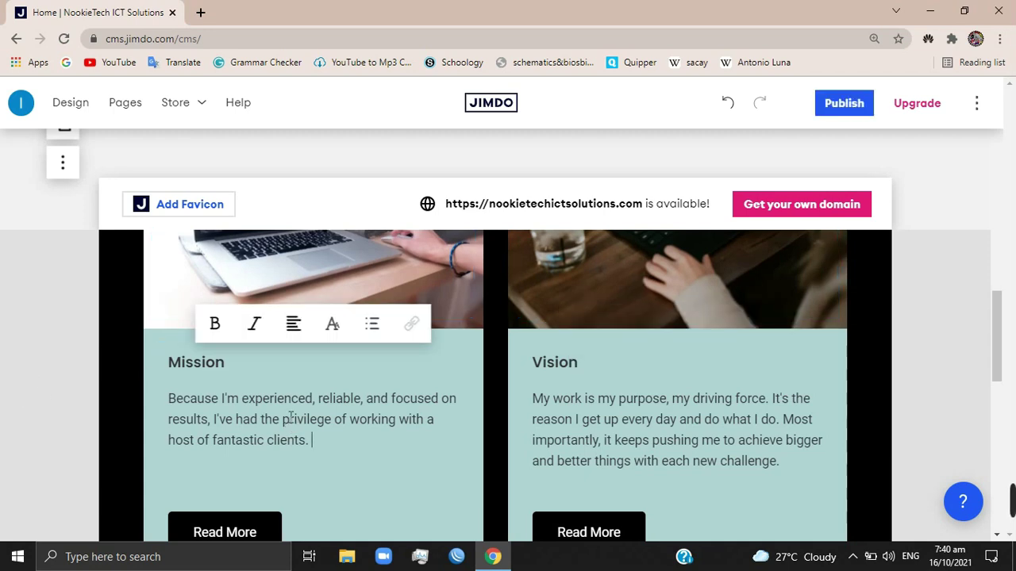
drag(316, 443, 241, 441)
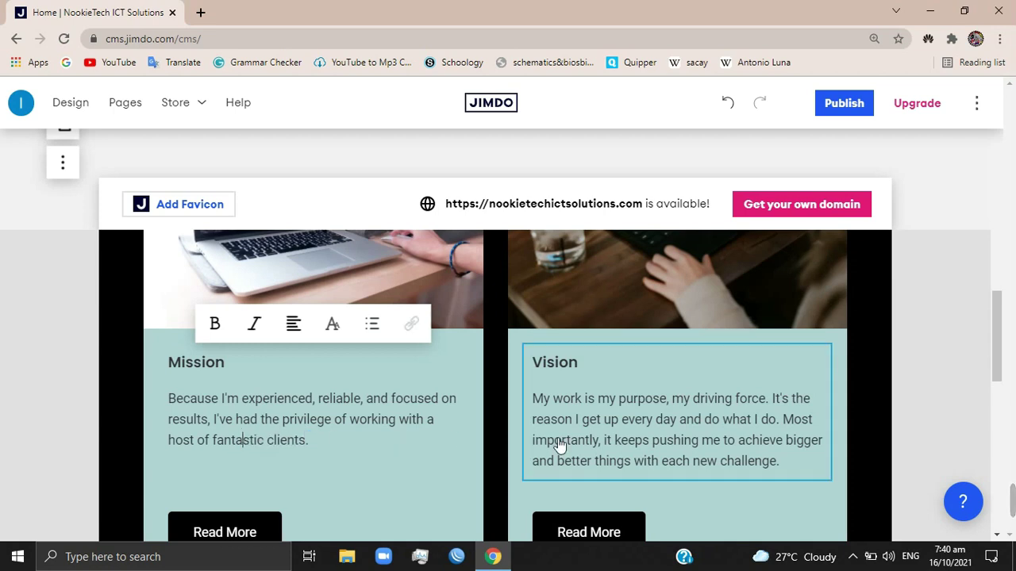
click(628, 405)
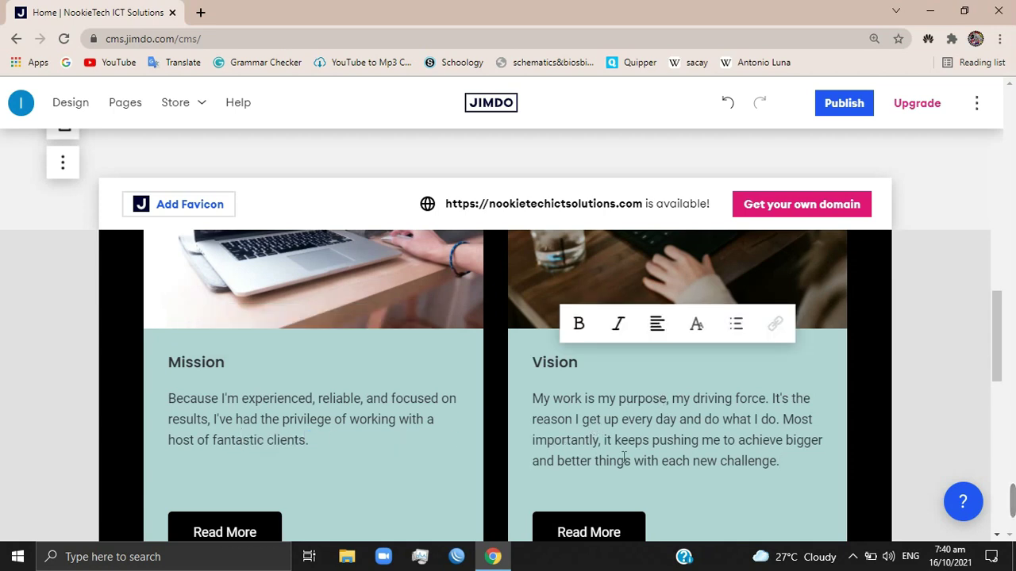
scroll(653, 421, down, 1)
scroll(653, 421, down, 2)
scroll(642, 379, down, 1)
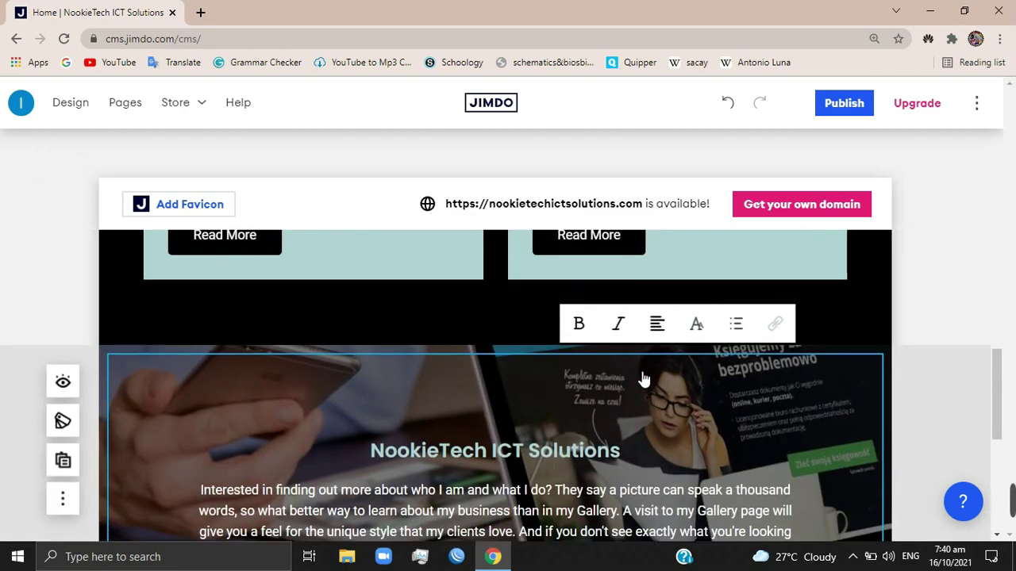
scroll(645, 380, down, 2)
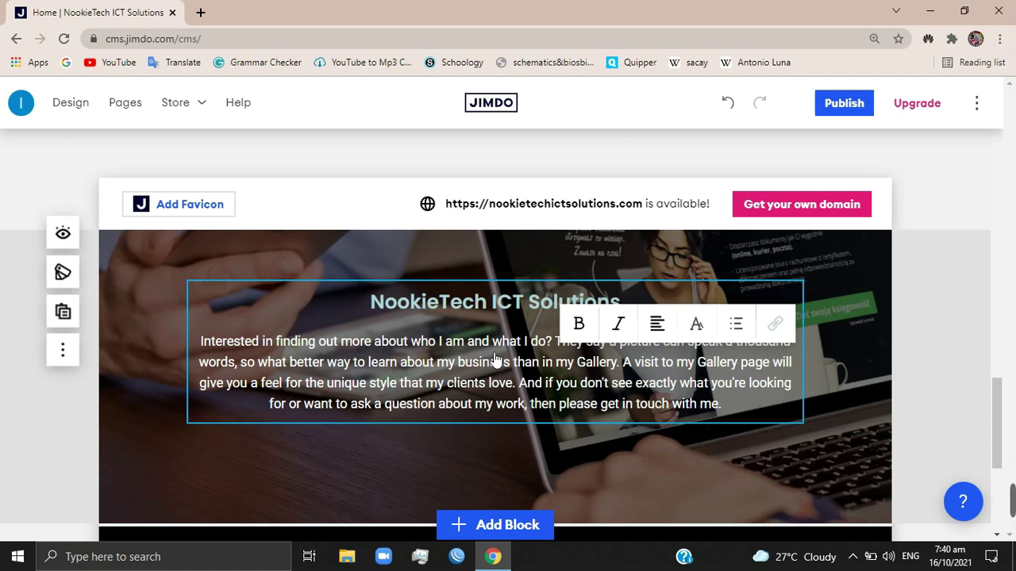
scroll(500, 359, down, 1)
scroll(505, 356, down, 1)
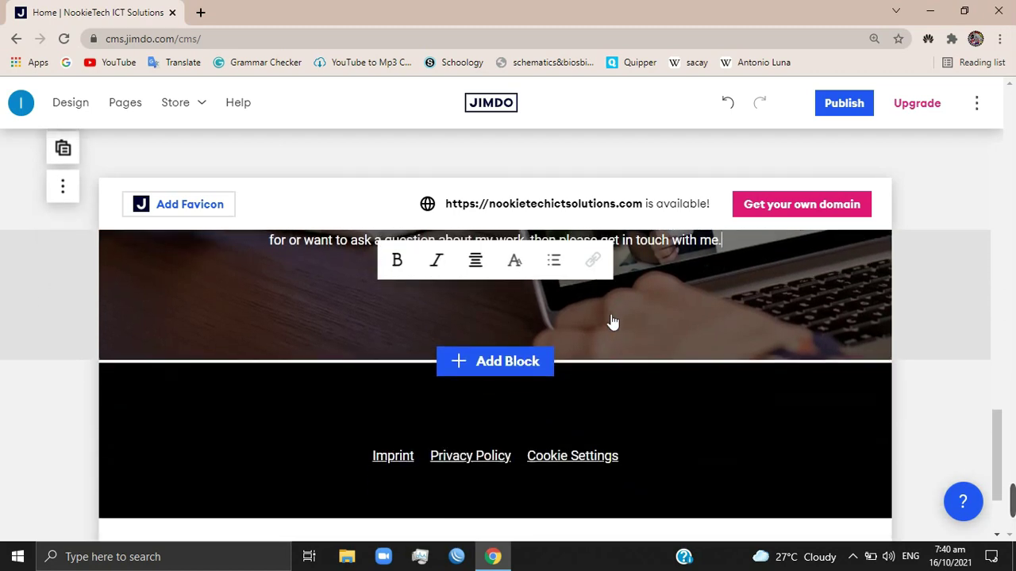
scroll(611, 321, down, 2)
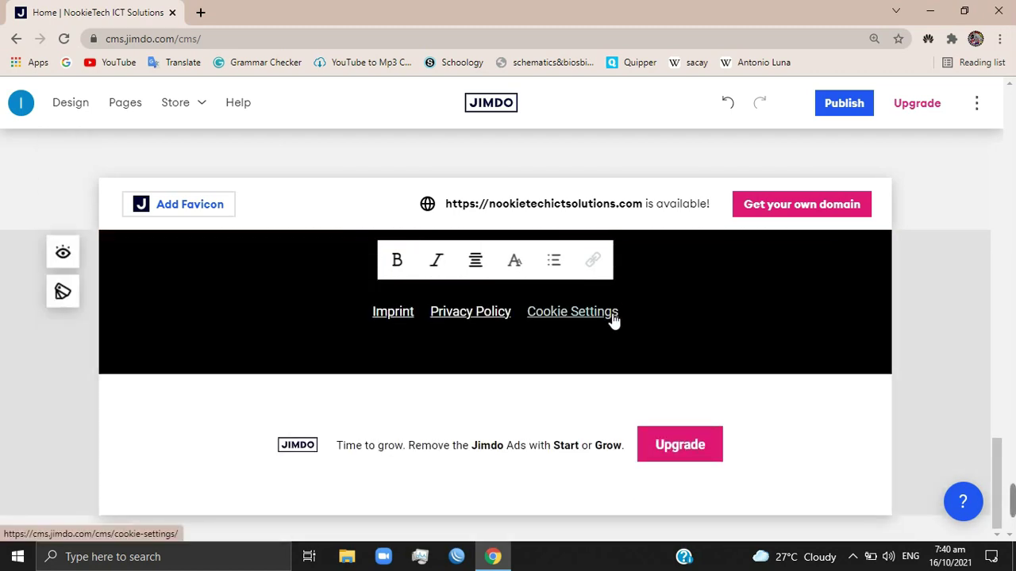
click(62, 291)
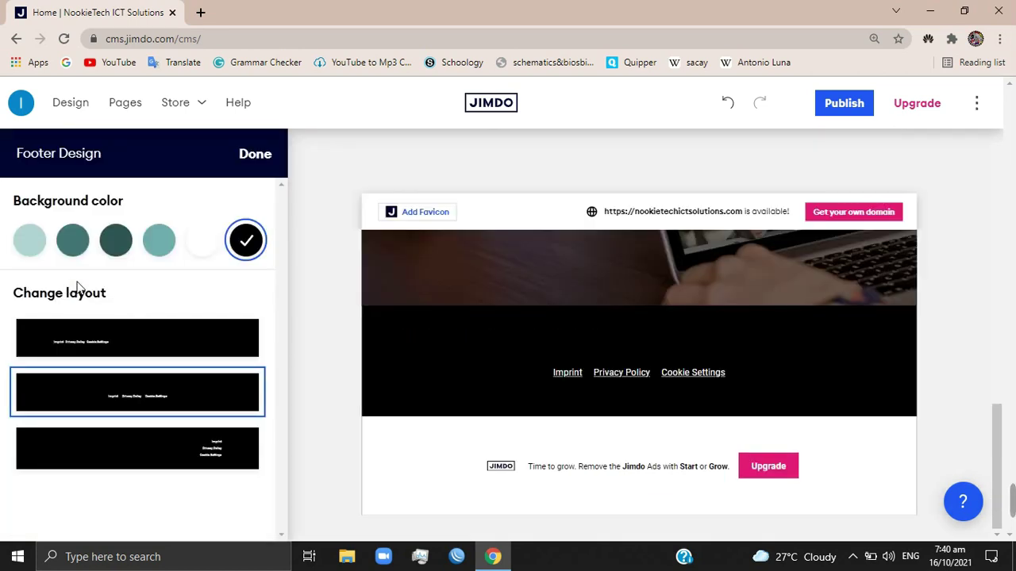
click(255, 154)
scroll(884, 341, up, 5)
scroll(873, 340, up, 3)
scroll(873, 342, up, 5)
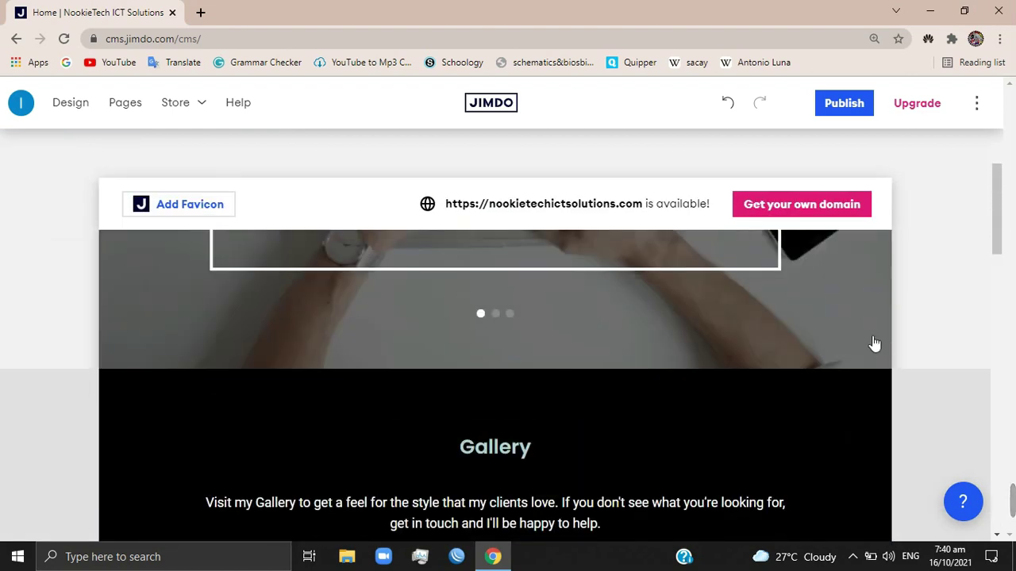
scroll(873, 343, up, 4)
scroll(873, 342, up, 1)
mouse_move(184, 276)
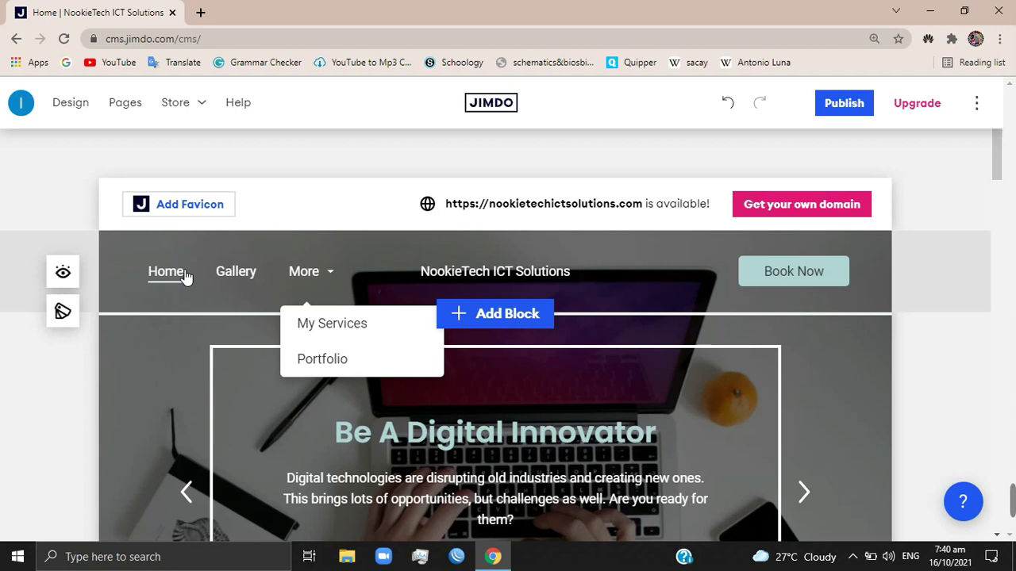
Review the Navigation Design settings twice, closing the panel without changes.
click(63, 313)
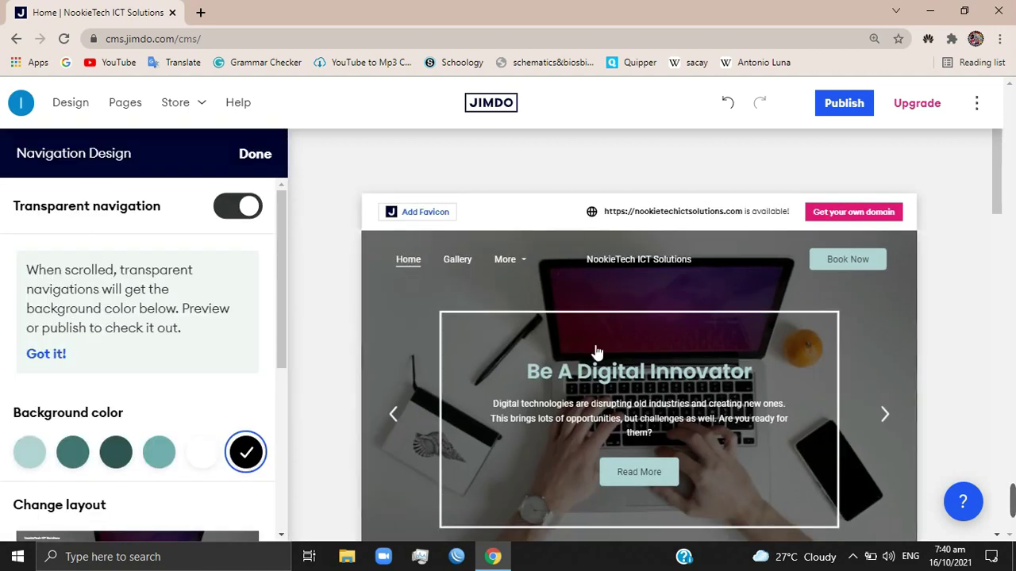
mouse_move(260, 265)
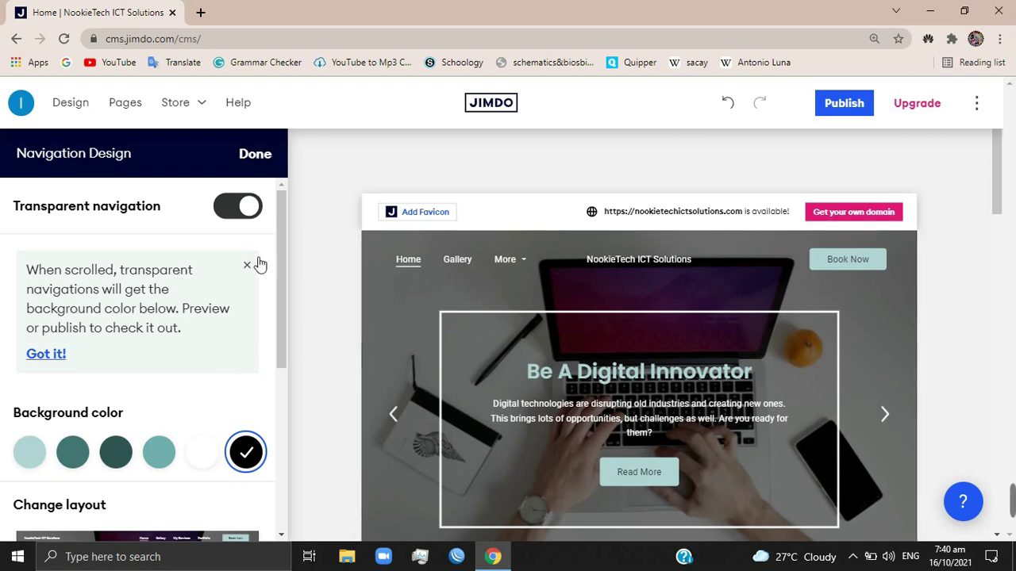
click(256, 154)
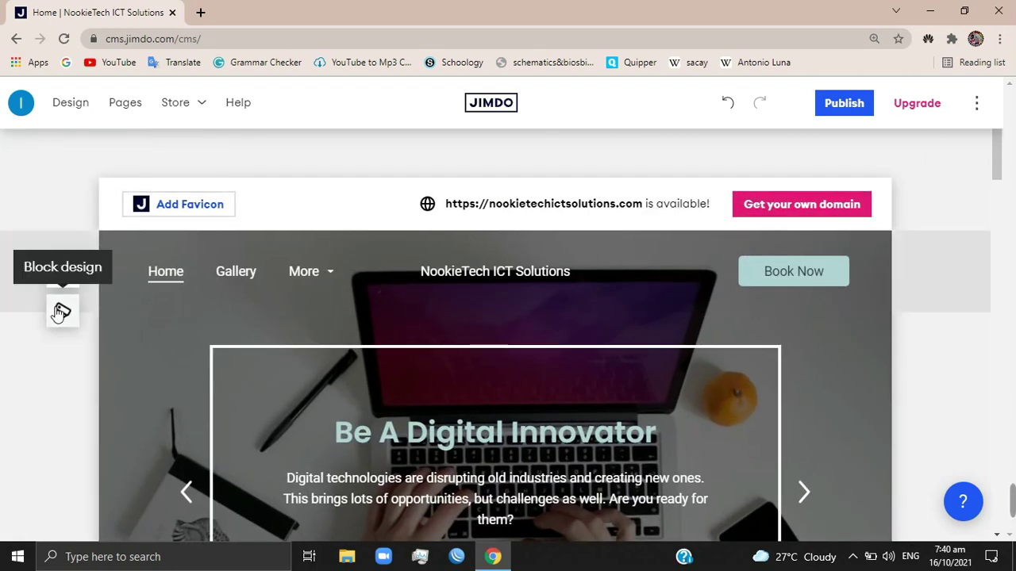
click(62, 312)
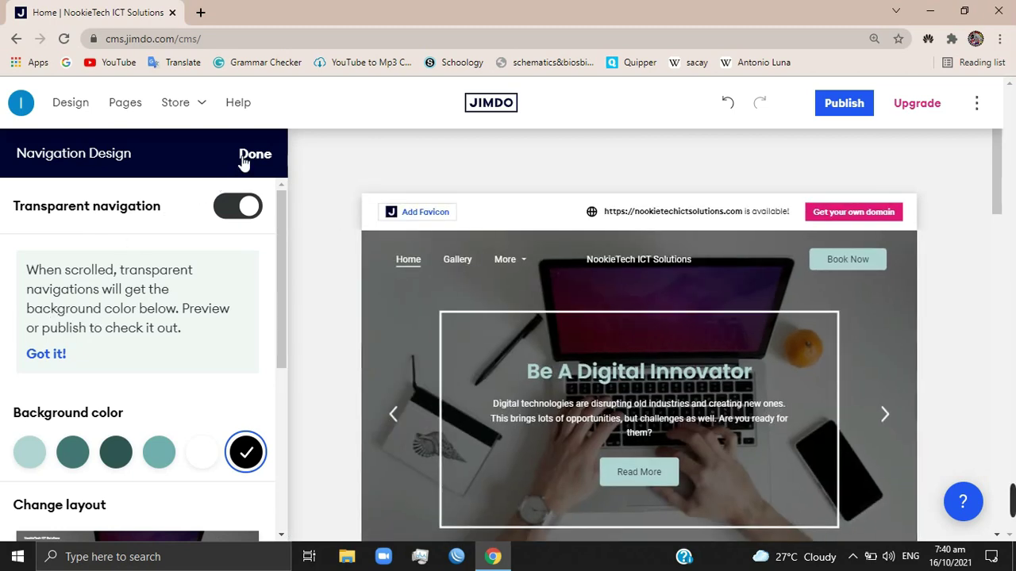
click(245, 159)
Enable the Logo element in the header's element list.
click(65, 270)
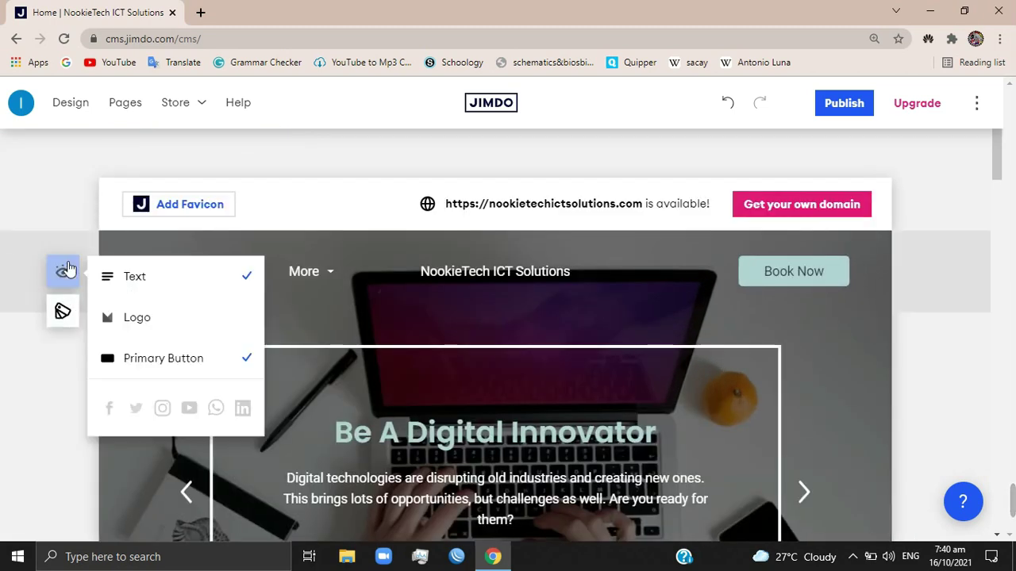
click(154, 318)
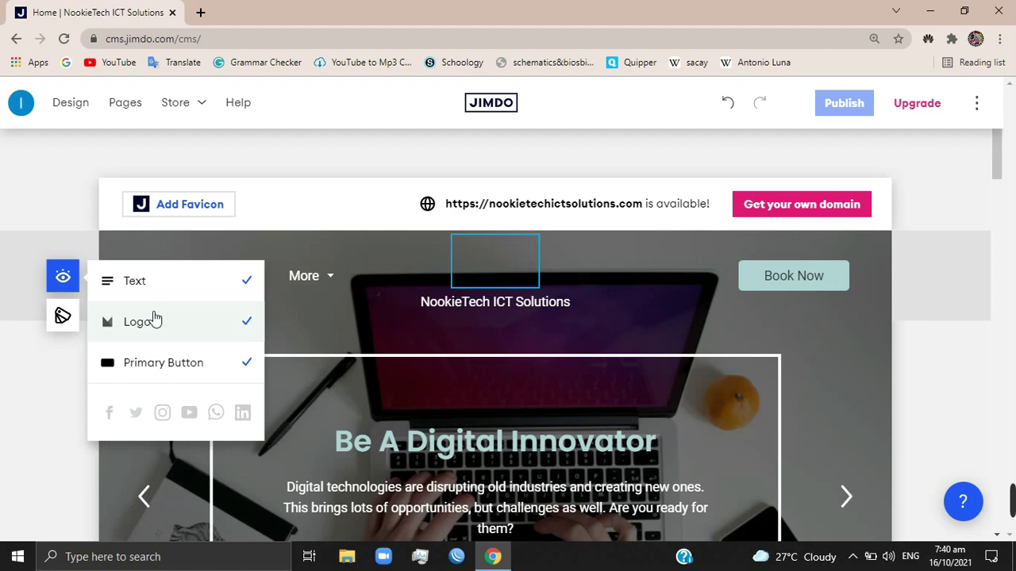
click(503, 270)
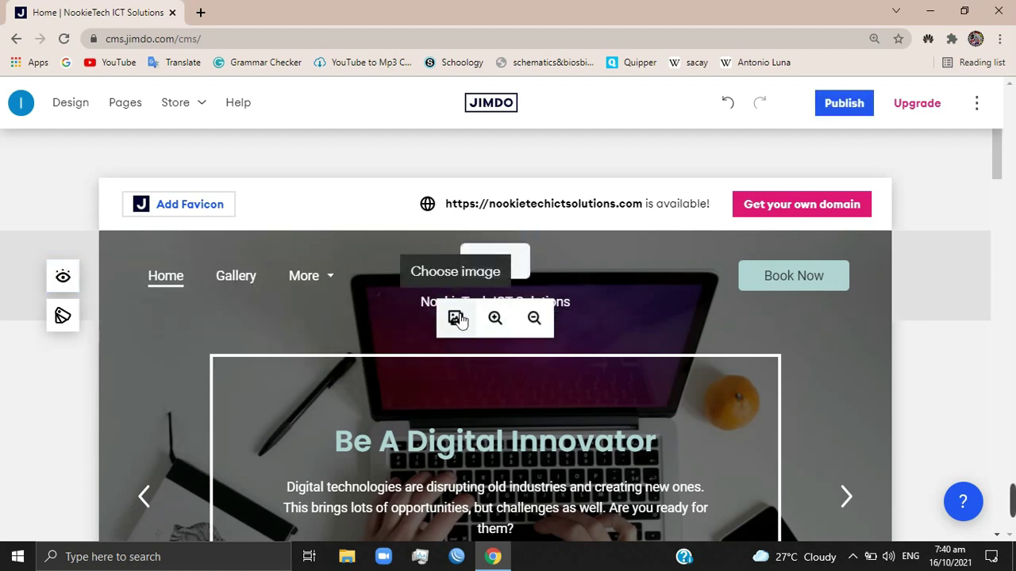
Upload smallerLOGO1 in My Images and place it as the header logo.
click(456, 317)
click(191, 163)
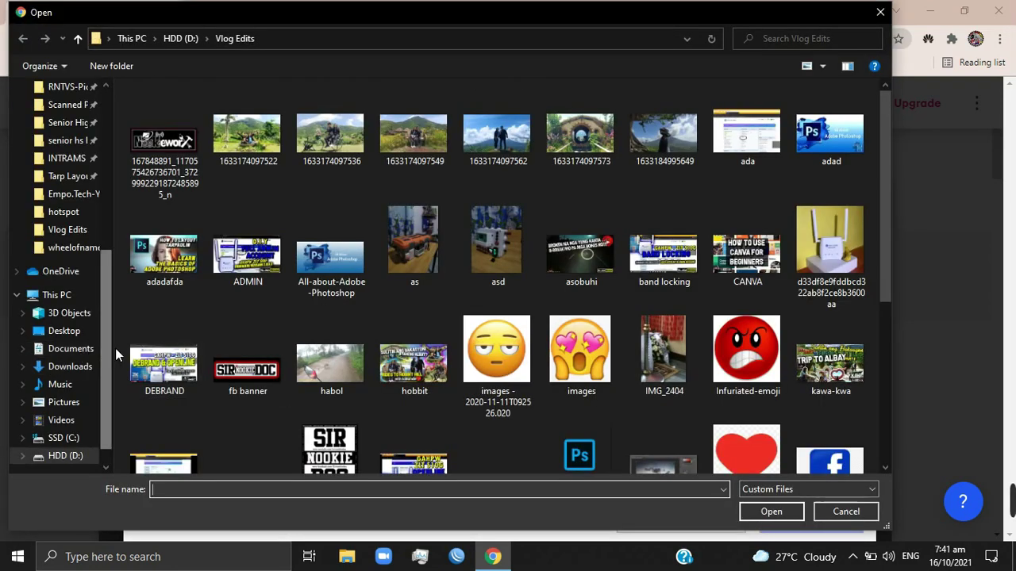
scroll(238, 349, down, 2)
scroll(408, 349, down, 3)
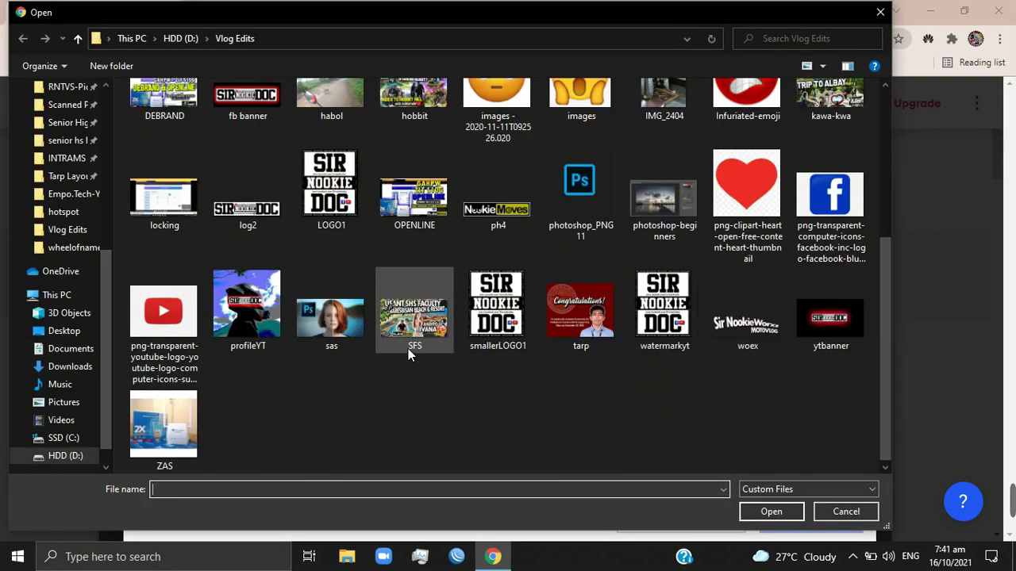
click(517, 332)
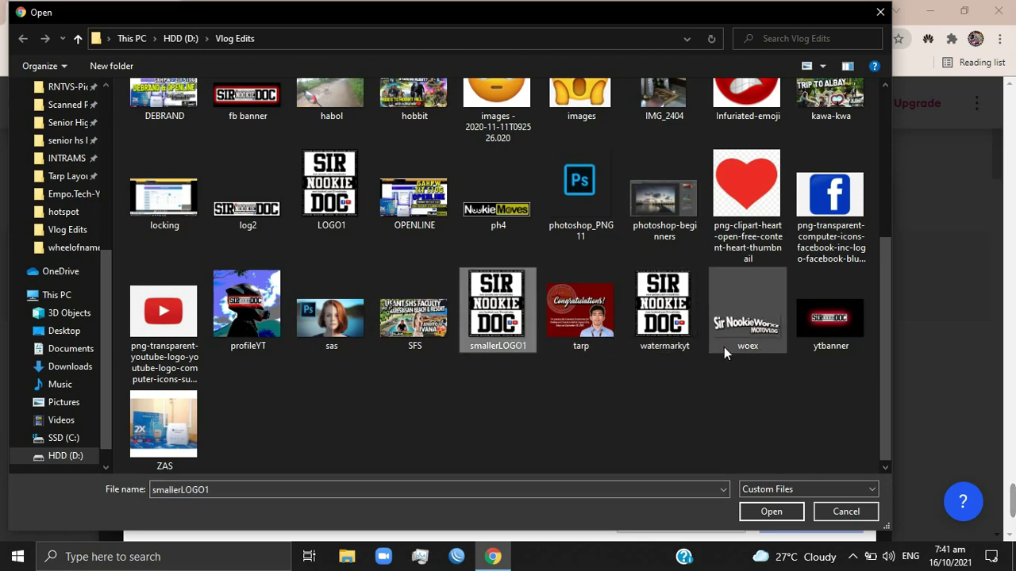
click(772, 512)
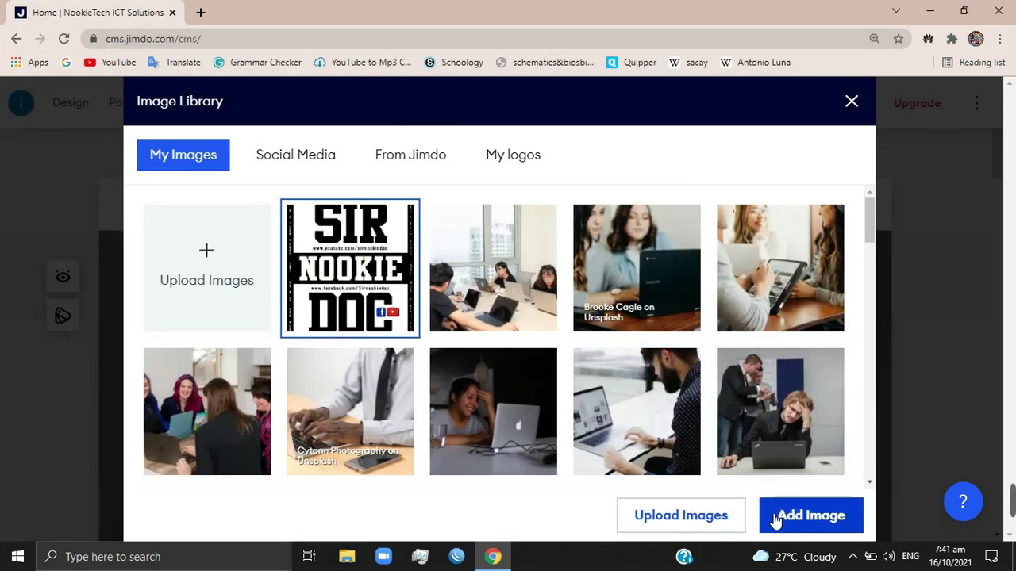
click(775, 520)
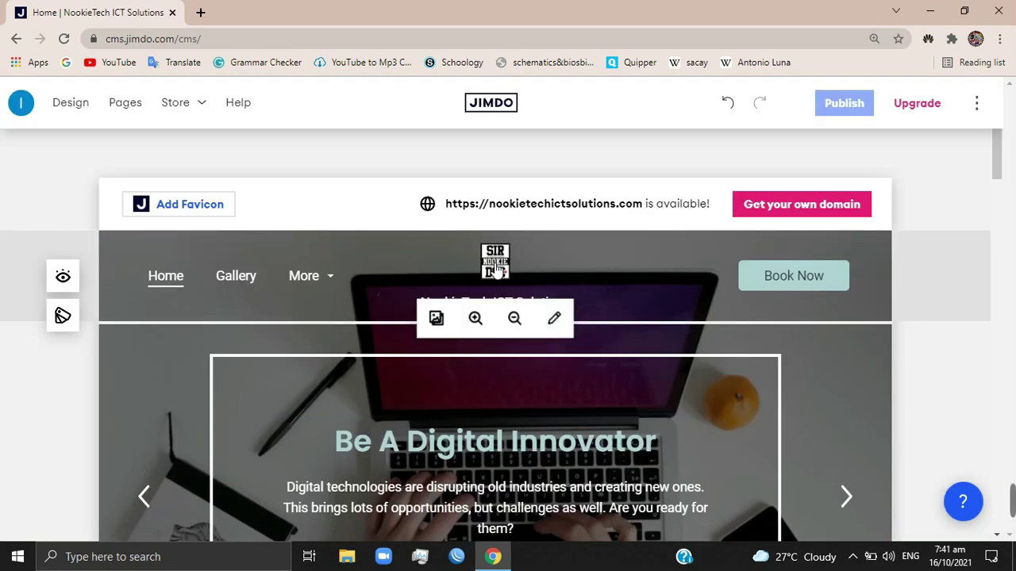
Check the logo's rotation and flip options in the Image Editor, then cancel.
click(968, 287)
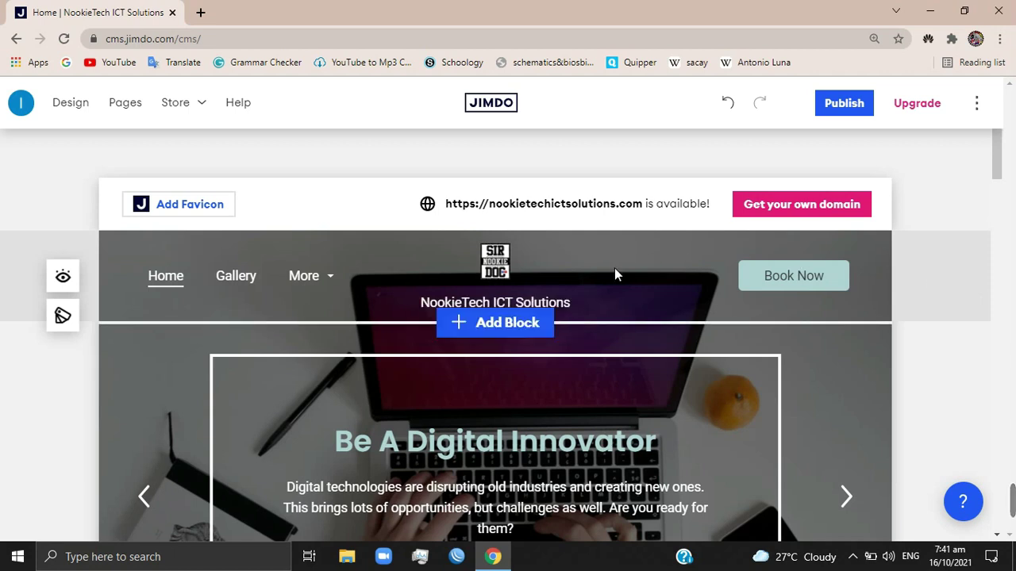
click(496, 266)
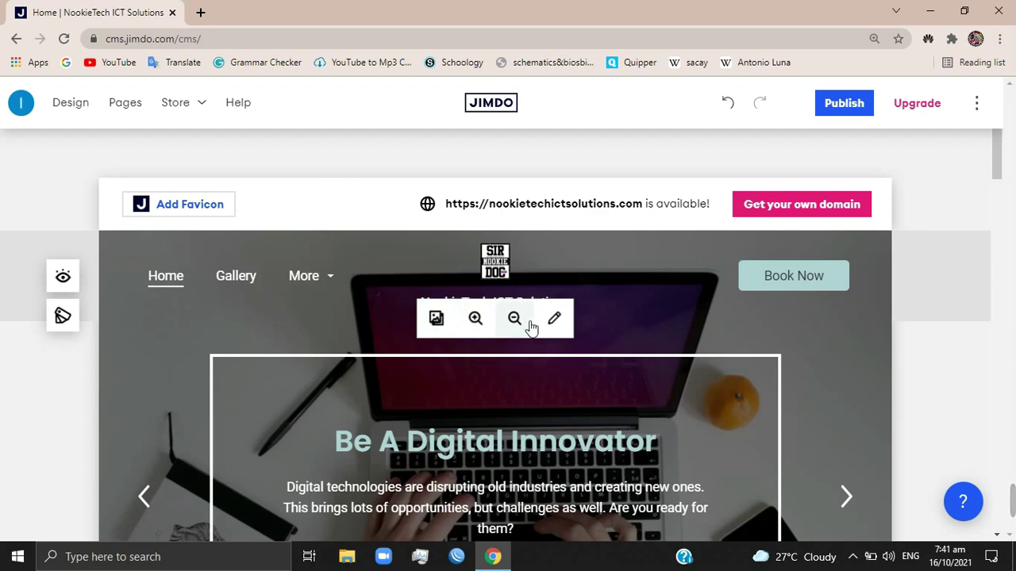
click(554, 321)
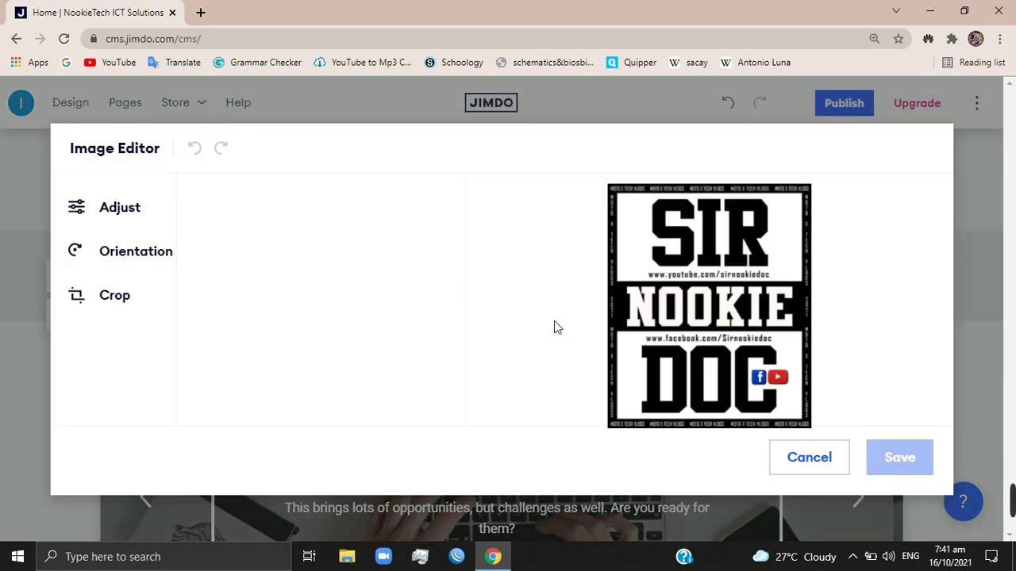
click(135, 251)
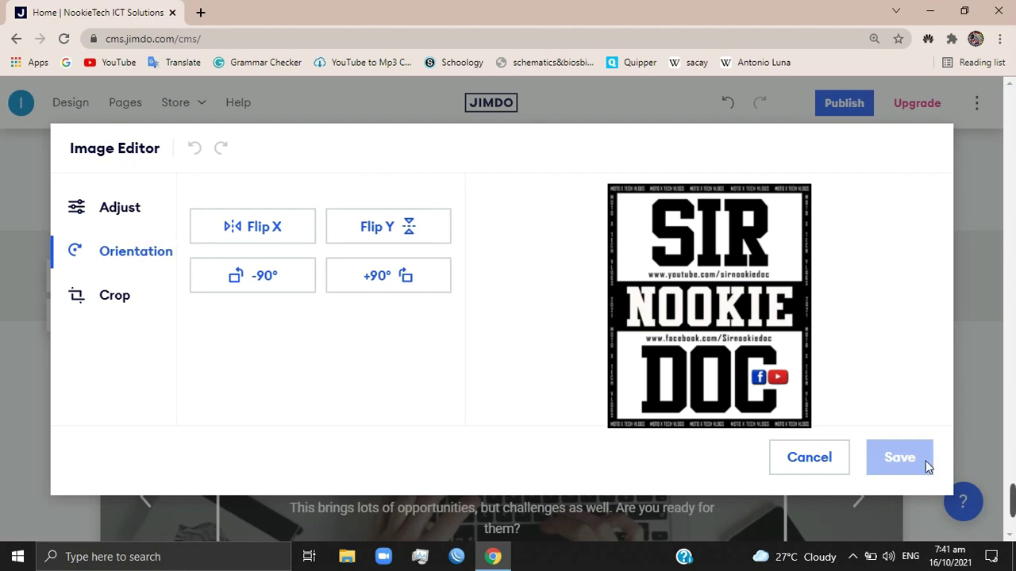
click(803, 458)
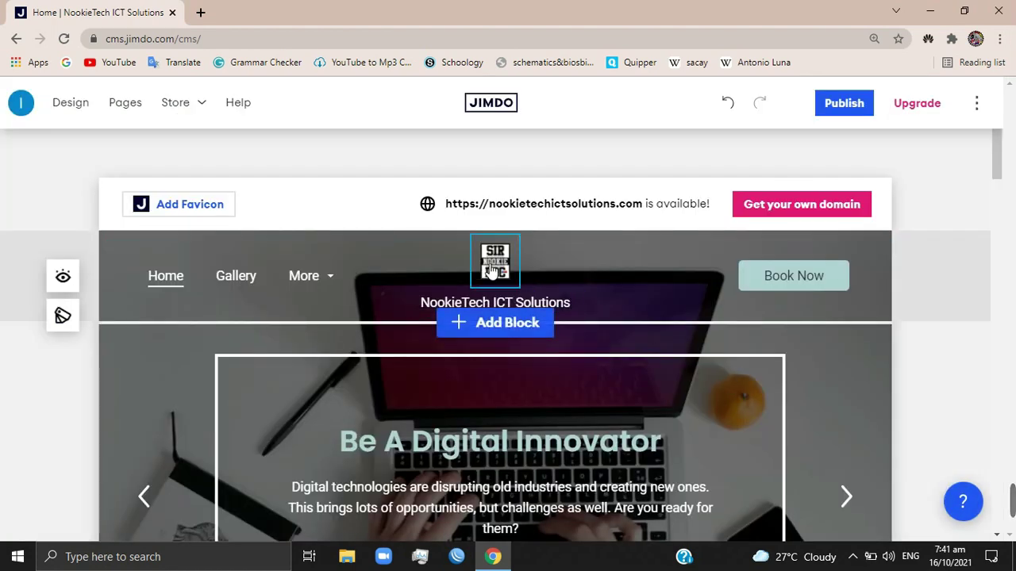
Switch to the Gallery page and scroll through its two images.
click(234, 284)
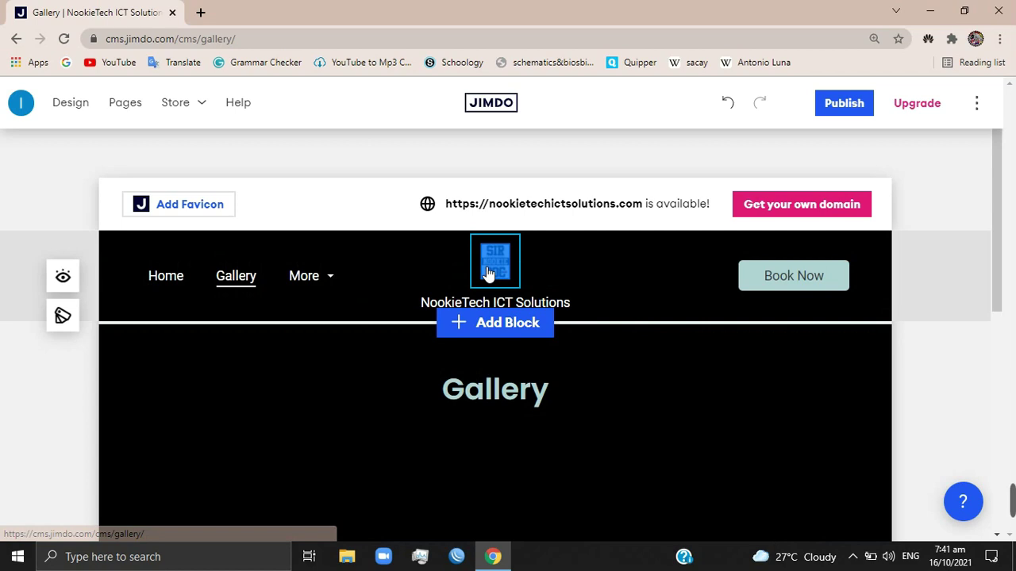
drag(672, 272, 684, 274)
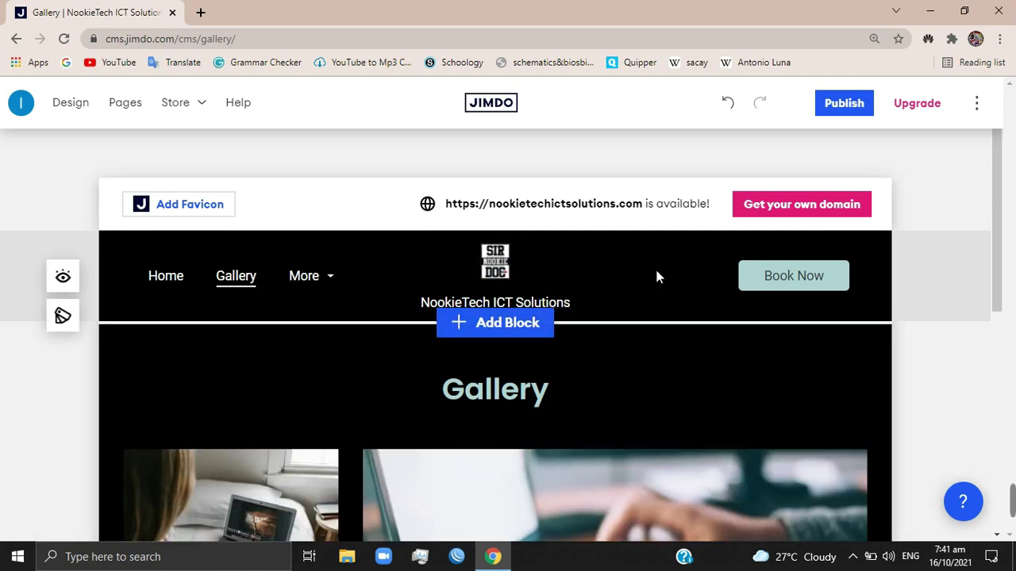
scroll(846, 310, down, 1)
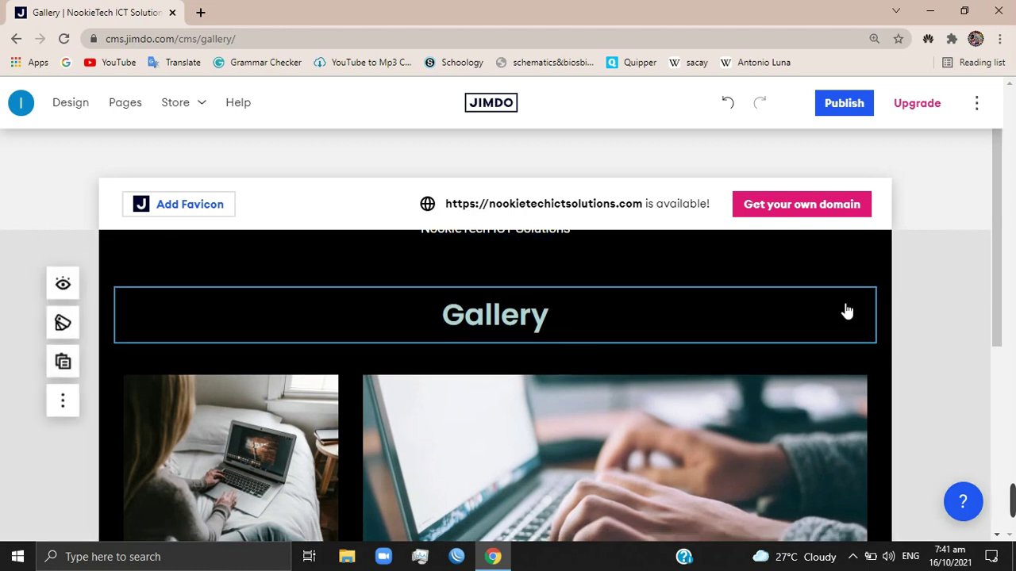
scroll(846, 310, down, 2)
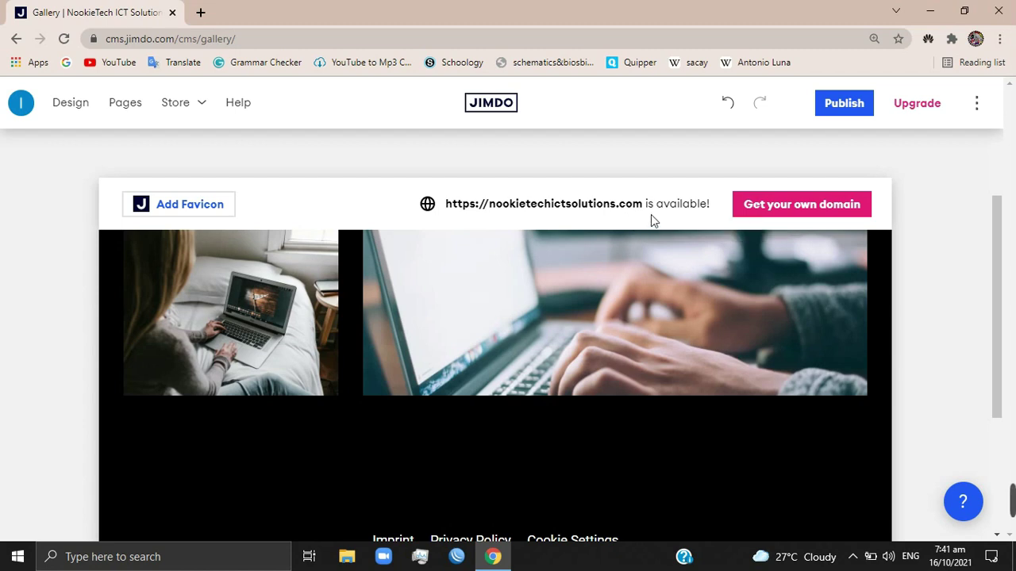
mouse_move(746, 262)
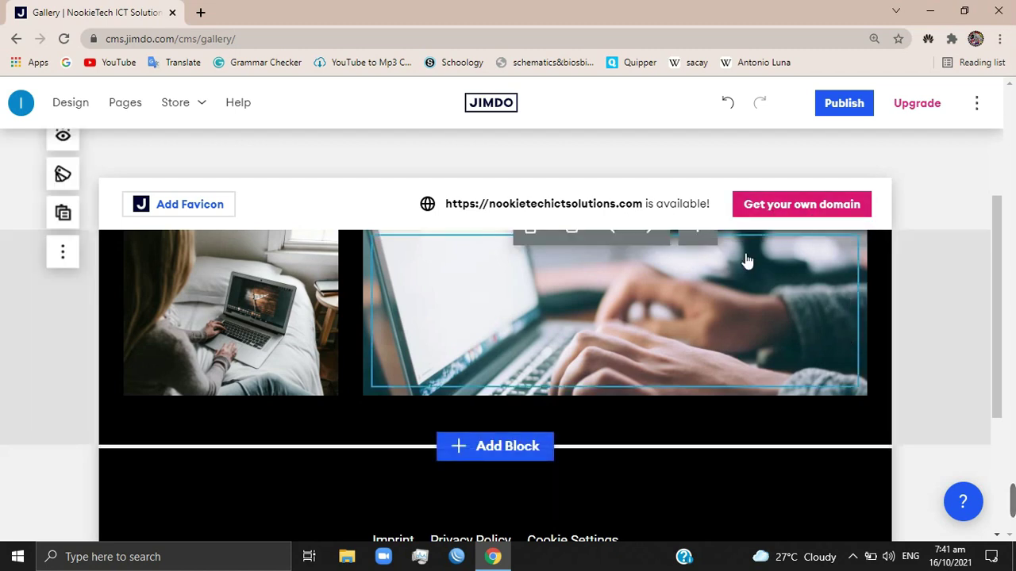
scroll(774, 316, up, 3)
scroll(773, 316, down, 2)
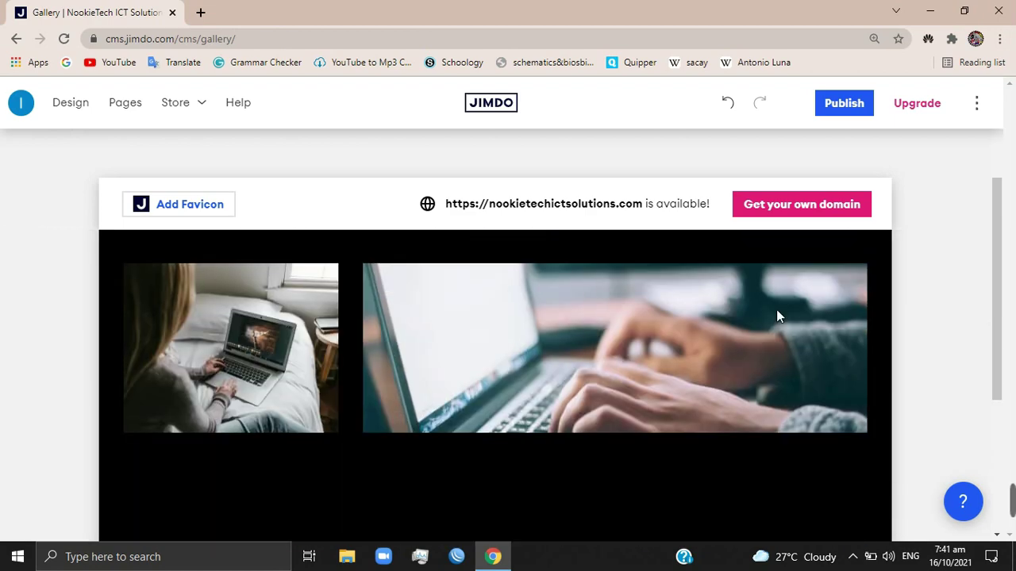
scroll(776, 316, down, 3)
scroll(778, 315, up, 2)
scroll(778, 315, up, 3)
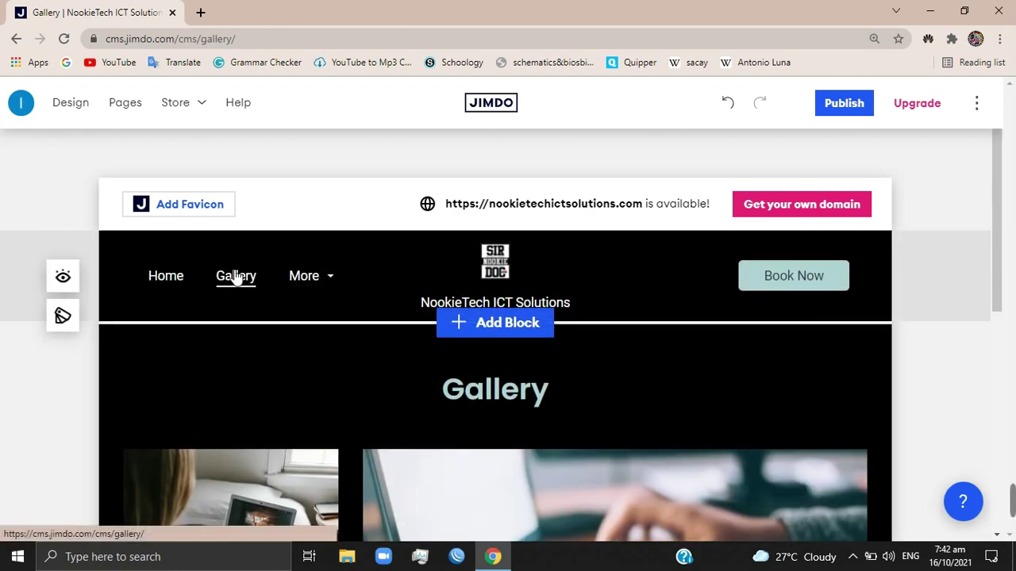
Bring up the Add Block choices beneath the gallery images.
scroll(477, 397, down, 3)
scroll(476, 397, down, 2)
scroll(477, 397, up, 2)
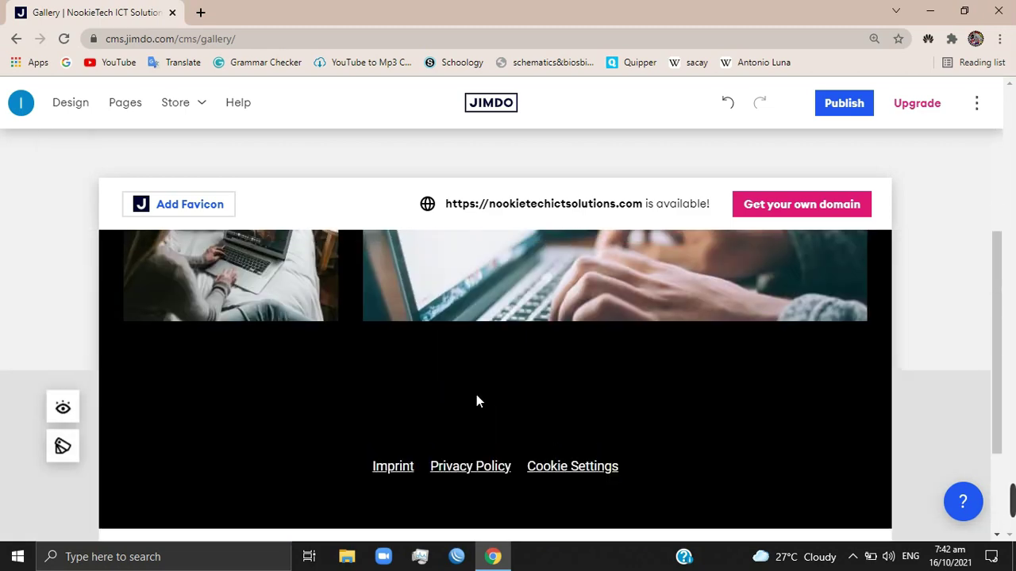
scroll(476, 397, up, 1)
scroll(479, 401, up, 1)
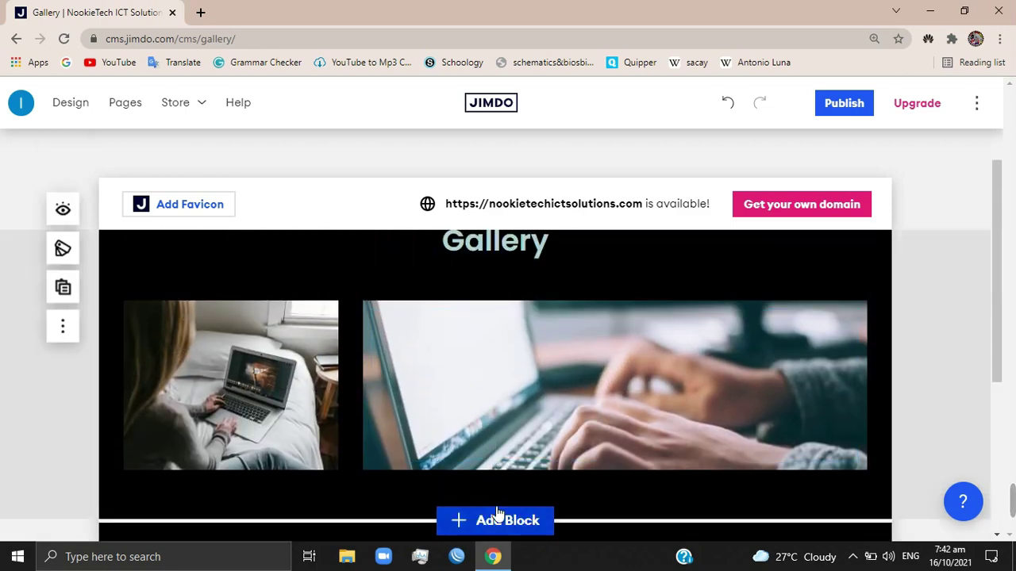
click(500, 522)
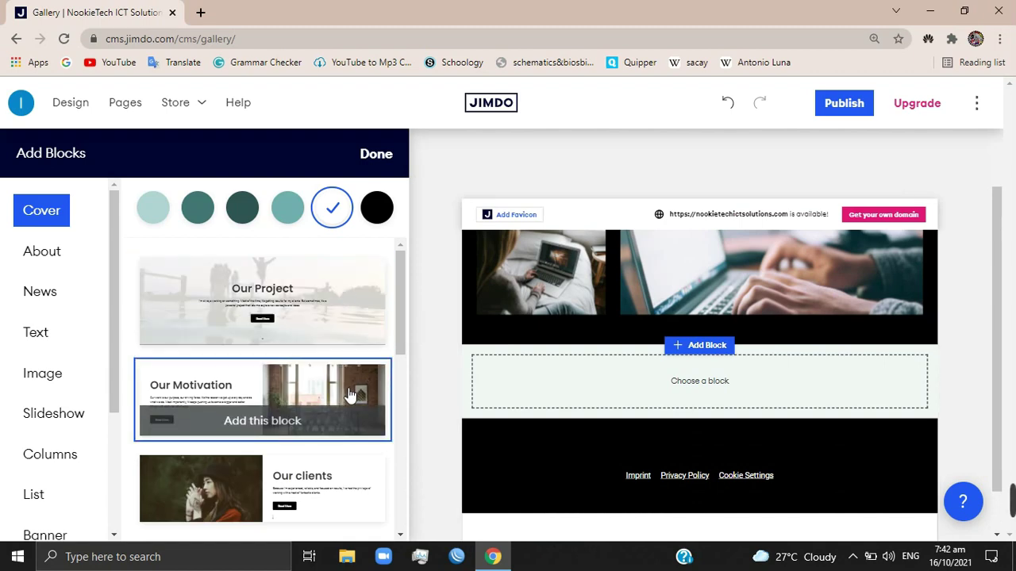
Add the Our Motivation cover block below the gallery and click into its heading and paragraph.
click(350, 395)
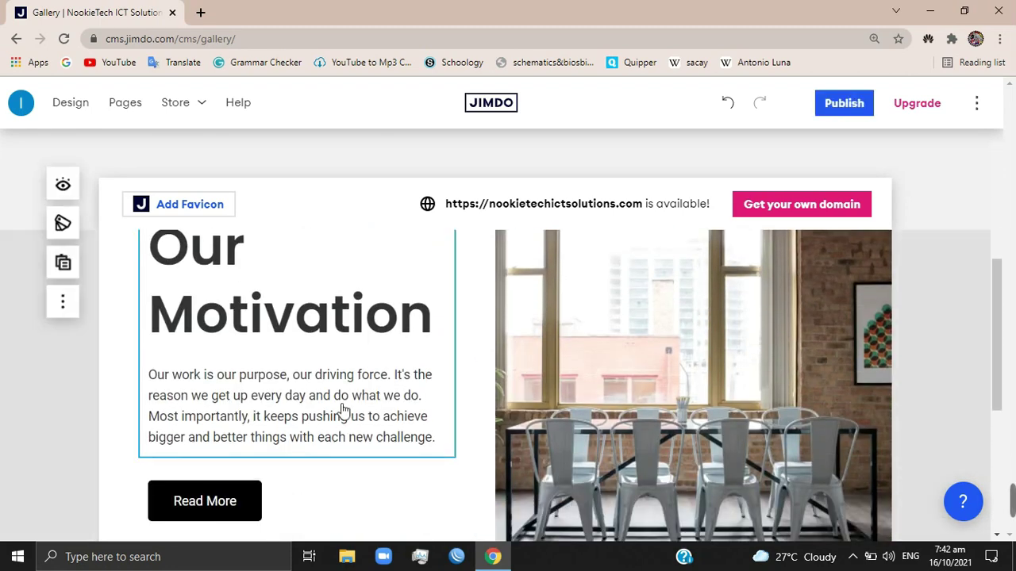
click(343, 405)
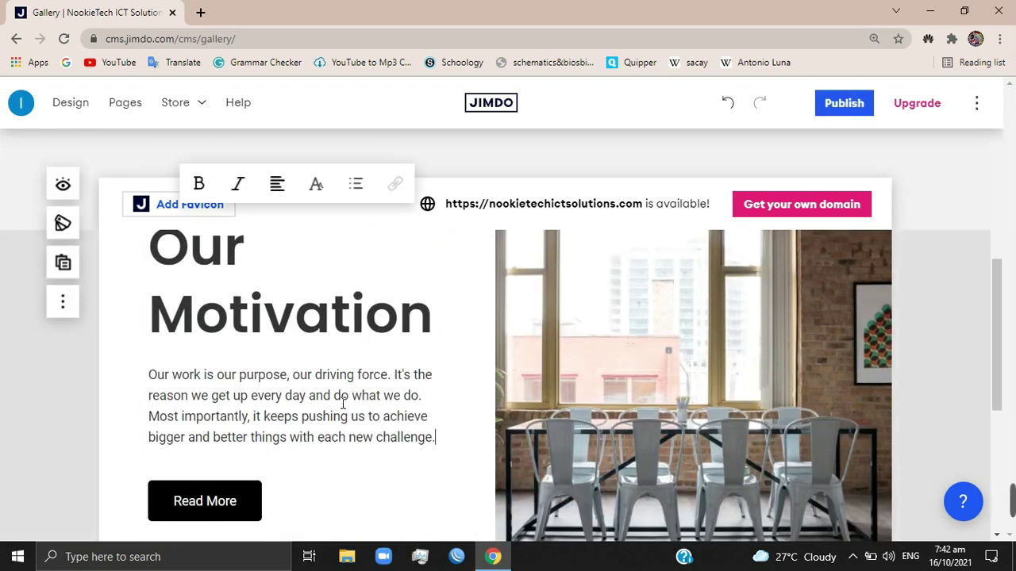
scroll(223, 277, up, 1)
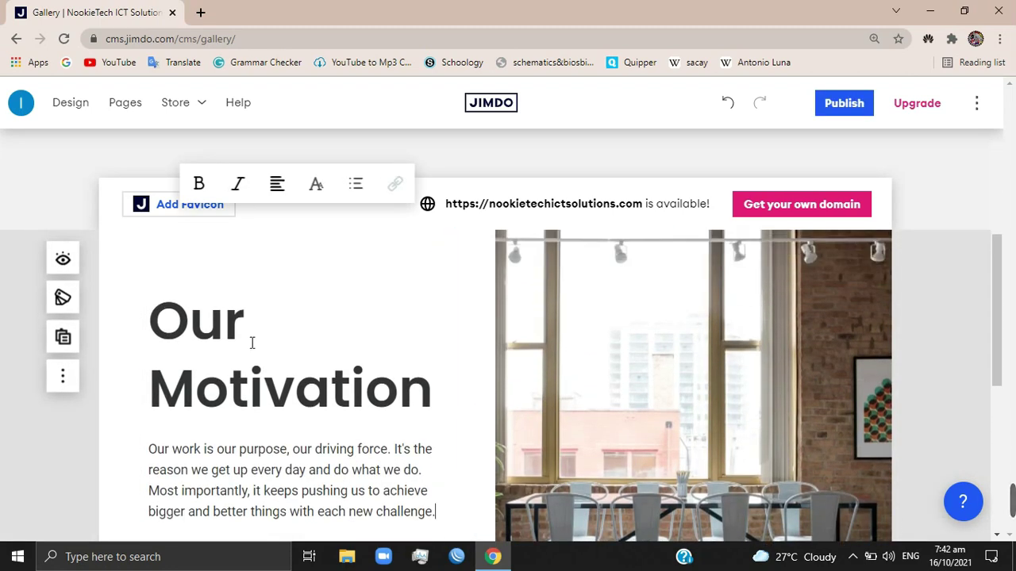
click(251, 343)
scroll(266, 386, down, 2)
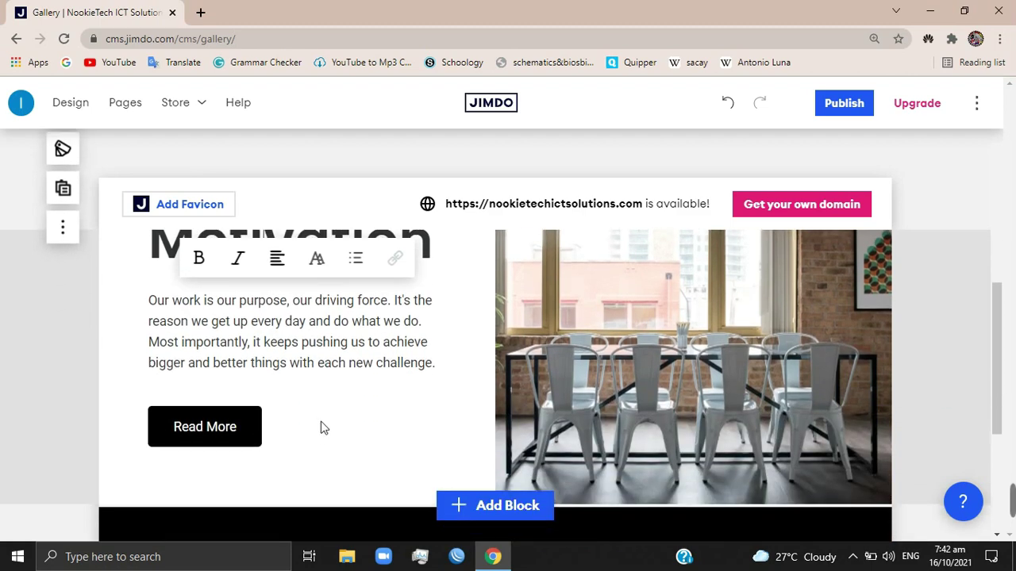
click(404, 322)
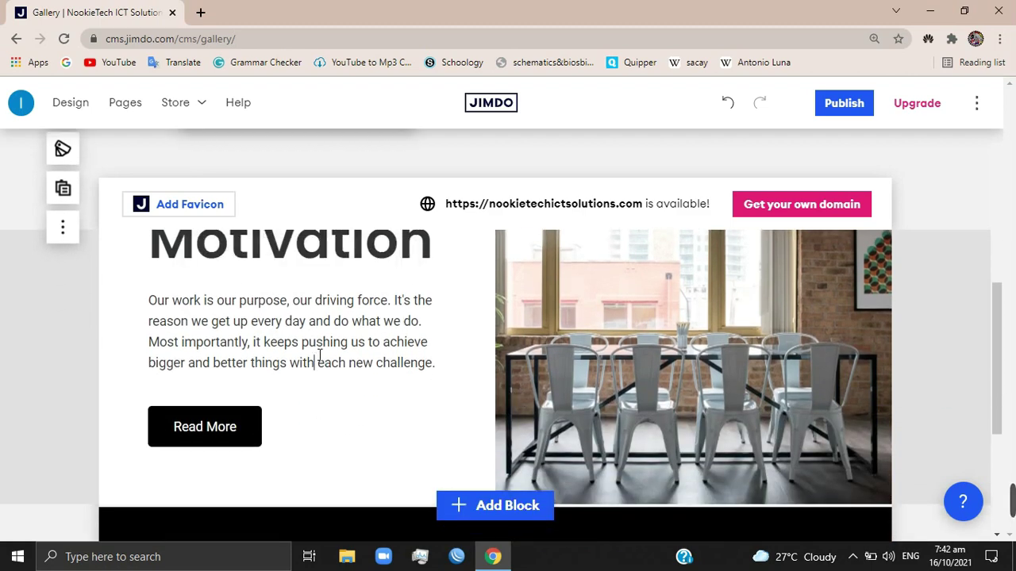
scroll(326, 353, up, 2)
scroll(347, 370, up, 1)
scroll(341, 381, up, 2)
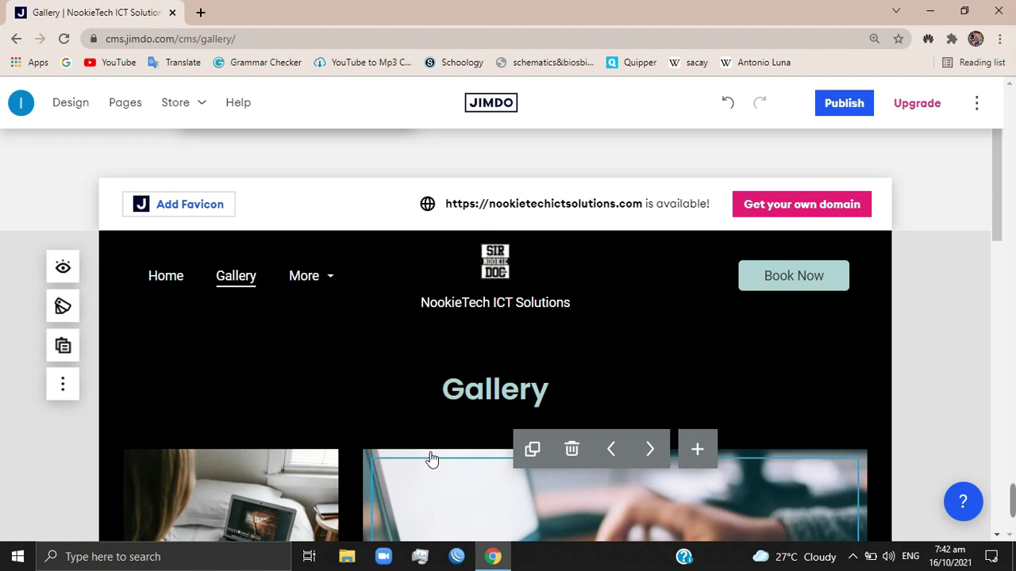
Replace the left Gallery photo with the uploaded ADMIN 'Full Admin Account' picture.
scroll(429, 413, down, 2)
click(257, 386)
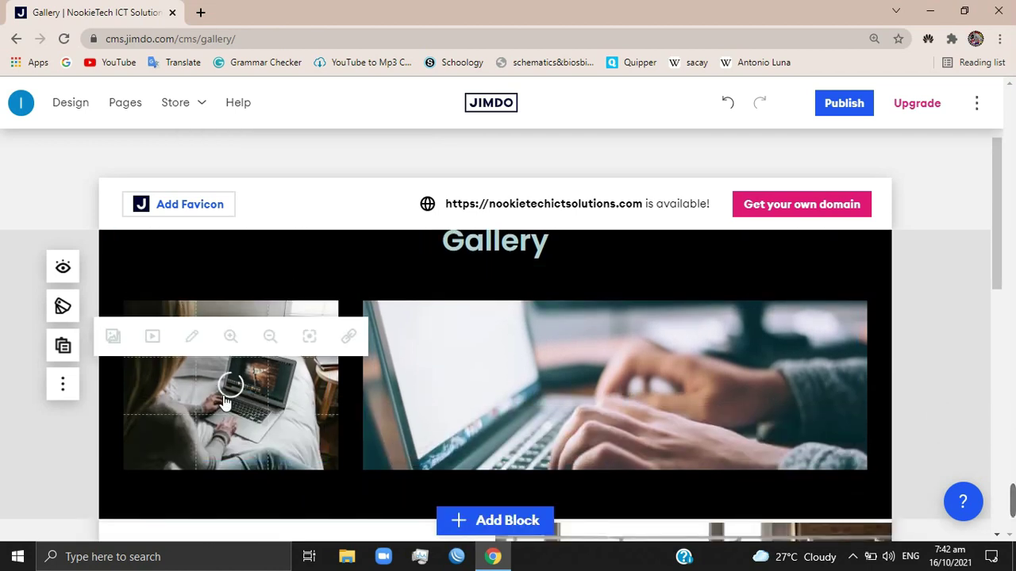
click(112, 337)
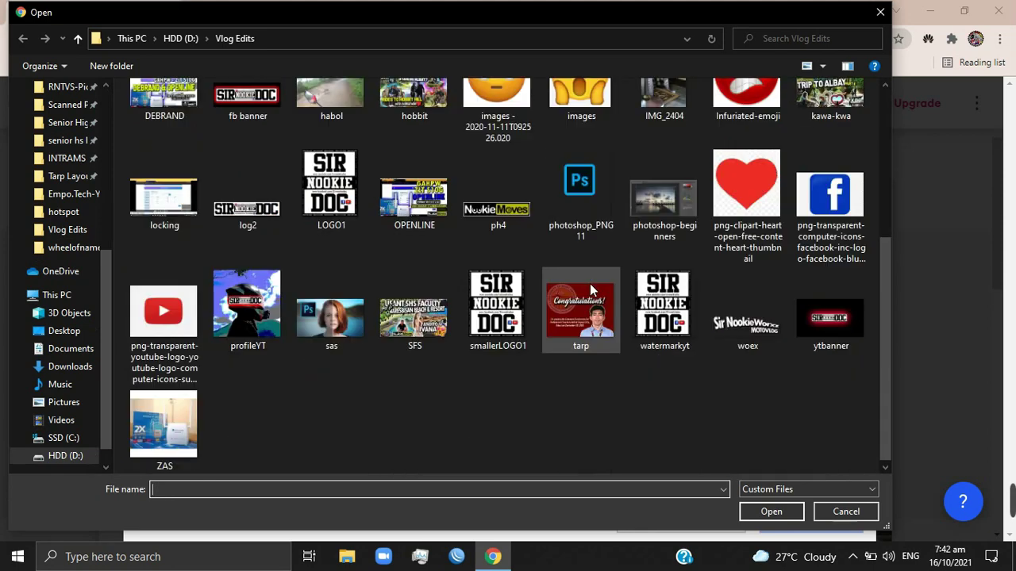
scroll(590, 290, up, 2)
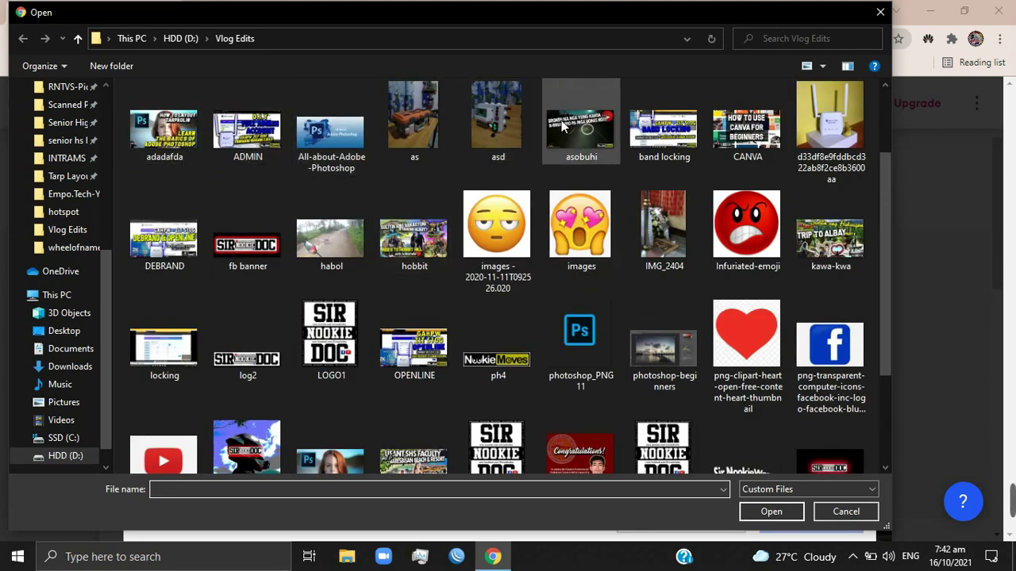
click(270, 134)
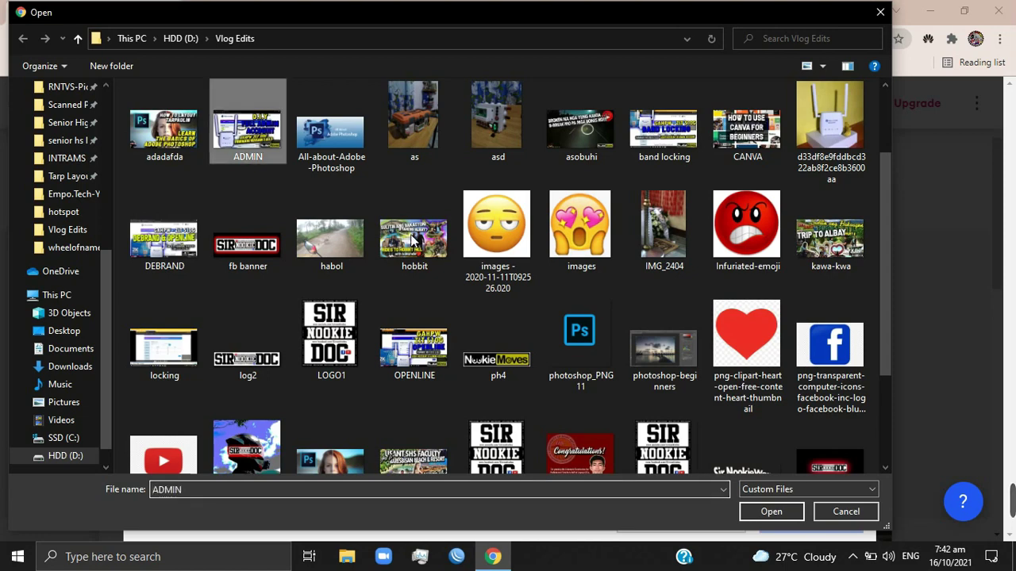
click(758, 509)
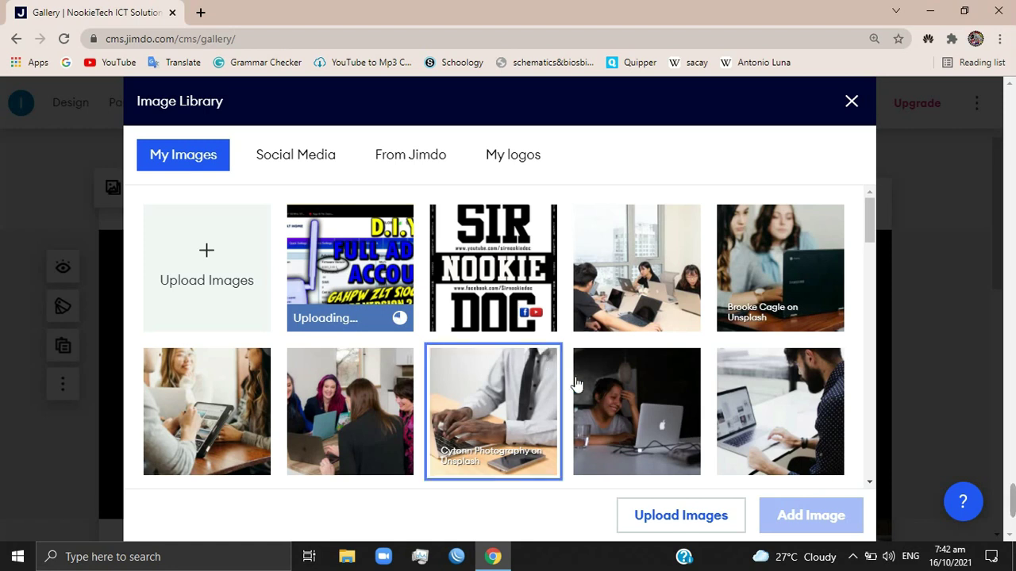
click(806, 520)
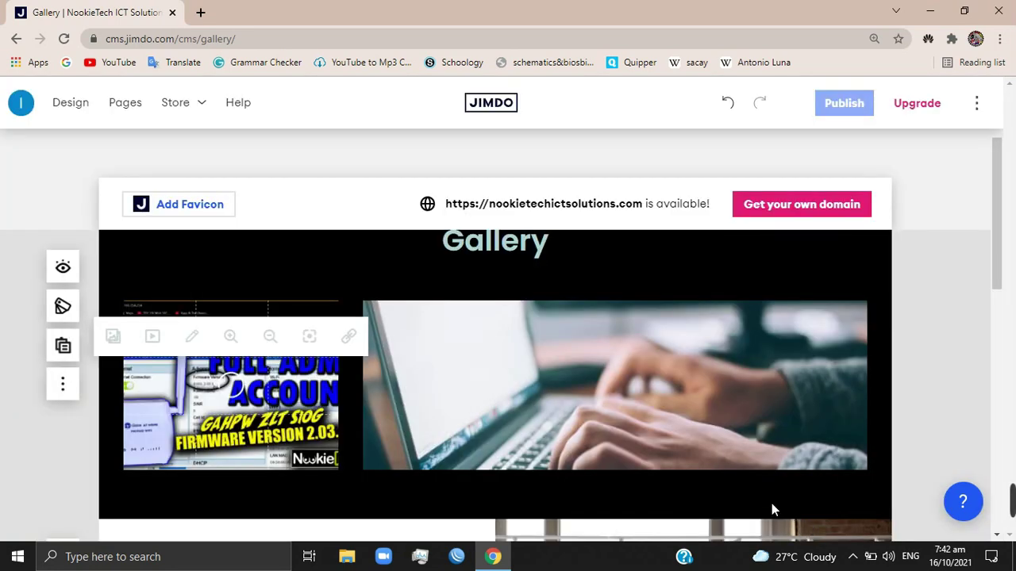
mouse_move(615, 387)
click(613, 405)
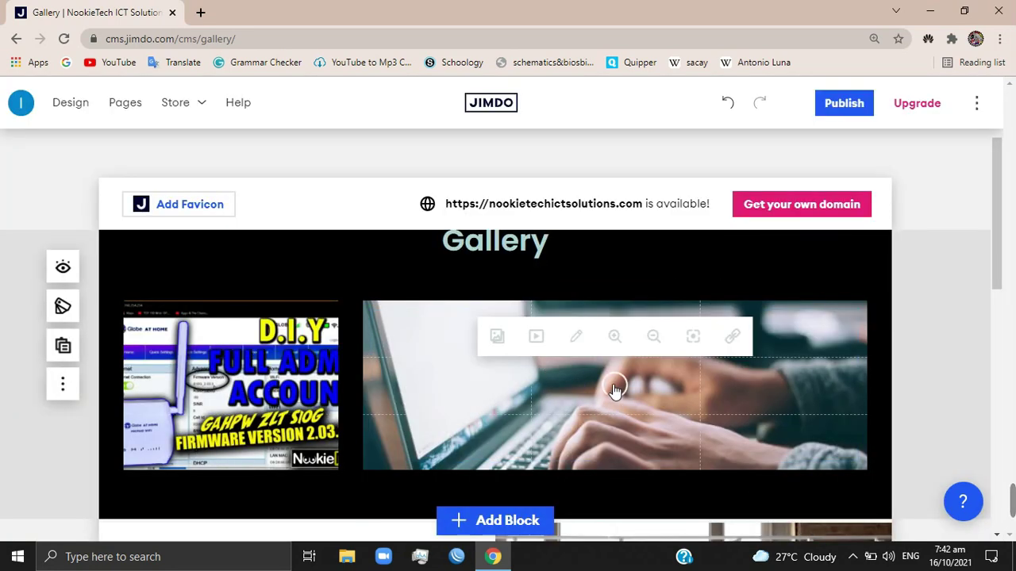
click(497, 336)
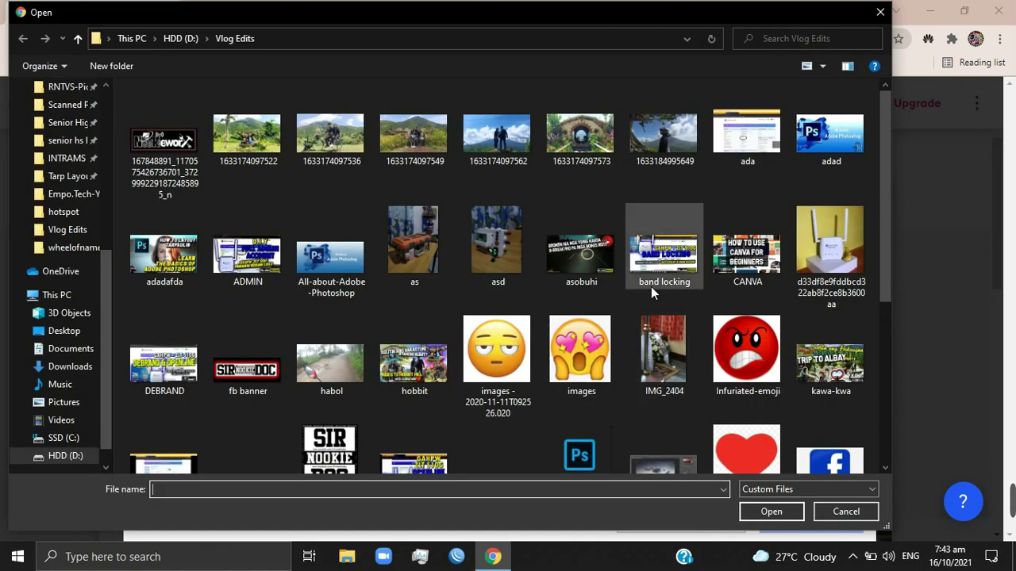
scroll(616, 288, down, 3)
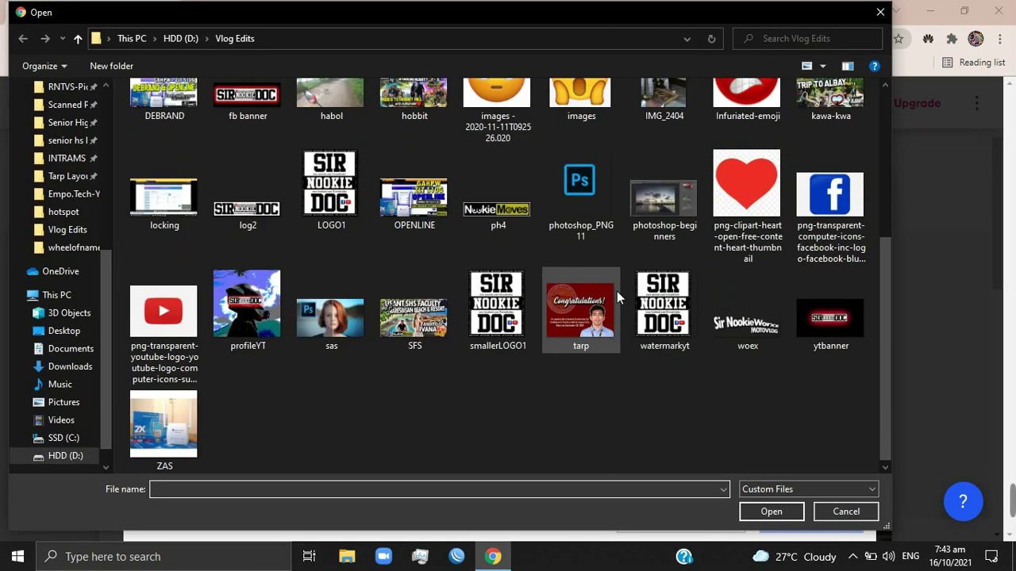
scroll(624, 313, up, 3)
scroll(623, 313, down, 2)
scroll(182, 444, down, 1)
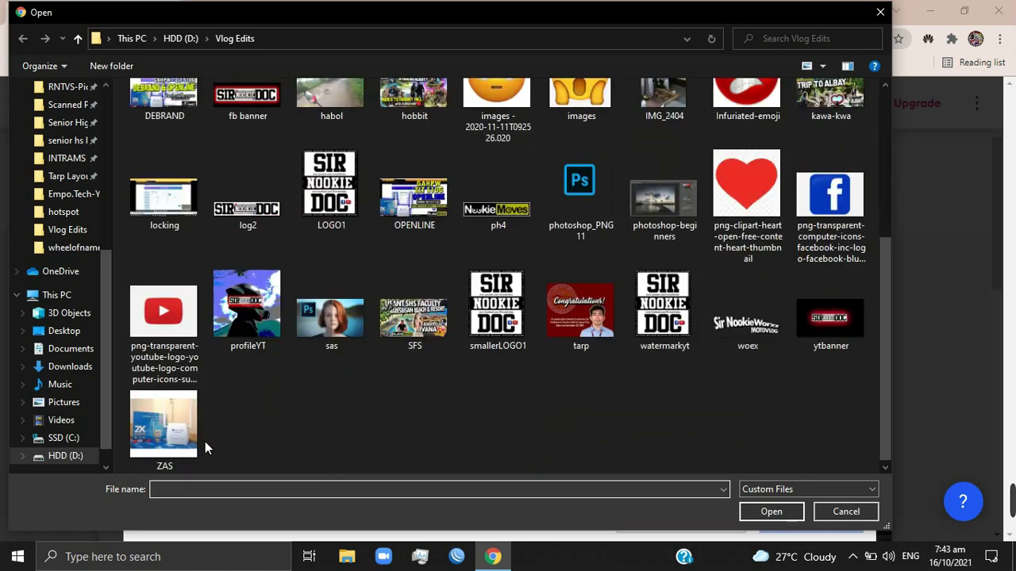
click(167, 428)
click(772, 512)
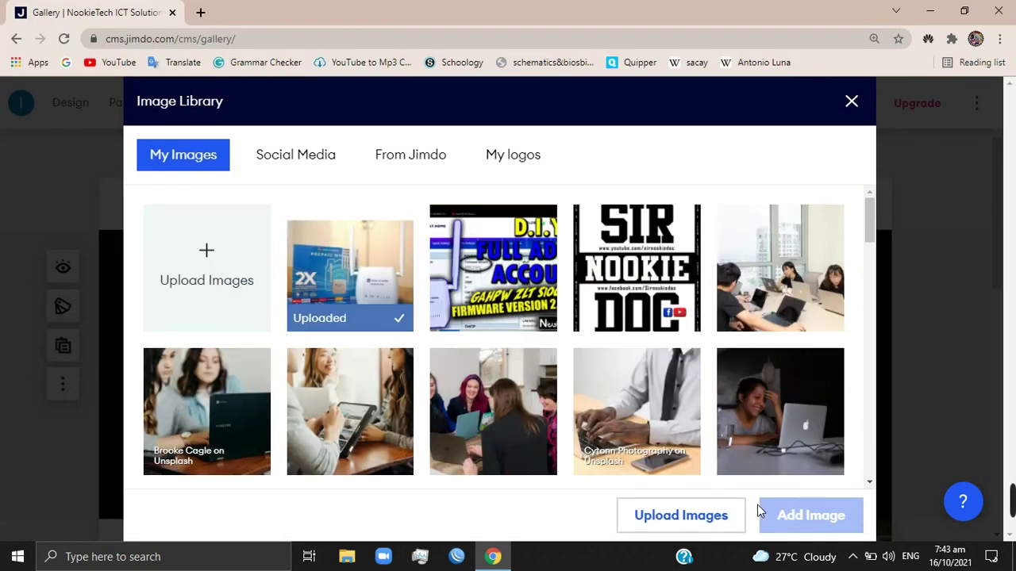
click(788, 518)
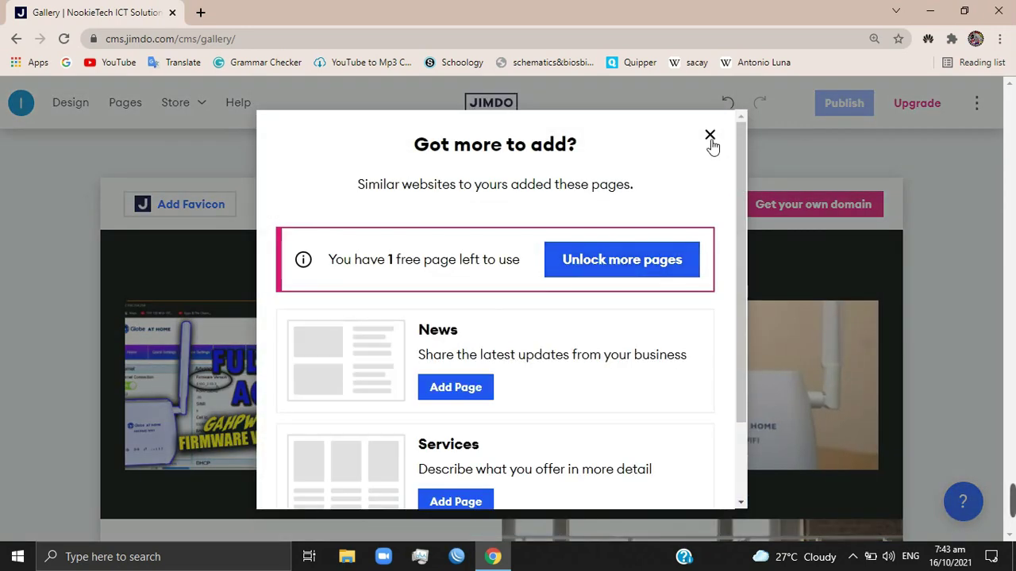
click(710, 137)
Scroll down the page toward the Our Motivation block.
scroll(651, 365, down, 3)
scroll(645, 400, down, 1)
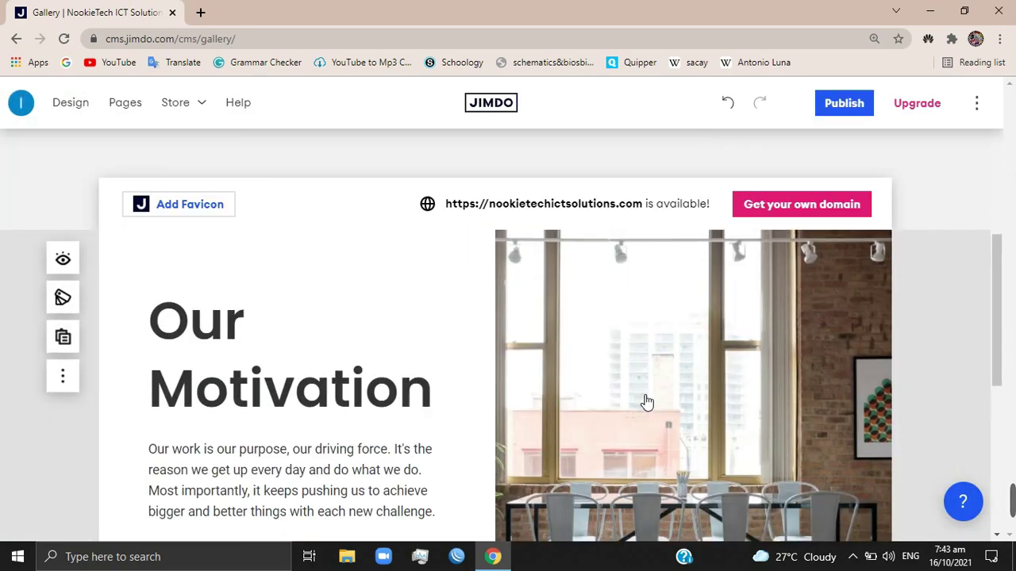
scroll(645, 401, down, 1)
scroll(647, 401, down, 1)
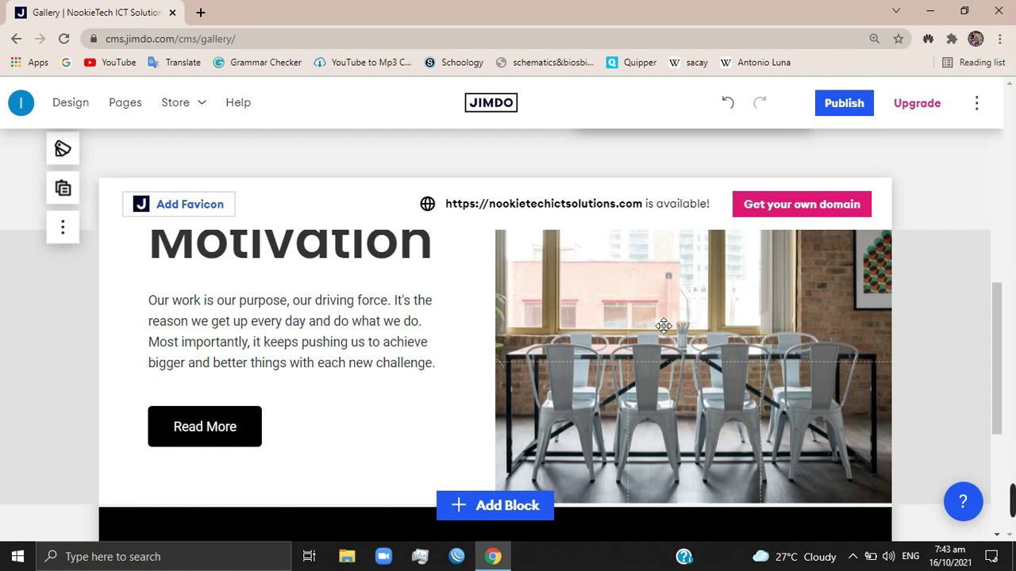
right_click(654, 294)
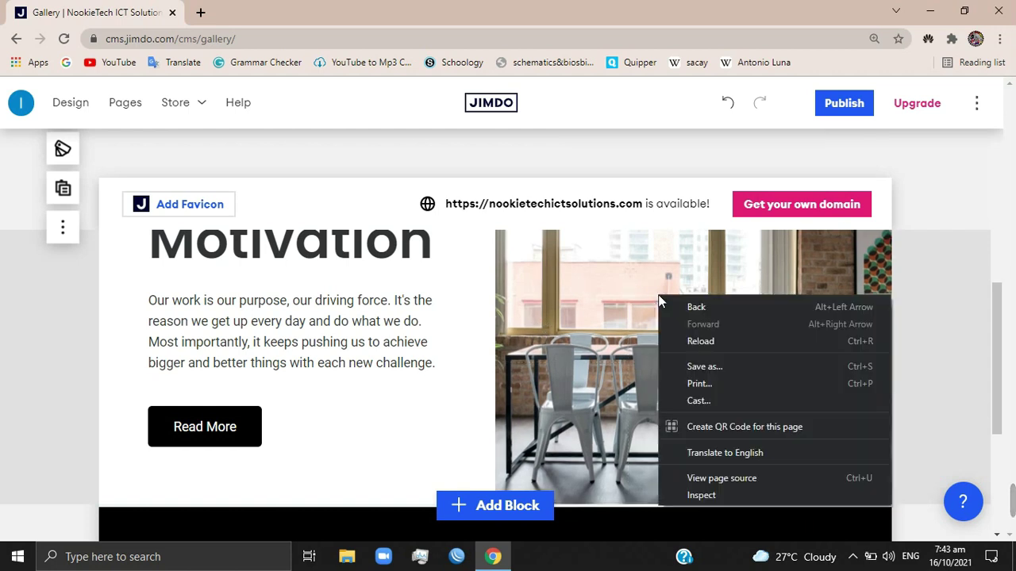
key(Escape)
scroll(674, 317, down, 1)
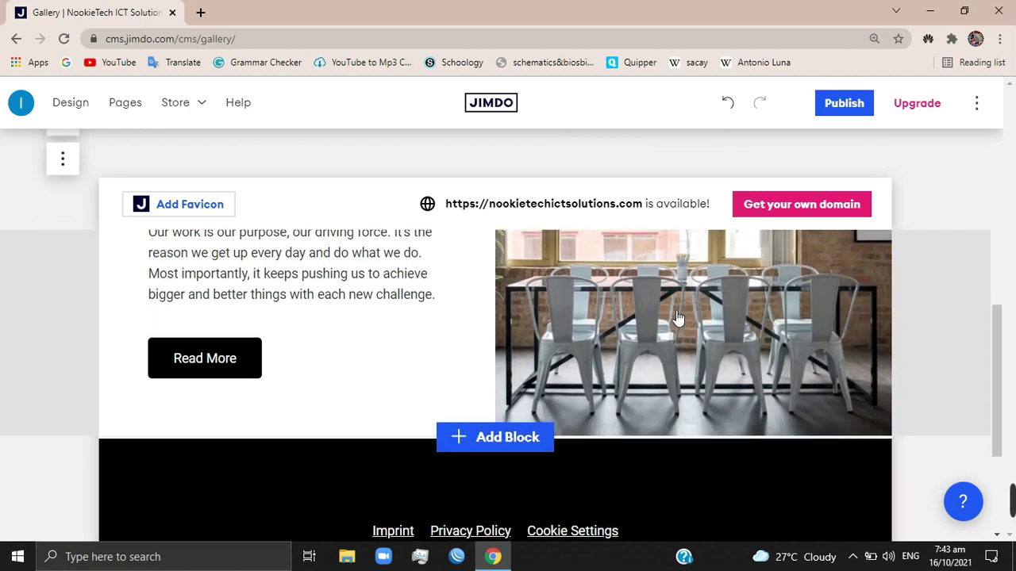
scroll(674, 317, down, 2)
scroll(675, 318, up, 4)
scroll(678, 317, up, 1)
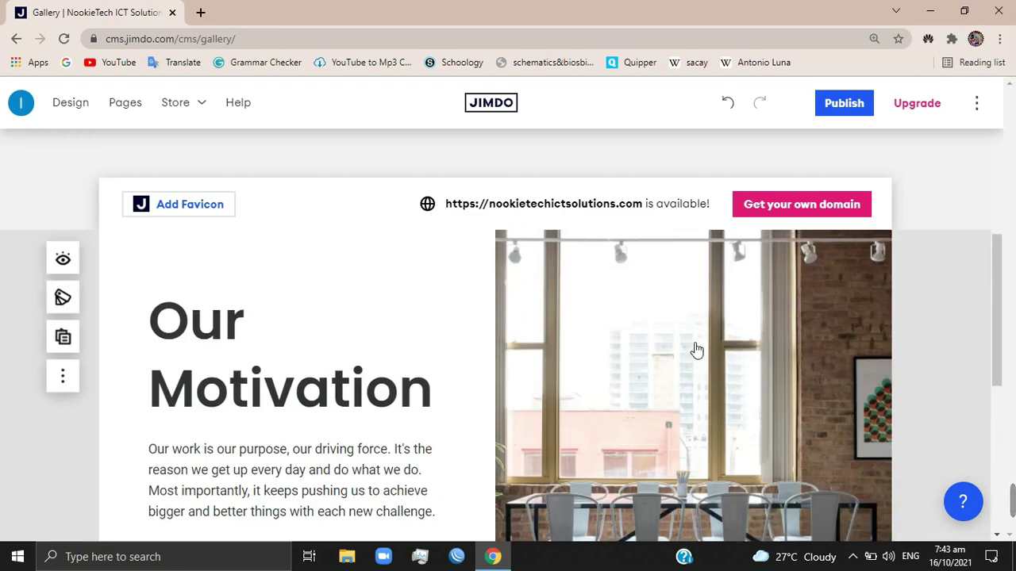
scroll(690, 342, down, 3)
scroll(635, 270, down, 1)
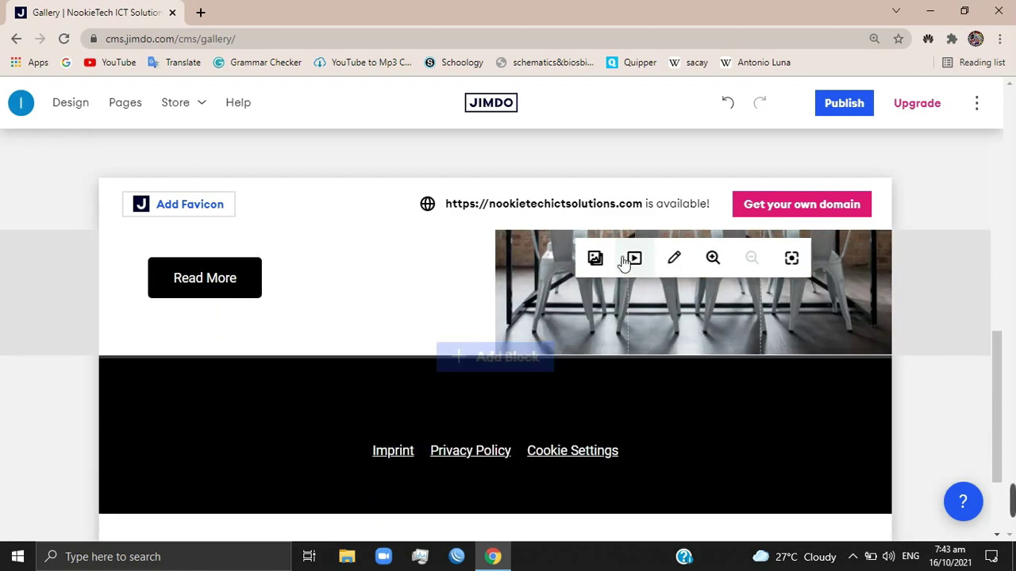
Put the Brooke Cagle photo from My Images into the Our Motivation section.
click(596, 259)
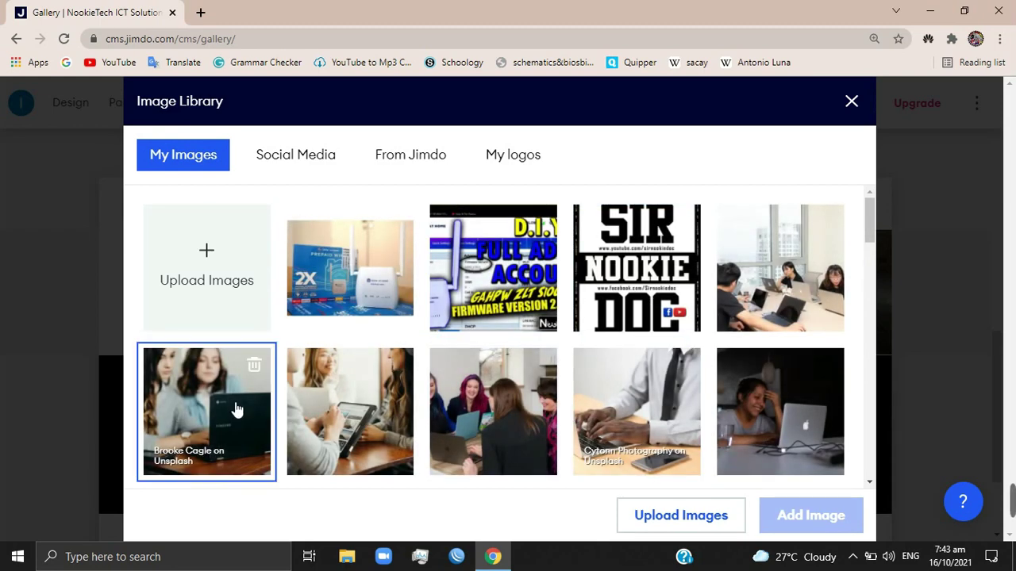
click(204, 409)
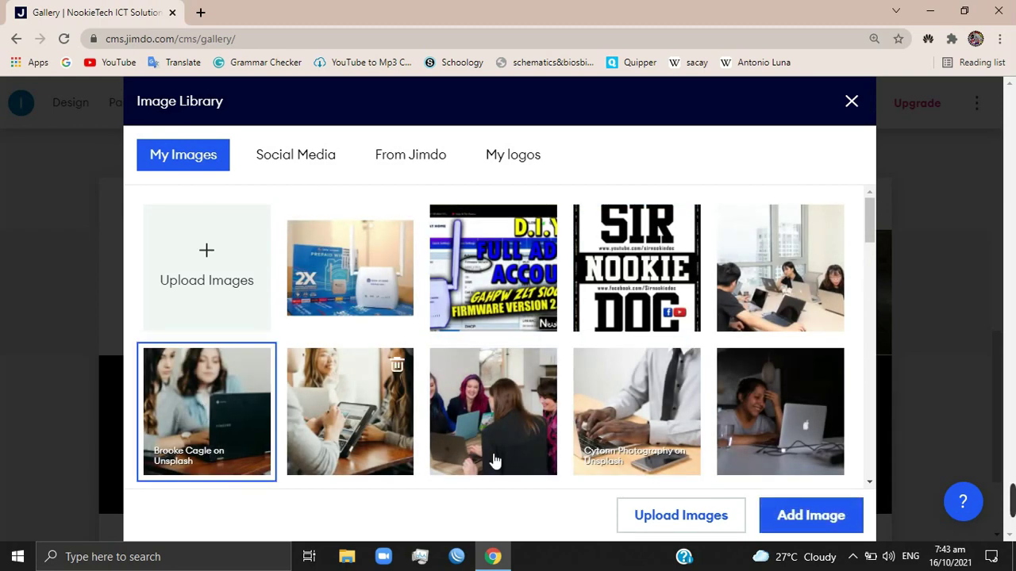
click(780, 518)
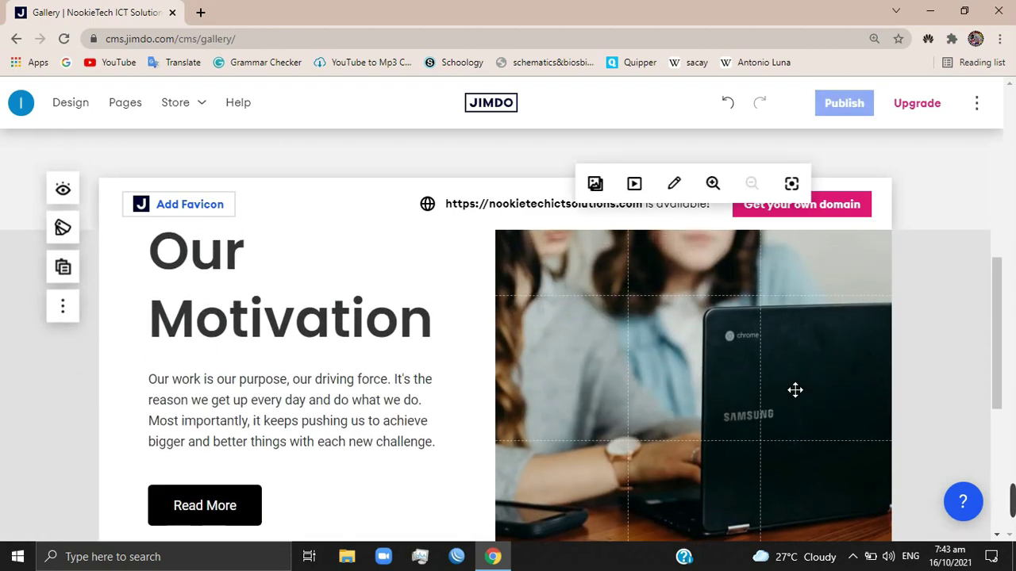
scroll(795, 390, up, 4)
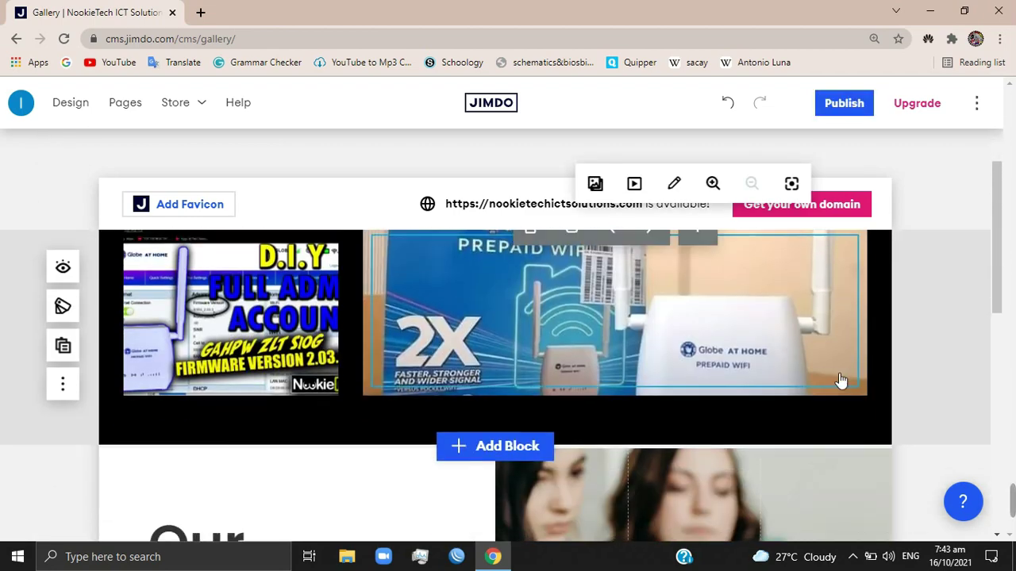
Go to the My Services page through the site navigation and scroll through its content.
scroll(840, 381, up, 3)
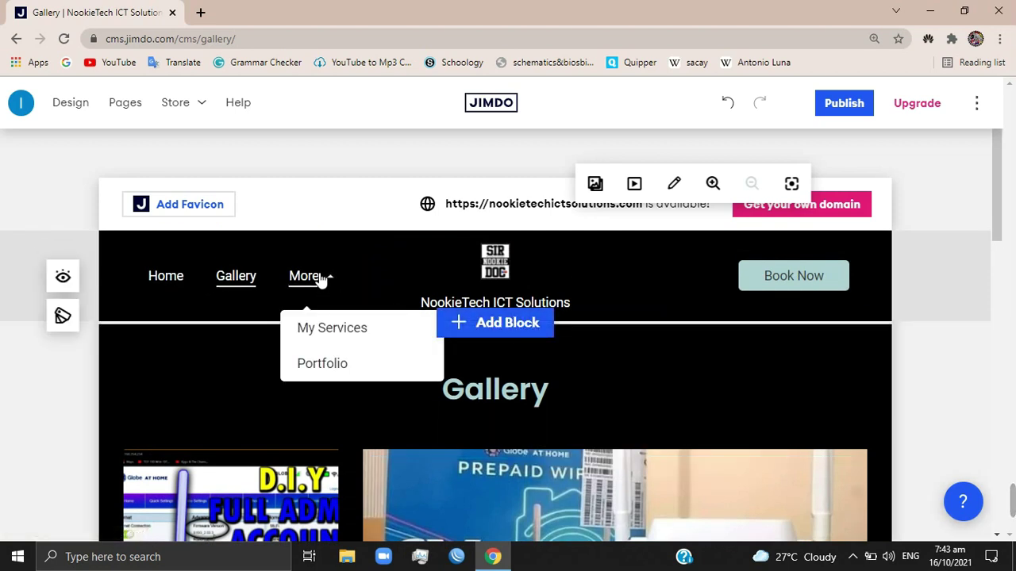
click(340, 328)
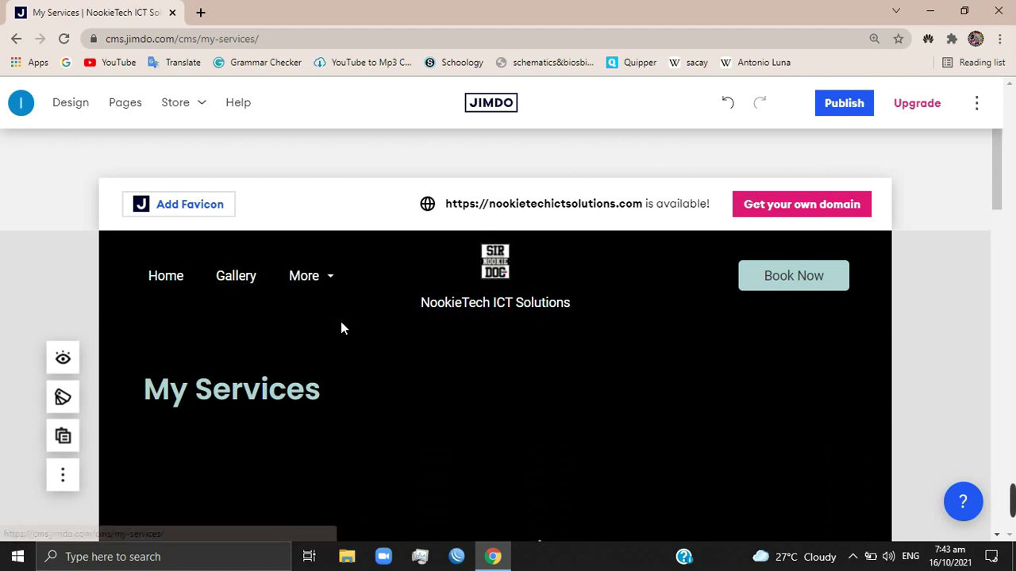
scroll(702, 457, down, 1)
scroll(702, 457, down, 1)
scroll(703, 457, down, 1)
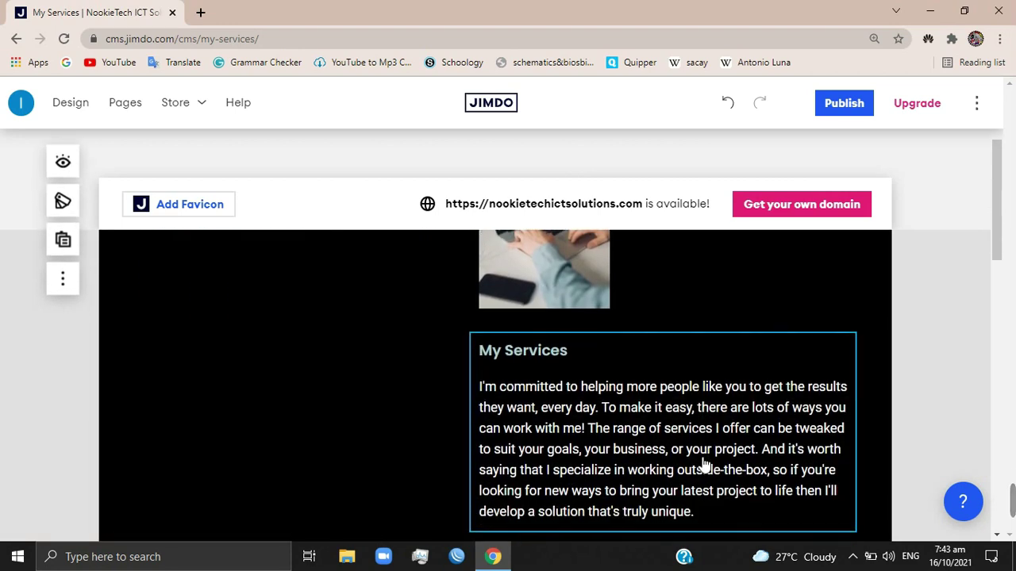
scroll(703, 464, down, 1)
scroll(702, 465, up, 5)
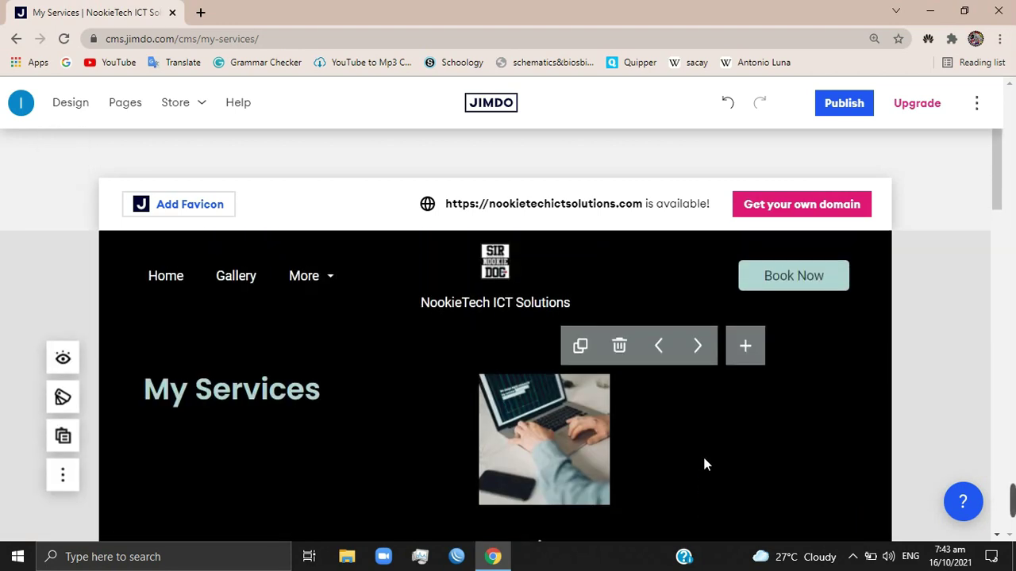
scroll(706, 463, down, 1)
scroll(707, 463, down, 2)
scroll(709, 464, down, 2)
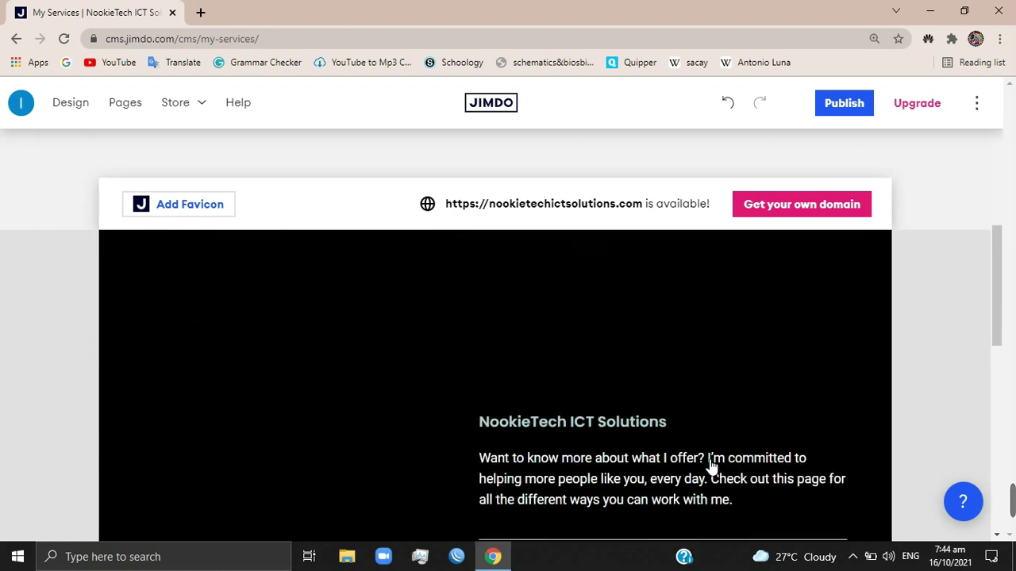
scroll(712, 466, down, 1)
scroll(712, 466, up, 2)
scroll(712, 469, up, 2)
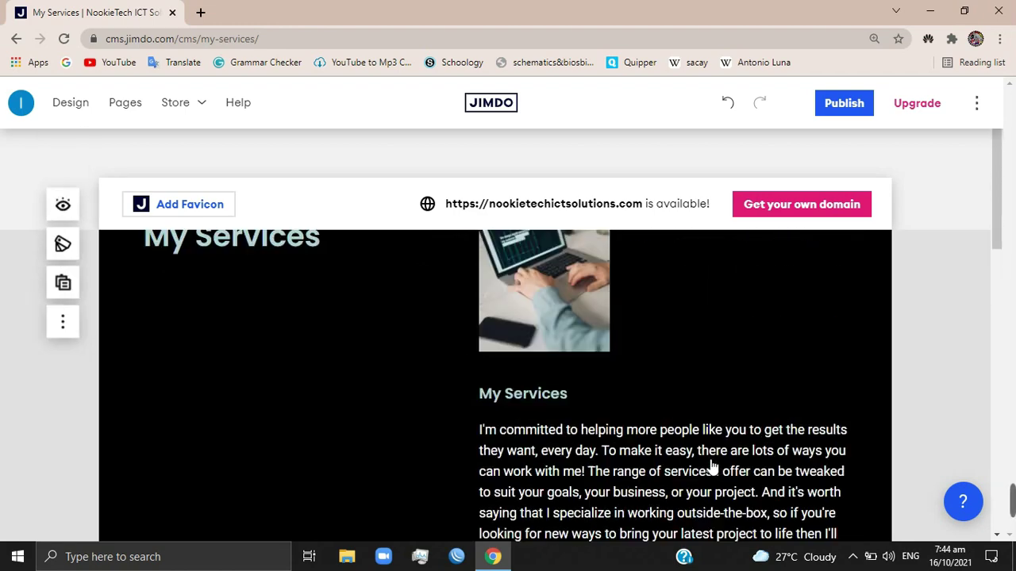
scroll(710, 468, up, 2)
scroll(692, 451, down, 2)
scroll(693, 452, down, 2)
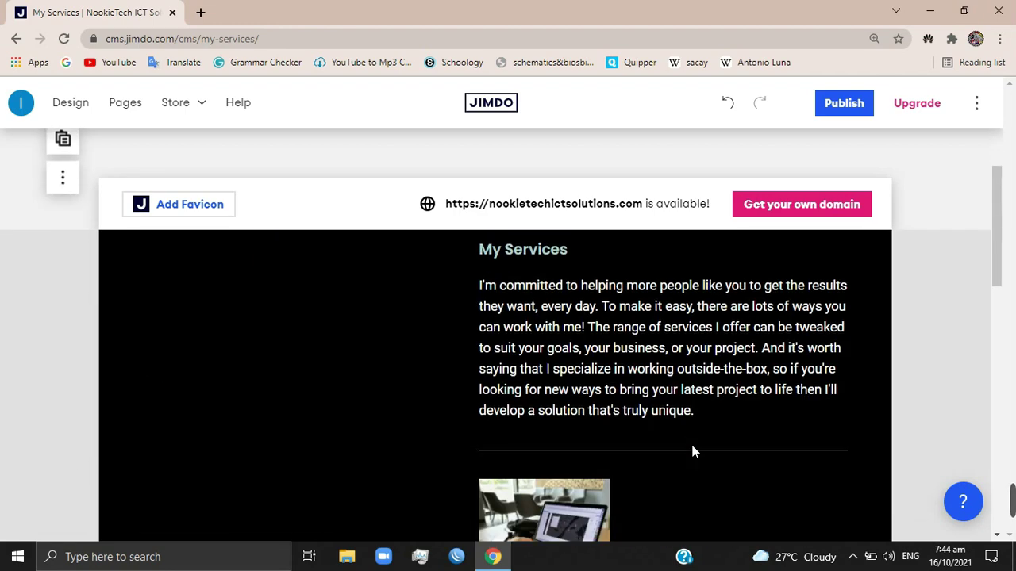
scroll(692, 452, up, 2)
scroll(692, 451, up, 1)
scroll(692, 452, down, 1)
scroll(692, 452, down, 1)
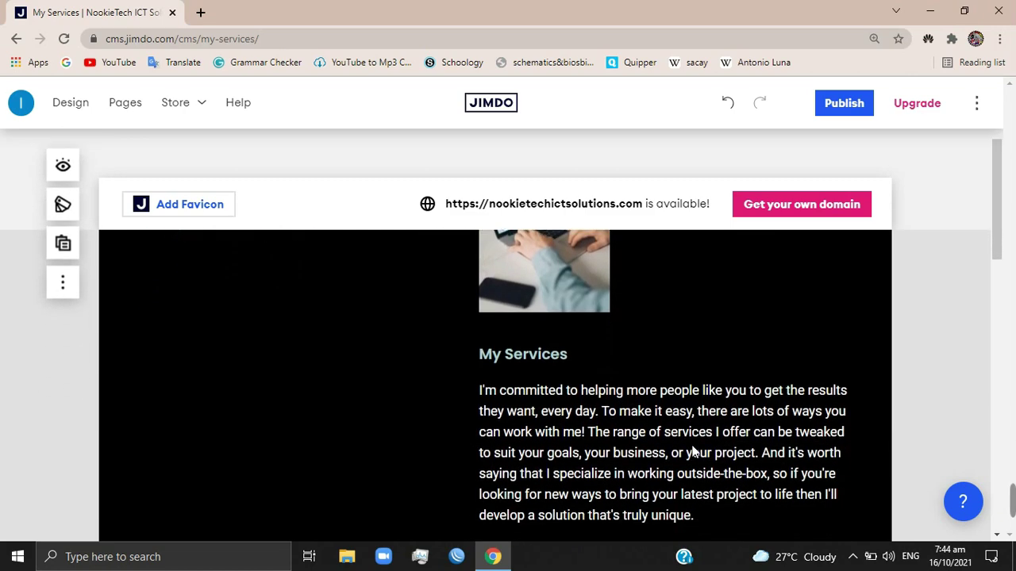
scroll(691, 451, up, 3)
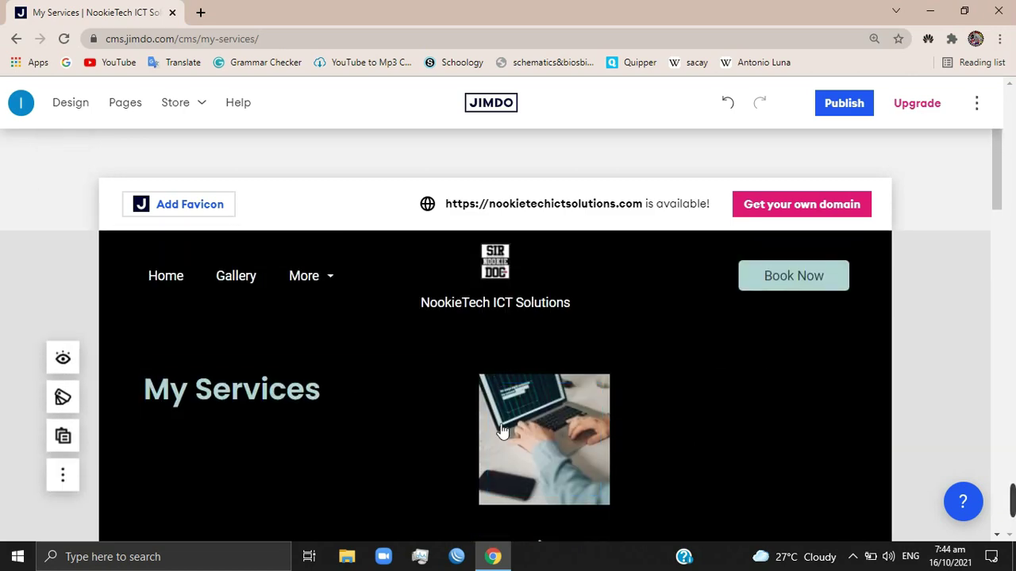
scroll(515, 430, down, 1)
scroll(588, 430, down, 2)
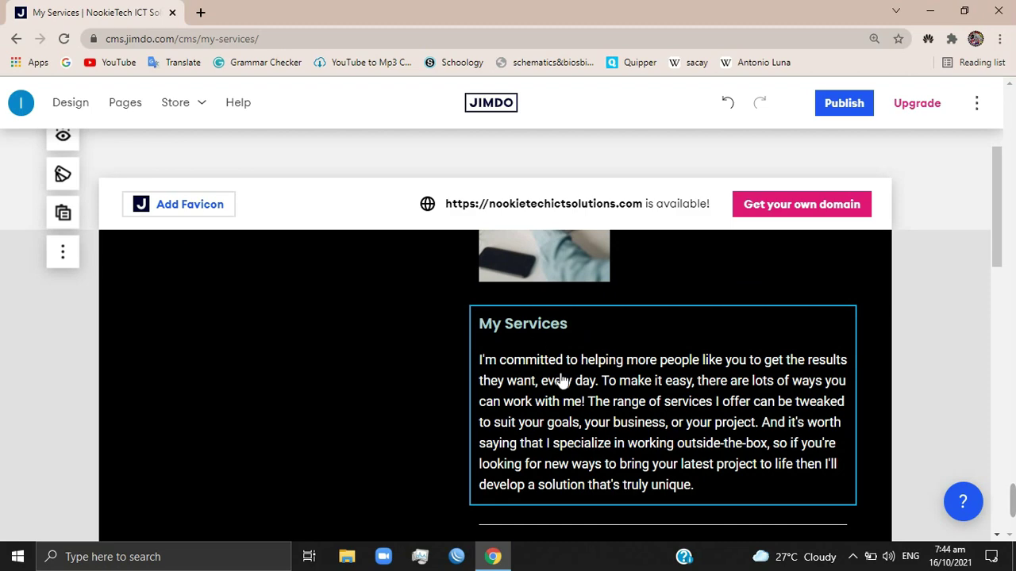
scroll(555, 380, down, 1)
scroll(555, 380, down, 3)
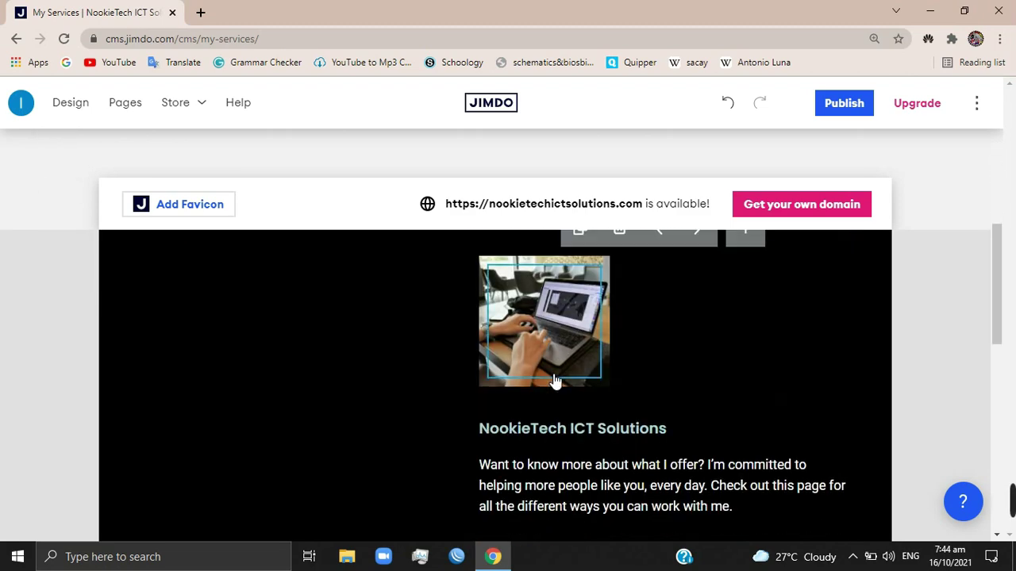
Change the NookieTech ICT Solutions heading under the laptop photo to 'Phone & Computer Repair'.
click(602, 428)
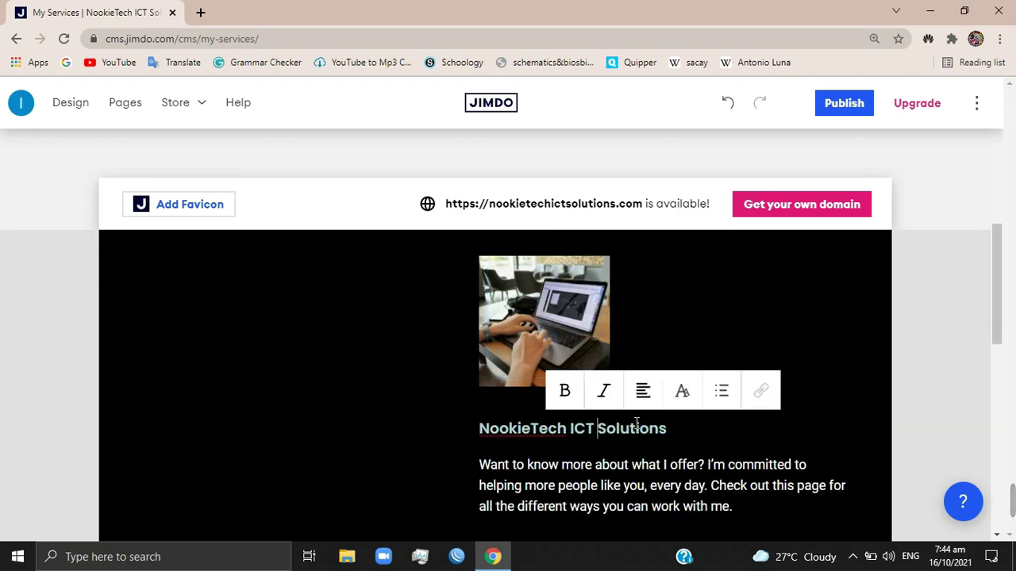
drag(670, 428, 462, 428)
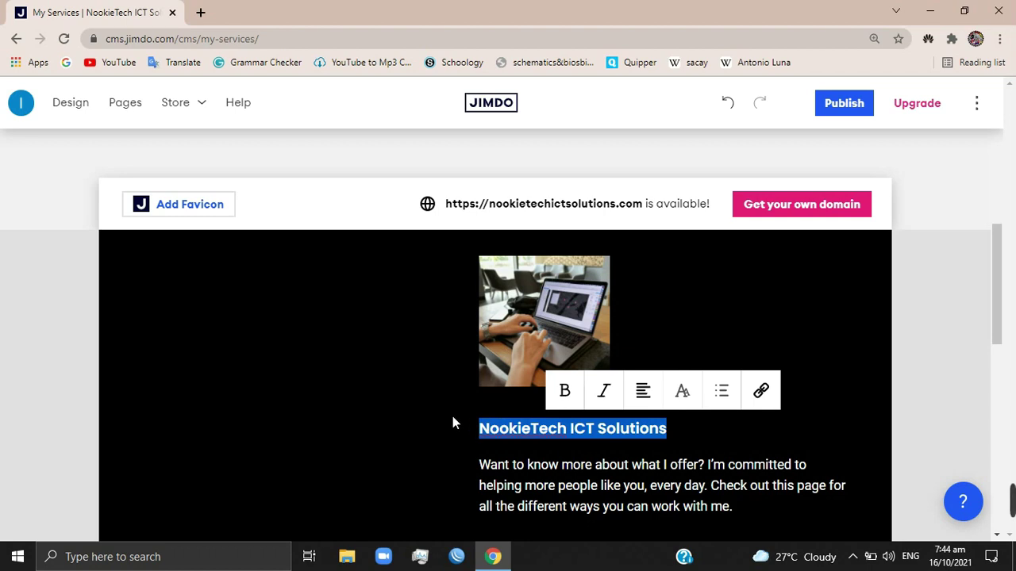
text(Phone)
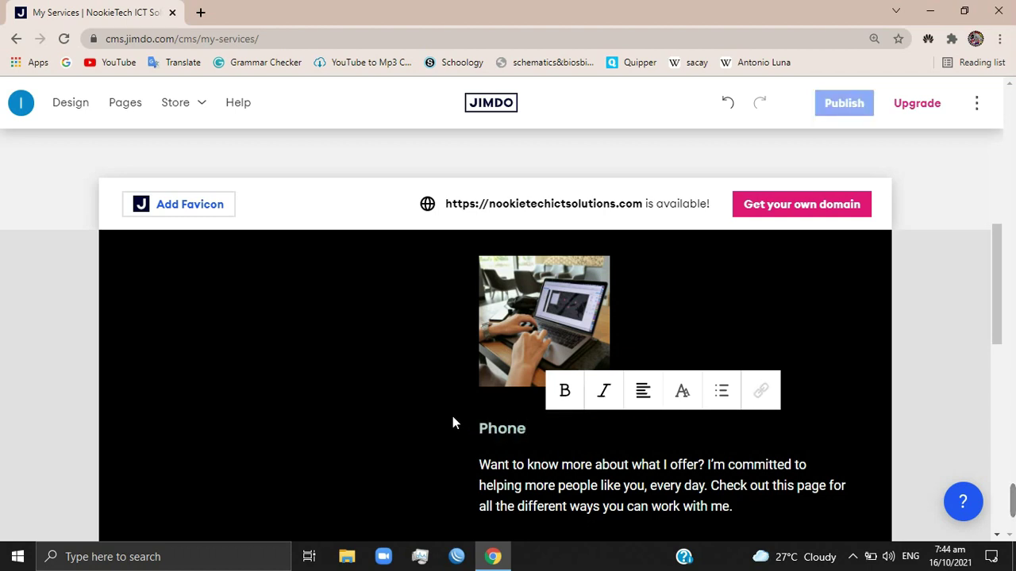
text(a)
key(BackSpace)
text(&)
text( COmup)
key(BackSpace)
key(BackSpace)
key(BackSpace)
key(BackSpace)
text(omputer )
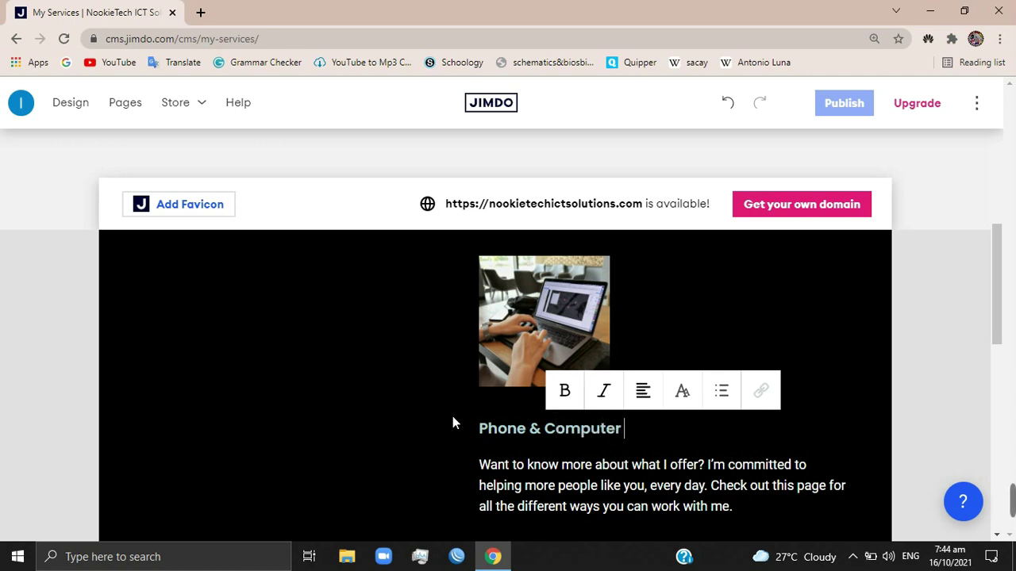
text(Repair)
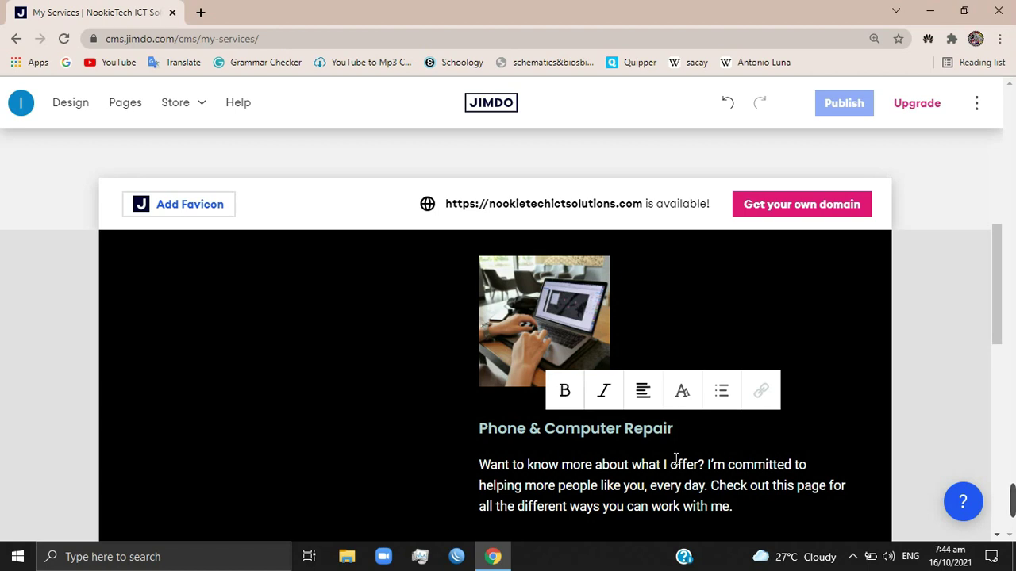
drag(740, 508, 476, 462)
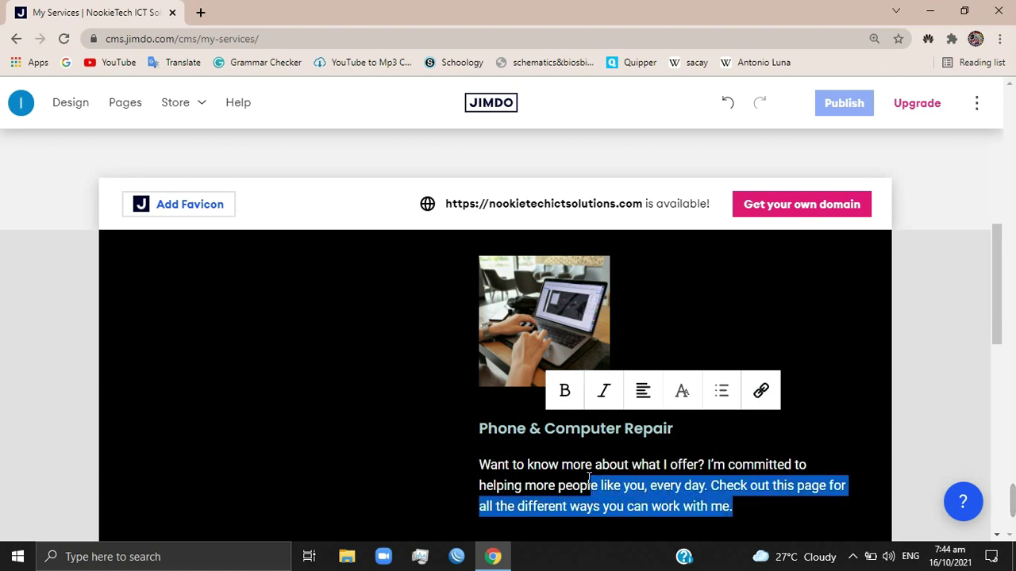
click(478, 465)
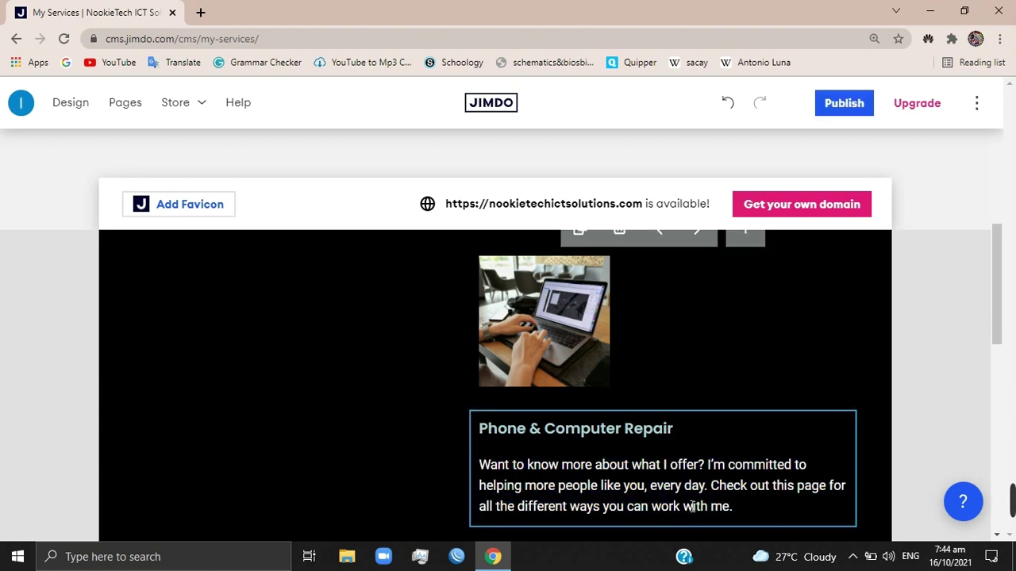
Replace the description paragraph with 'We do phones with issues like'.
click(724, 505)
drag(724, 506, 484, 467)
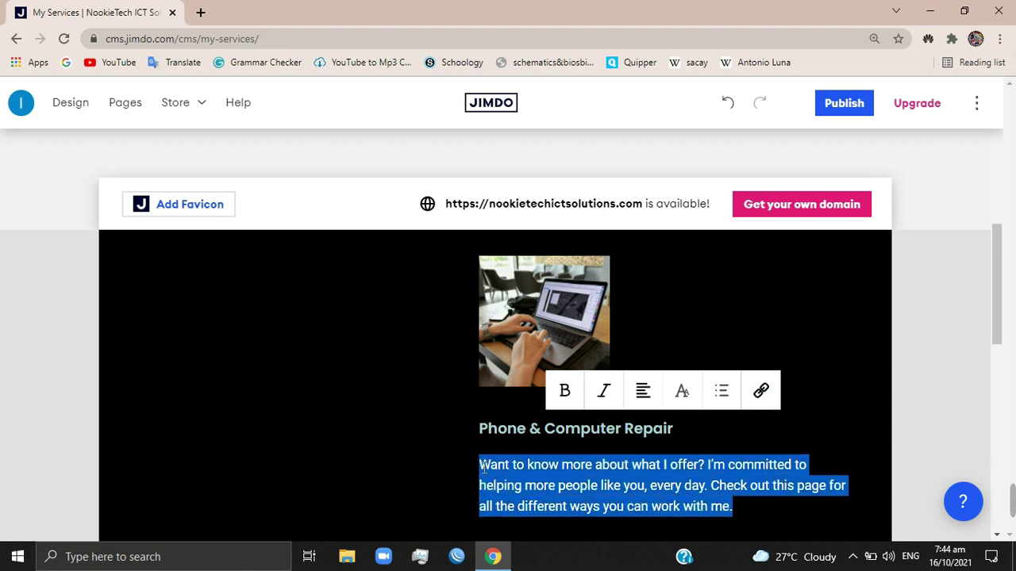
text(We do)
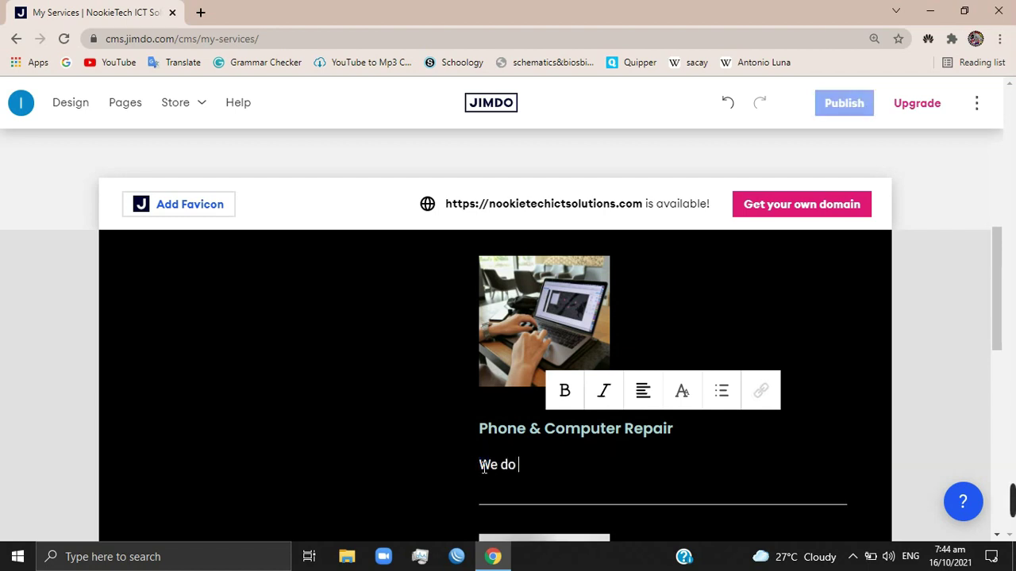
text( phones )
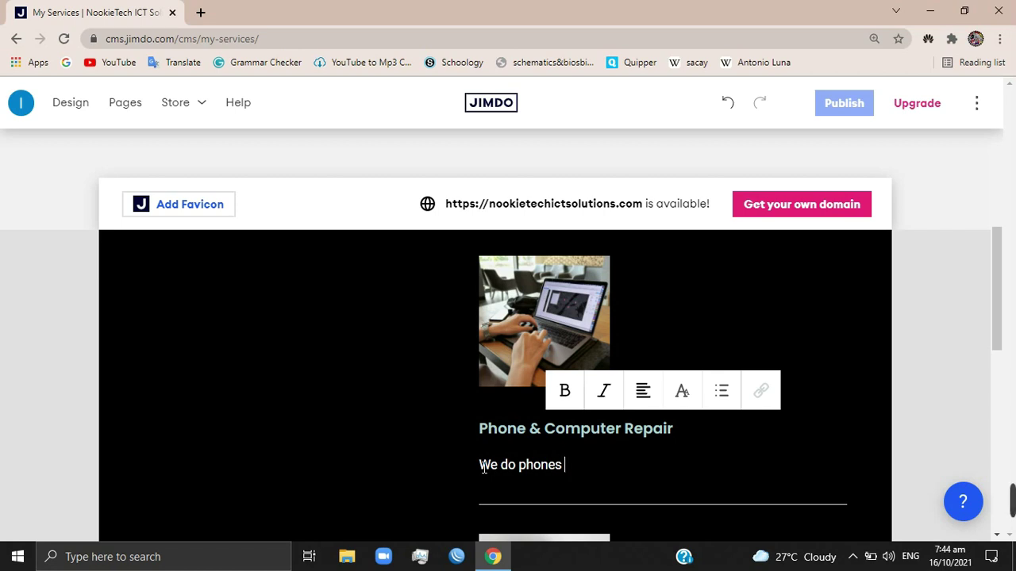
text(with issues)
key(BackSpace)
key(BackSpace)
text(s)
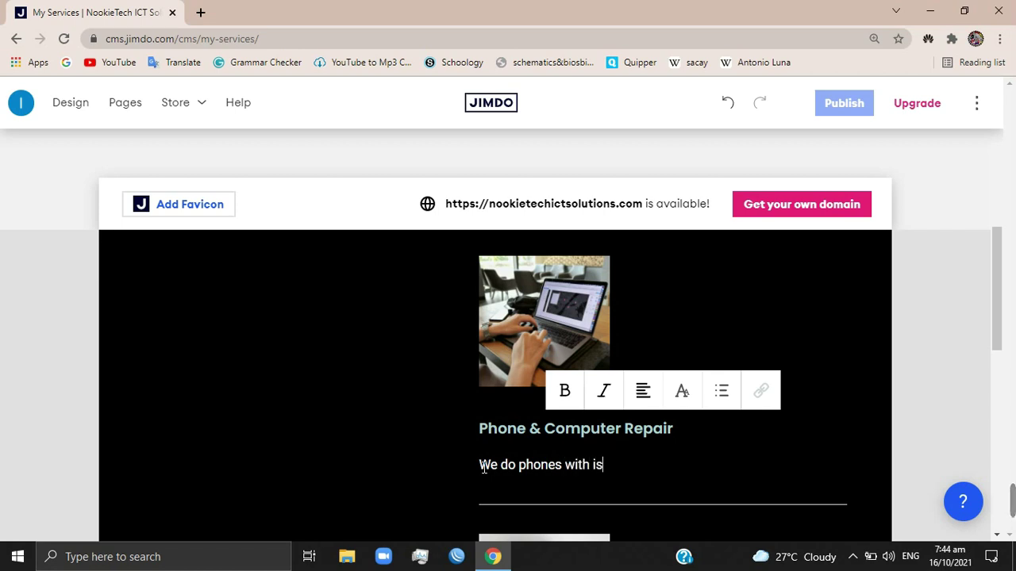
text(sues li)
text(ke:)
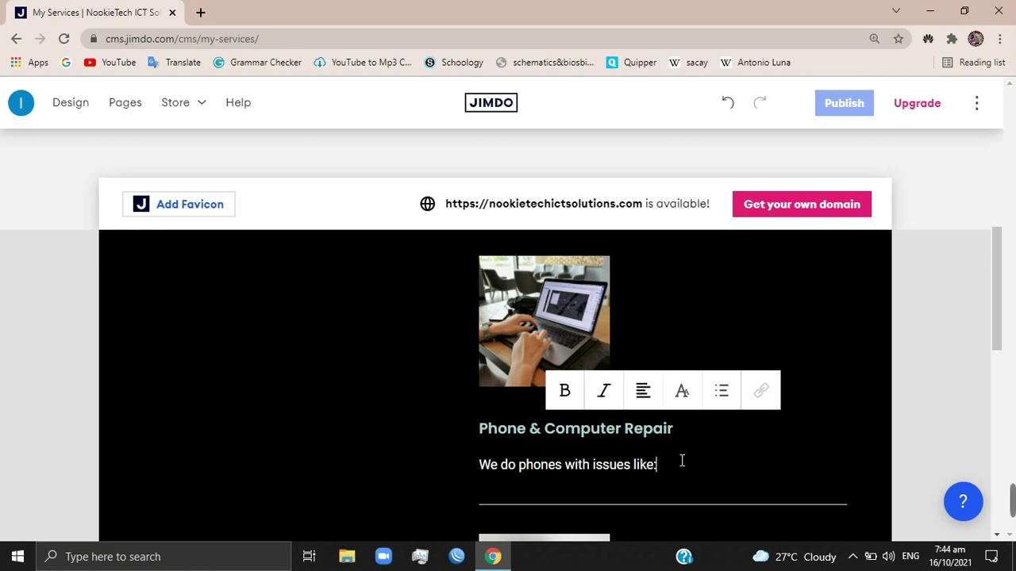
List phone issues: water damage, no power, no display and broken lcd.
key(Return)
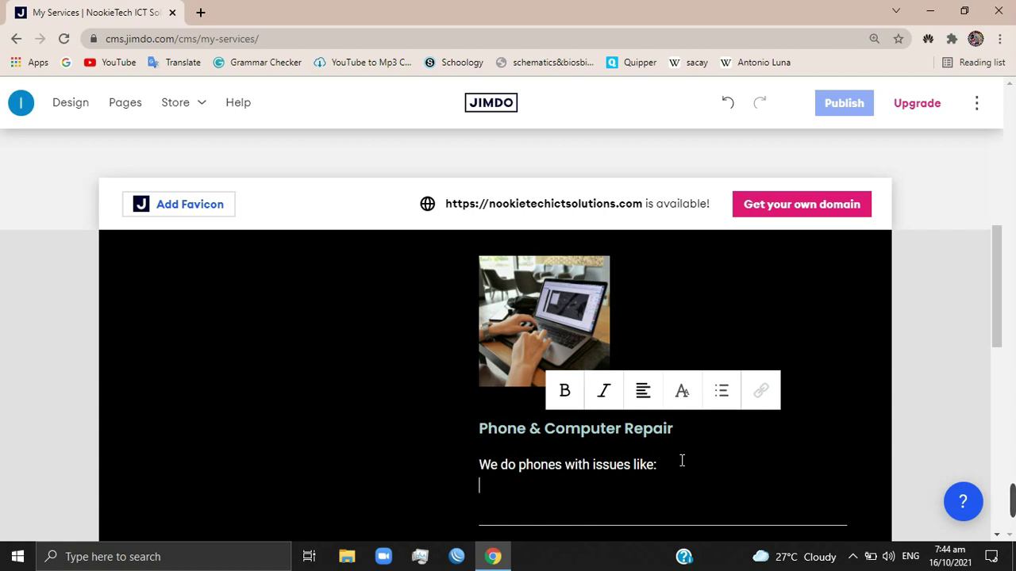
text(-water )
text(damage)
key(Return)
text(-)
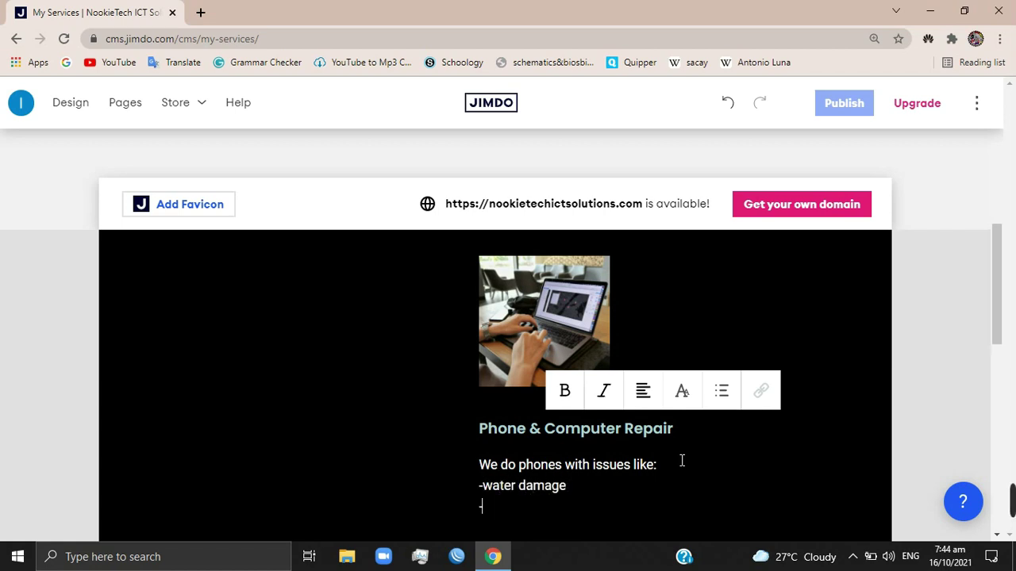
text(no p)
text(ower)
key(Return)
text(no dip)
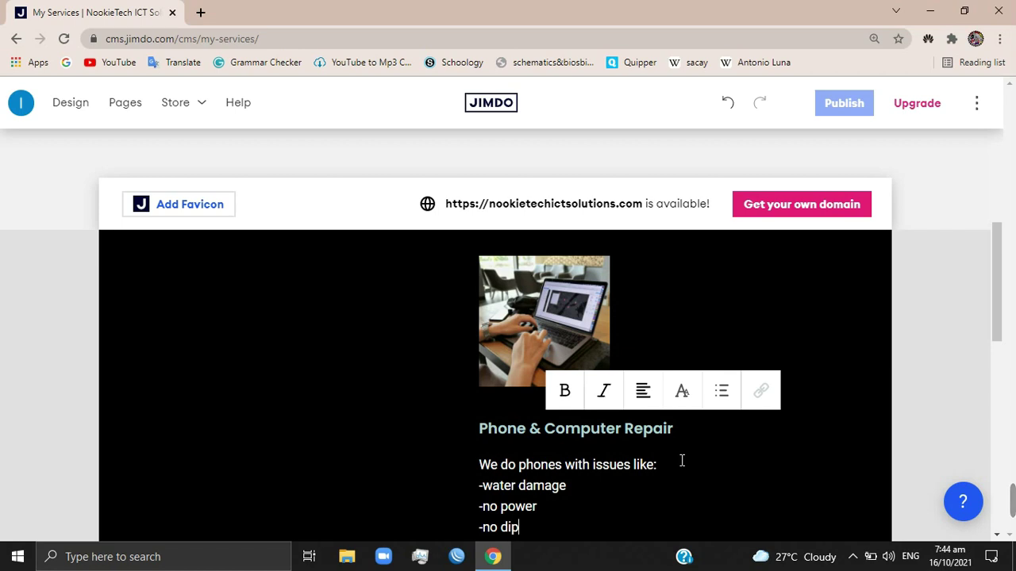
key(BackSpace)
text(splay)
key(Return)
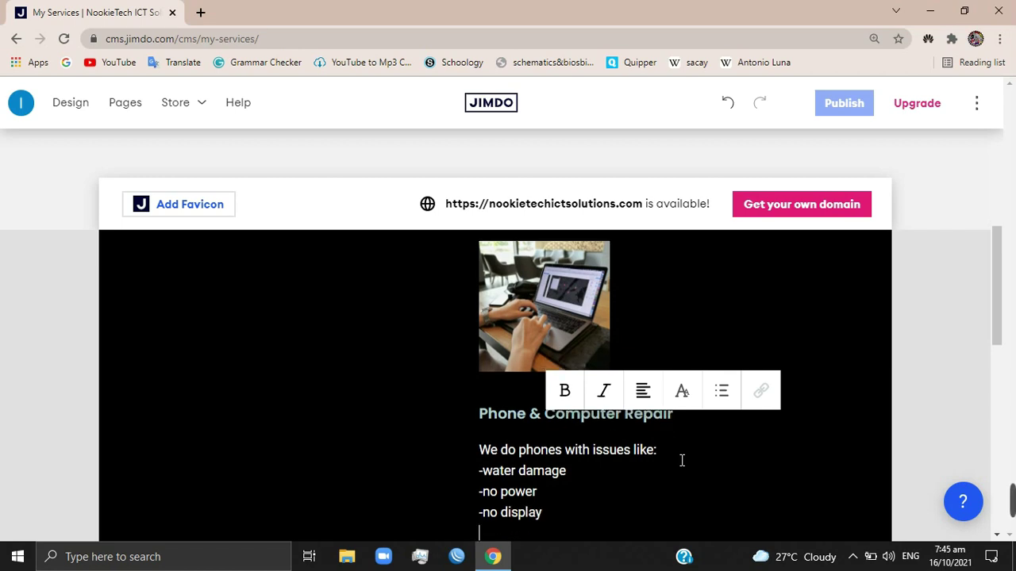
text(-)
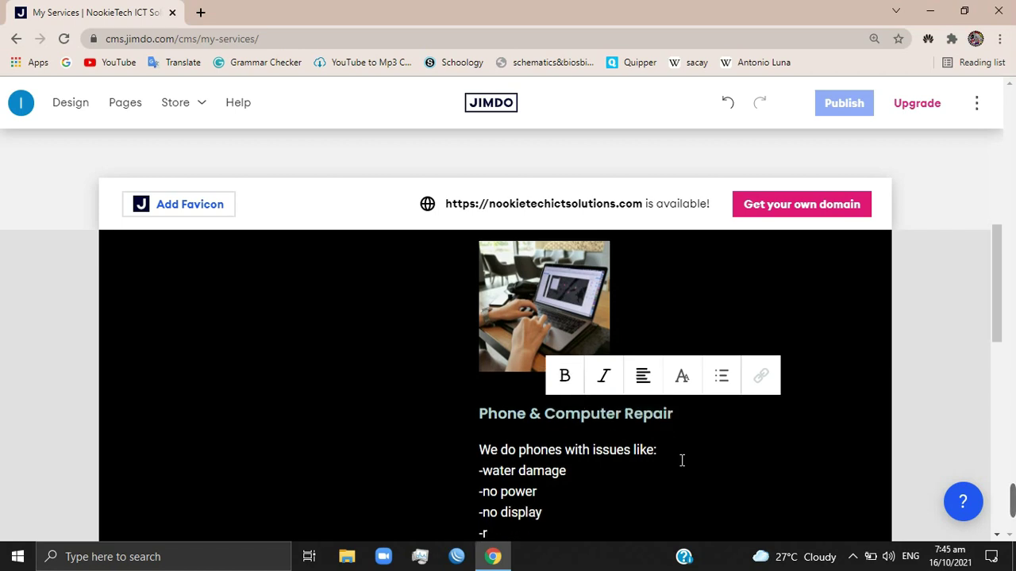
text(broken )
text(lcd)
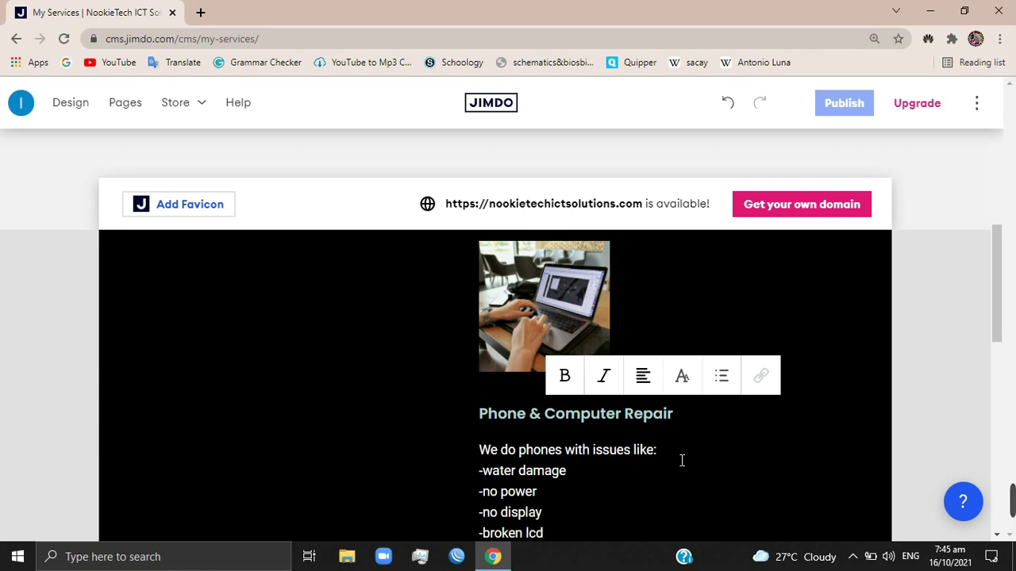
Add 'password unlock' and '-google mail bypass' lines to the phone issues list.
key(Return)
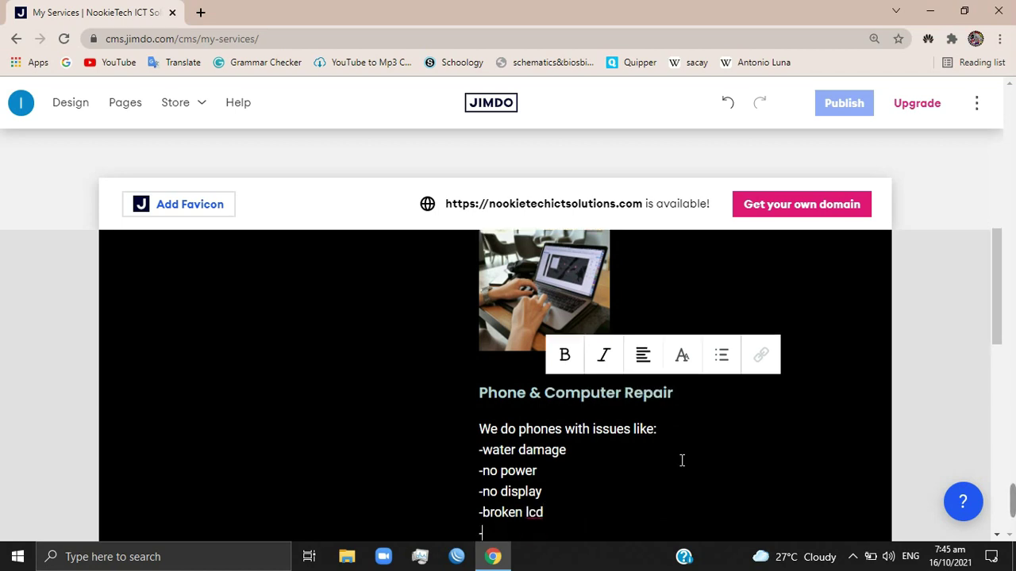
text(pas)
text(word)
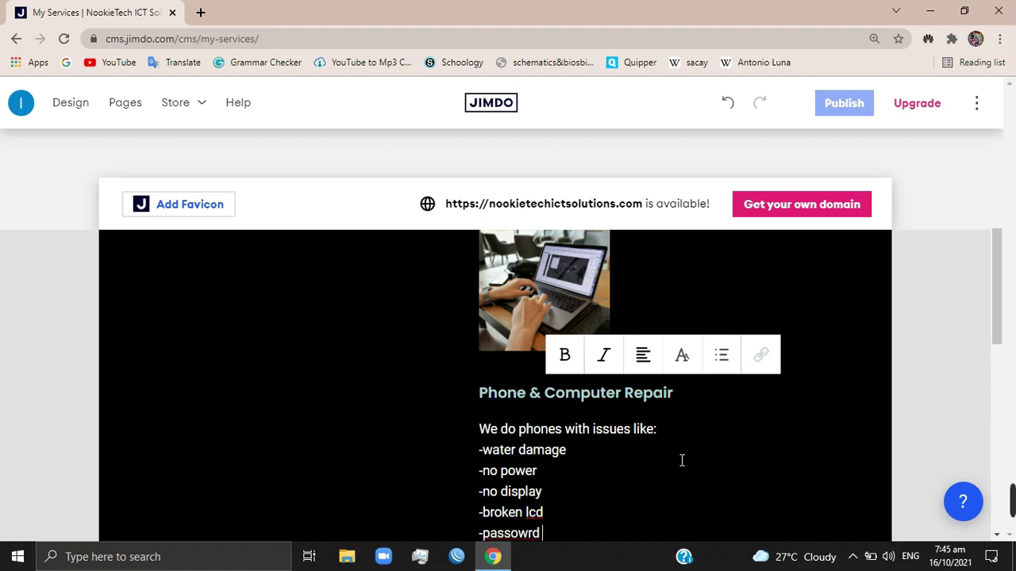
key(BackSpace)
key(BackSpace)
key(BackSpace)
key(BackSpace)
text(word )
text(unlock)
key(Return)
text(-)
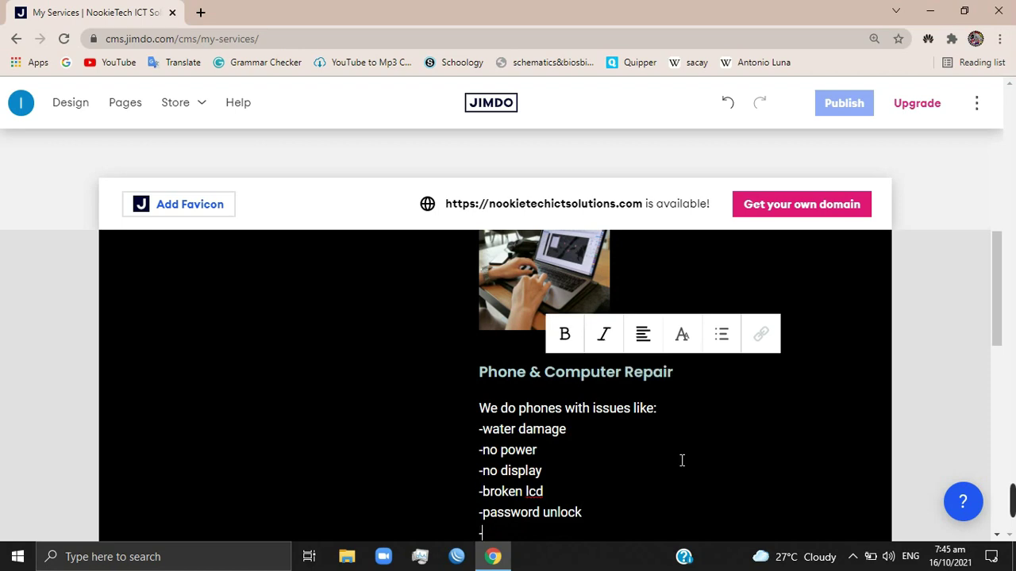
text(g)
key(BackSpace)
text(gl)
key(BackSpace)
text(oogle )
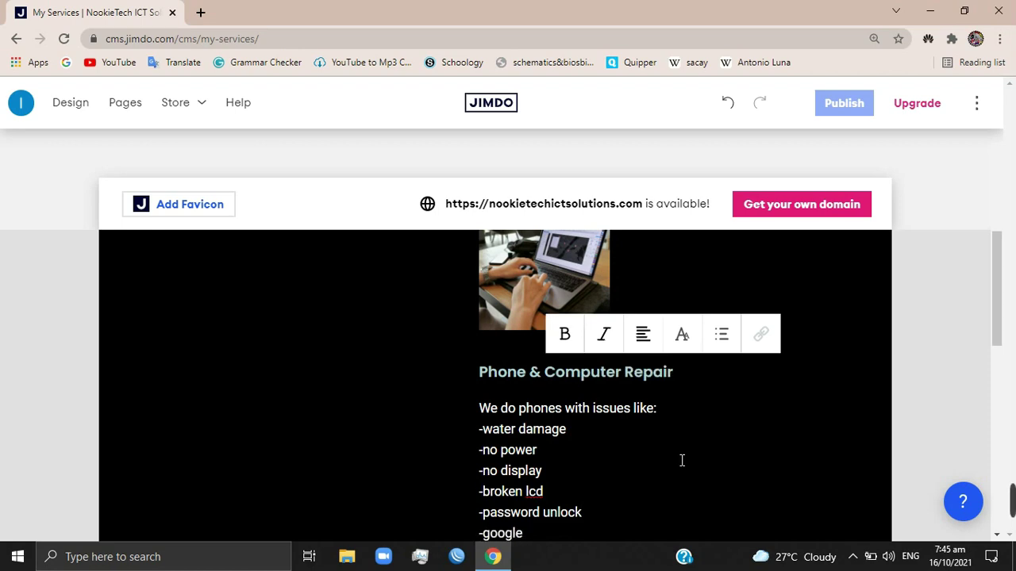
text(mail b)
text(ypass)
scroll(670, 460, down, 3)
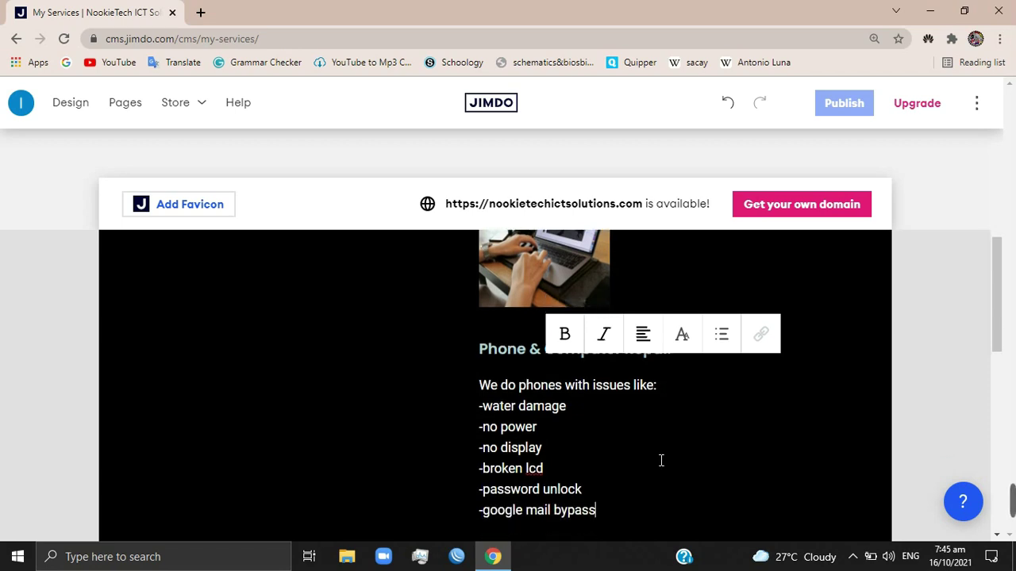
scroll(647, 394, up, 2)
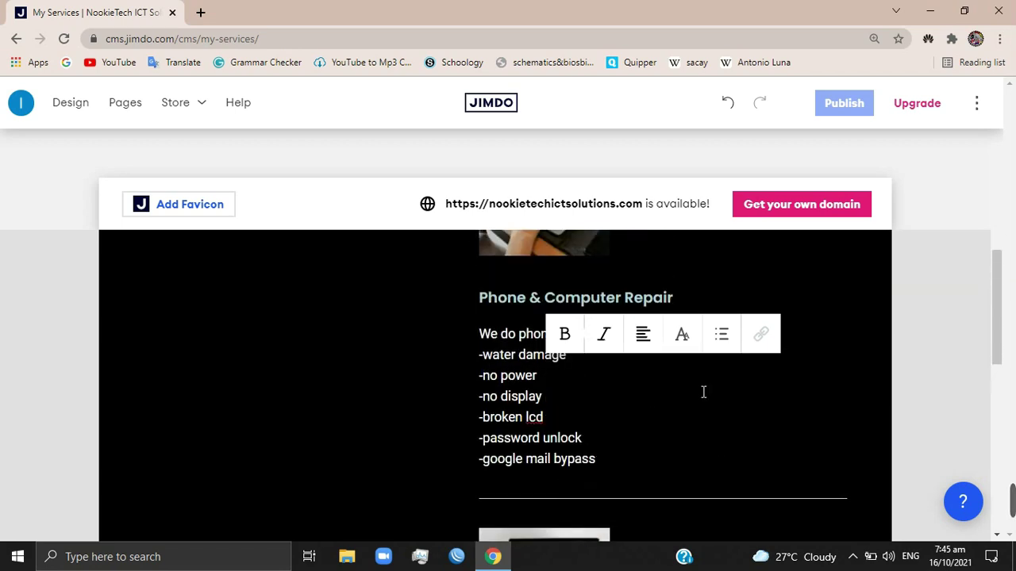
key(Return)
key(Return)
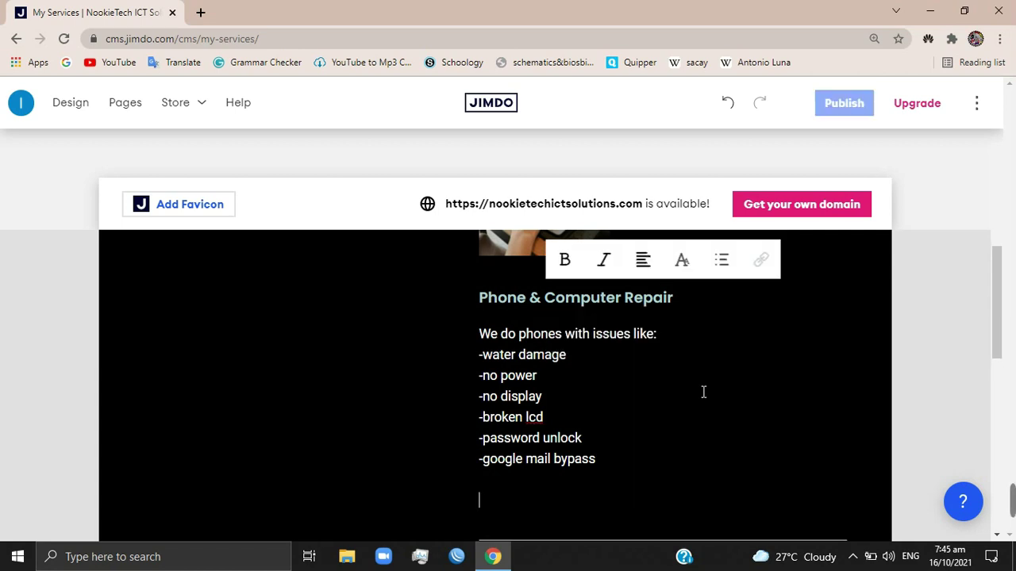
key(BackSpace)
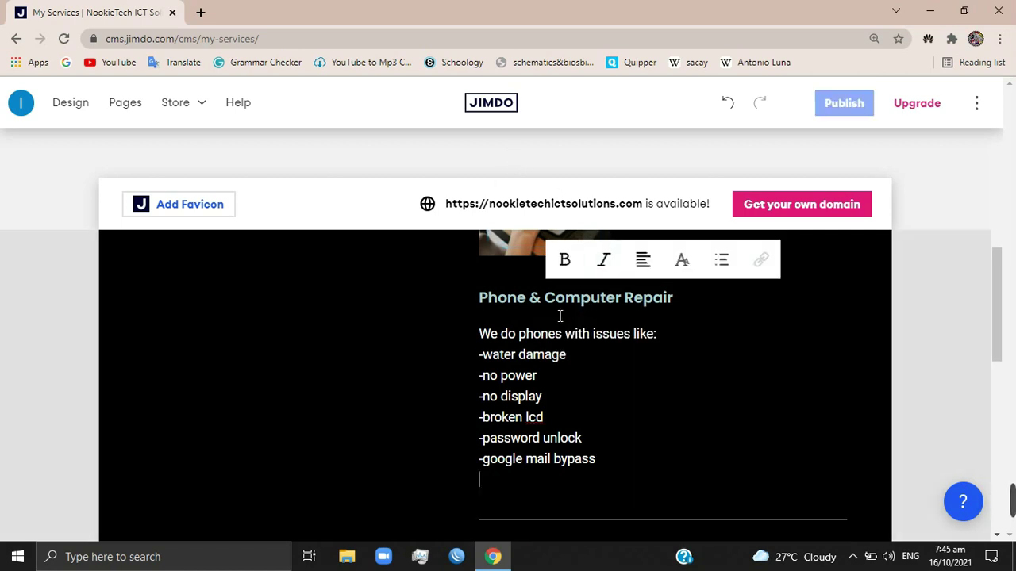
Add '& computers' plus RAM and SSD upgrade, motherboard, gpu, keyboard/battery and lcd screen lines.
text(& )
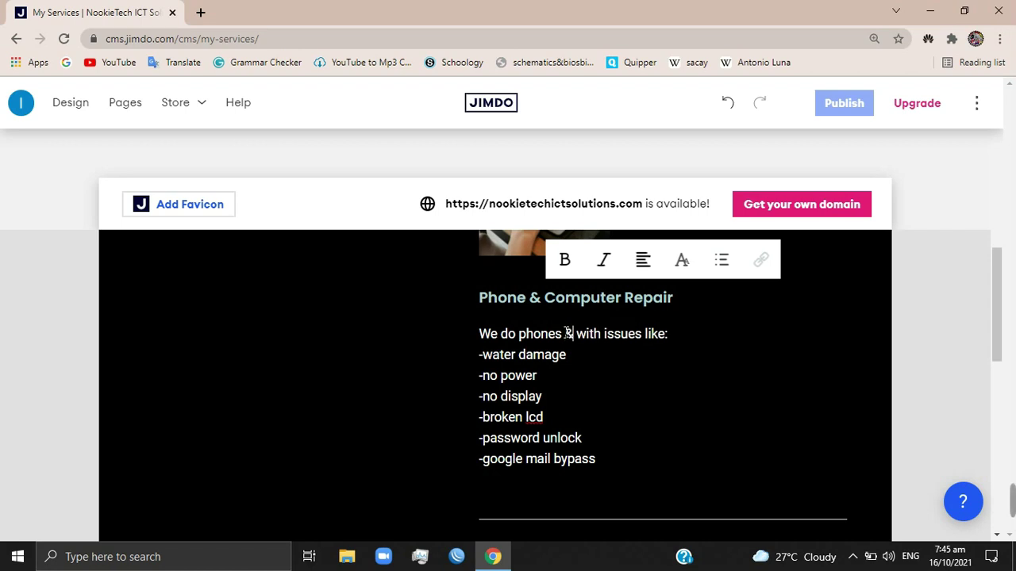
text(compu)
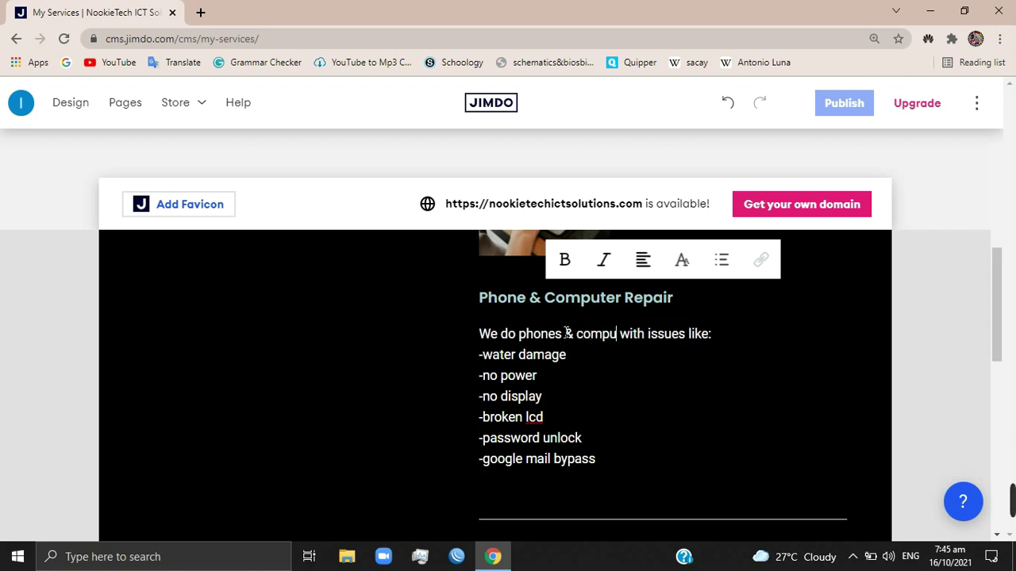
text(ters)
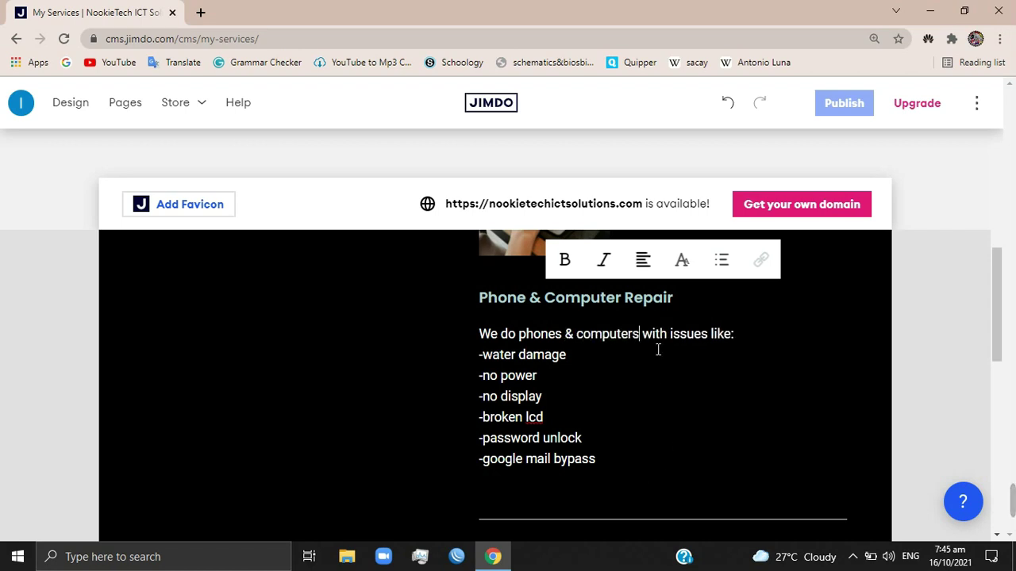
key(Return)
text(-)
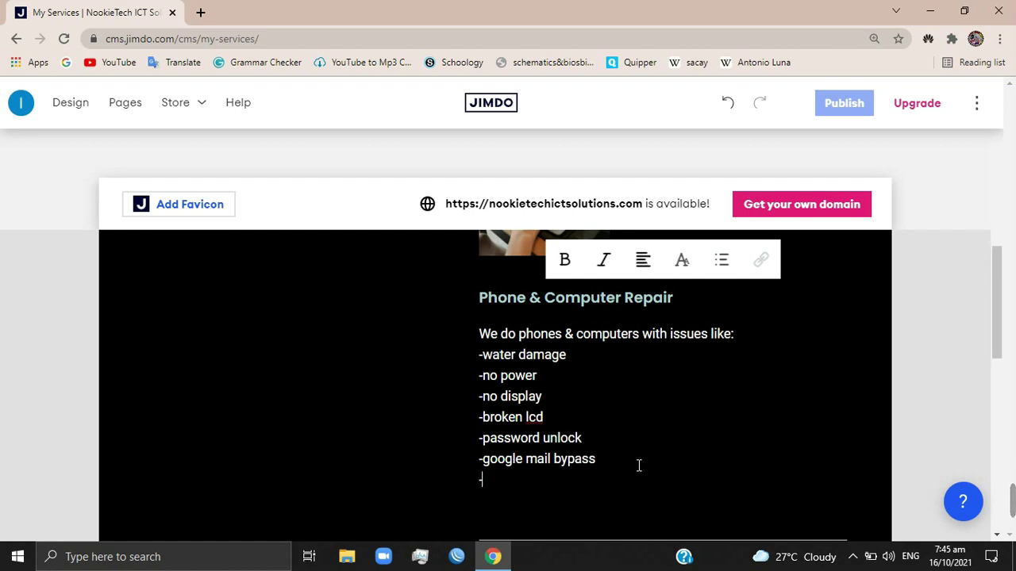
text(RAM )
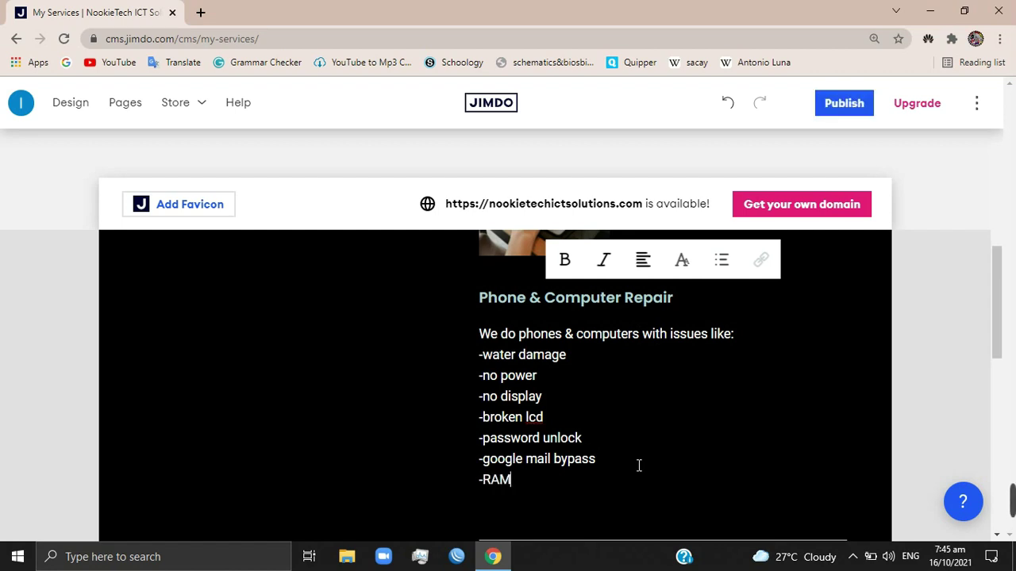
text(and S)
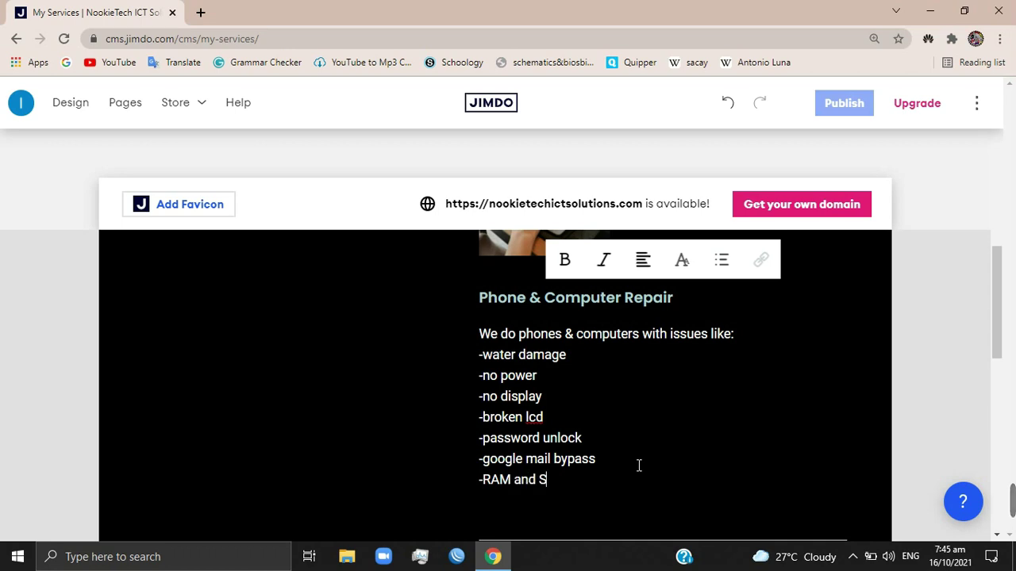
text(SD upgrade)
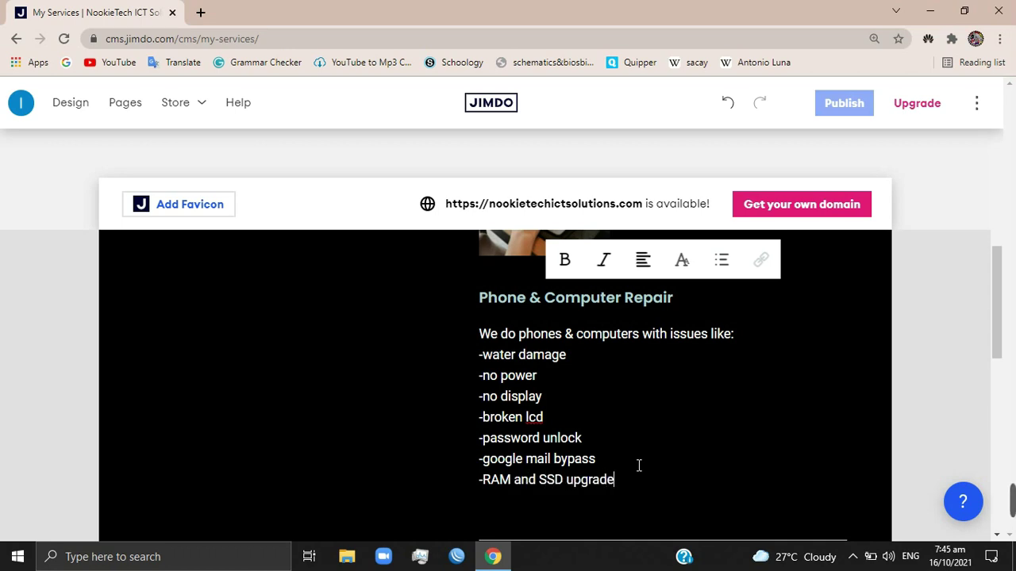
key(Return)
text(-boar)
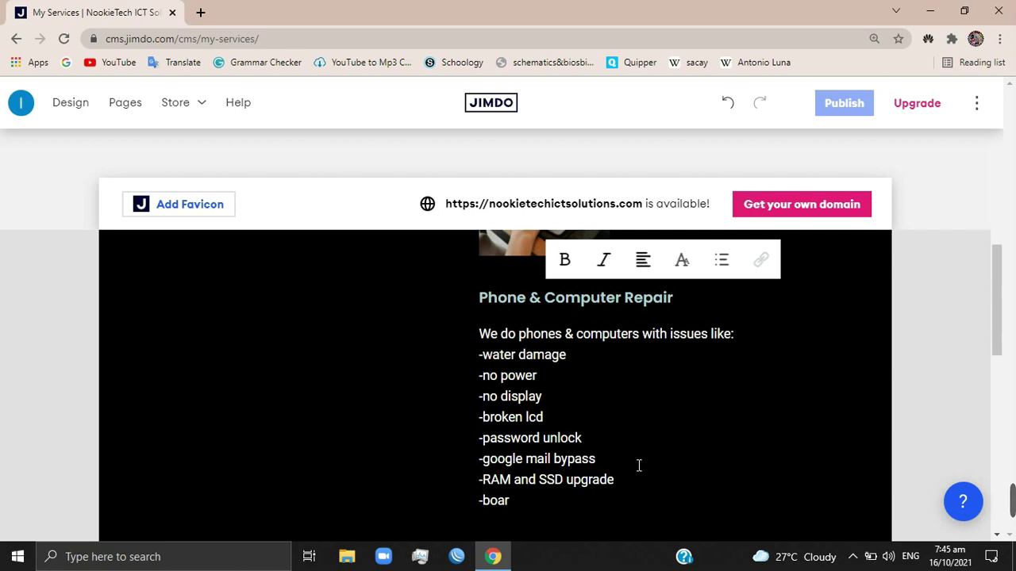
text(d repair)
key(BackSpace)
key(BackSpace)
key(BackSpace)
key(BackSpace)
key(BackSpace)
key(BackSpace)
key(BackSpace)
key(BackSpace)
key(BackSpace)
key(BackSpace)
key(BackSpace)
text(mother)
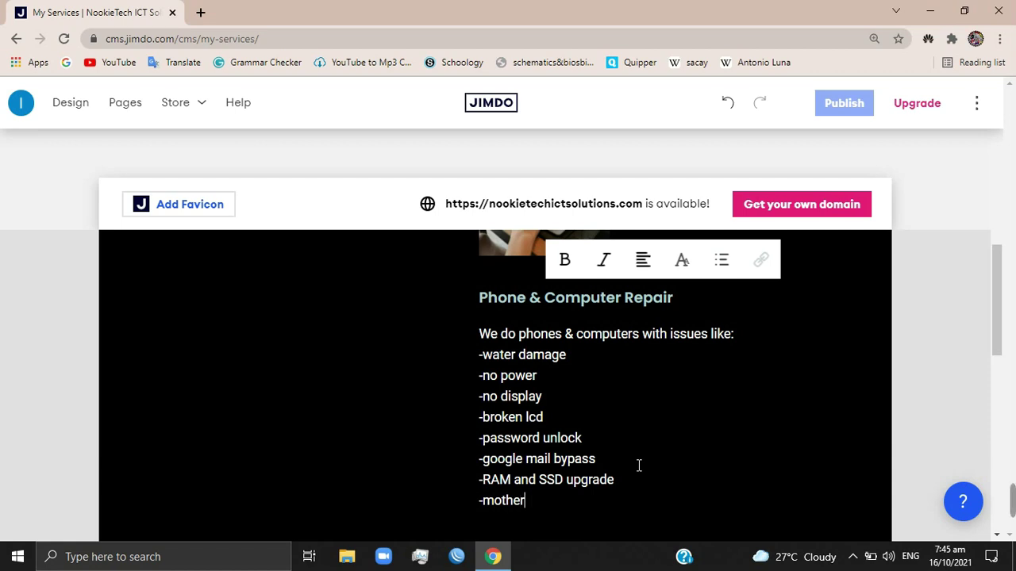
text(board repair )
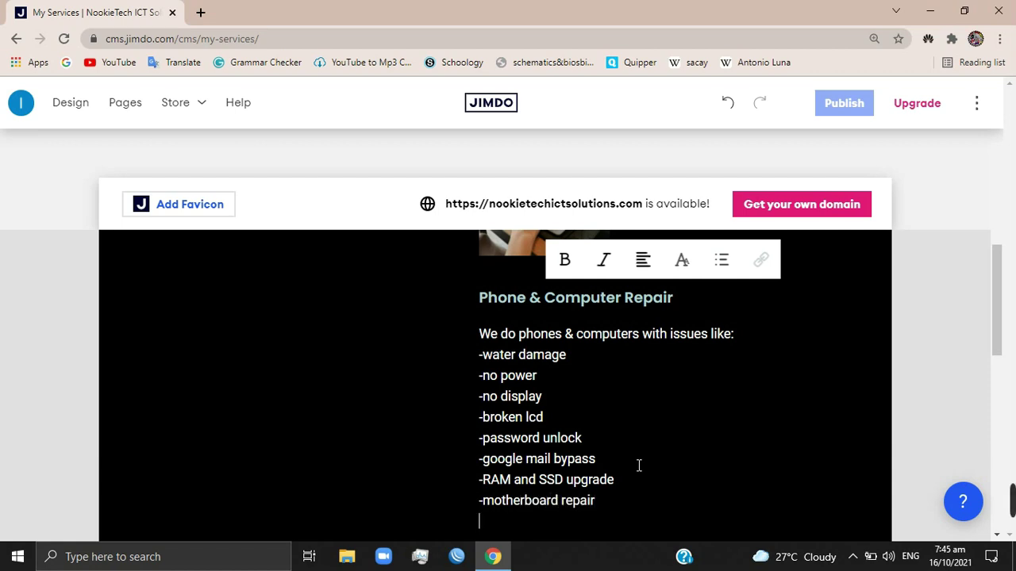
text(-gpu rep)
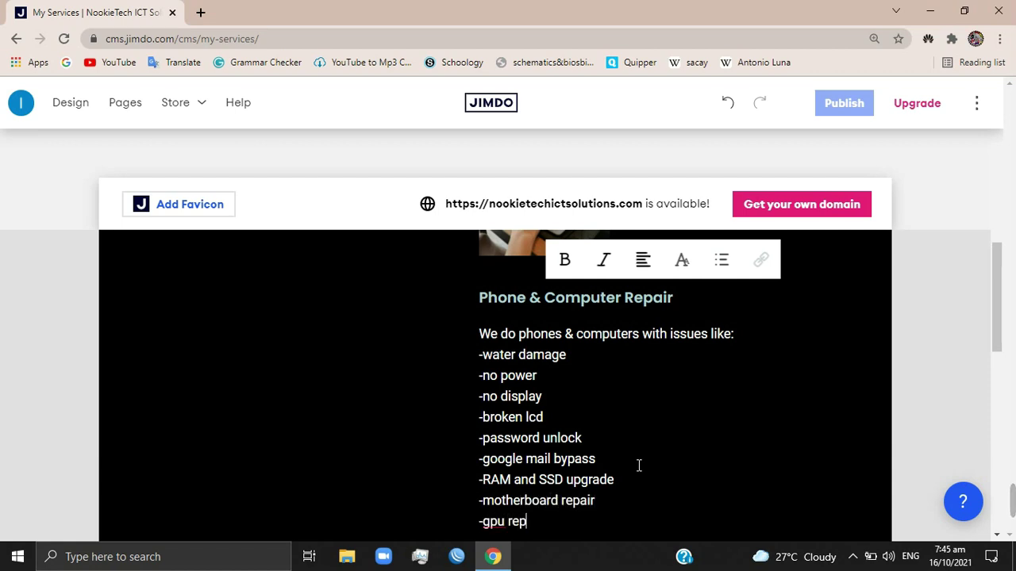
text(air)
key(Return)
text(-)
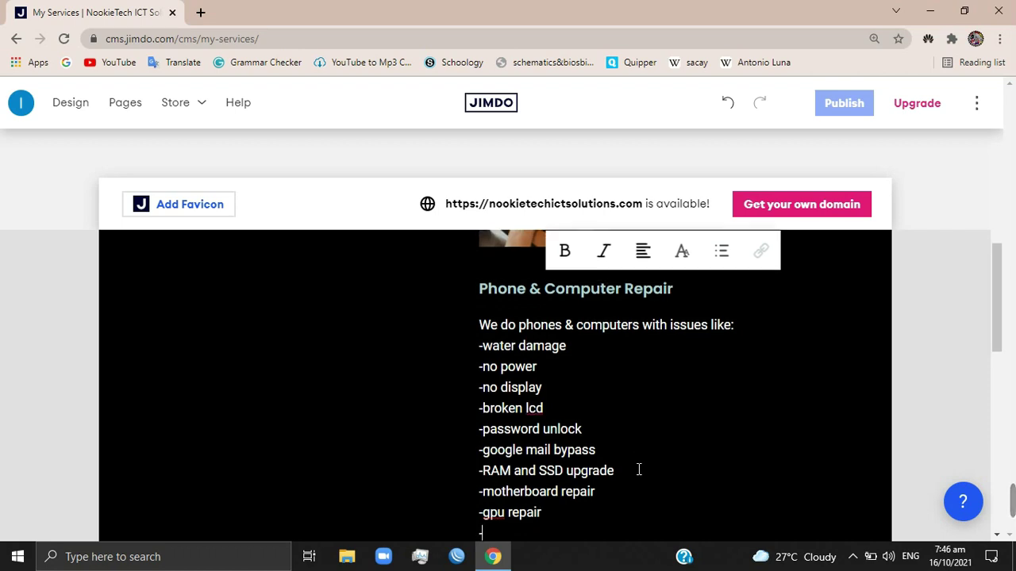
text(-keybo)
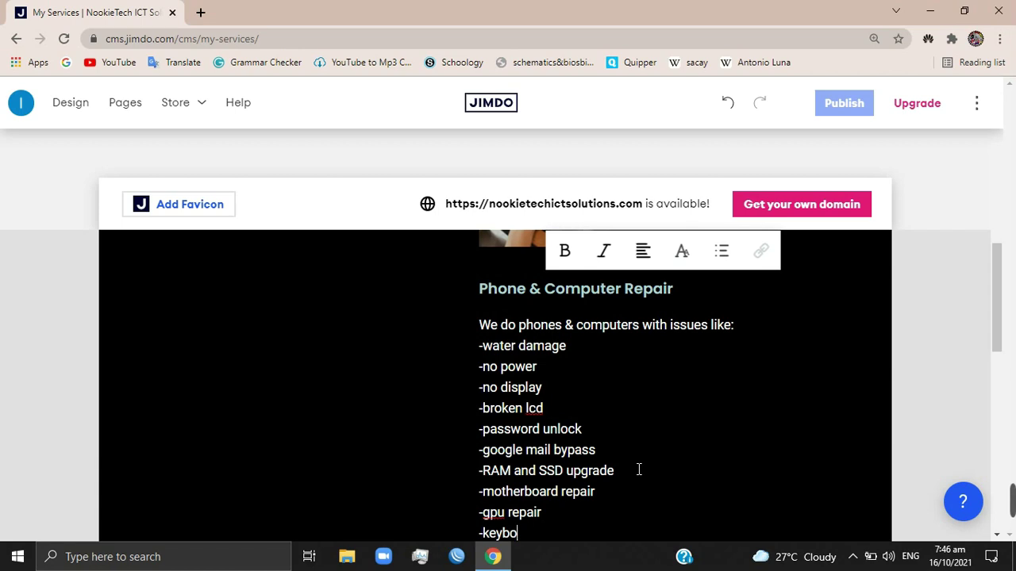
text(ard andbatte)
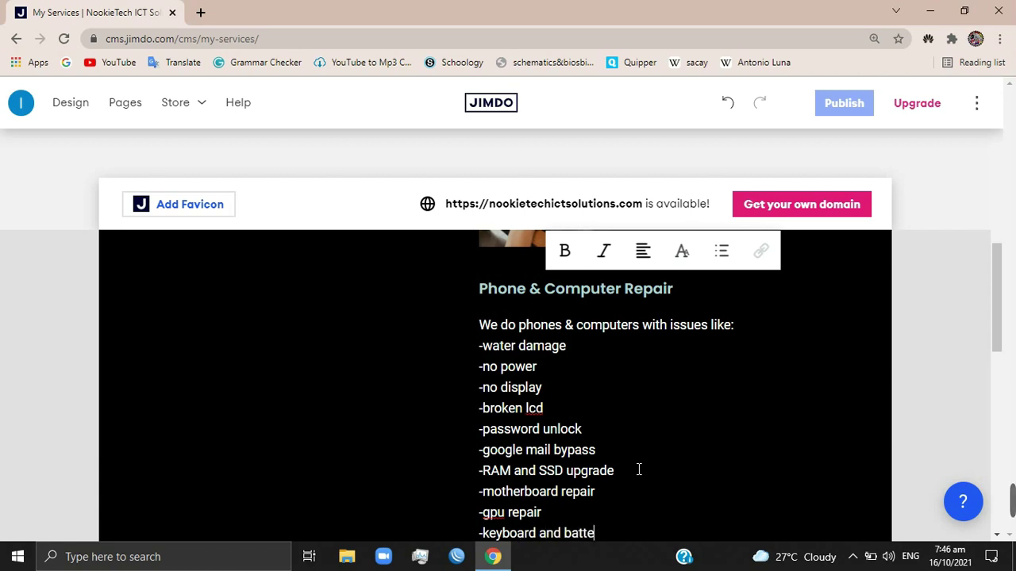
text(ry replacement)
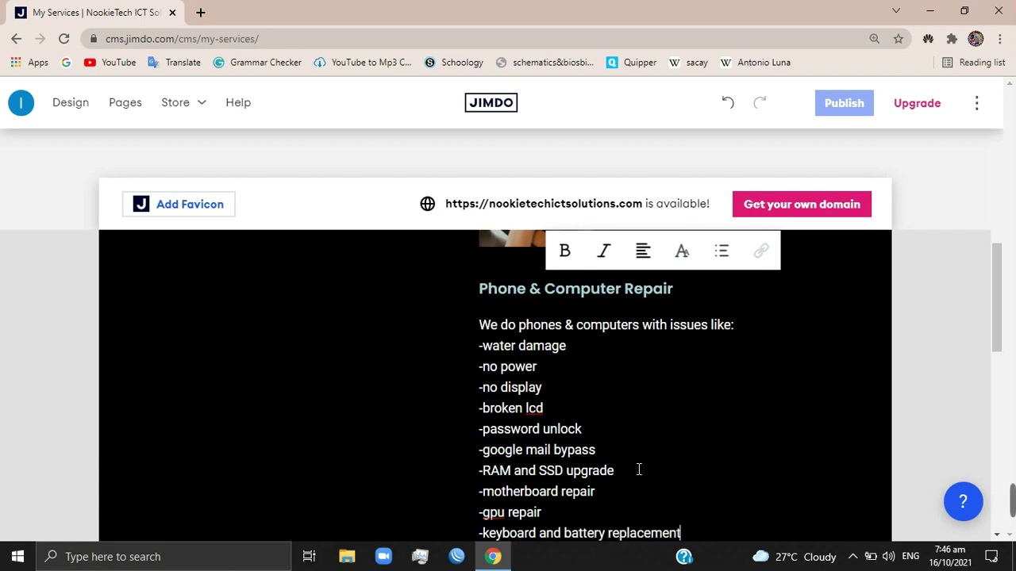
key(Return)
text(-lc)
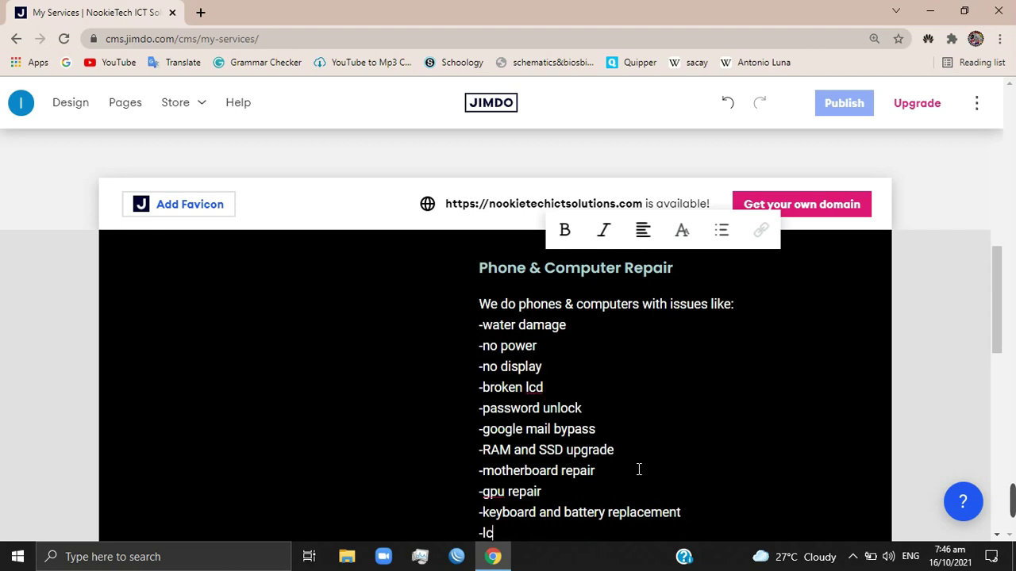
text(d screen r)
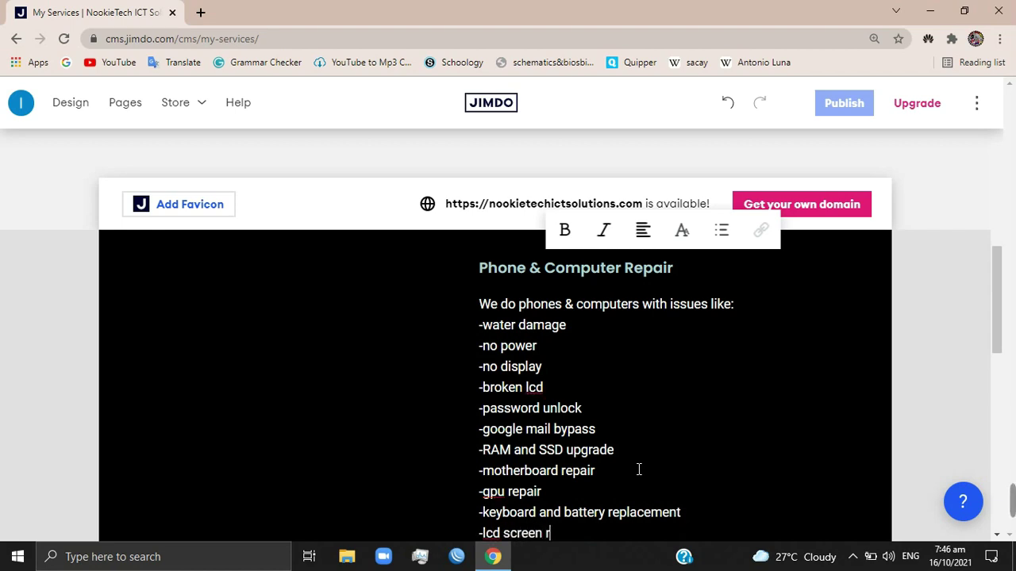
text(eplacements)
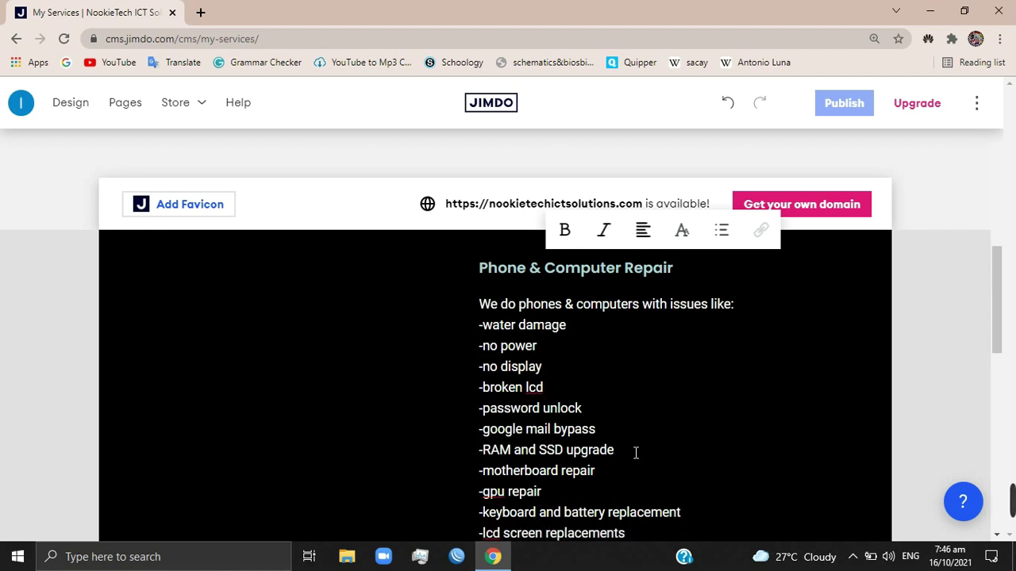
Replace the next service block's heading with 'Prepaid & Postpaid Internet Connection'.
scroll(639, 468, down, 1)
scroll(637, 464, down, 3)
scroll(619, 445, down, 2)
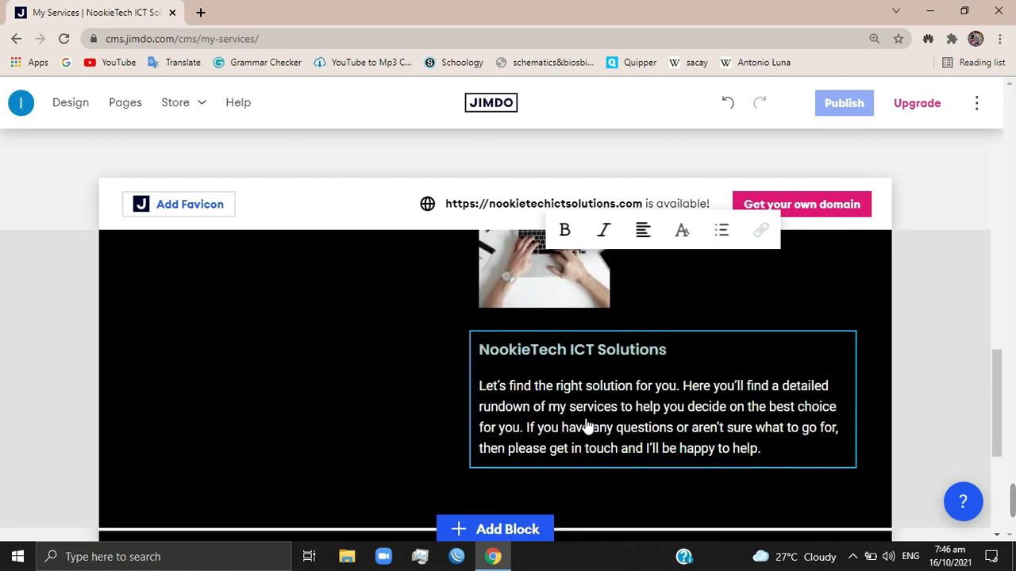
click(596, 349)
double_click(638, 349)
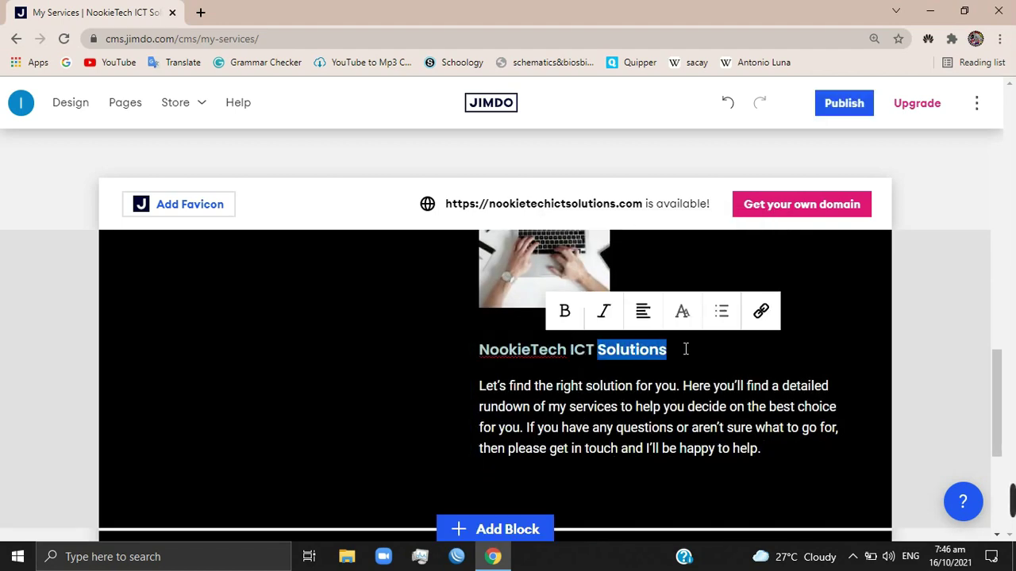
drag(685, 349, 460, 349)
click(454, 347)
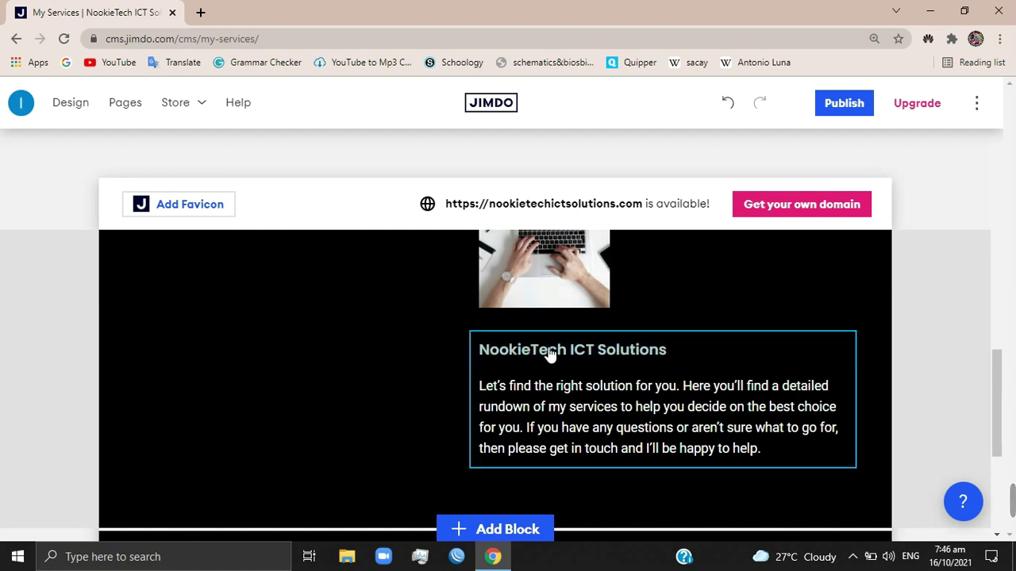
drag(664, 344, 482, 343)
key(BackSpace)
text(Pe)
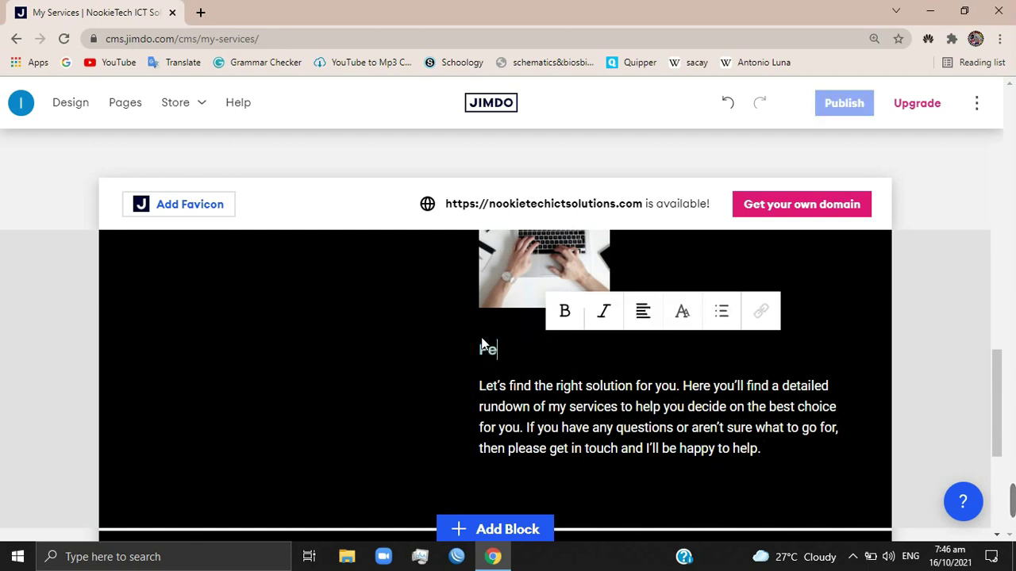
key(BackSpace)
text(repaid )
text(& Interne)
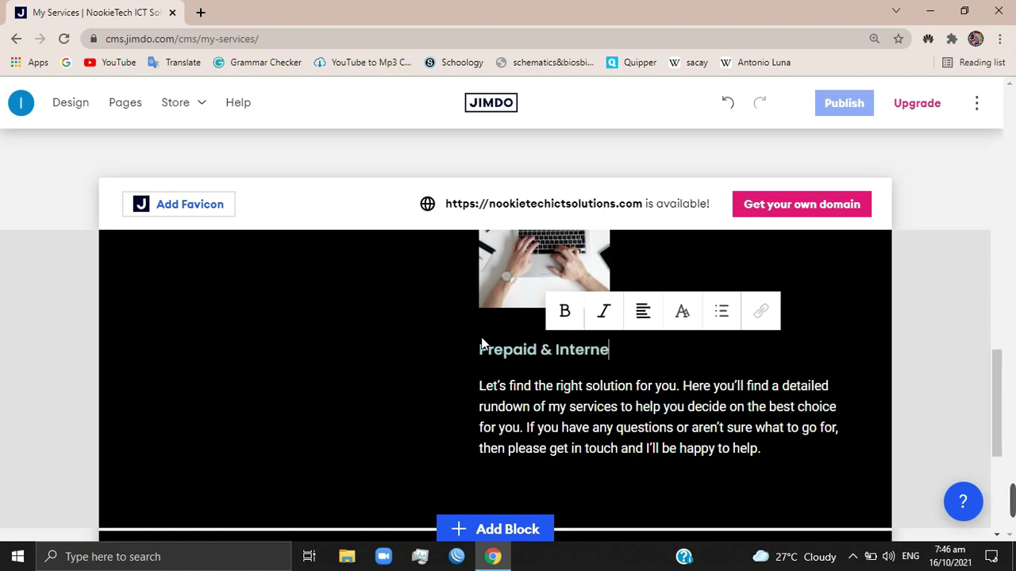
text(t)
key(BackSpace)
key(BackSpace)
key(BackSpace)
key(BackSpace)
key(BackSpace)
key(BackSpace)
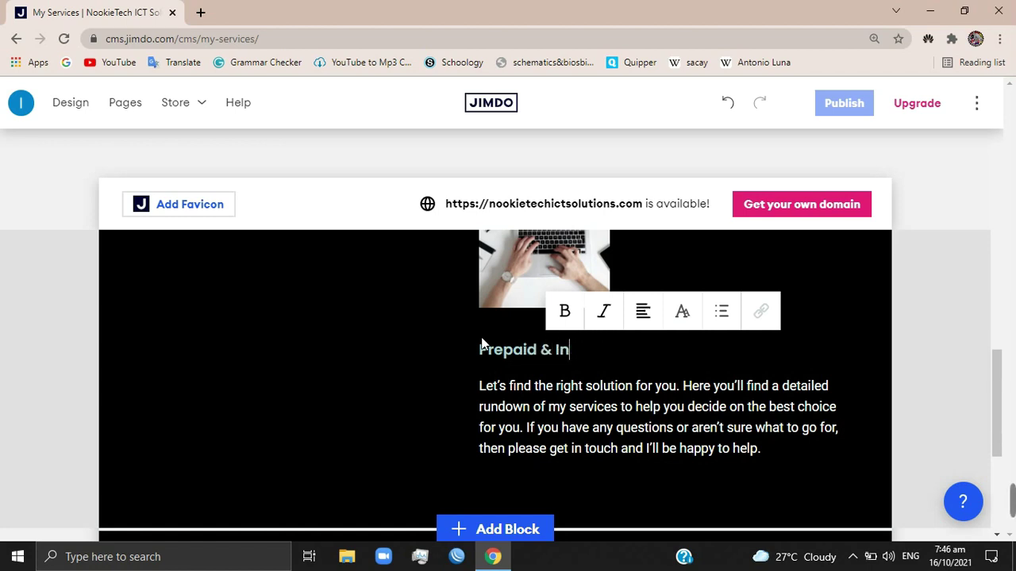
key(BackSpace)
key(BackSpace)
text(Postpa)
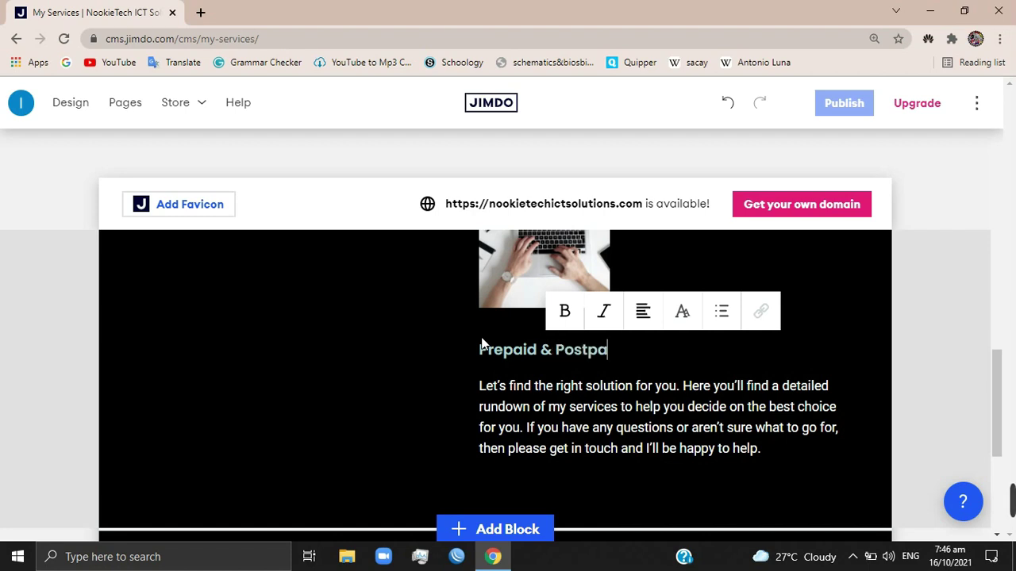
text(ie)
key(BackSpace)
text(d)
text( Internet Co)
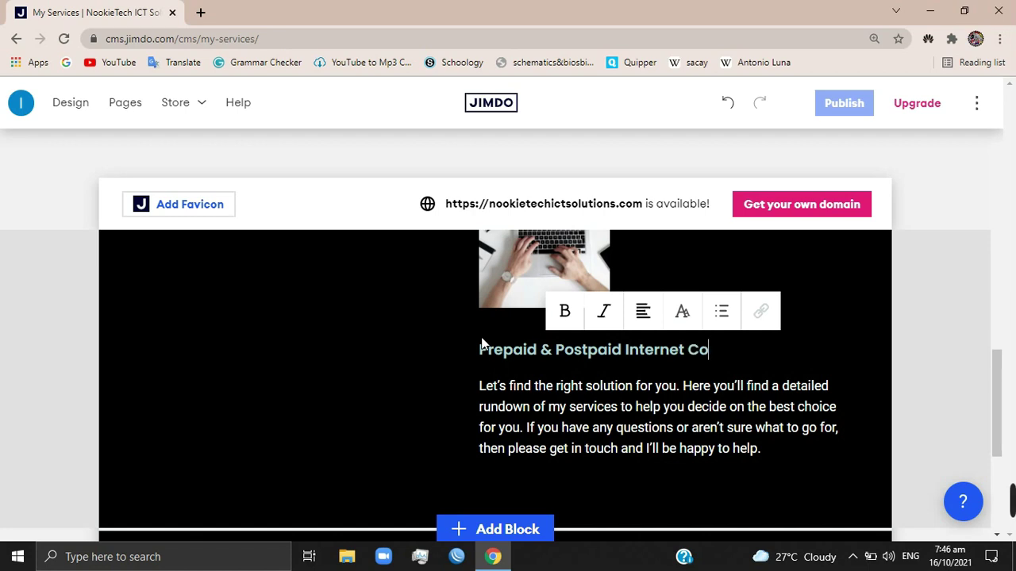
text(nnection)
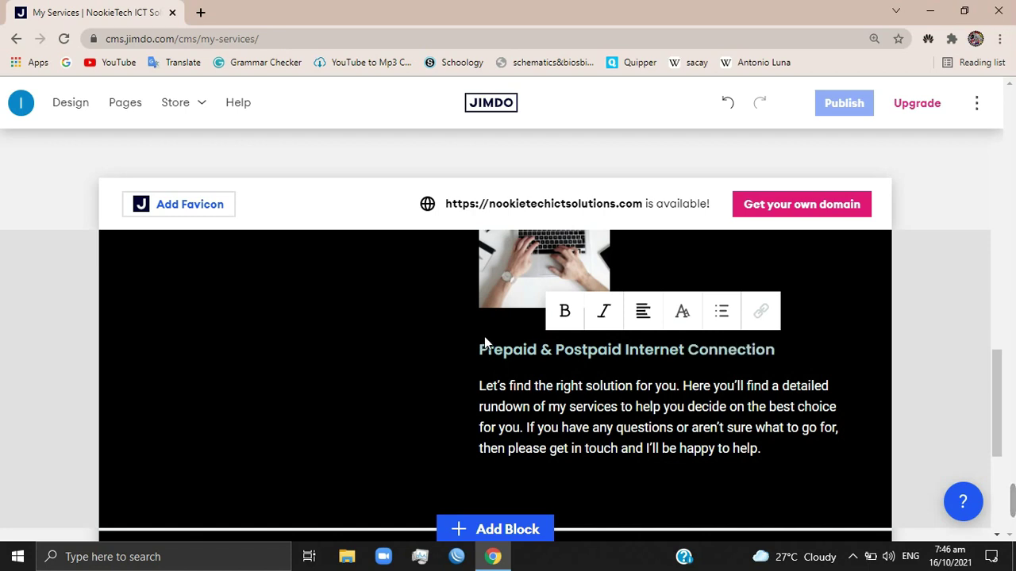
Replace the placeholder paragraph with the heading line 'For Prepaid:'.
key(ctrl+a)
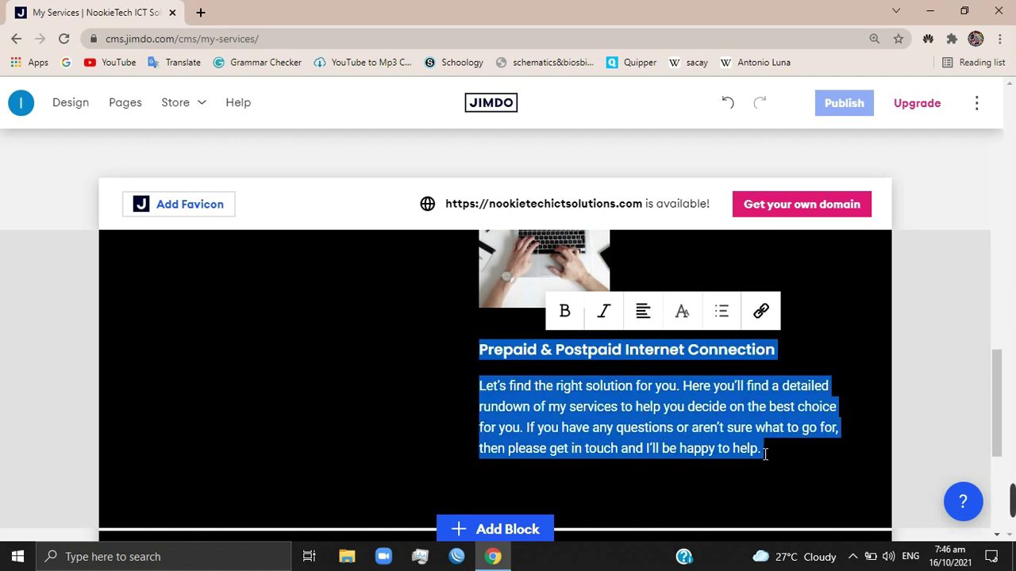
drag(764, 454, 466, 382)
text(F)
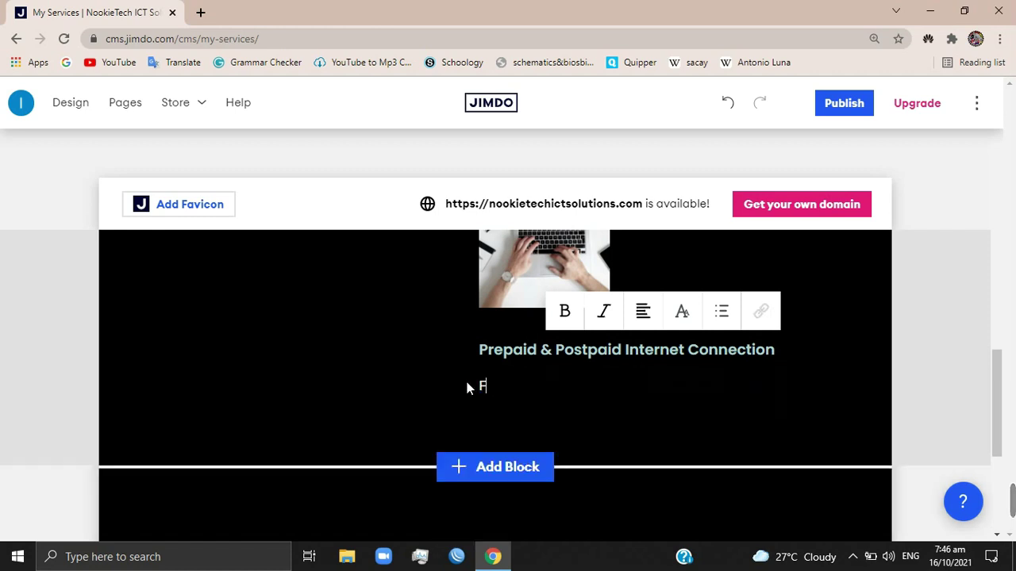
text(or Preap)
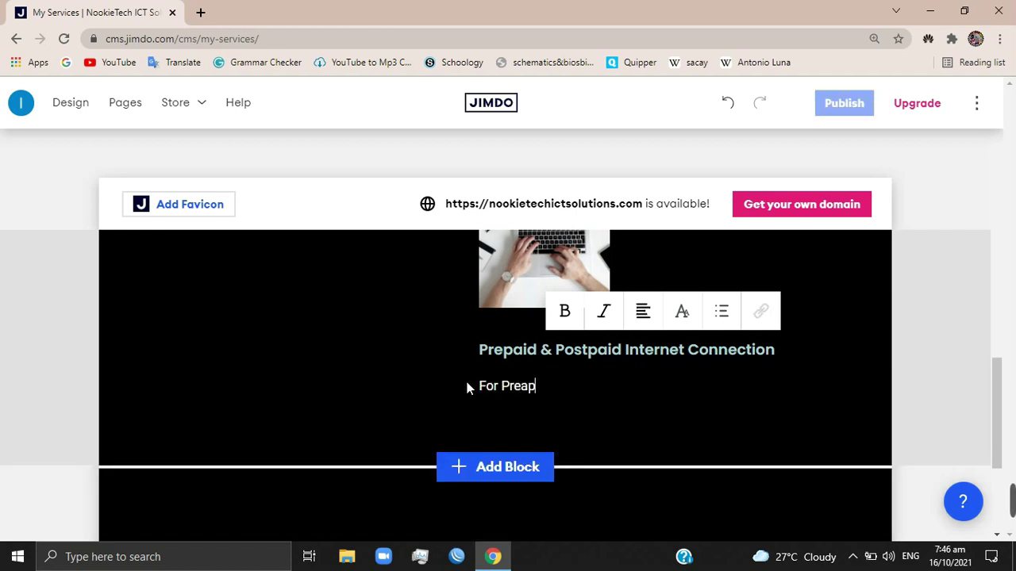
key(BackSpace)
key(BackSpace)
text(paid)
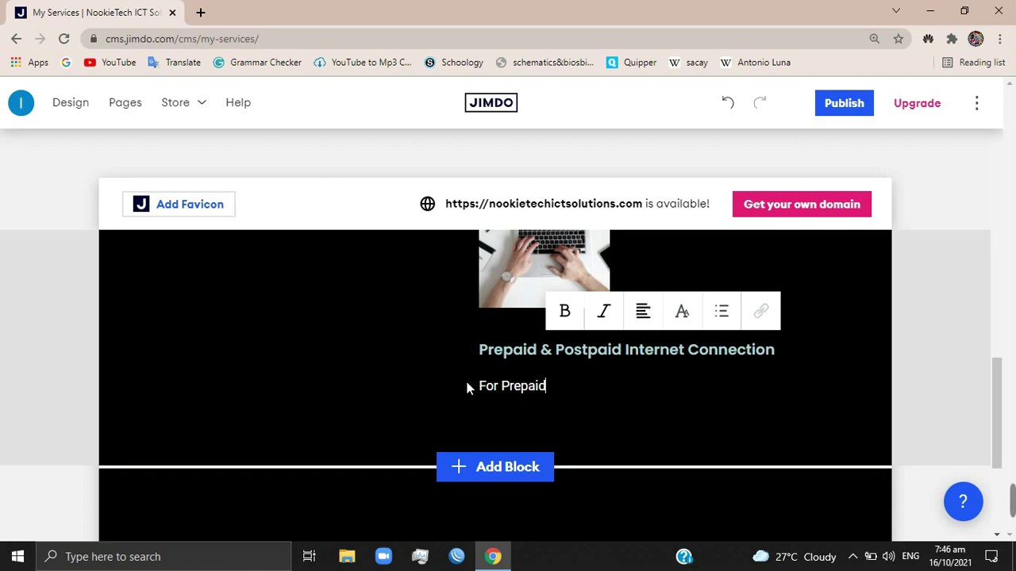
text(:)
key(Return)
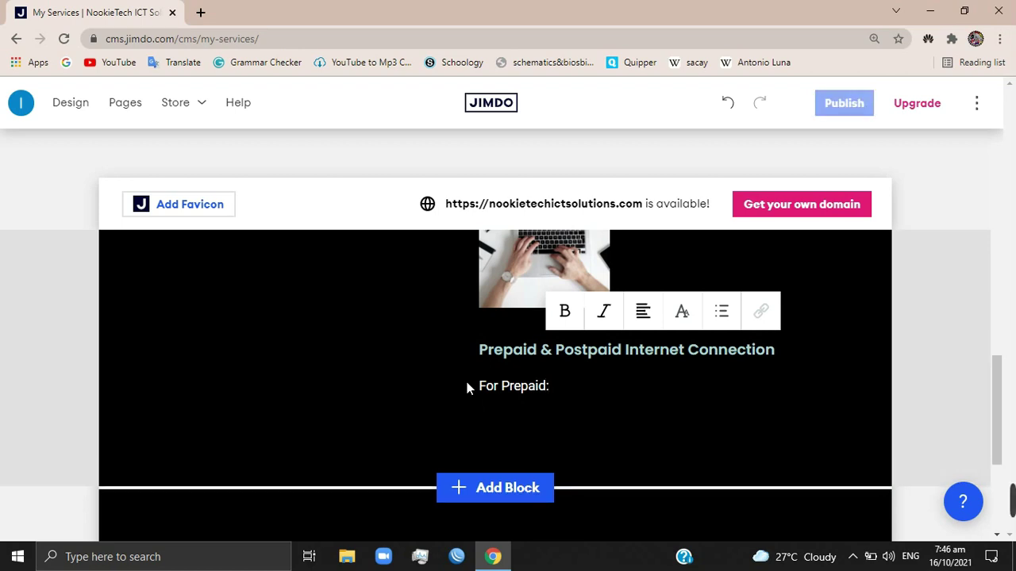
Add the line 'We have debranded and openline modems with or with out external antenna'.
text(We have )
text(o)
key(BackSpace)
text(o)
key(BackSpace)
text(d)
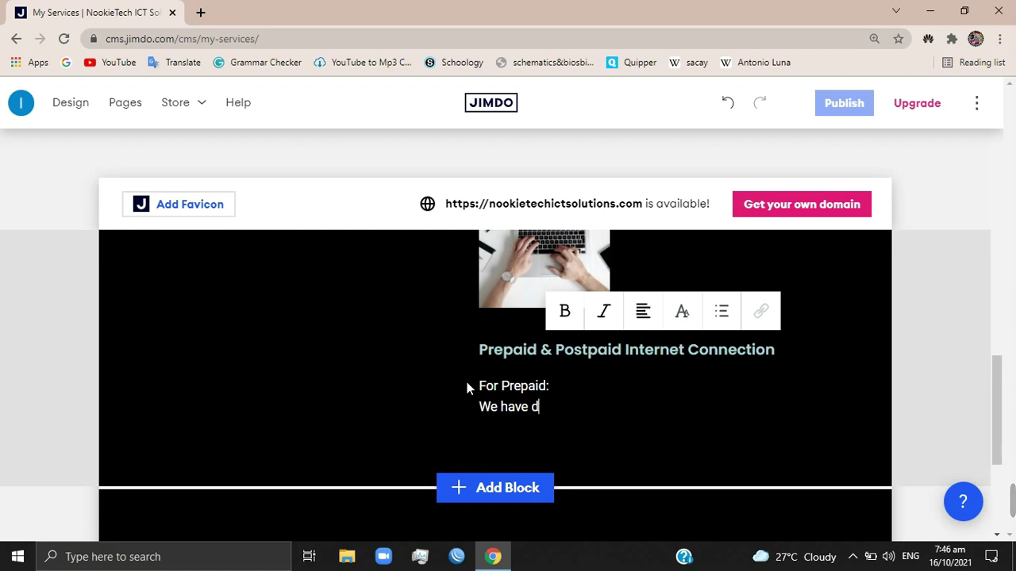
text(ebranded and)
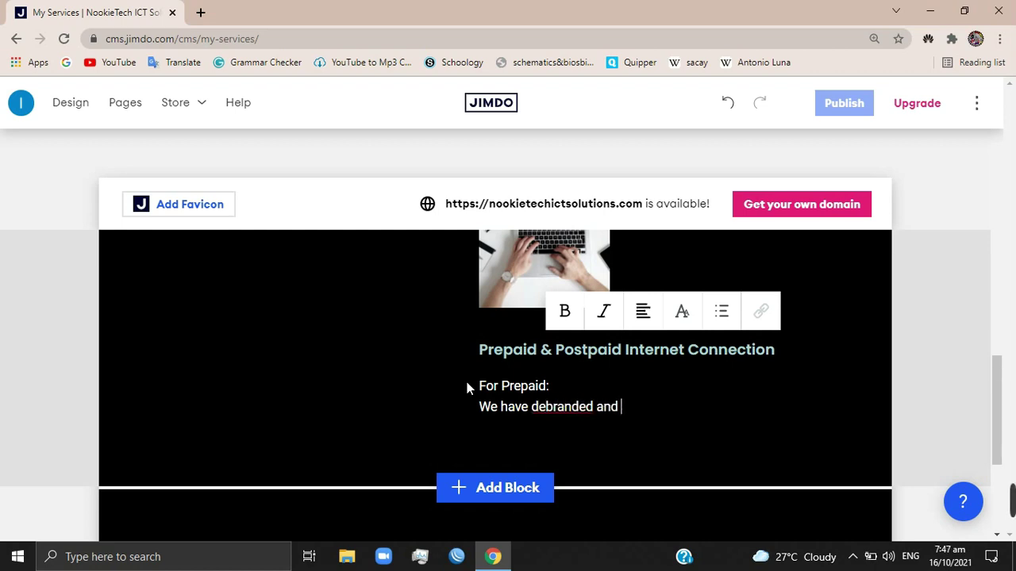
text( openline modems )
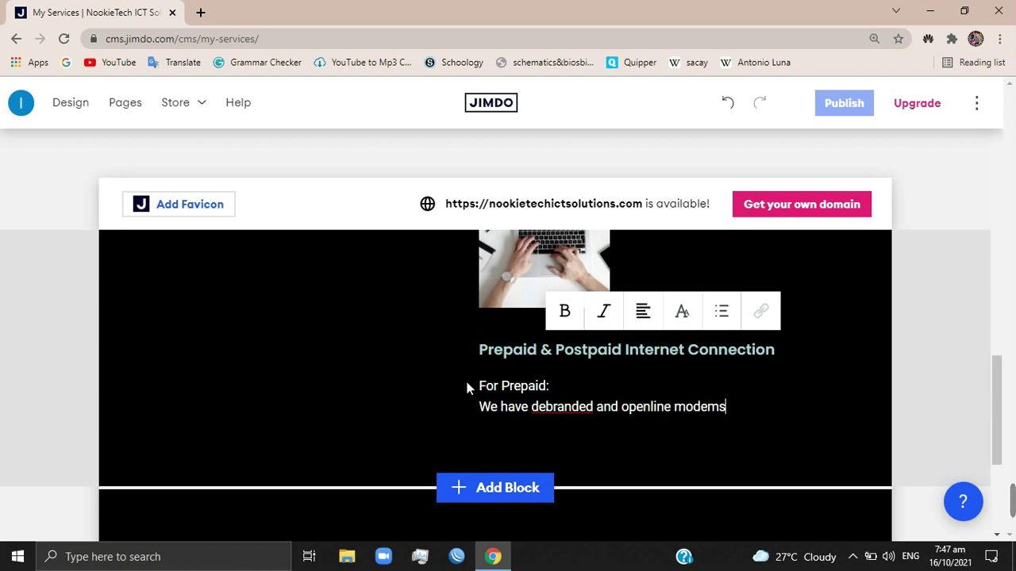
text(with extern)
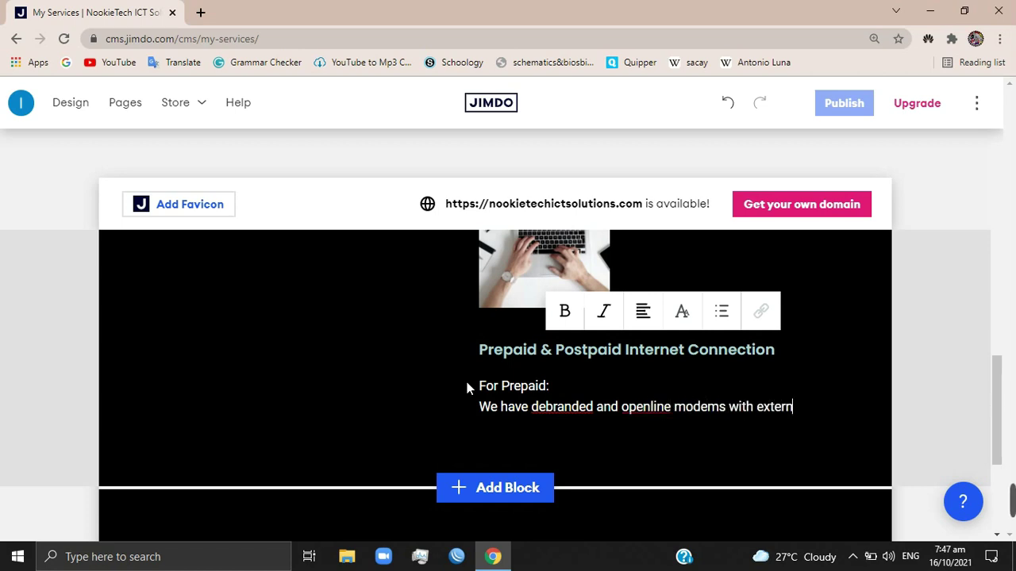
text(al a)
key(BackSpace)
key(BackSpace)
key(BackSpace)
key(BackSpace)
key(BackSpace)
key(BackSpace)
key(BackSpace)
text(or wit)
text(h out e)
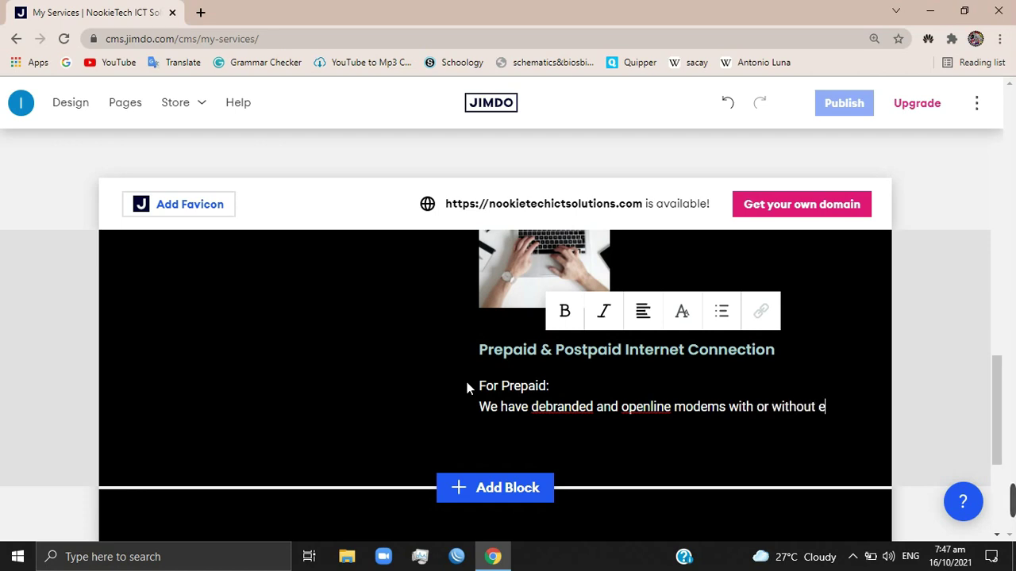
text(xternal ant)
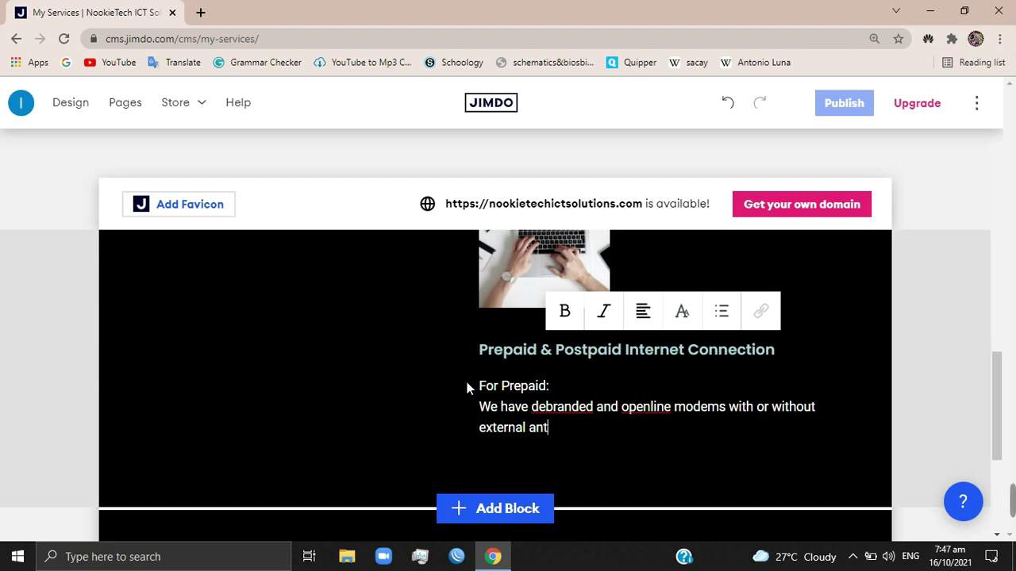
text(enna)
Dash-prefix the modem line and add '-prepaid and post sim cards are also available'.
key(Return)
text(W)
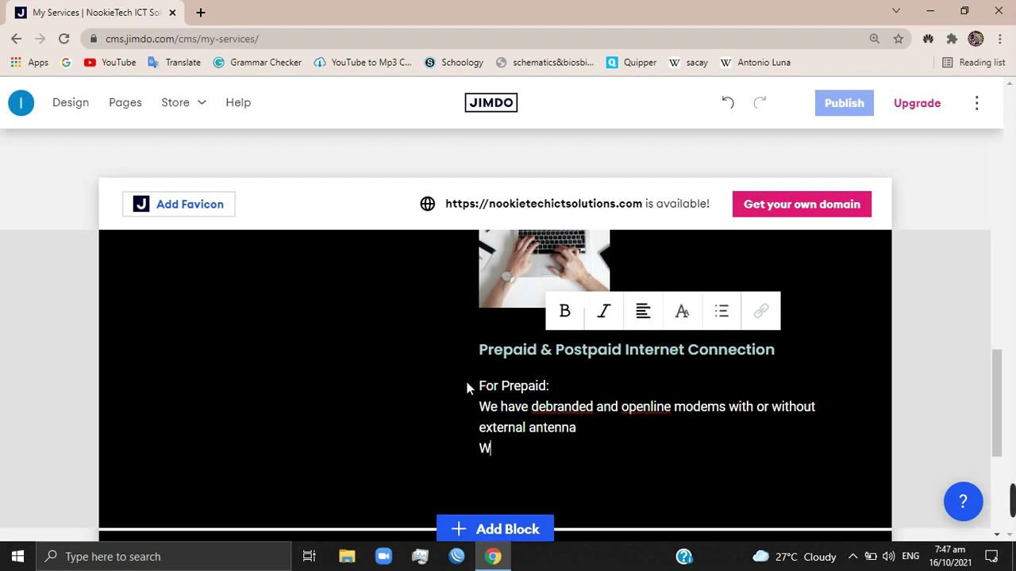
key(BackSpace)
click(480, 406)
text(-)
click(500, 448)
text(-)
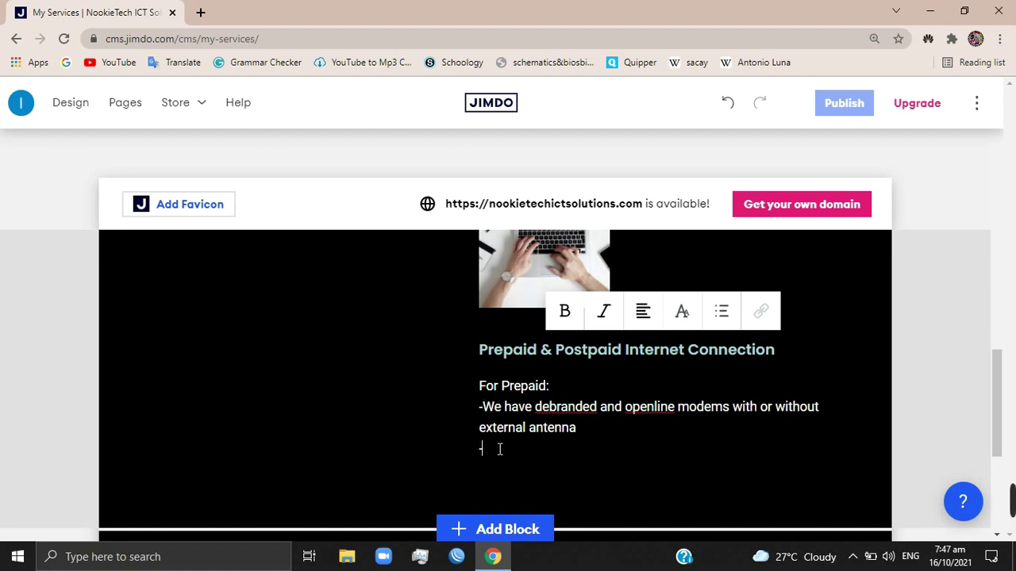
text(poj)
key(BackSpace)
key(BackSpace)
text(repaid)
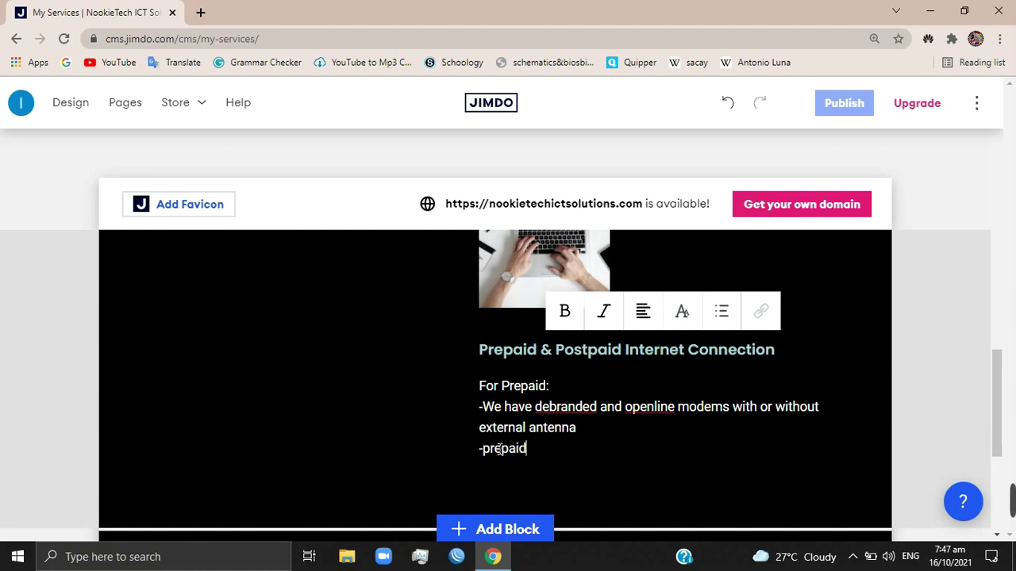
text( and post si)
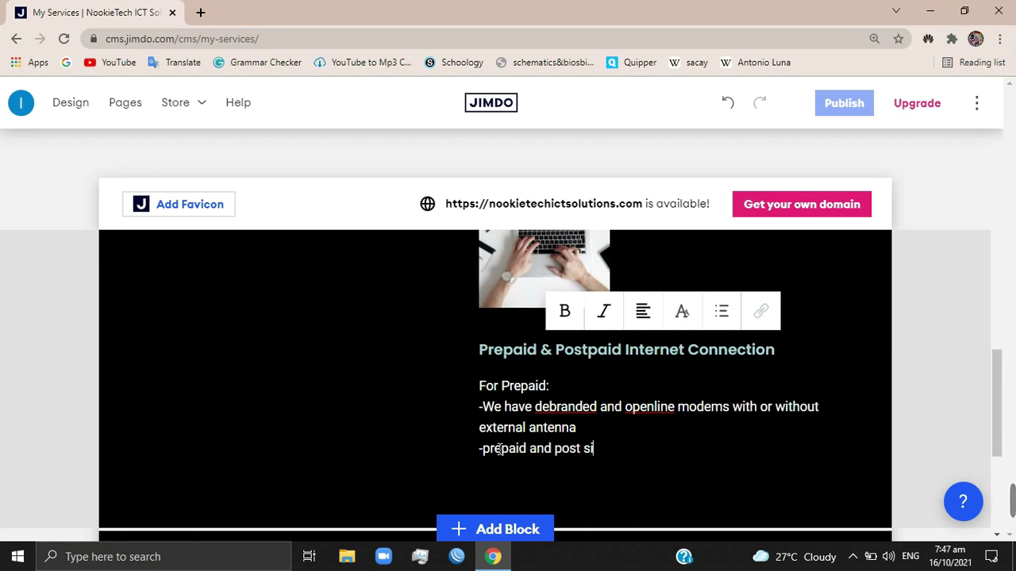
text(m cards ar)
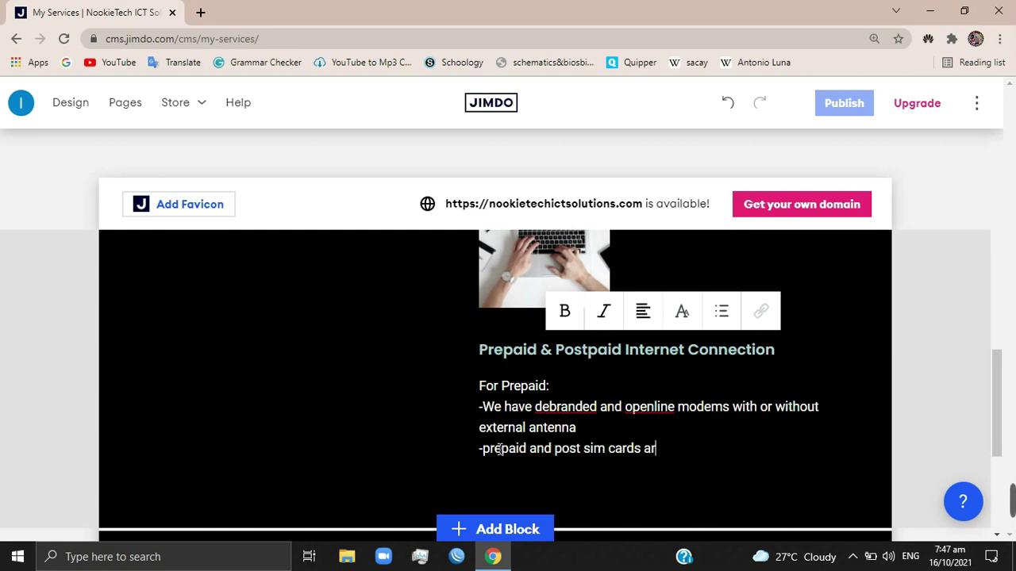
text(e also avail)
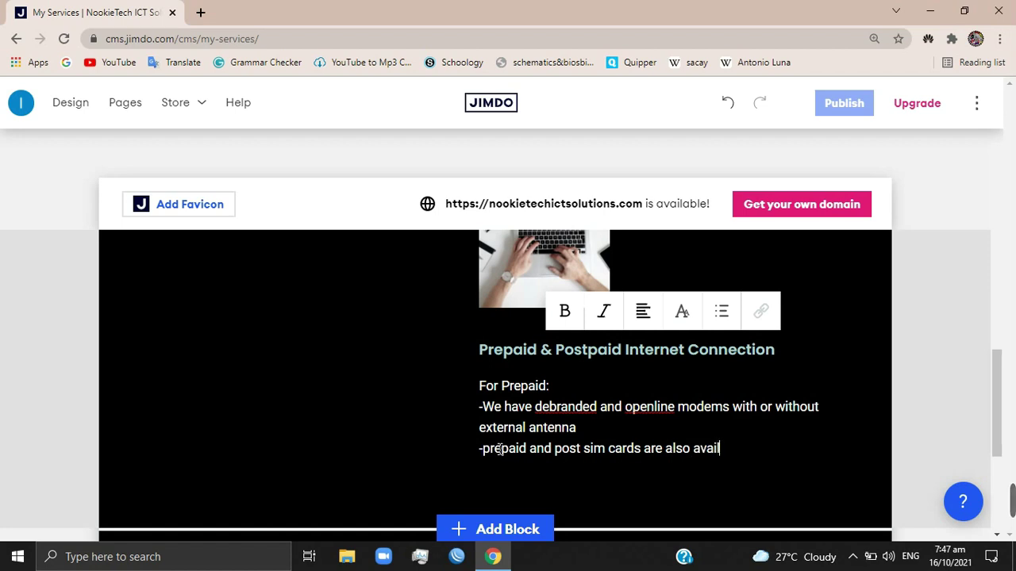
text(able)
key(Return)
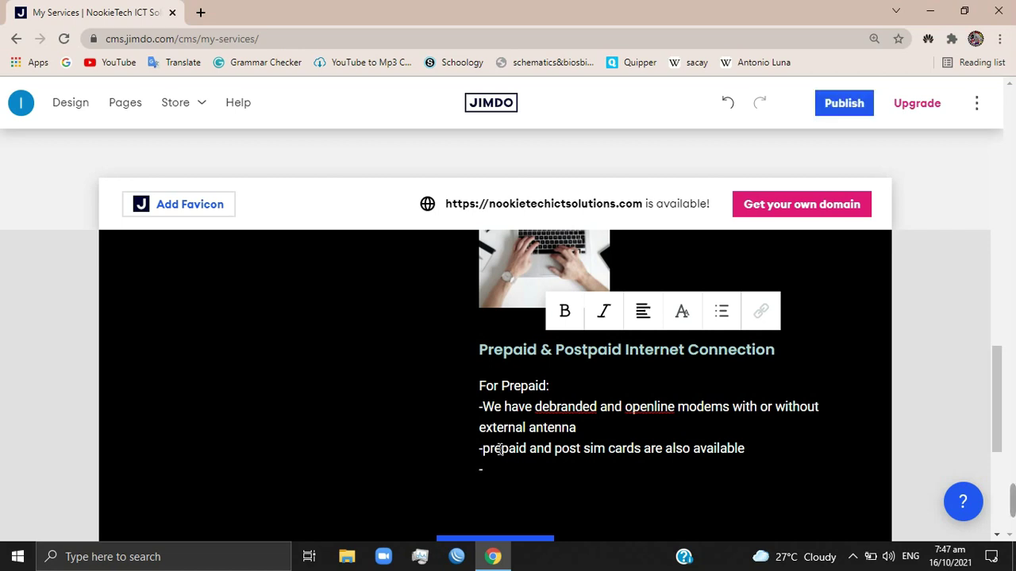
Add lines for hotspot and p2p connection and wire connection availability.
text(hotspot)
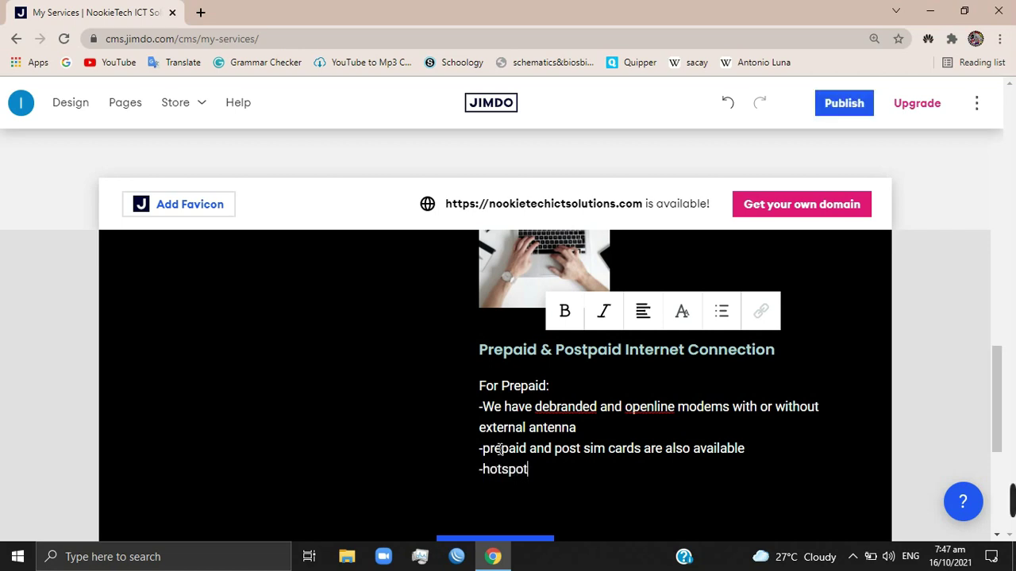
text( and p2p)
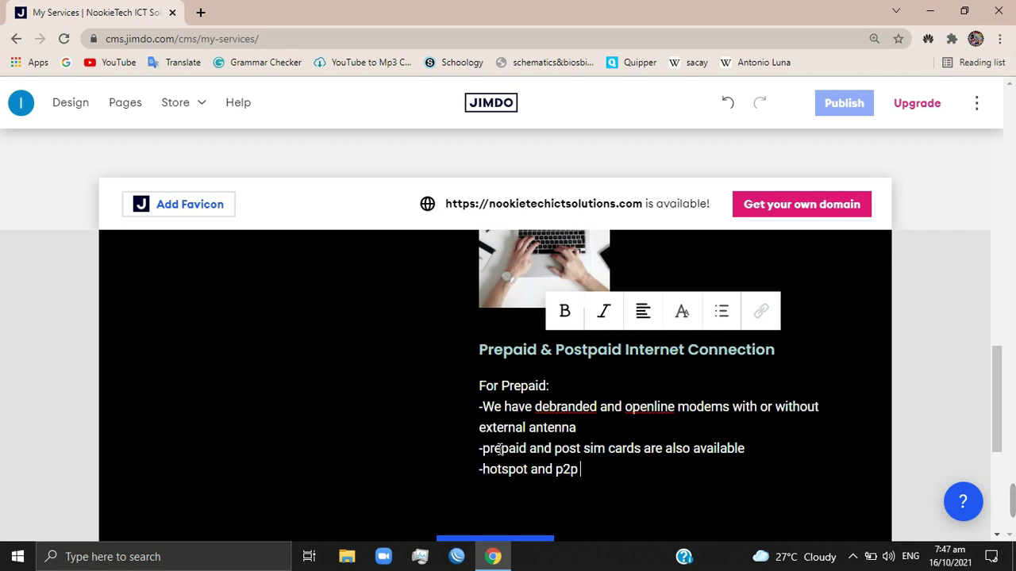
text( connection)
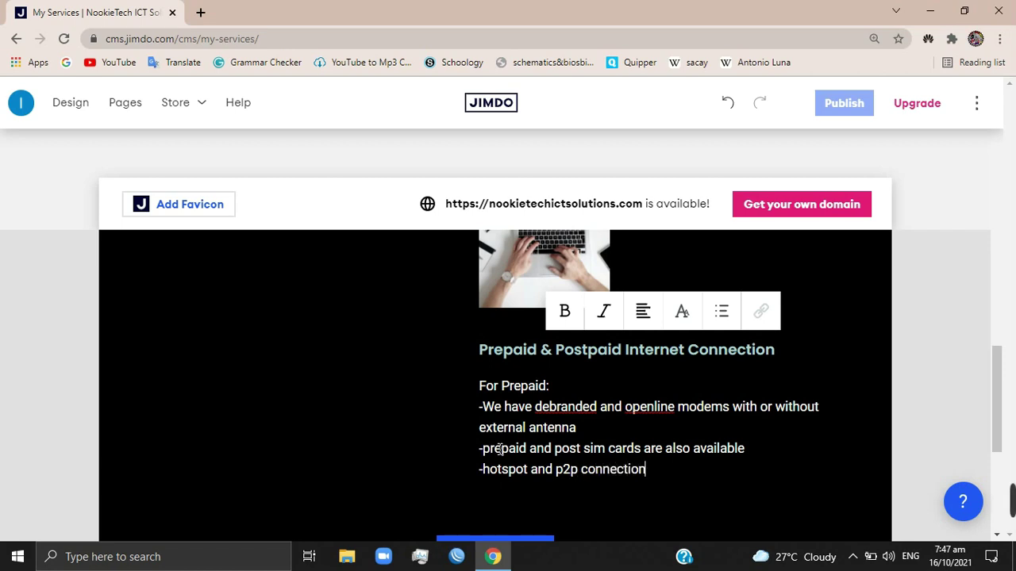
key(Return)
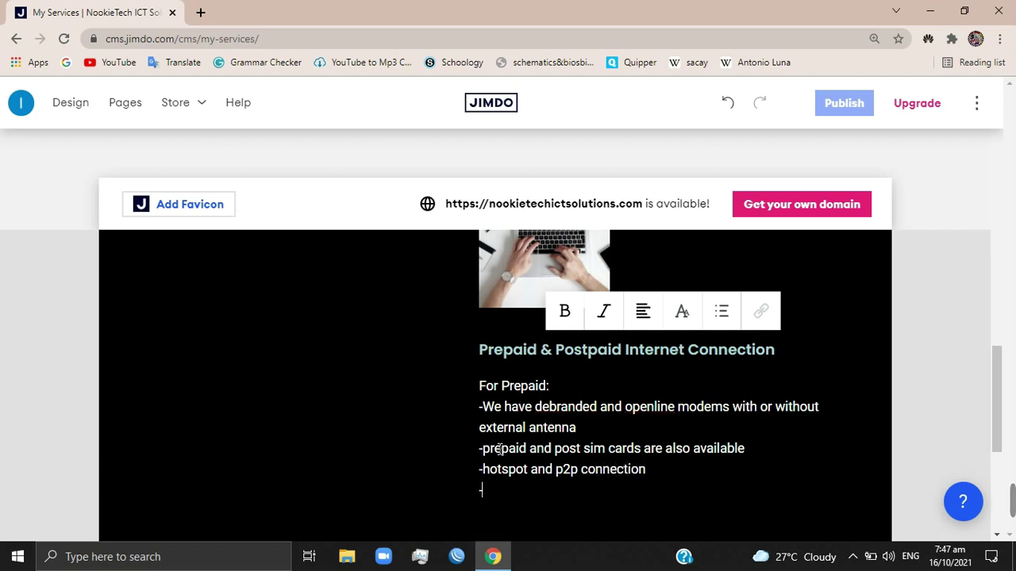
text(-wire co)
text(nnectio)
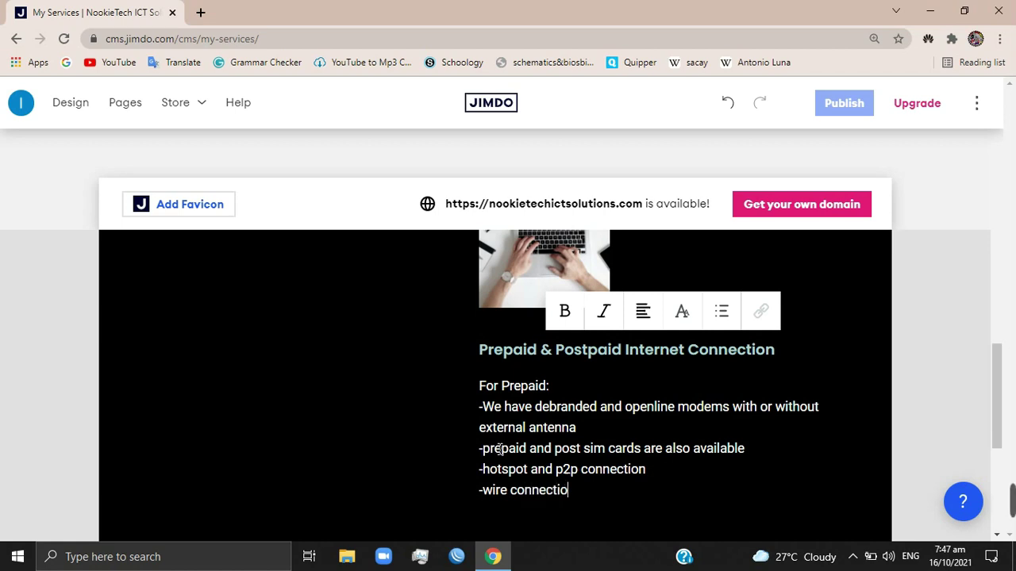
text(ns is)
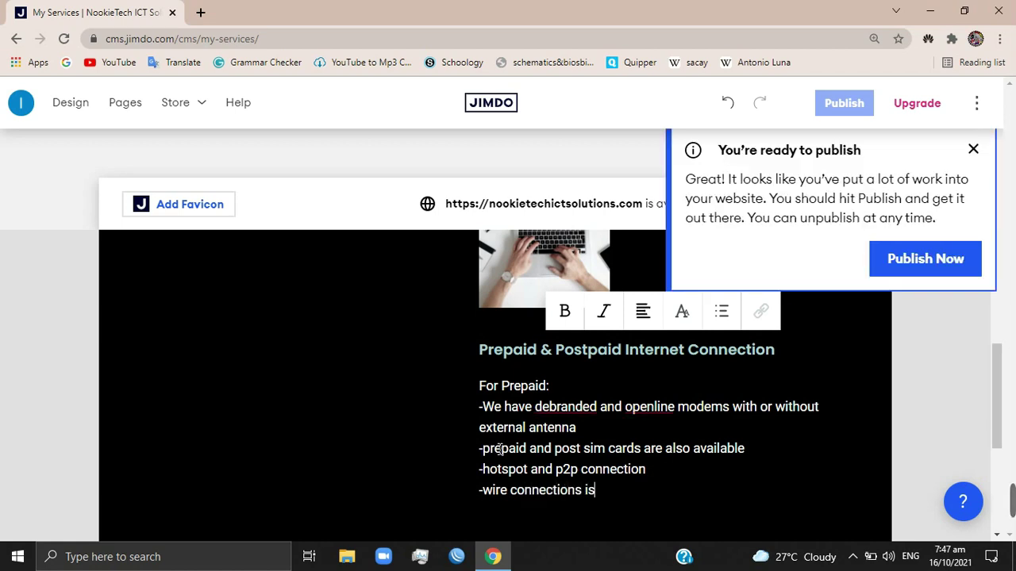
text( s)
key(BackSpace)
key(BackSpace)
key(BackSpace)
key(BackSpace)
key(BackSpace)
key(BackSpace)
text(is also )
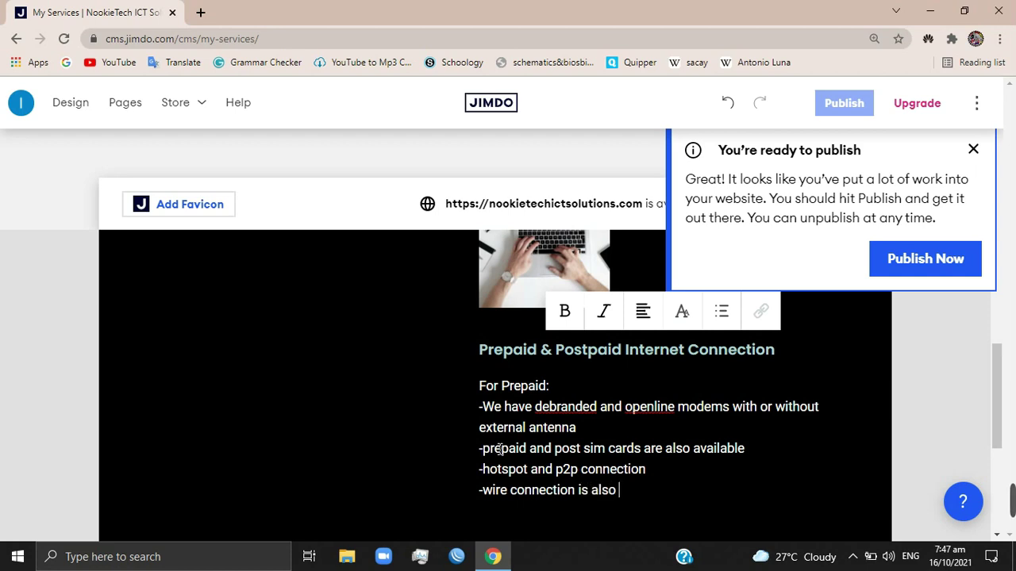
text(available for nearby customers)
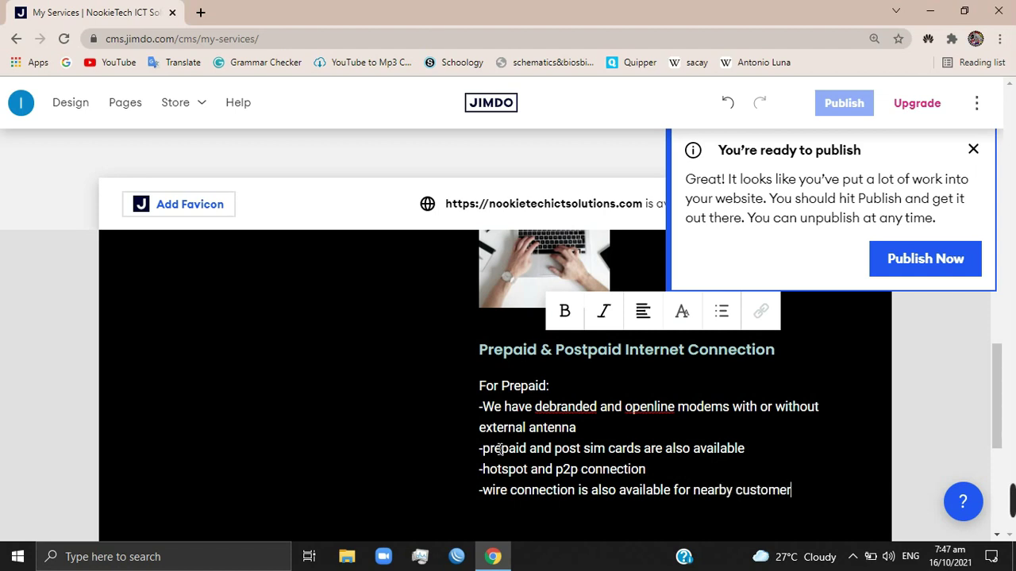
Dismiss the ready-to-publish notice and scroll to the laptop photo above the prepaid section.
click(972, 151)
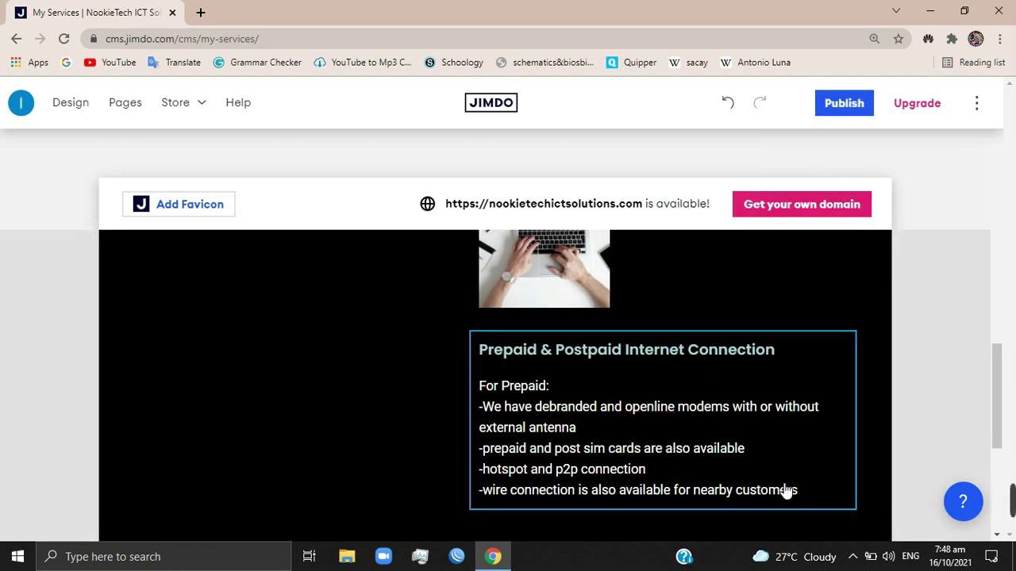
click(796, 492)
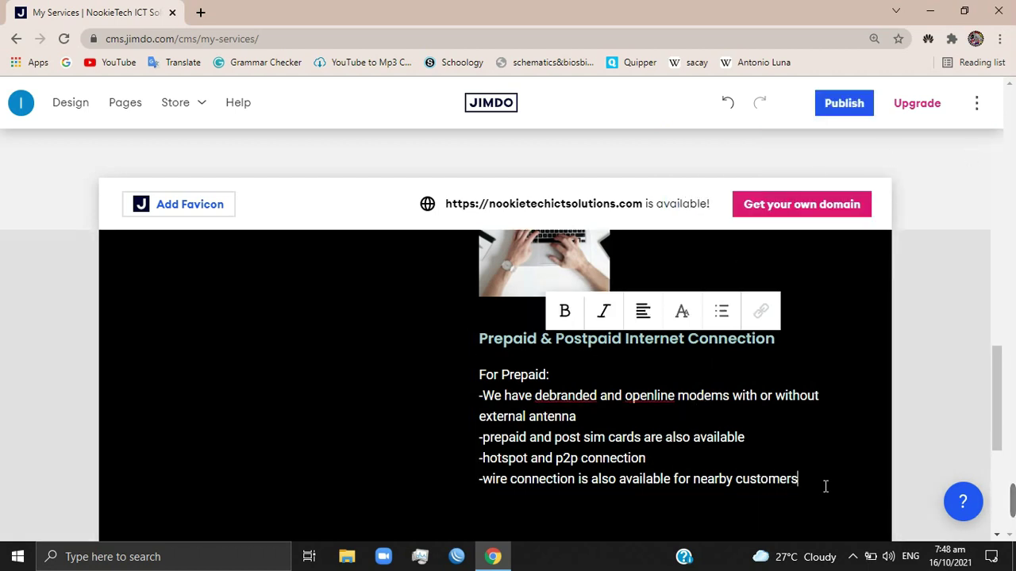
scroll(817, 486, down, 2)
scroll(823, 486, up, 2)
scroll(823, 486, up, 2)
scroll(800, 478, up, 2)
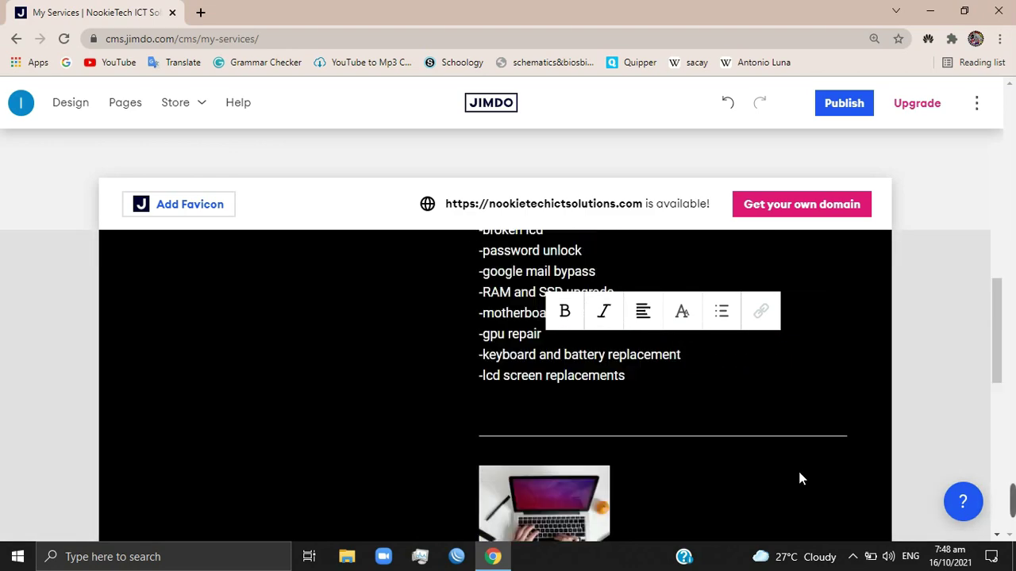
scroll(800, 479, up, 1)
scroll(800, 479, up, 2)
scroll(796, 463, up, 2)
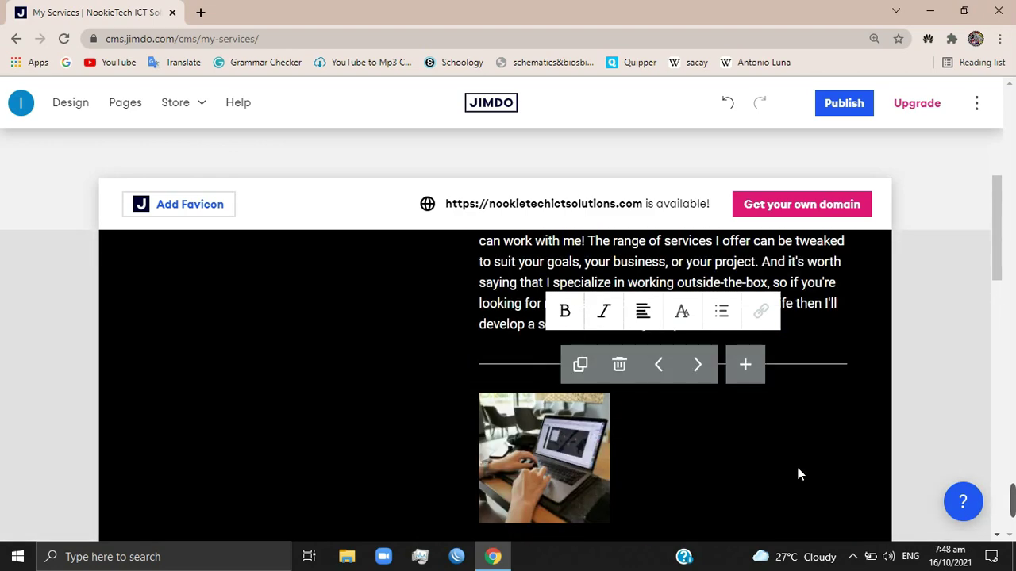
scroll(782, 405, up, 2)
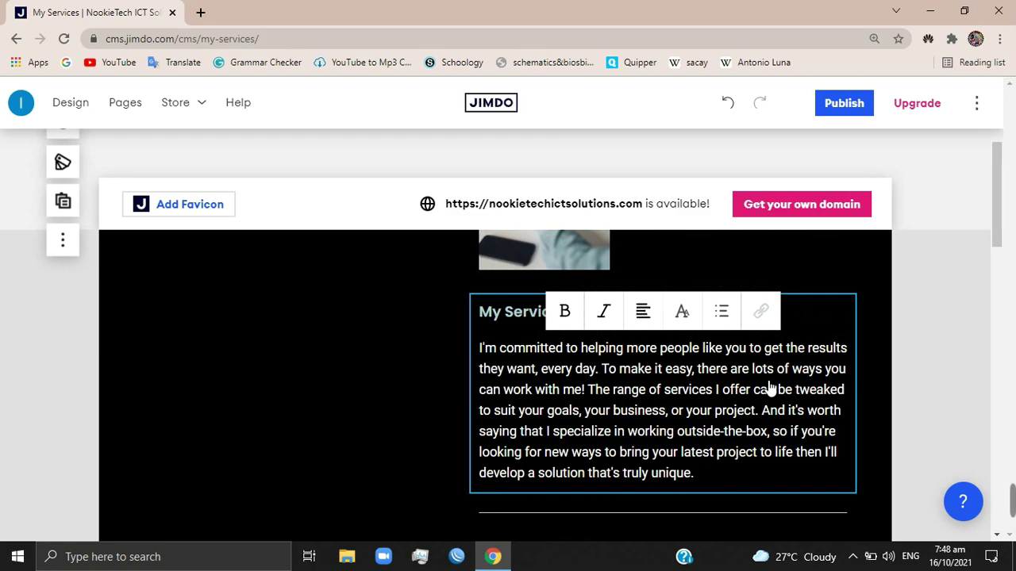
scroll(768, 389, down, 3)
scroll(769, 389, down, 1)
scroll(754, 408, down, 3)
scroll(741, 431, down, 2)
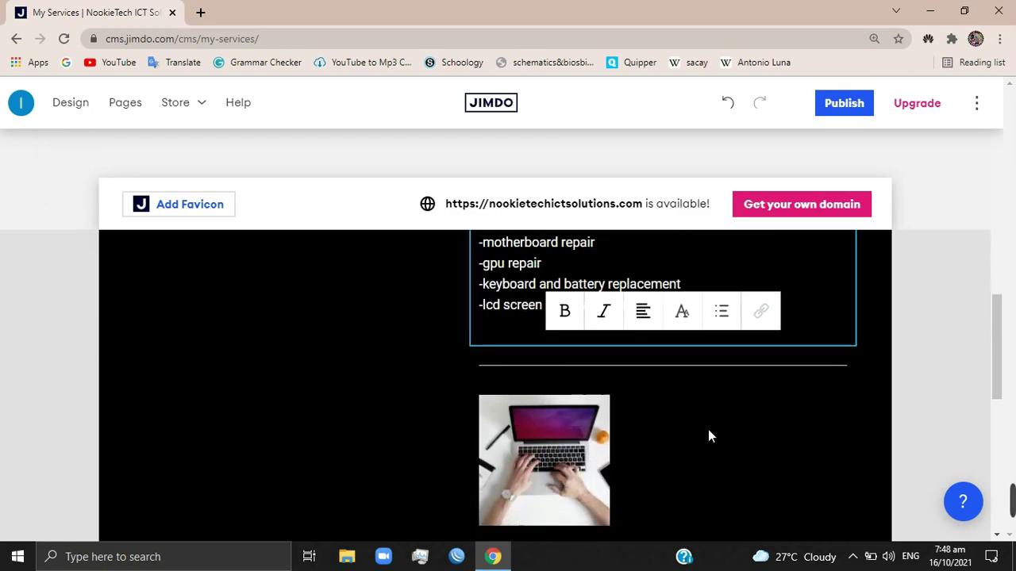
scroll(710, 436, down, 1)
Replace that laptop photo with a newly uploaded logo image from the computer.
drag(554, 394, 547, 387)
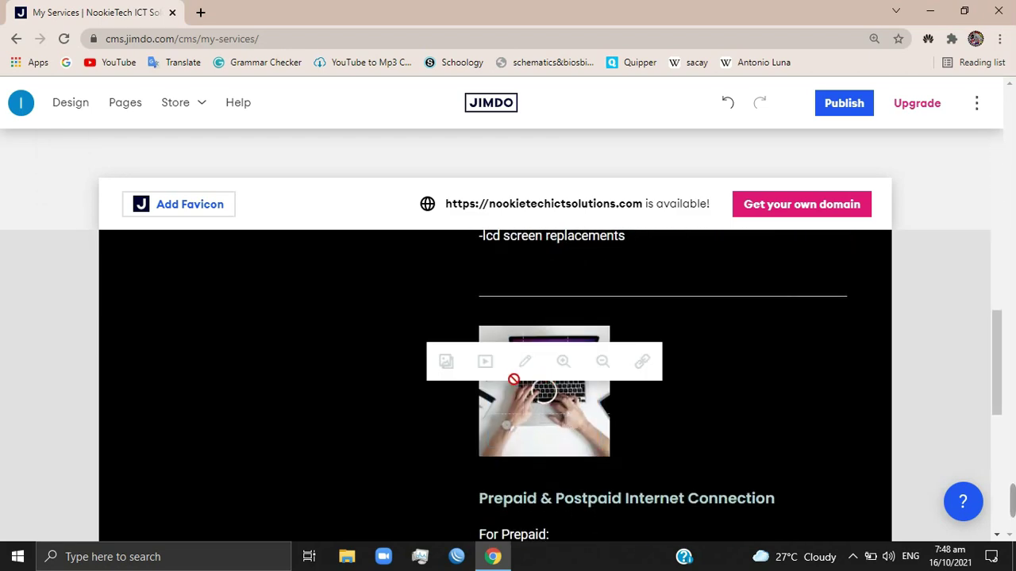
drag(435, 369, 447, 367)
click(447, 364)
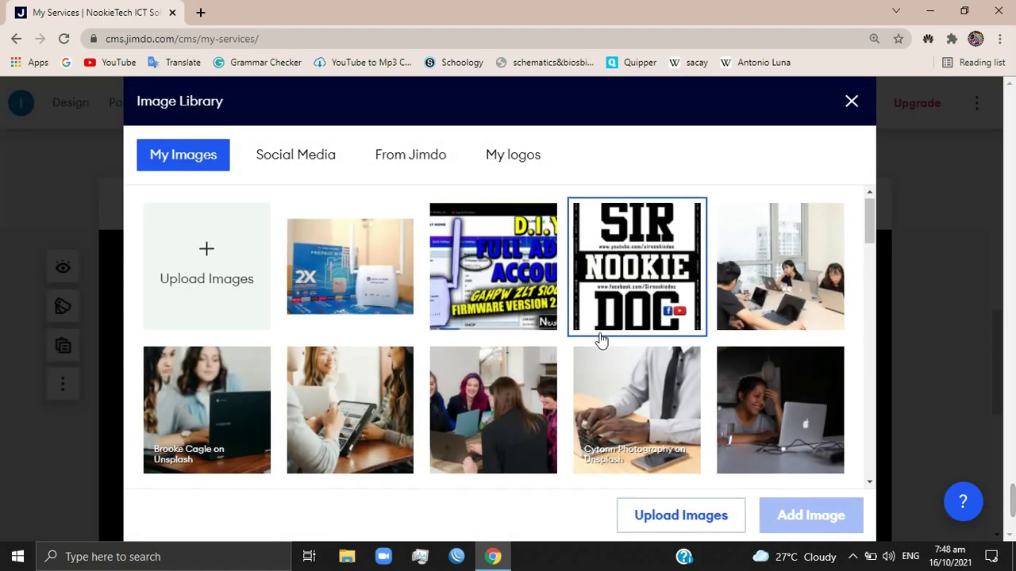
scroll(349, 262, down, 2)
scroll(238, 302, up, 2)
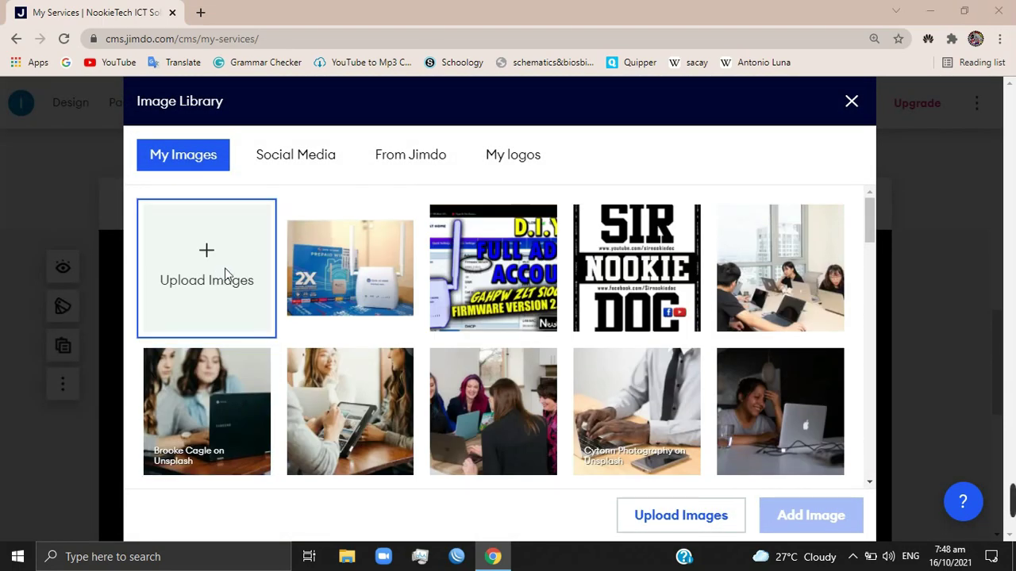
click(246, 291)
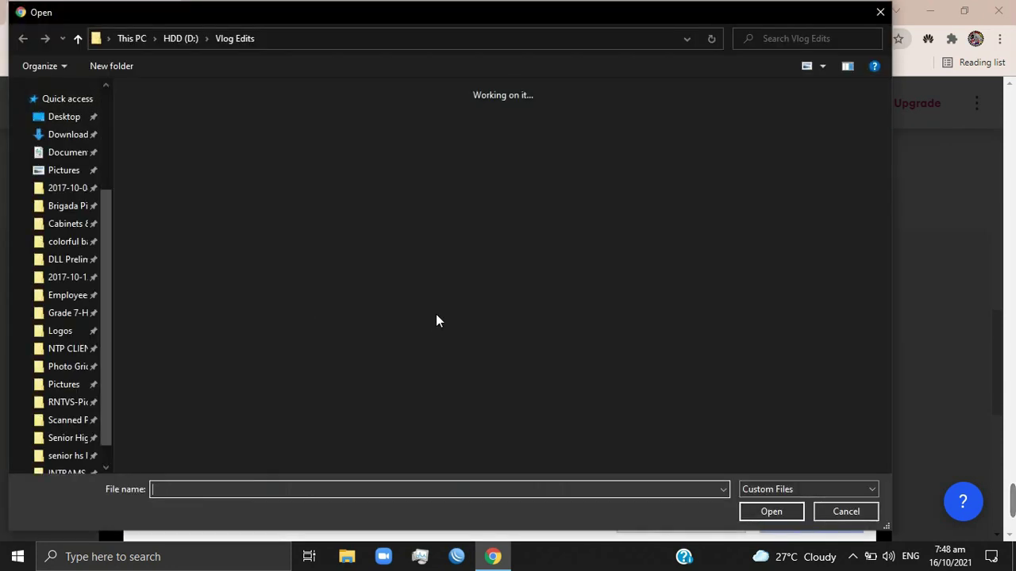
scroll(502, 330, down, 3)
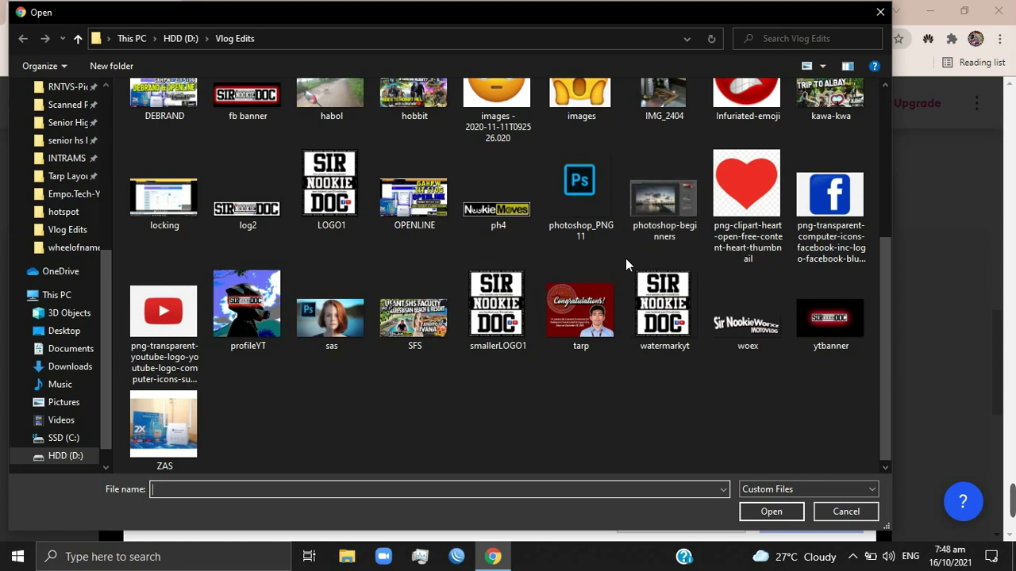
scroll(625, 295, up, 3)
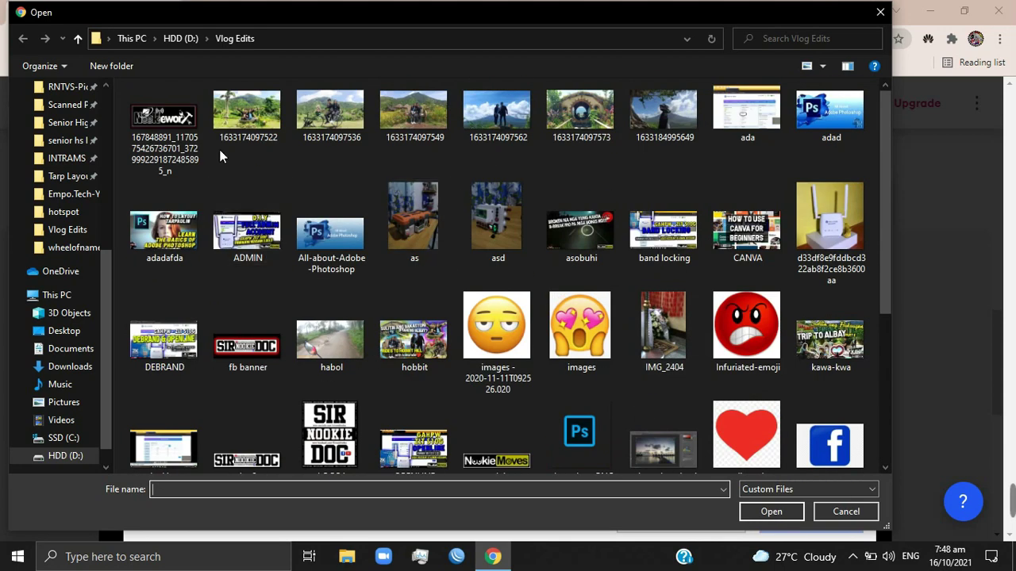
click(164, 127)
click(756, 512)
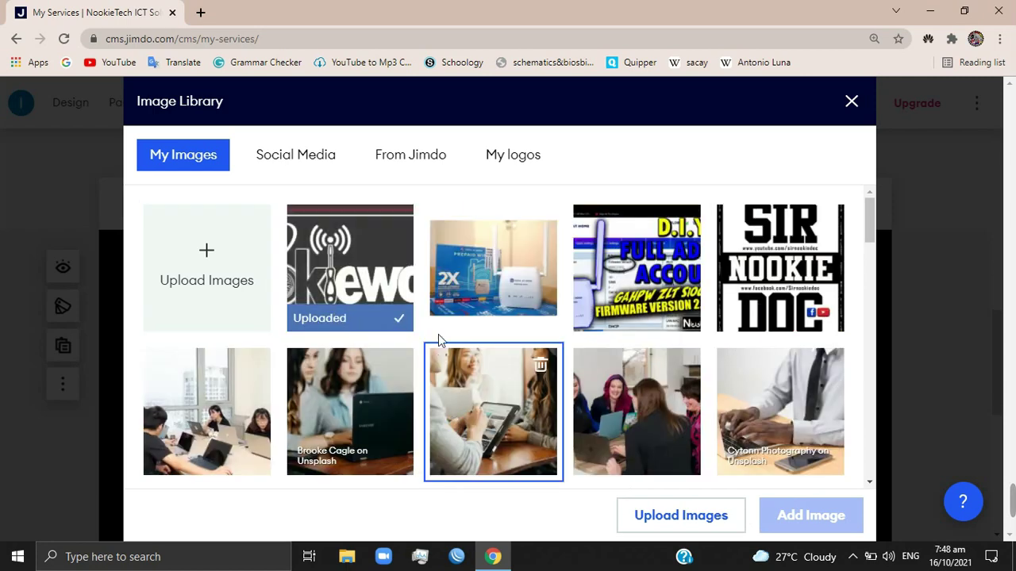
click(790, 511)
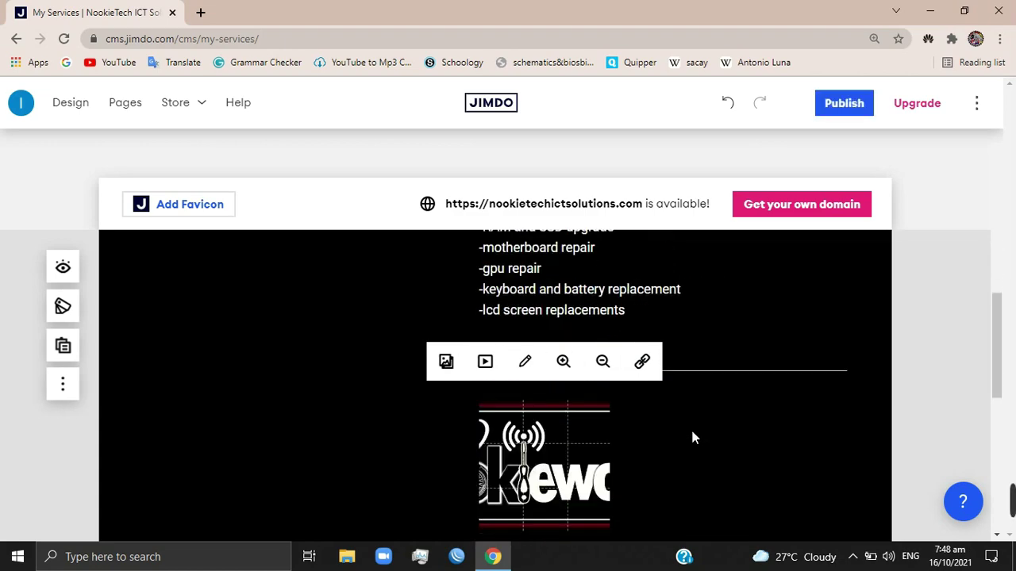
Replace the laptop photo under the My Services intro with the uploaded log2 picture.
scroll(617, 451, up, 1)
scroll(617, 451, up, 4)
scroll(618, 450, up, 3)
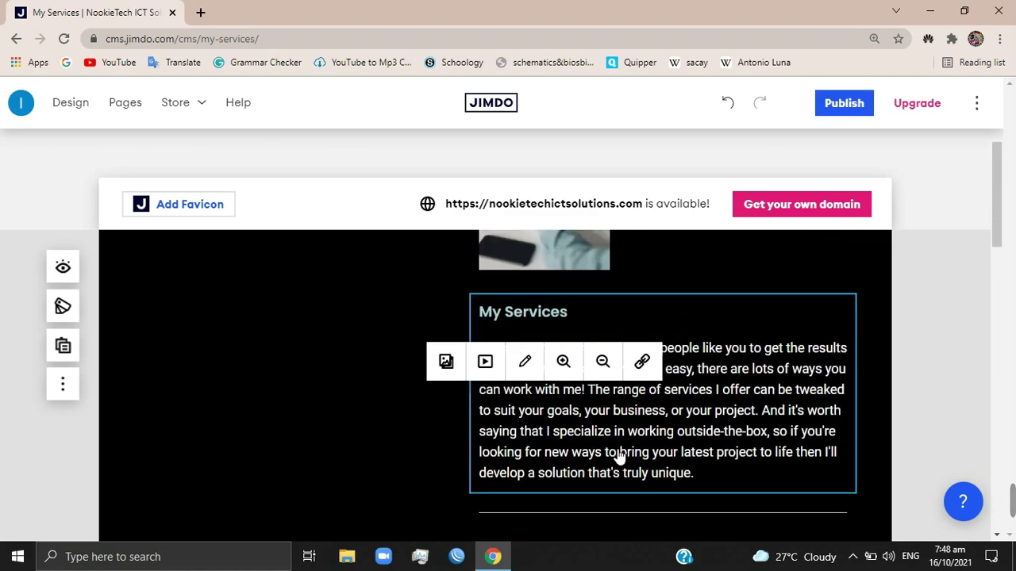
scroll(619, 459, down, 2)
drag(546, 447, 543, 438)
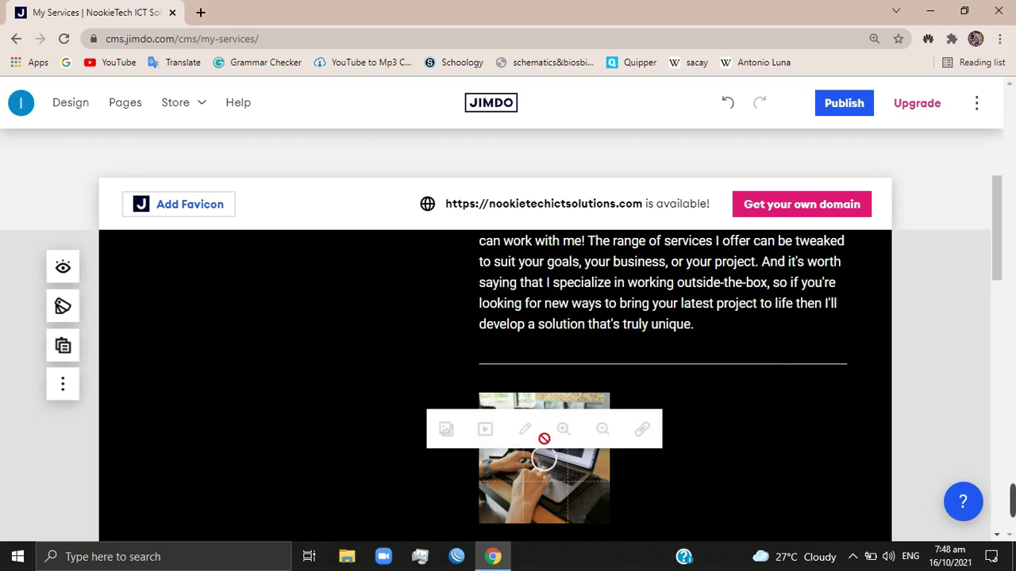
drag(643, 435, 647, 436)
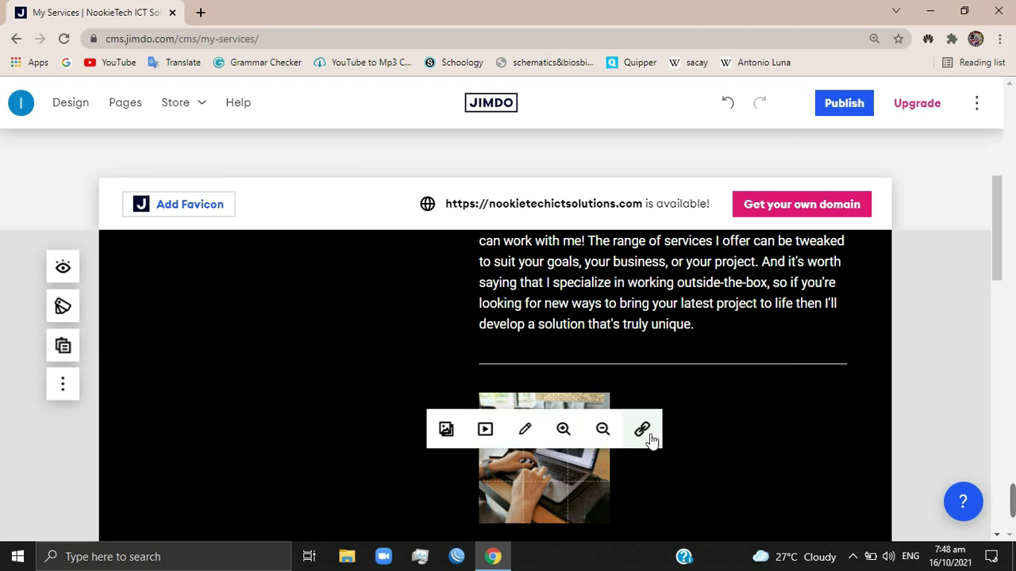
click(451, 430)
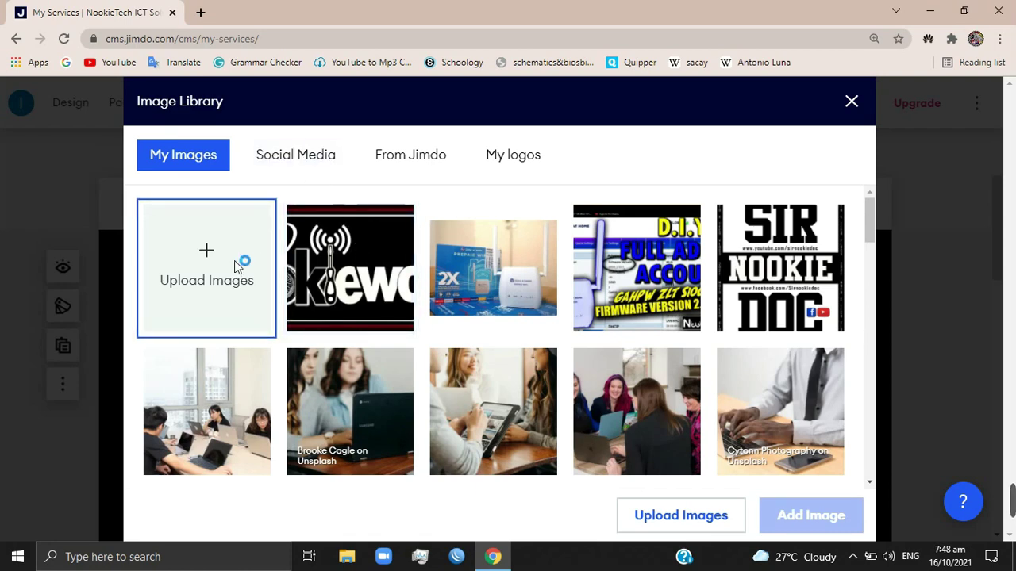
click(236, 262)
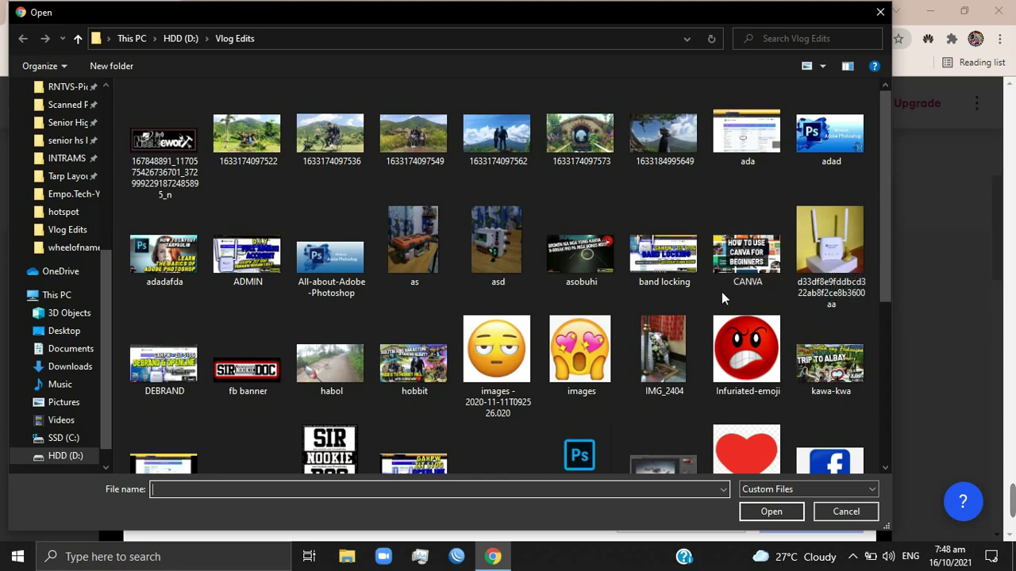
scroll(722, 293, down, 2)
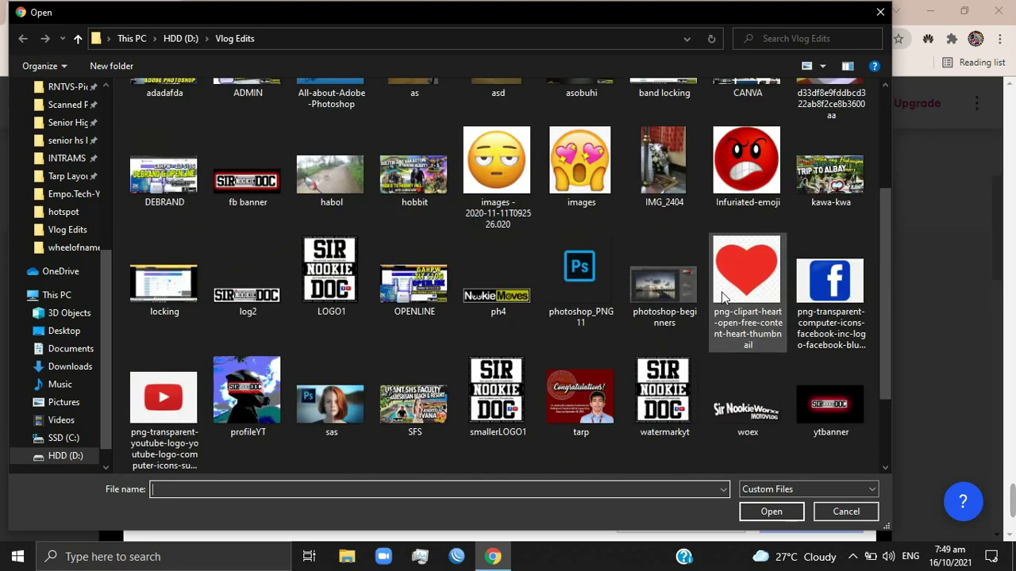
click(248, 309)
click(774, 509)
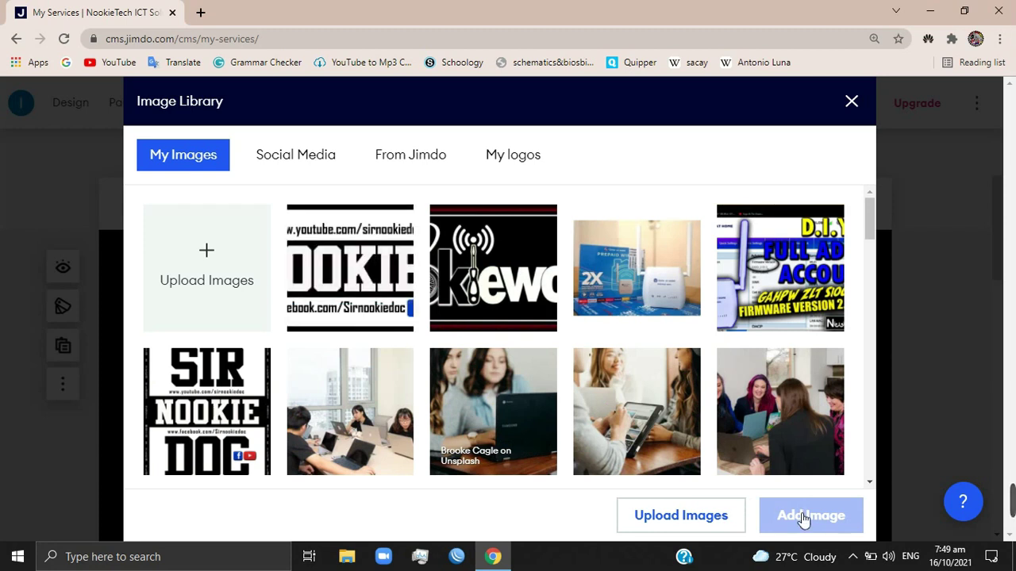
click(801, 517)
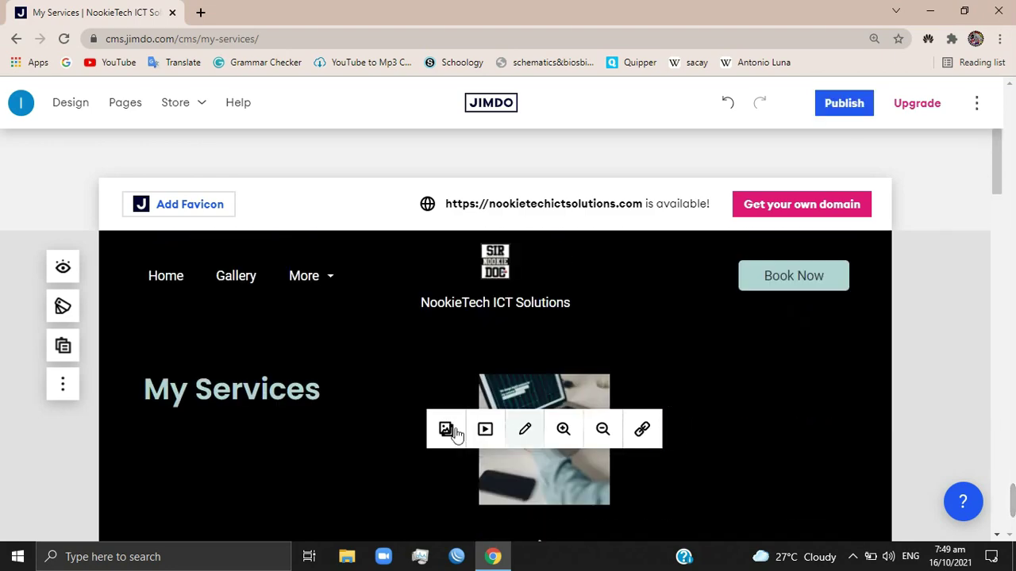
mouse_move(313, 312)
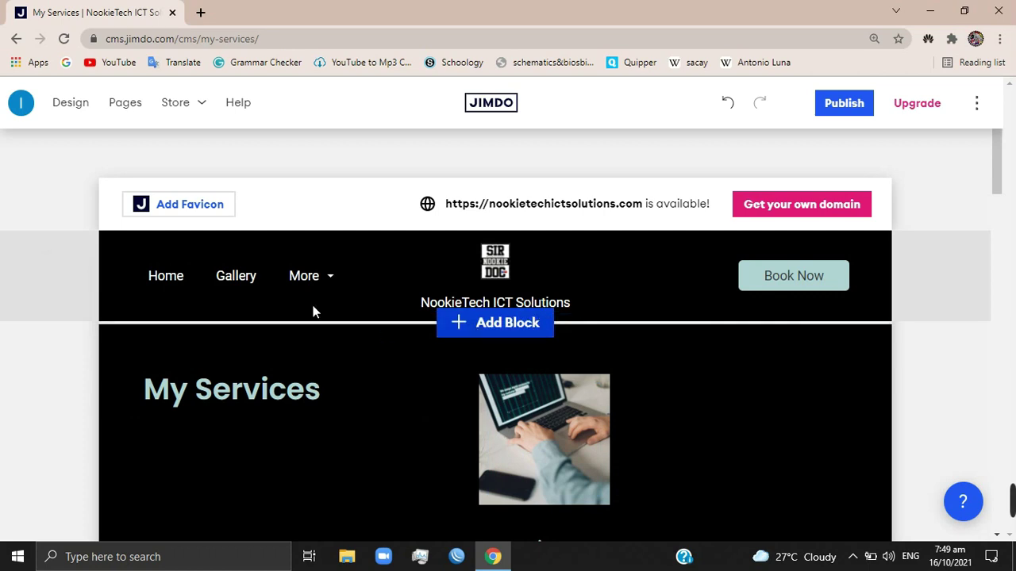
Go to the Portfolio page and scroll through its heading and two laptop photos.
mouse_move(311, 275)
click(339, 366)
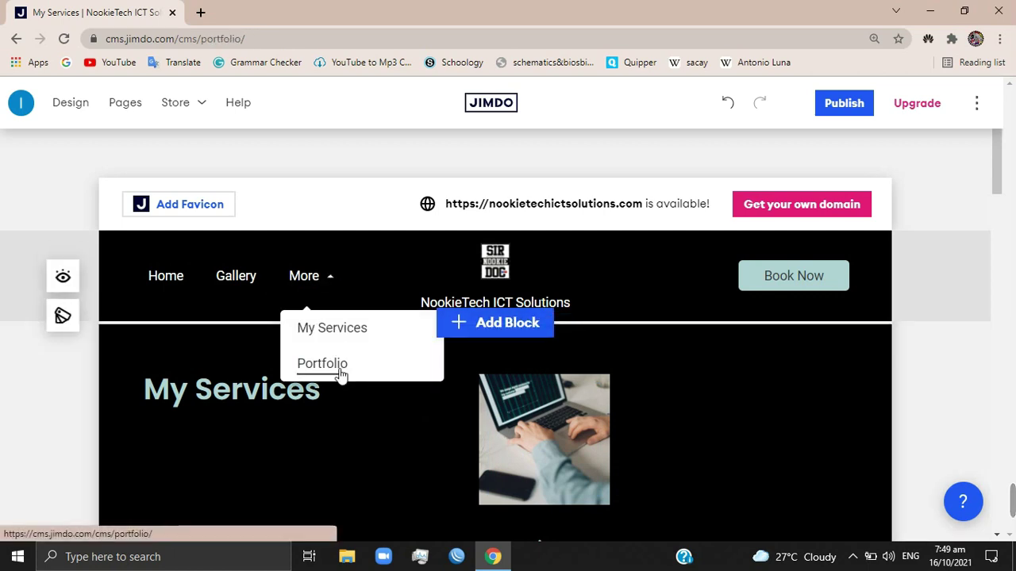
scroll(641, 412, down, 1)
scroll(642, 412, down, 2)
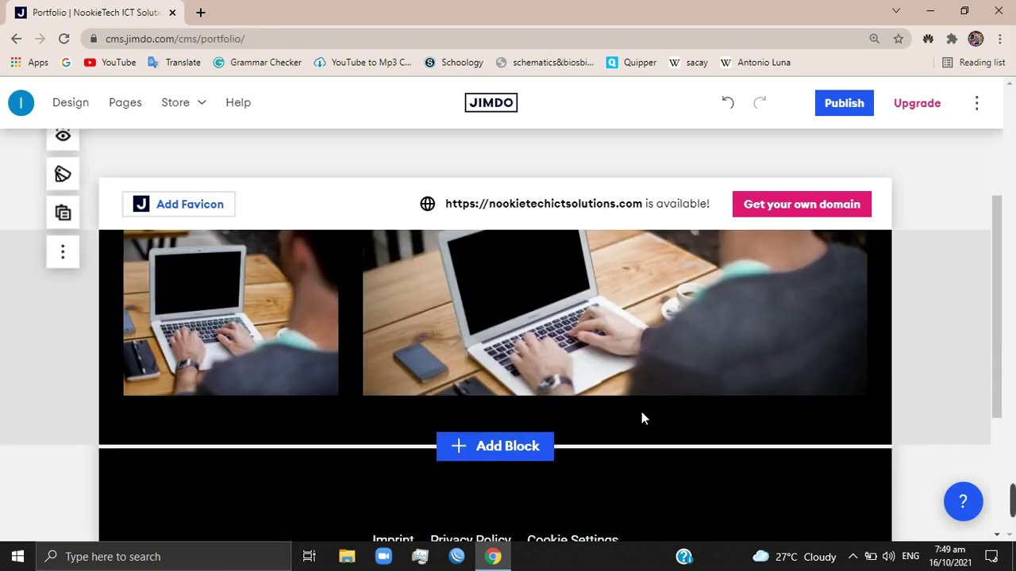
scroll(642, 412, down, 2)
scroll(641, 412, up, 3)
scroll(643, 419, up, 2)
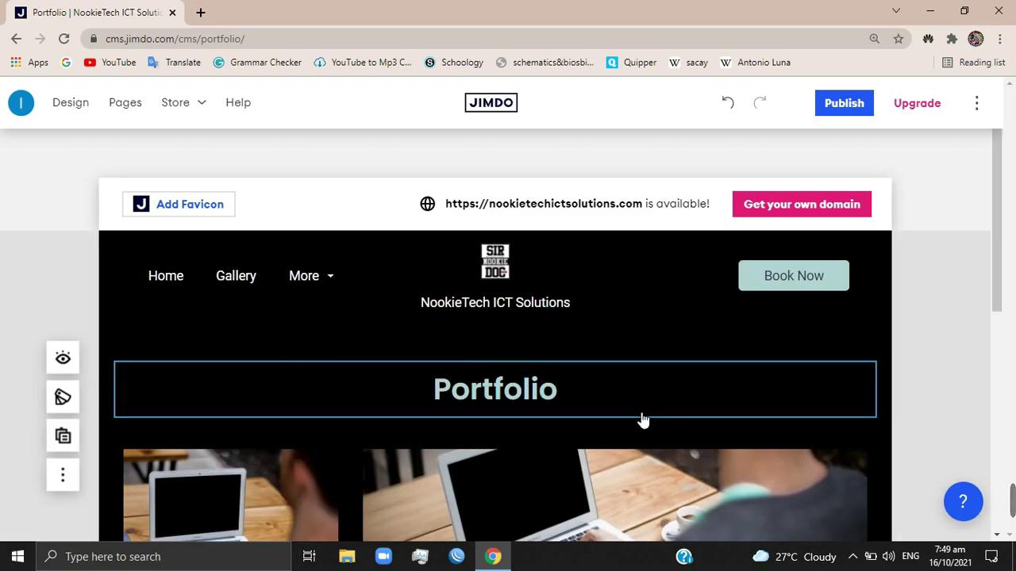
scroll(643, 420, down, 3)
scroll(642, 416, down, 2)
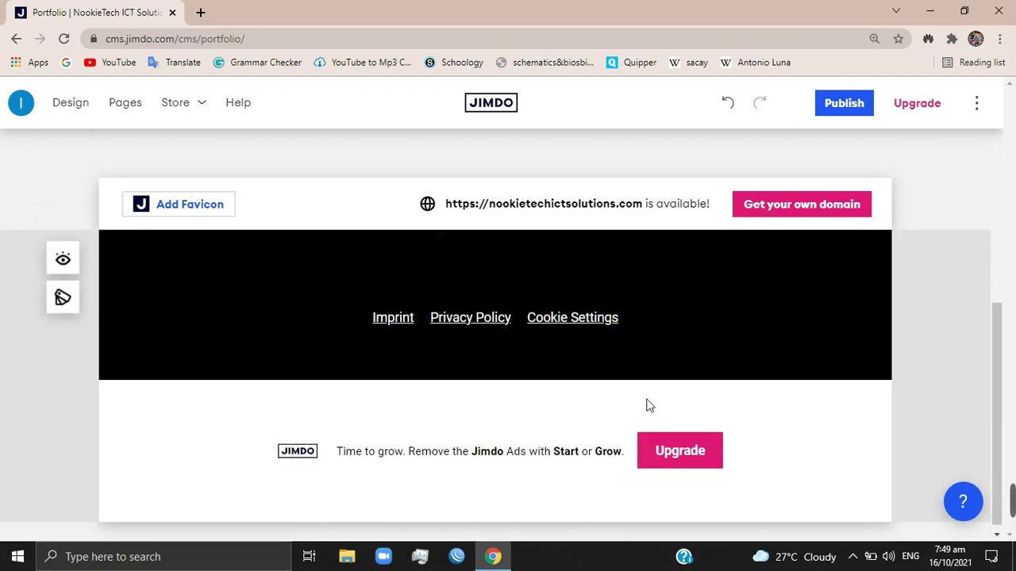
scroll(646, 405, up, 1)
scroll(646, 405, up, 1)
scroll(646, 405, up, 4)
scroll(646, 404, up, 1)
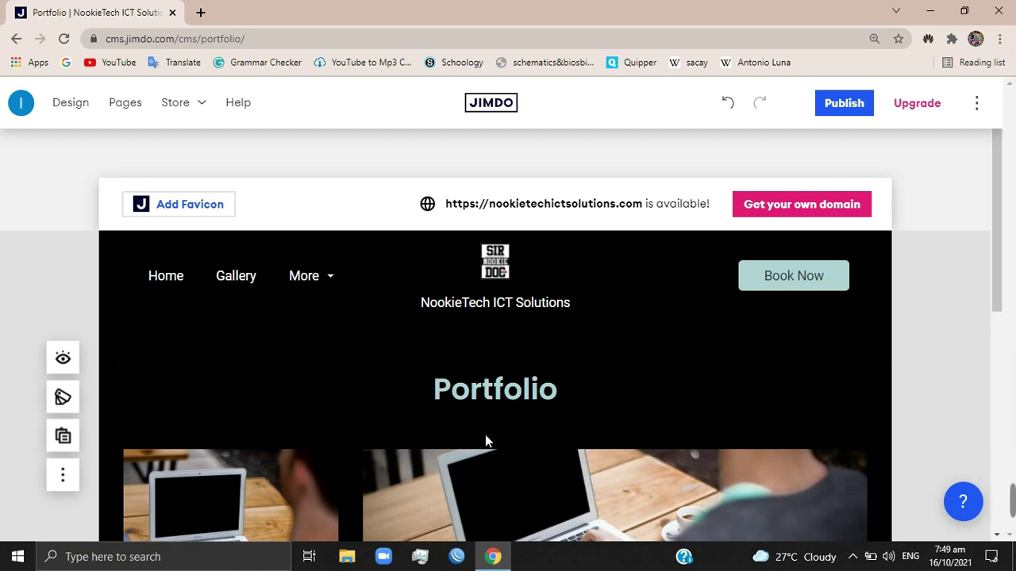
scroll(486, 440, down, 2)
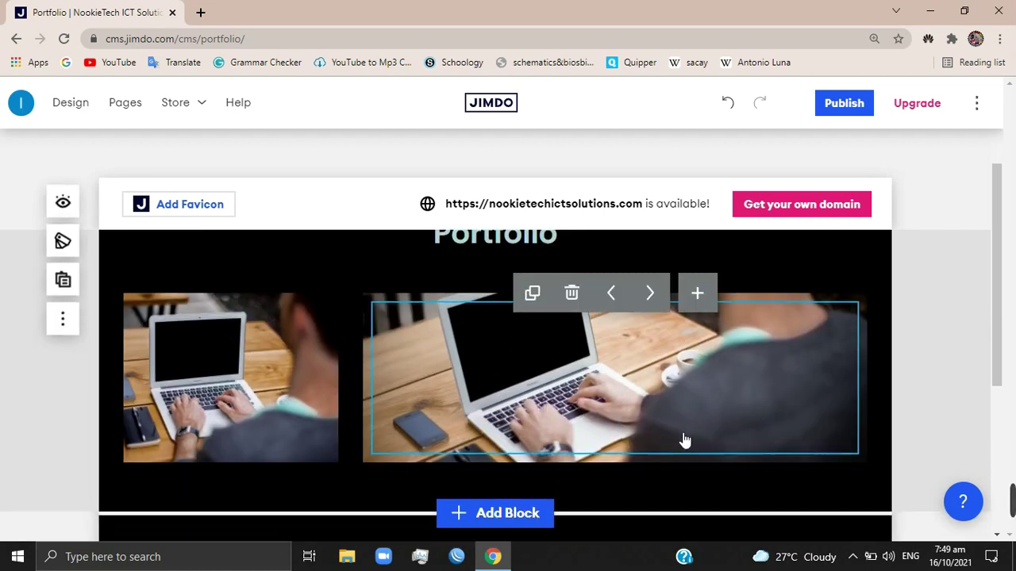
scroll(617, 419, down, 1)
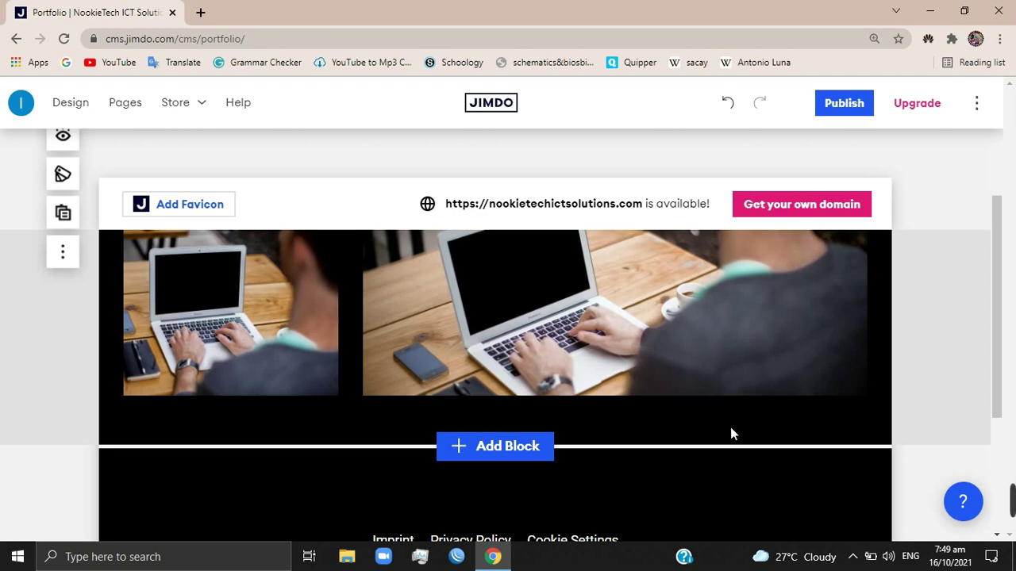
scroll(730, 434, up, 3)
scroll(738, 432, down, 1)
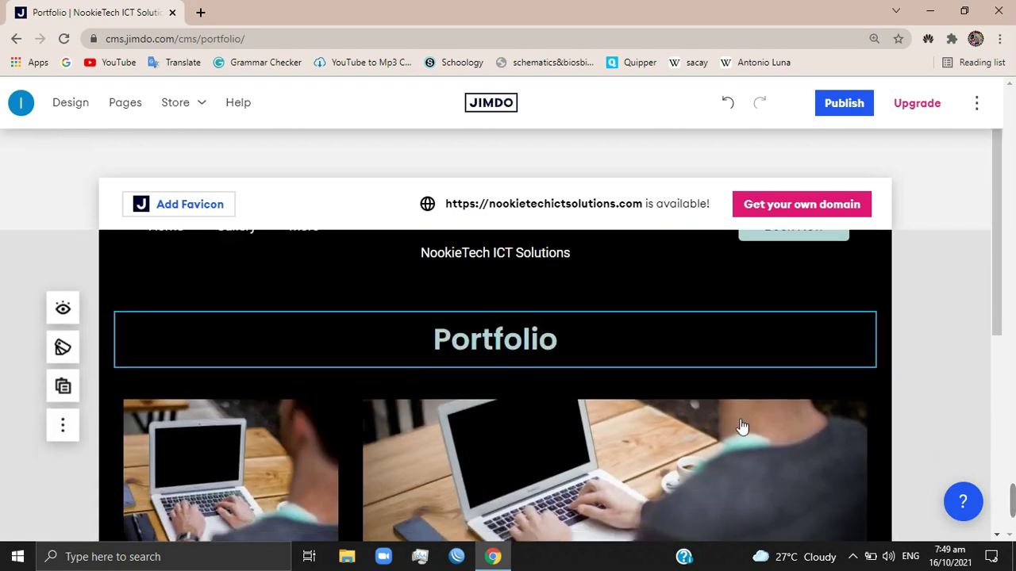
scroll(739, 431, down, 2)
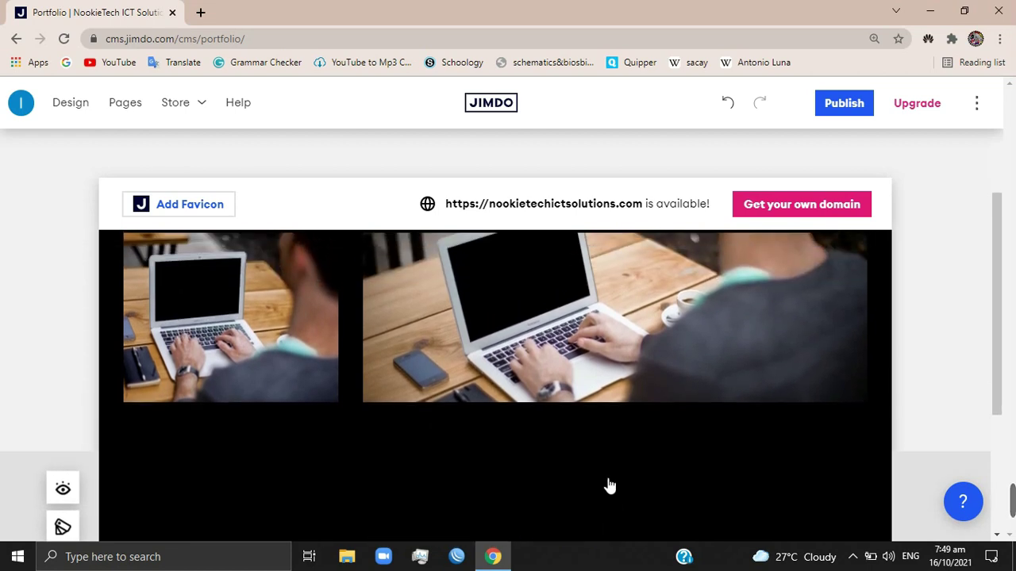
Open the Book Now button's link options and follow the 'Get started with Calendly!' suggestion.
scroll(608, 485, up, 3)
click(776, 296)
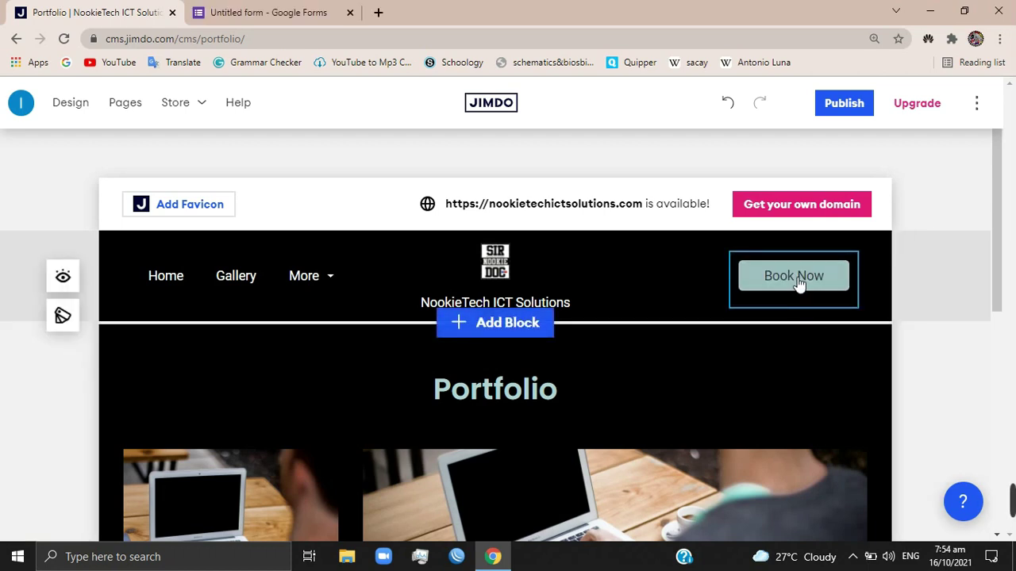
click(797, 284)
click(792, 319)
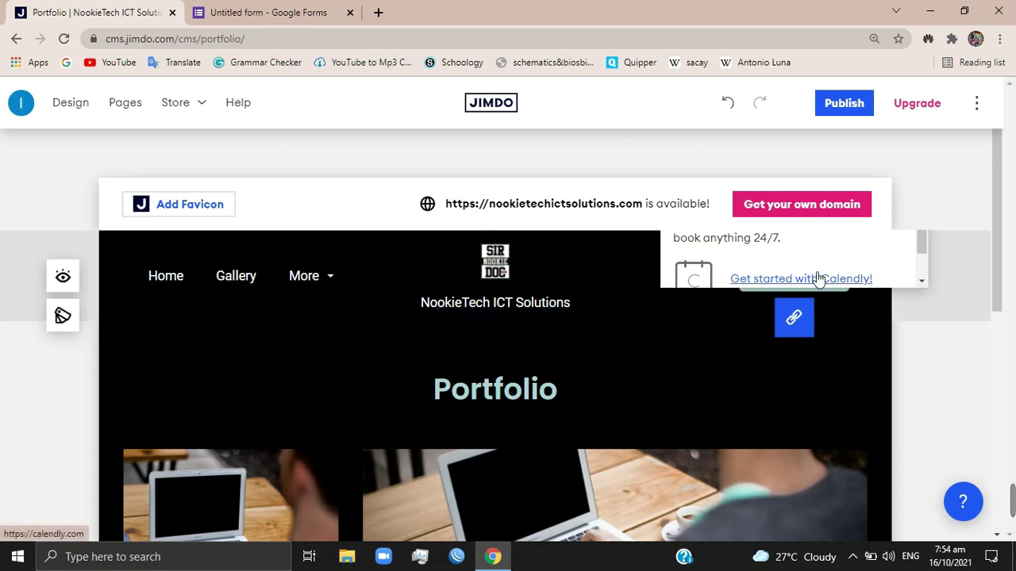
click(921, 281)
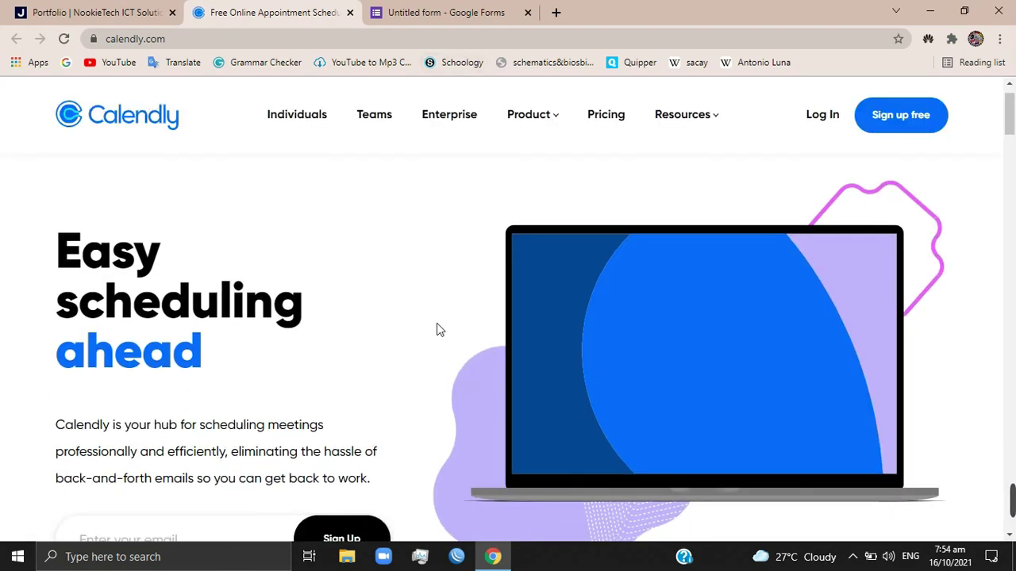
Scroll through the Calendly homepage features, then return to the Jimdo Portfolio page.
scroll(444, 334, down, 3)
scroll(475, 337, down, 4)
scroll(477, 341, down, 3)
scroll(477, 341, down, 5)
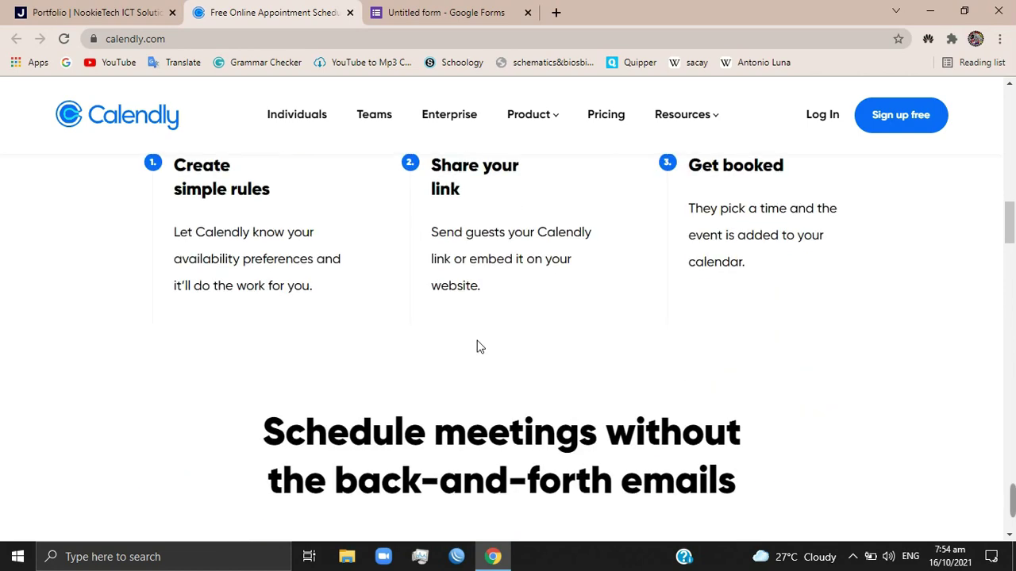
scroll(477, 341, down, 2)
scroll(478, 343, down, 5)
scroll(479, 346, down, 5)
scroll(479, 347, down, 4)
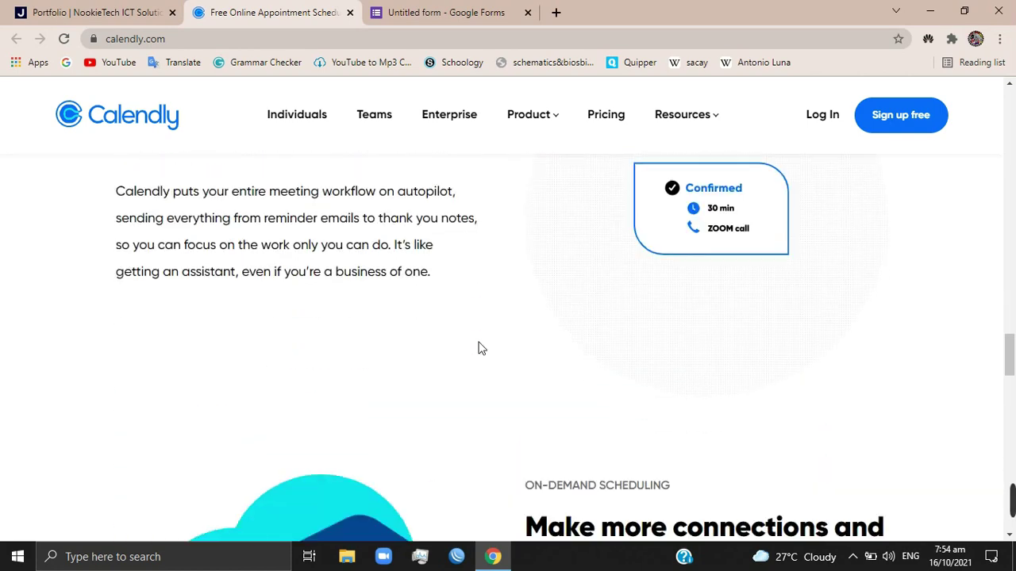
scroll(480, 347, down, 3)
scroll(479, 347, down, 2)
scroll(510, 355, down, 3)
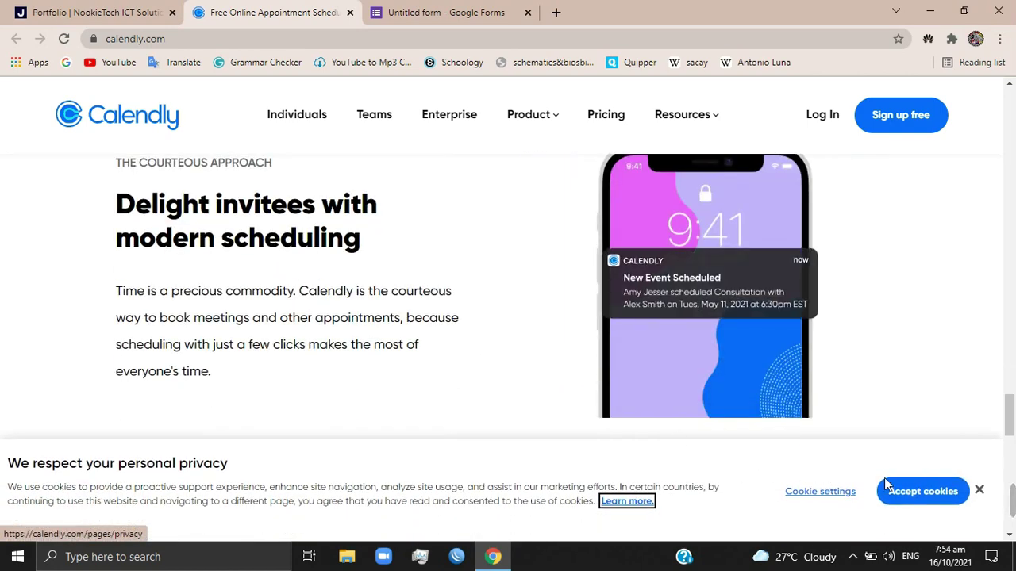
scroll(786, 426, down, 5)
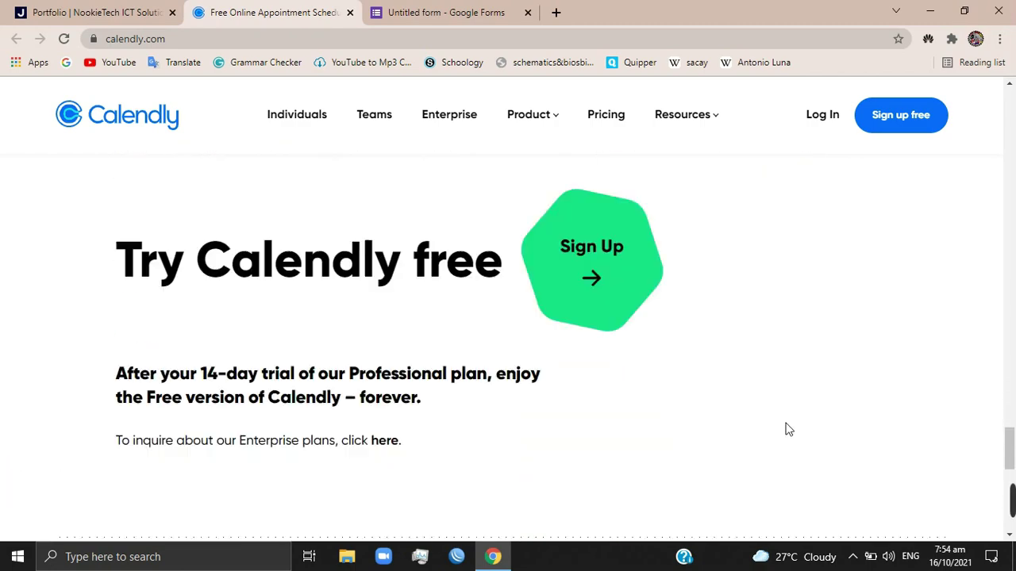
scroll(787, 426, down, 5)
scroll(788, 429, down, 3)
scroll(788, 429, up, 5)
scroll(818, 344, up, 5)
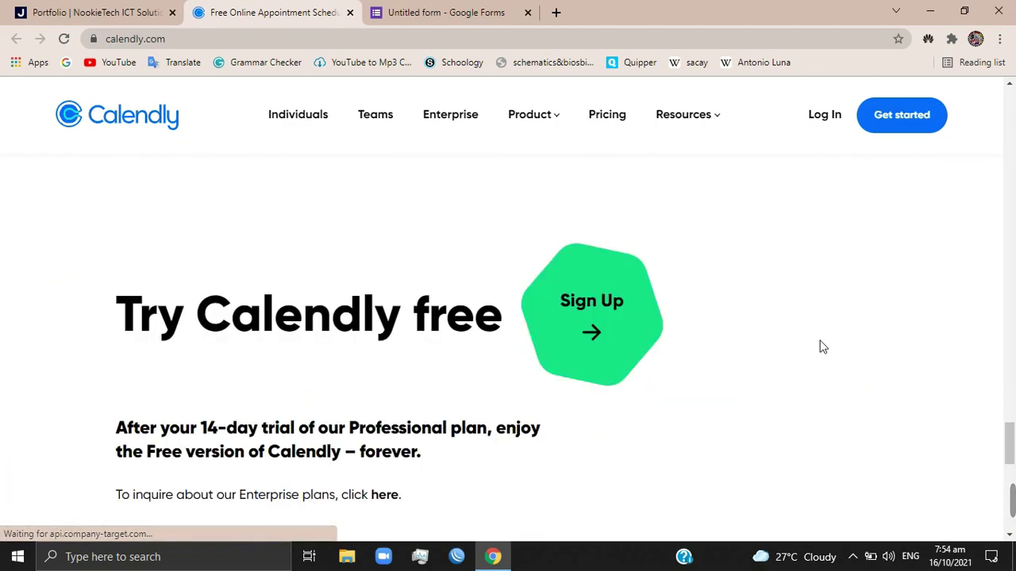
scroll(818, 344, up, 5)
scroll(819, 346, up, 5)
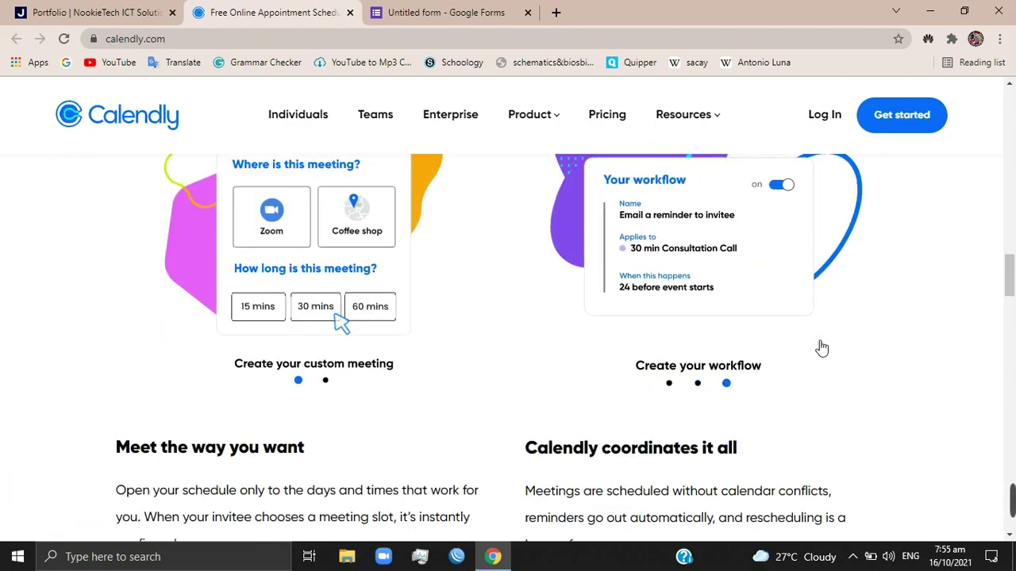
scroll(821, 346, up, 5)
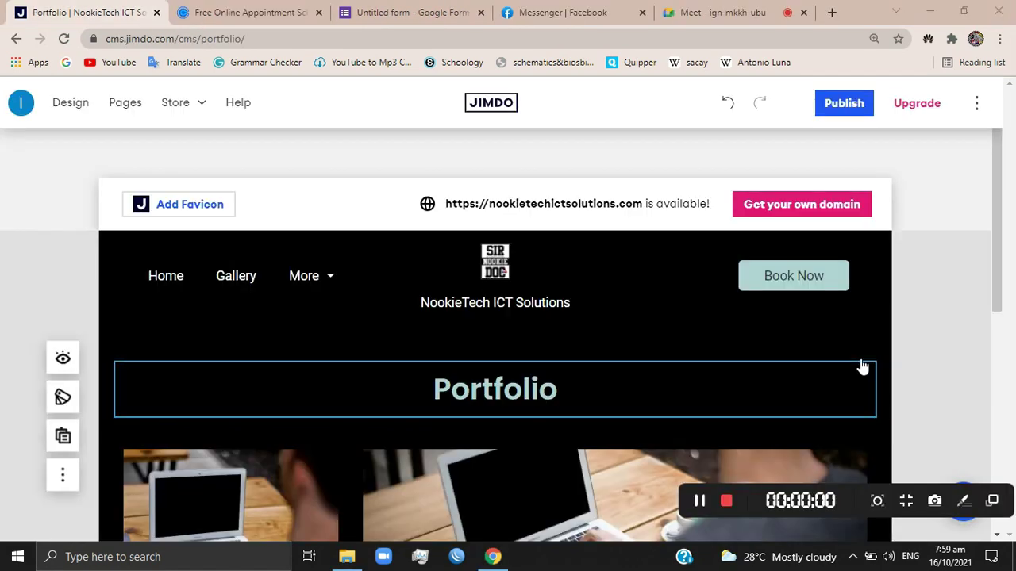
scroll(863, 367, down, 1)
scroll(925, 249, down, 1)
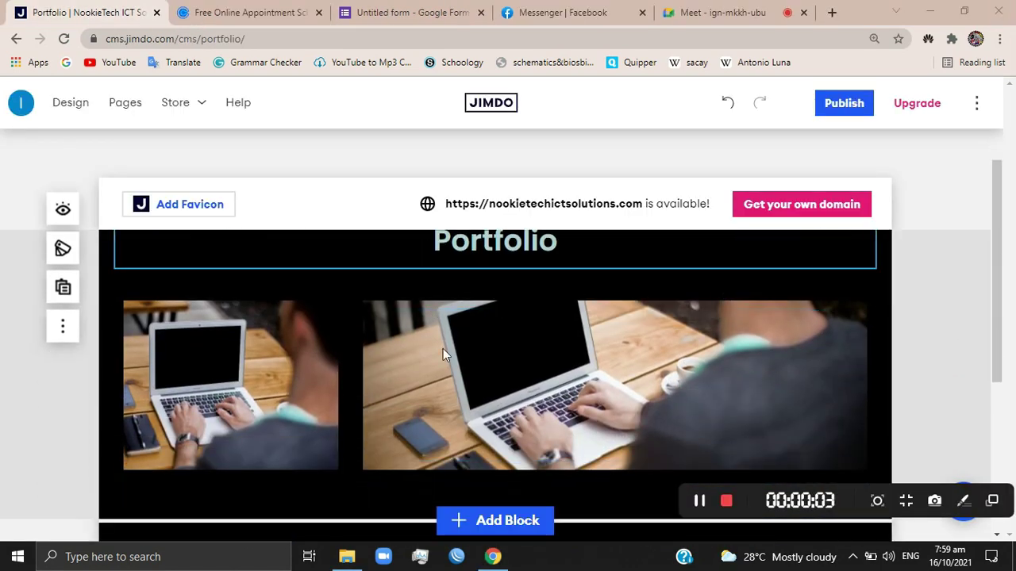
scroll(417, 322, up, 2)
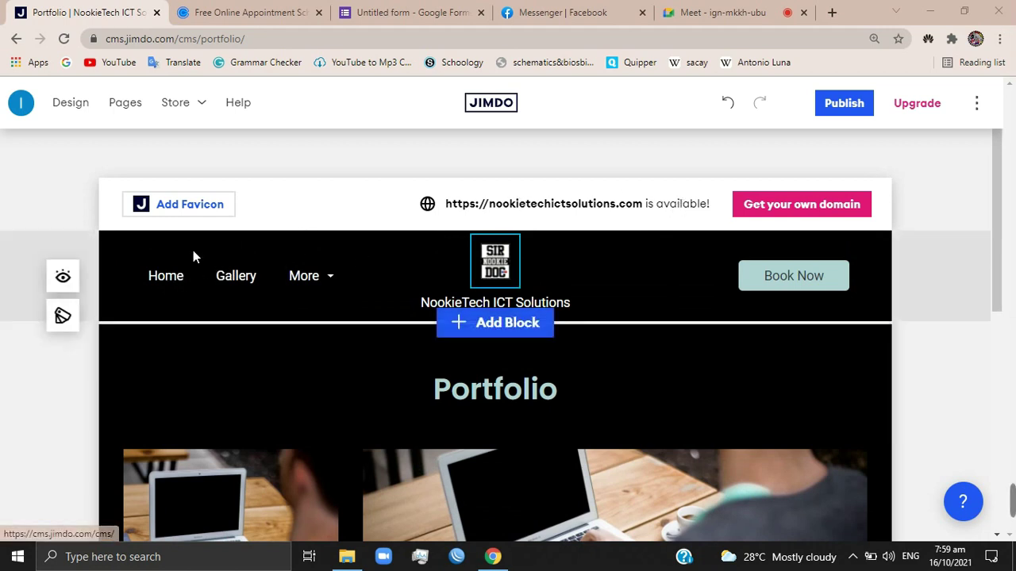
mouse_move(310, 276)
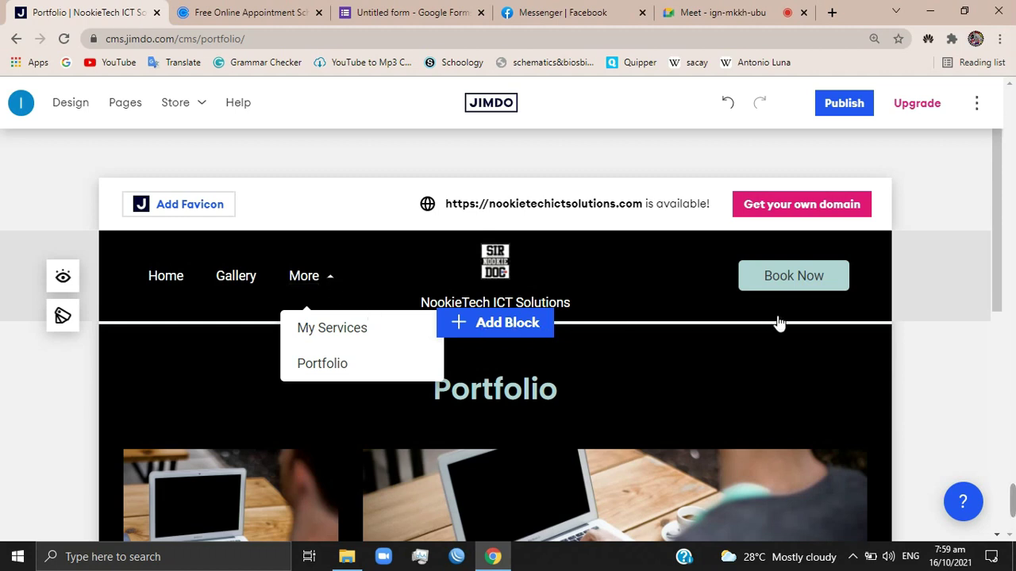
scroll(801, 344, down, 1)
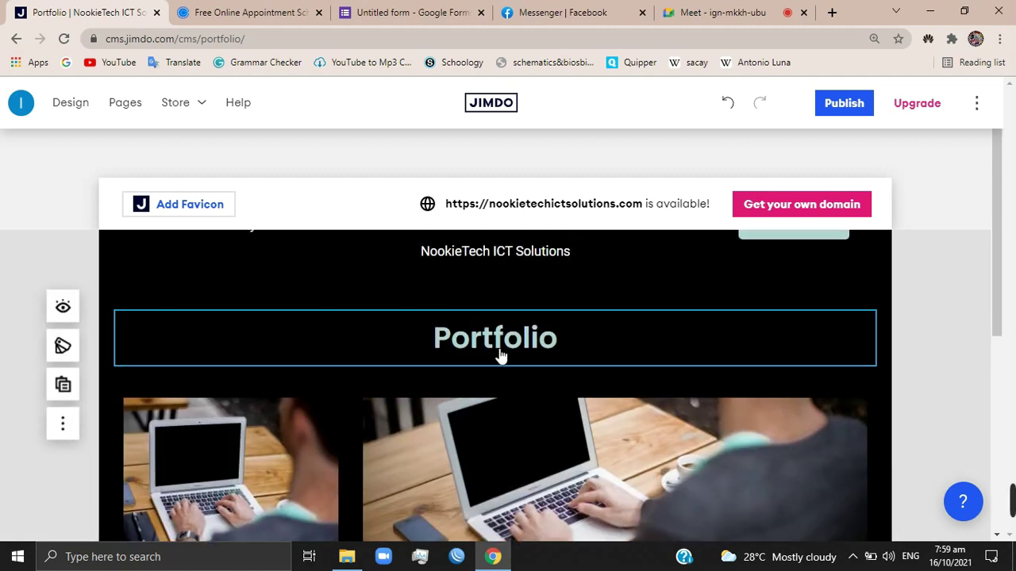
scroll(476, 356, up, 1)
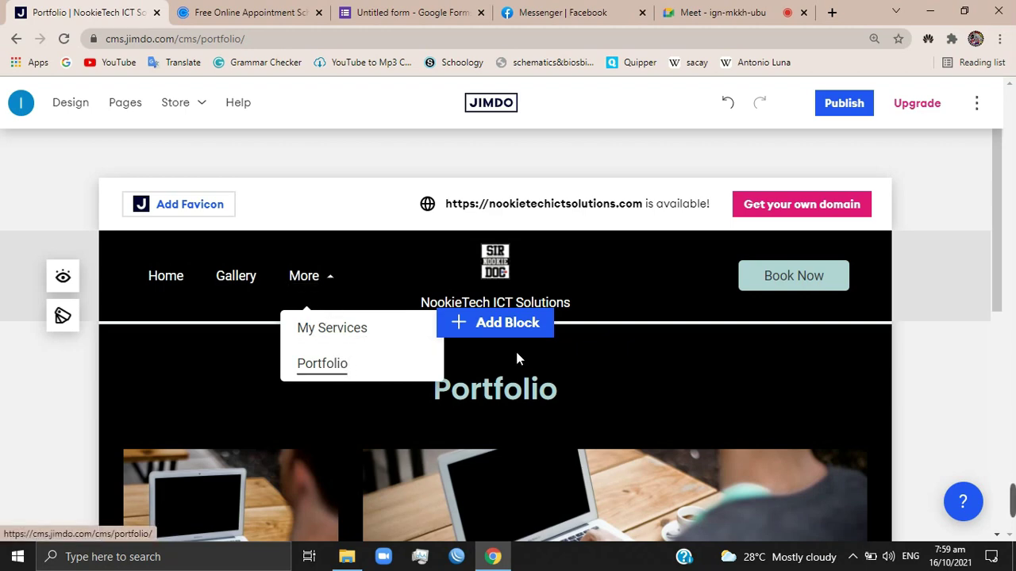
scroll(524, 369, down, 2)
scroll(703, 389, down, 2)
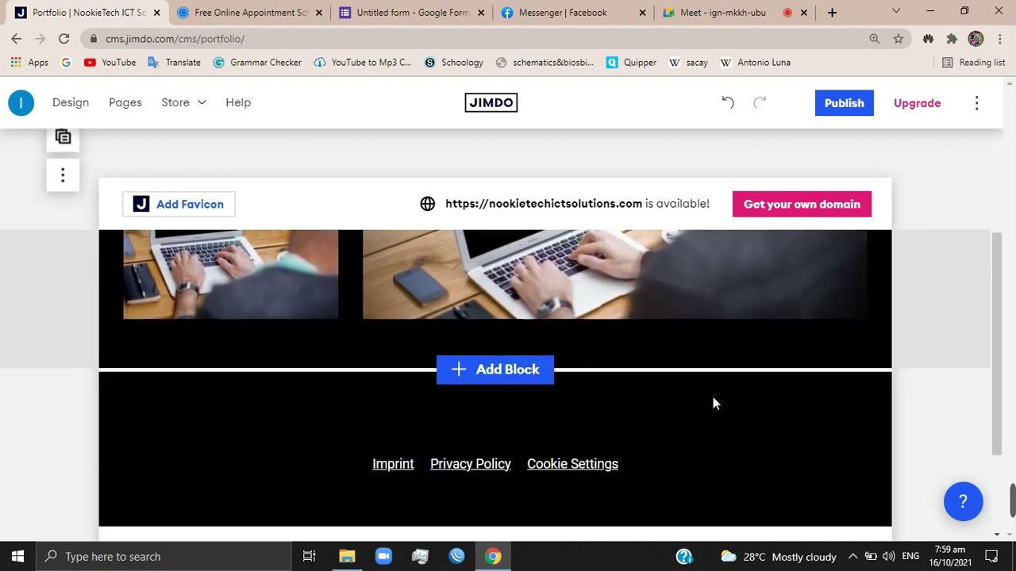
scroll(713, 401, down, 1)
scroll(712, 395, down, 1)
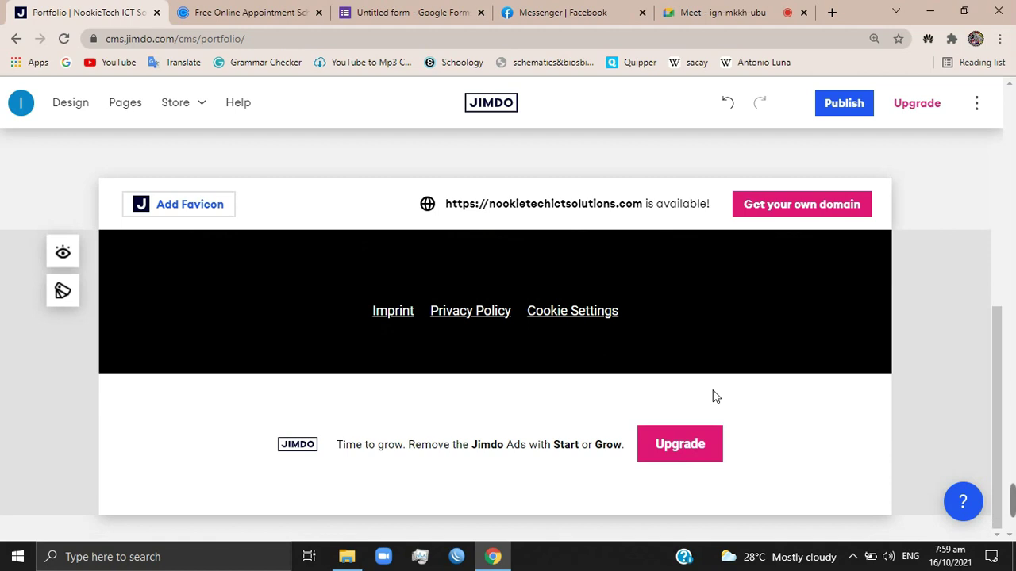
scroll(710, 345, up, 2)
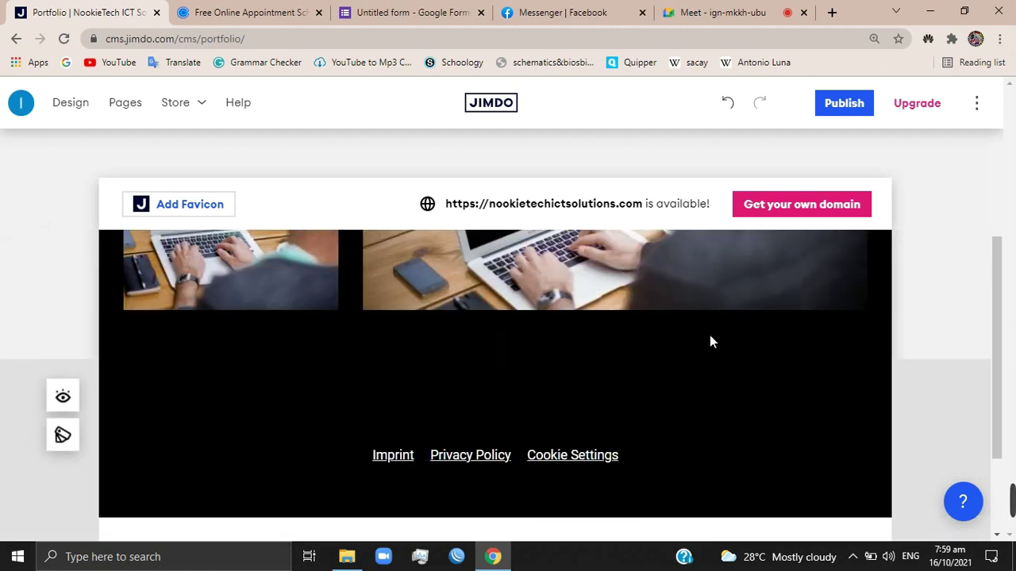
scroll(710, 344, up, 2)
scroll(683, 346, up, 2)
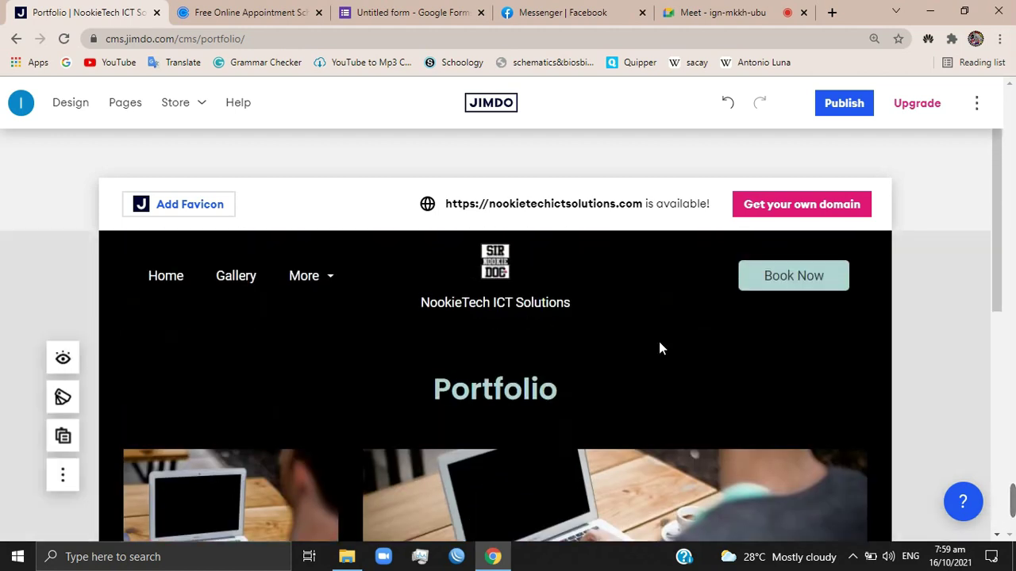
click(166, 276)
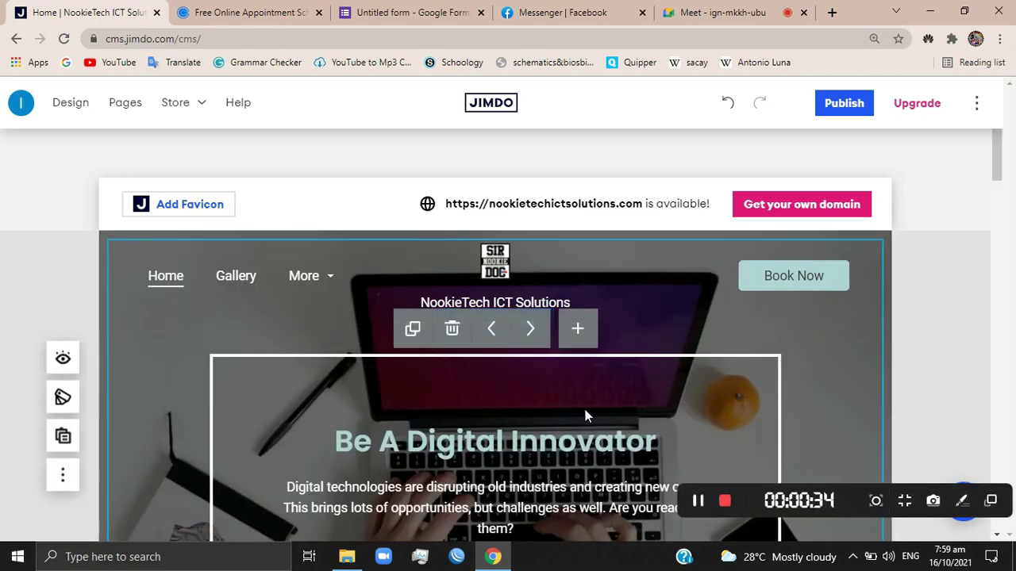
scroll(611, 412, down, 10)
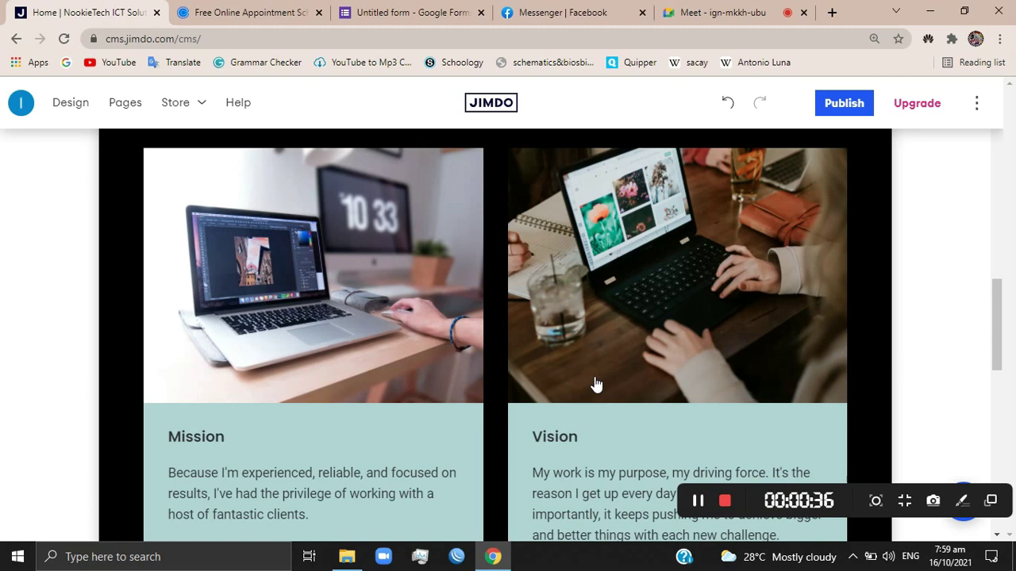
scroll(603, 393, down, 5)
scroll(628, 413, up, 2)
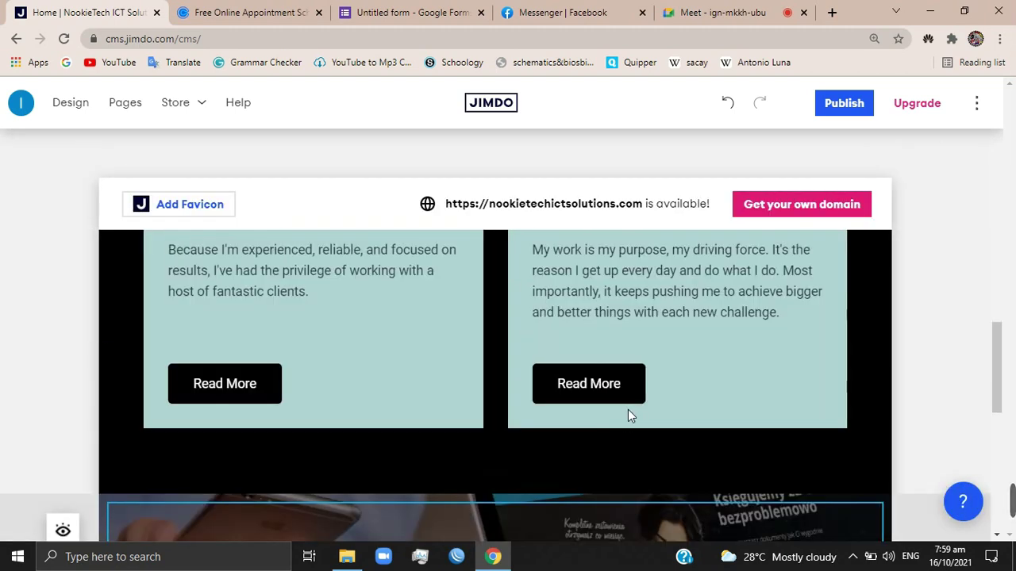
scroll(627, 410, up, 1)
scroll(627, 410, up, 2)
scroll(628, 409, up, 1)
scroll(627, 410, up, 2)
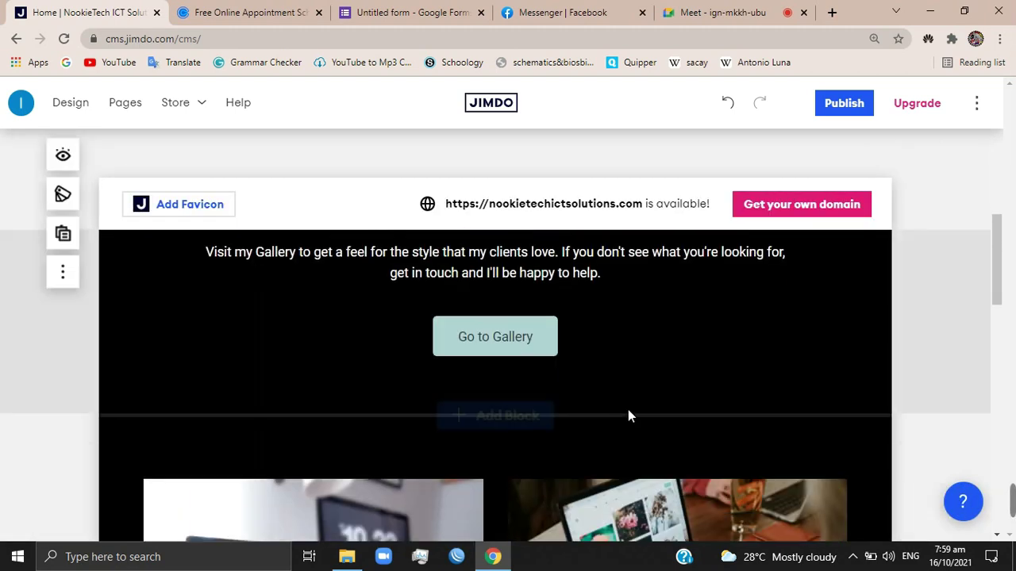
scroll(627, 409, down, 1)
scroll(628, 409, up, 2)
scroll(628, 410, up, 1)
scroll(628, 409, up, 2)
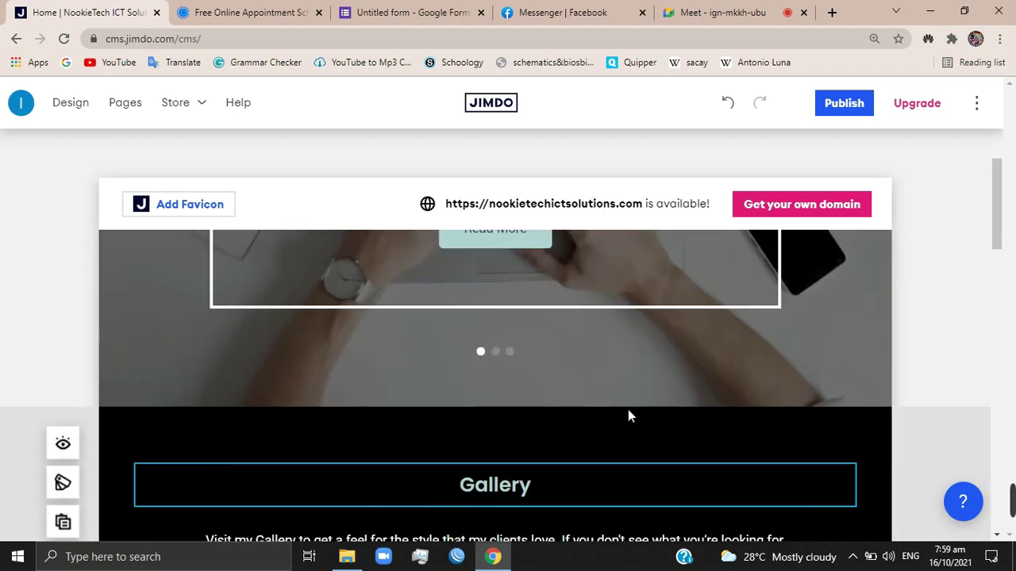
scroll(628, 409, up, 2)
scroll(628, 409, up, 1)
scroll(628, 409, up, 1)
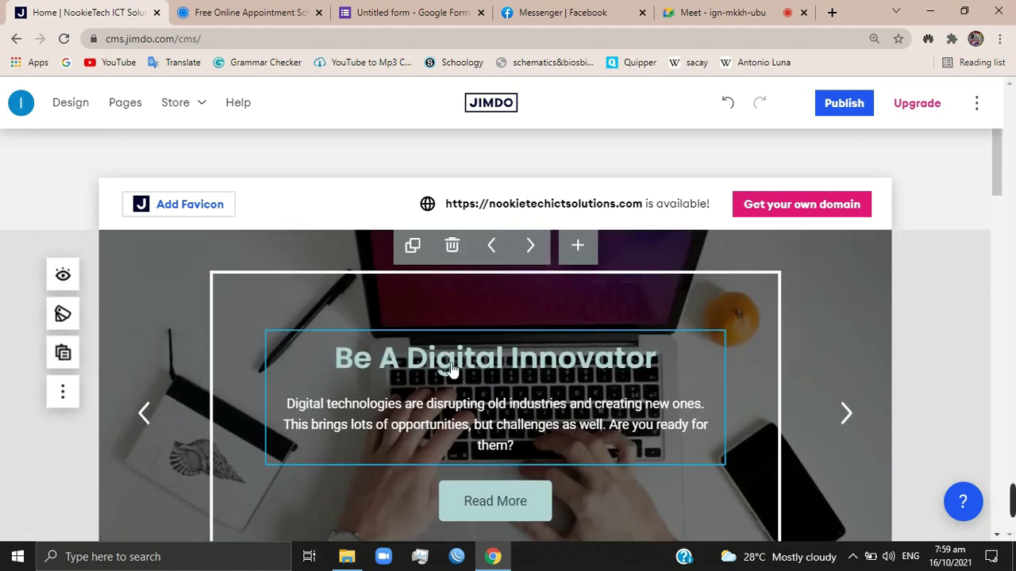
Replace the hero heading 'Be A Digital Innovator' with 'We make everyone connected!'.
click(413, 363)
drag(335, 359, 713, 353)
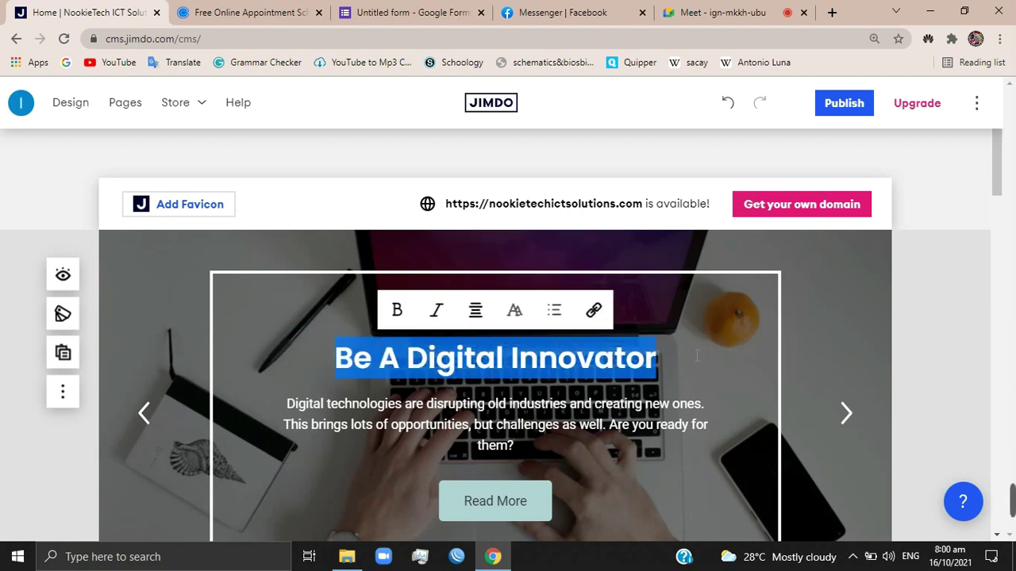
text(We ma)
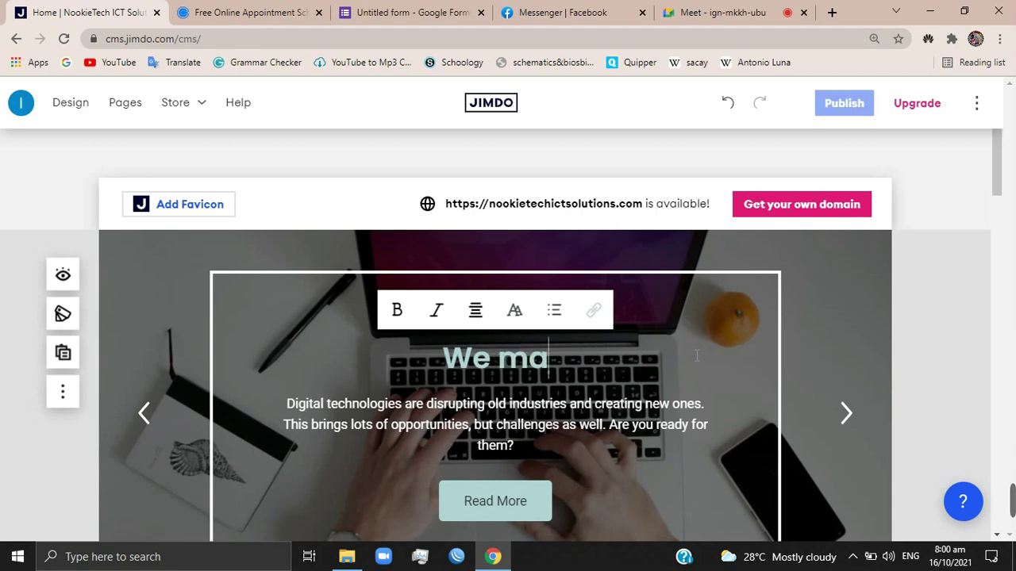
text(ke)
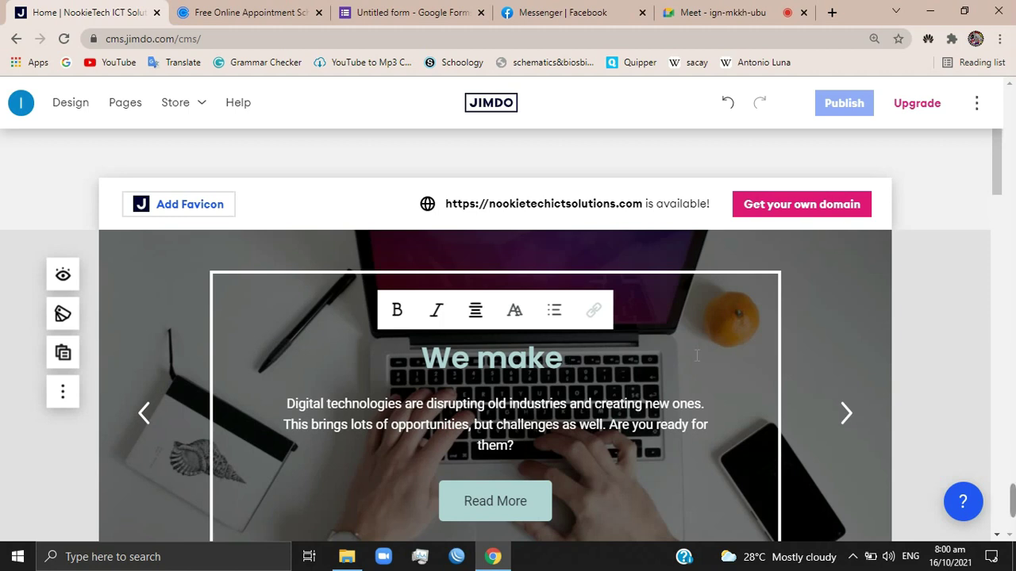
text(evr)
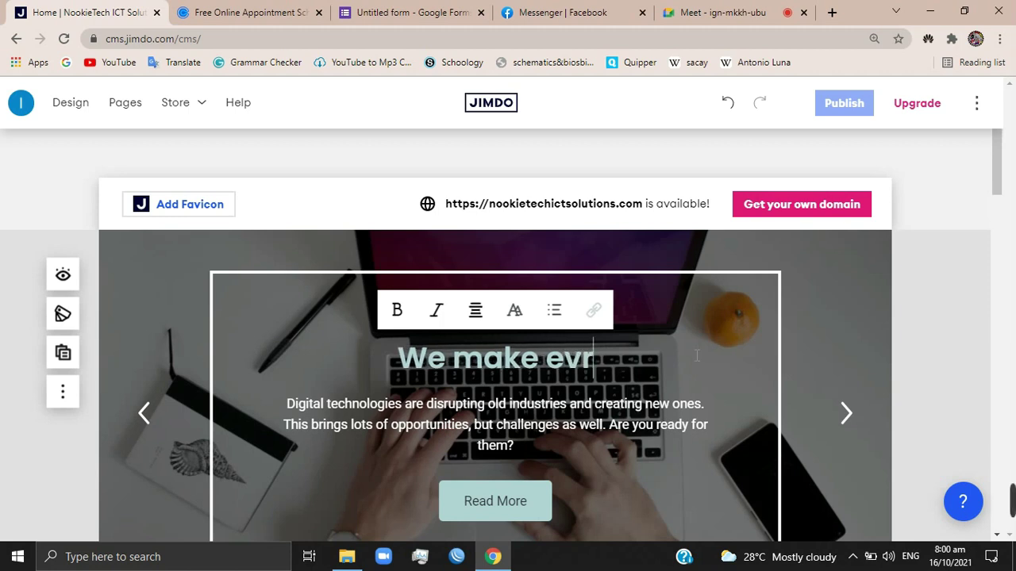
key(BackSpace)
text(er)
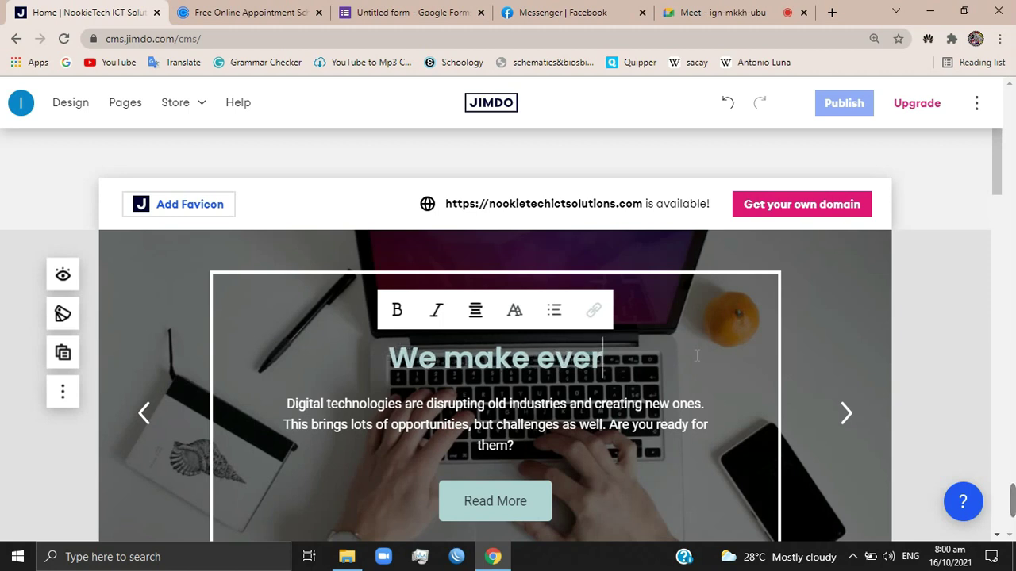
text(yone co)
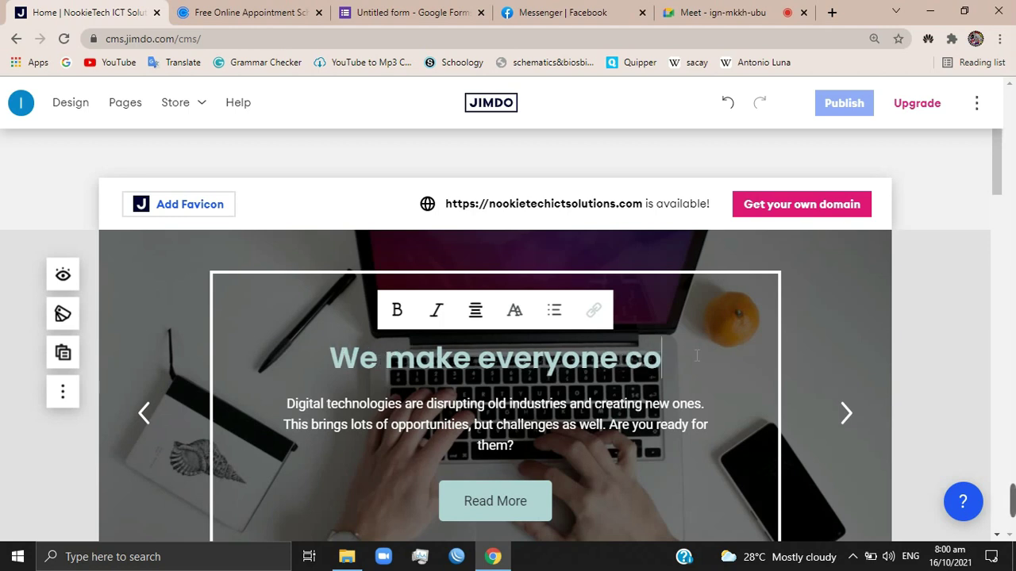
text(nnected)
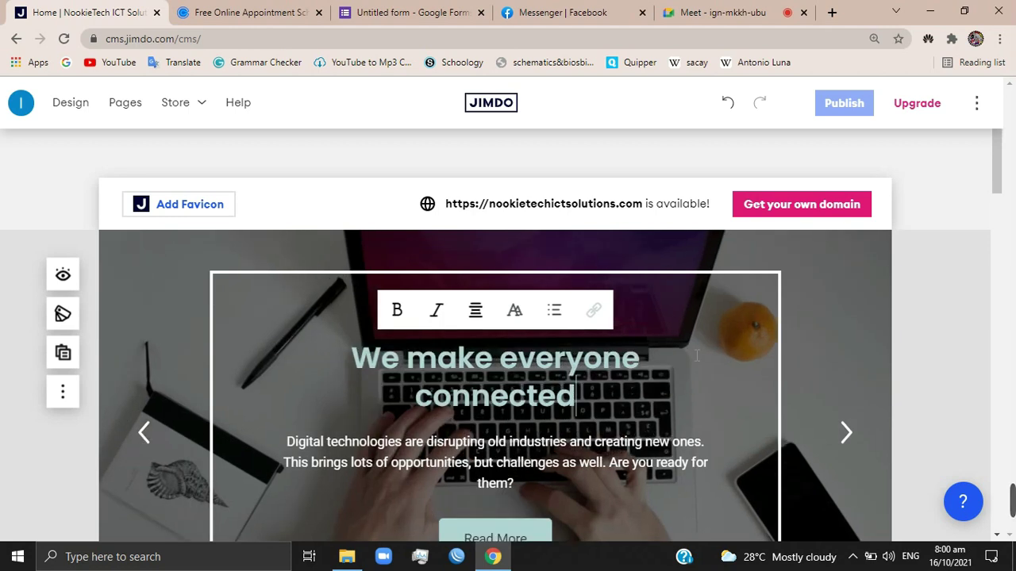
text(!)
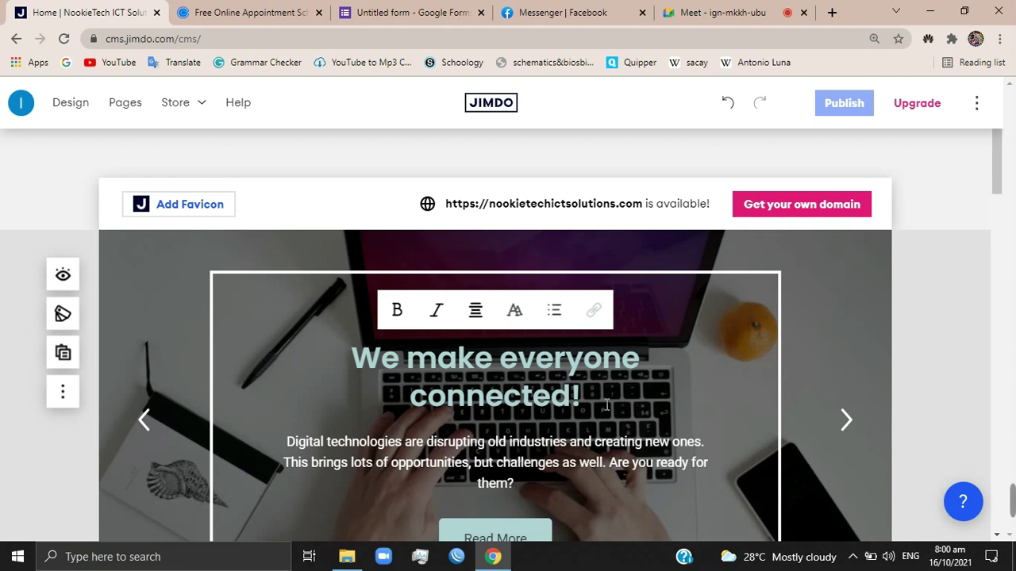
scroll(592, 435, down, 2)
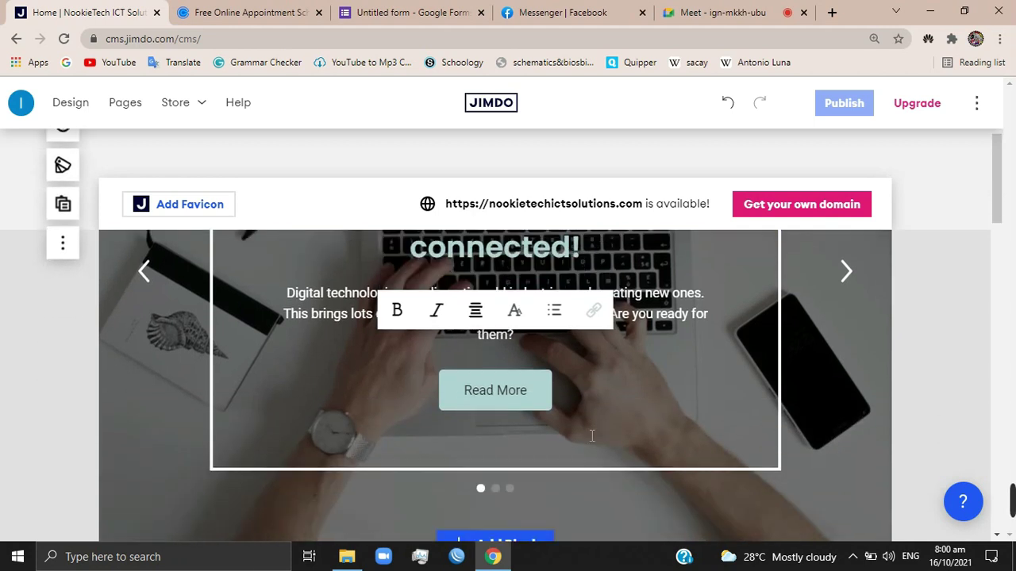
Select the hero's Read More button and scroll down through the Home page.
click(523, 389)
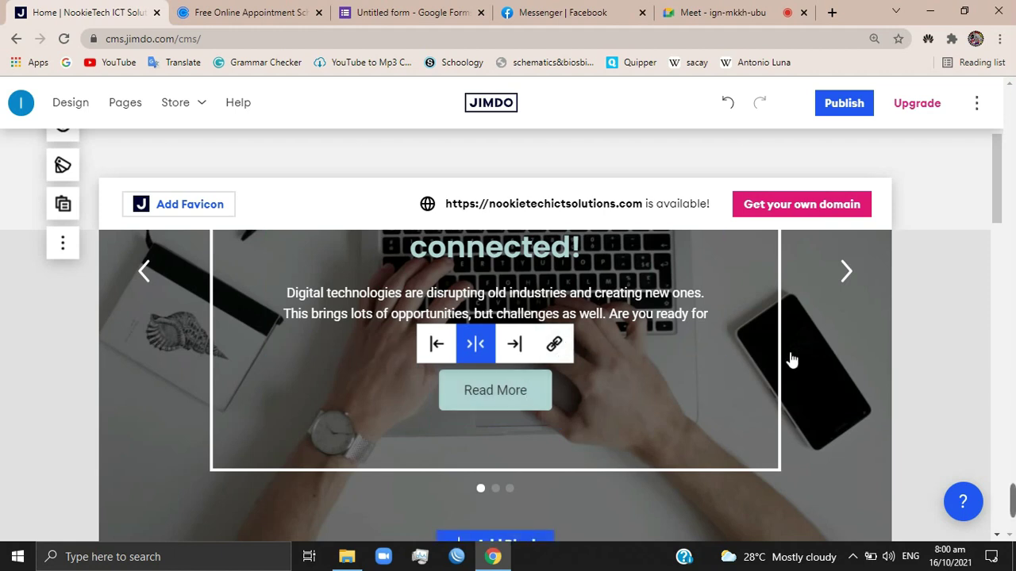
scroll(786, 359, up, 3)
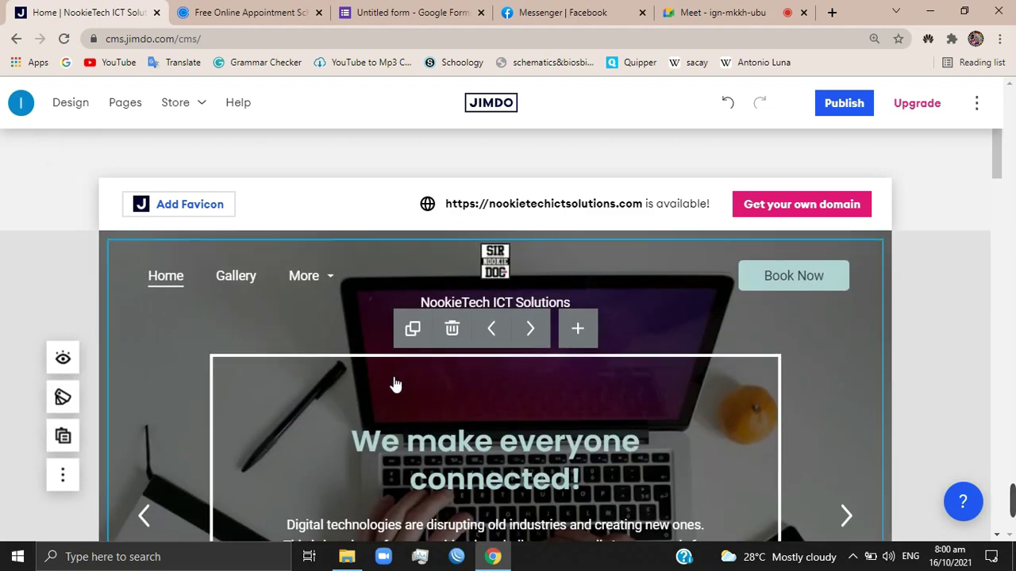
scroll(413, 386, down, 2)
scroll(431, 389, down, 2)
scroll(431, 389, down, 3)
scroll(431, 389, down, 2)
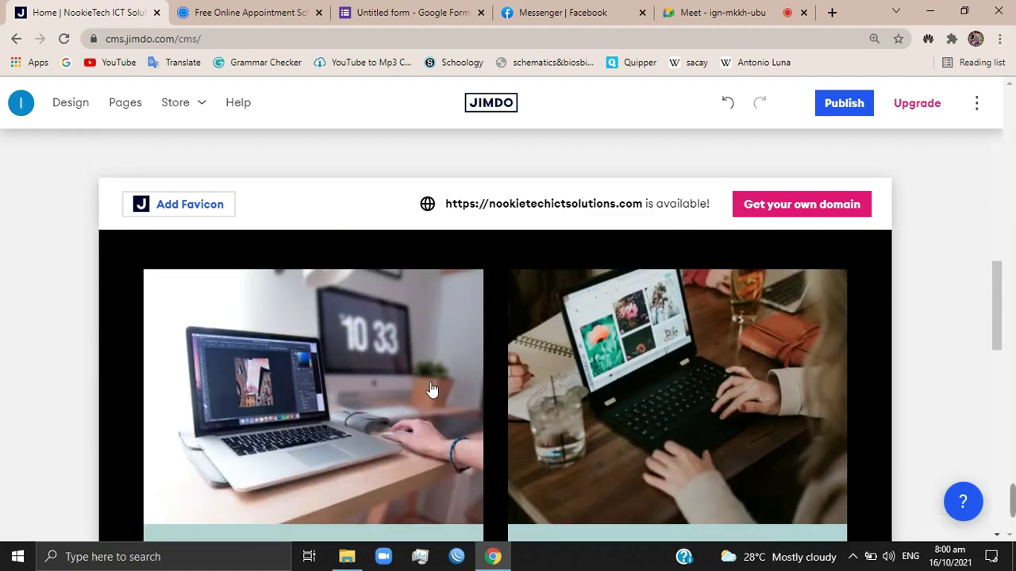
scroll(431, 388, down, 3)
scroll(730, 349, down, 4)
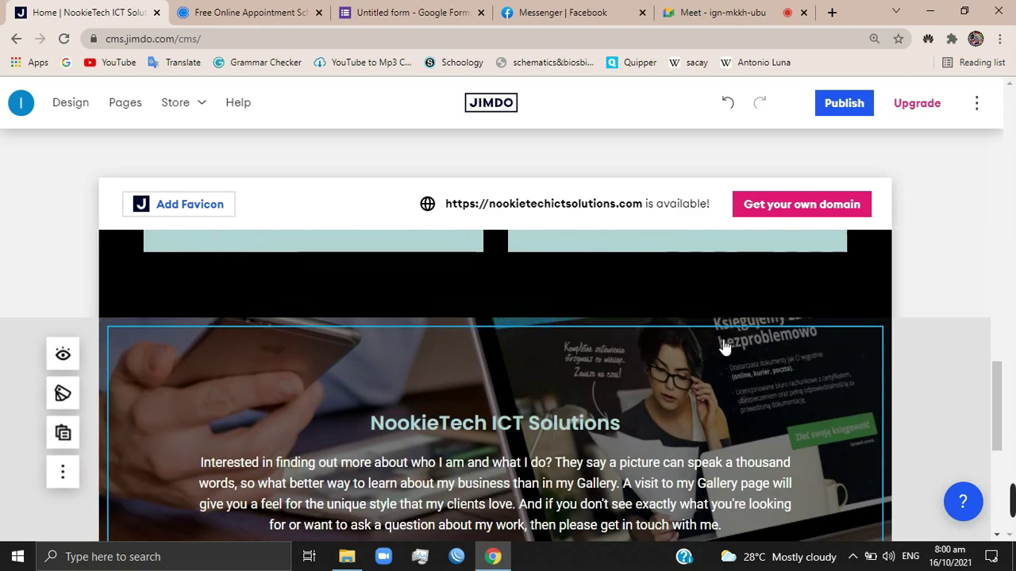
scroll(724, 347, down, 3)
scroll(526, 380, down, 2)
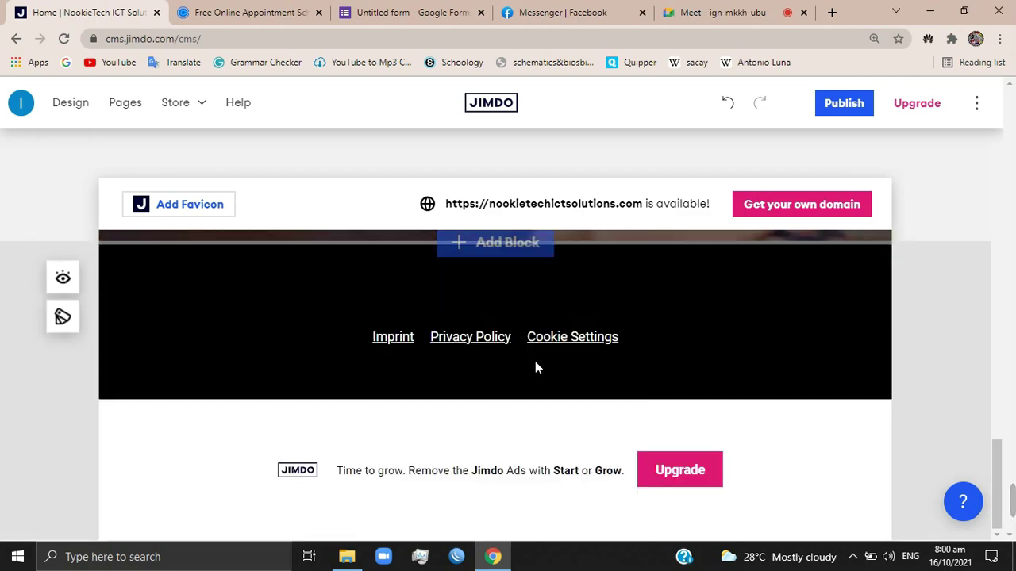
Scroll back to the top of Home and switch to the Gallery page.
scroll(536, 361, up, 3)
scroll(360, 352, up, 1)
scroll(294, 340, up, 3)
scroll(288, 338, up, 5)
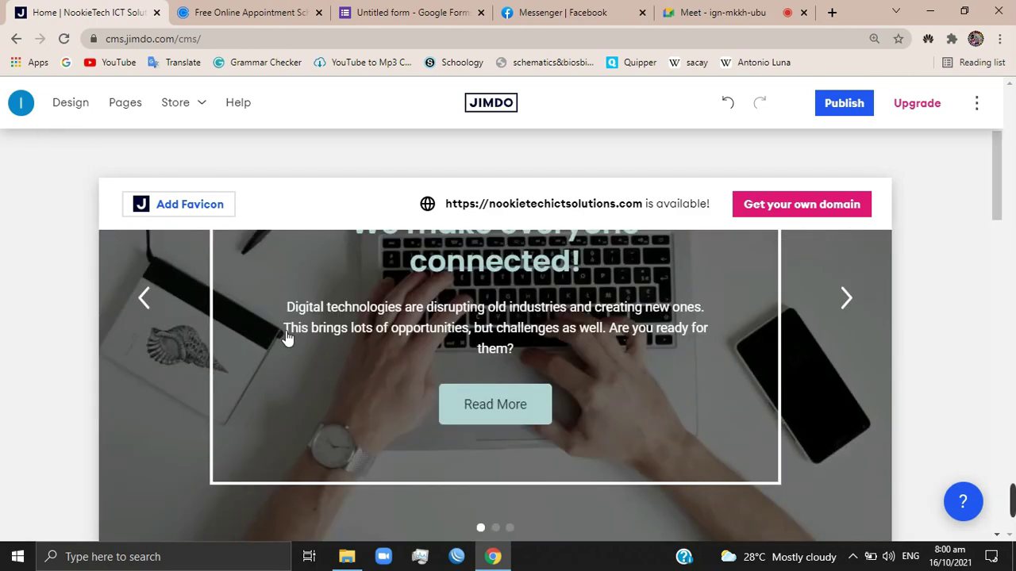
scroll(287, 337, up, 2)
scroll(285, 335, up, 1)
click(229, 284)
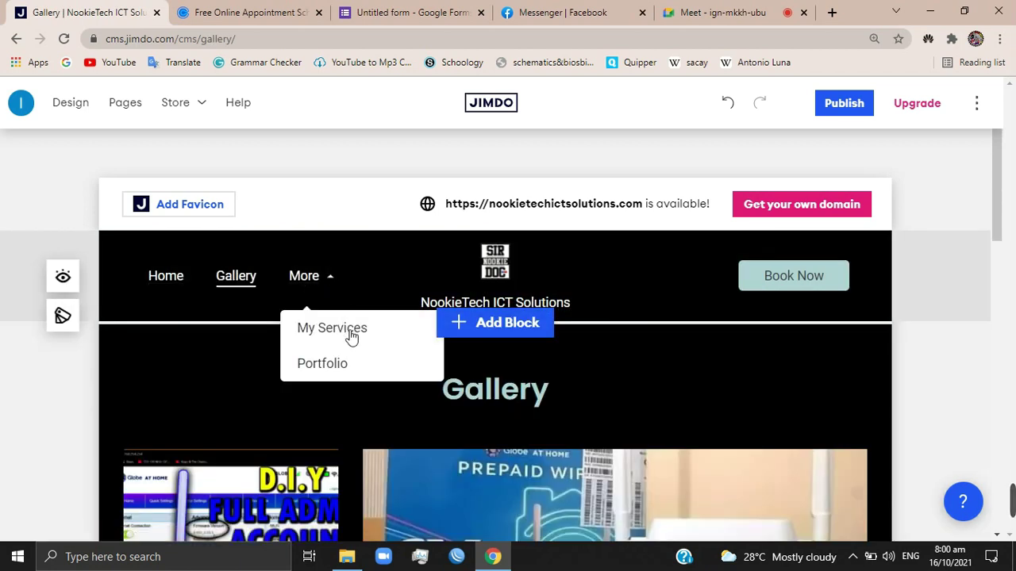
Choose Portfolio from the More dropdown and scroll down to its footer and back.
click(330, 366)
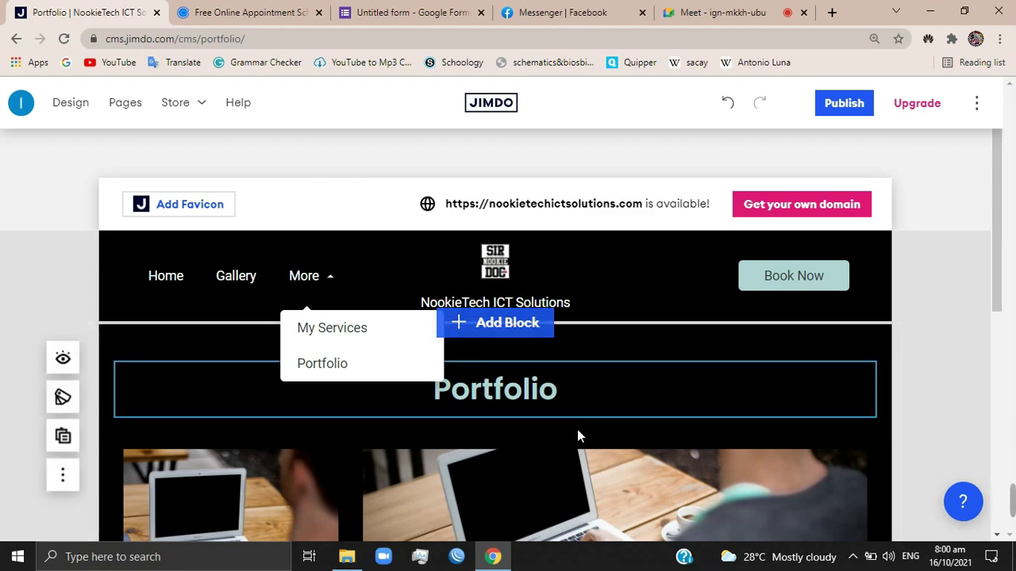
scroll(577, 429, down, 1)
scroll(587, 444, down, 2)
scroll(529, 403, down, 1)
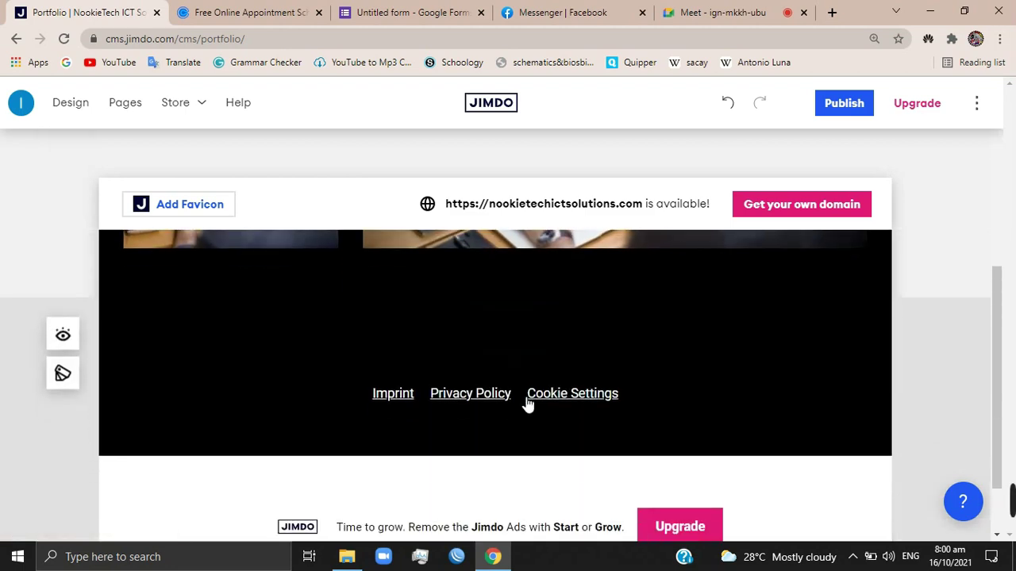
scroll(634, 379, down, 1)
scroll(653, 374, up, 4)
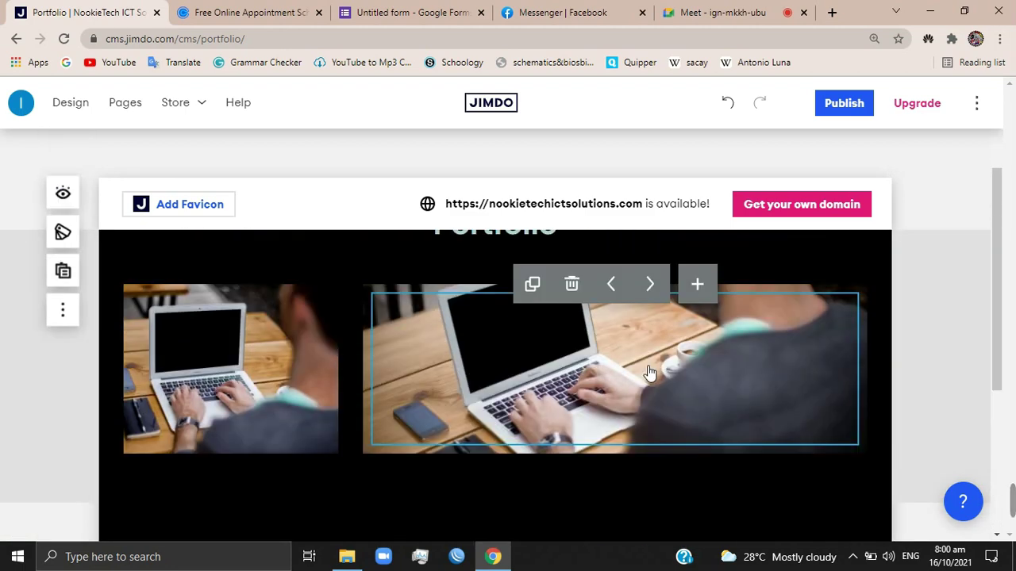